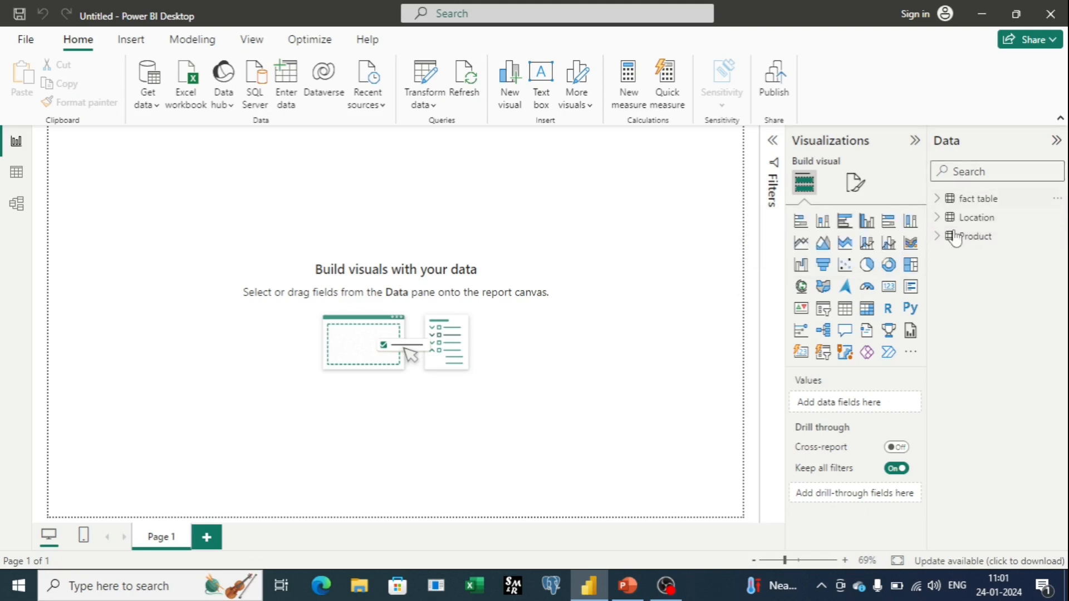
# - Arrange the model diagram so the fact table sits below and between the Product and Location tables
pyautogui.click(15, 217)
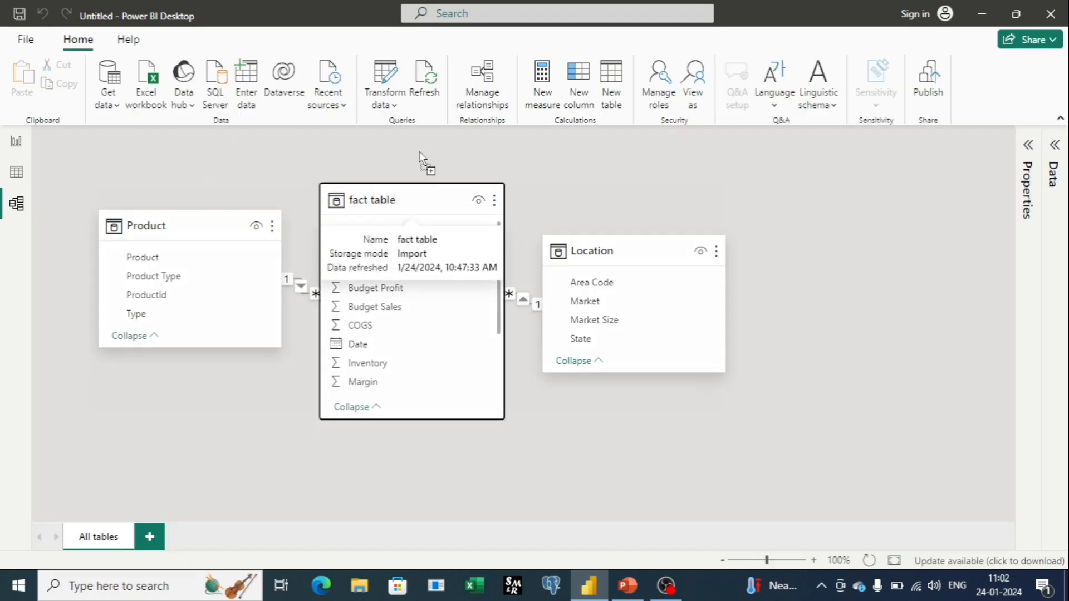
pyautogui.moveTo(652, 248); pyautogui.dragTo(746, 253)
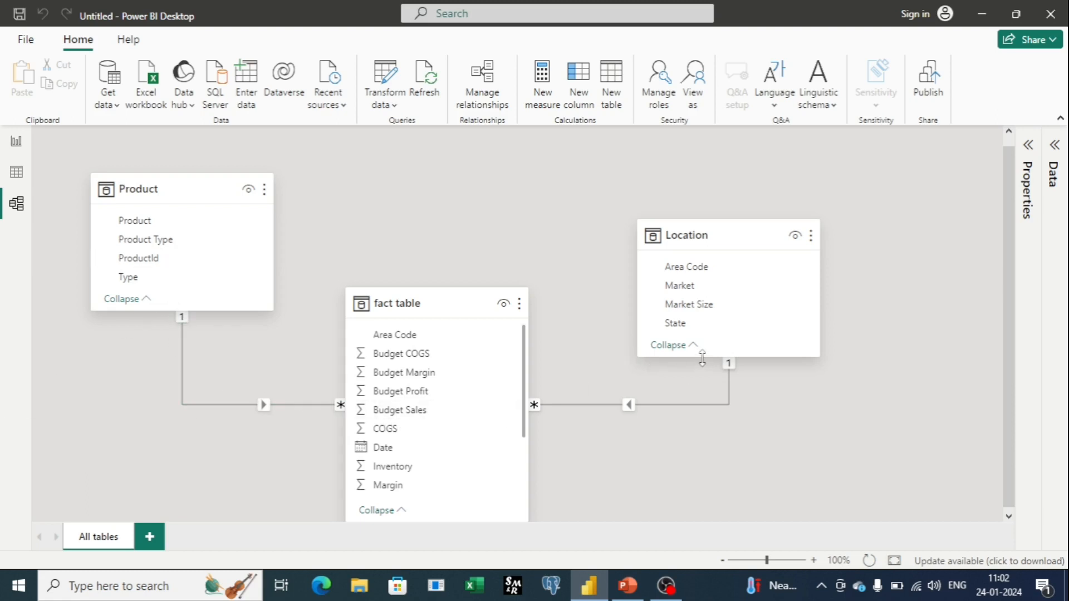
pyautogui.scroll(1, 450, 398)
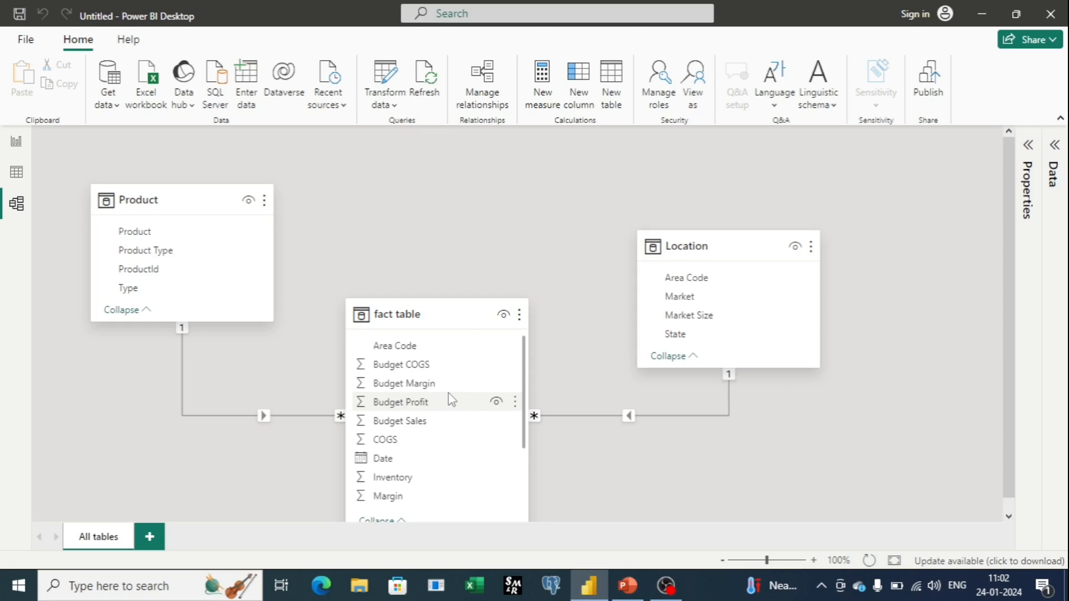
# - Add a stacked bar chart to the report page with Product on the Y-axis and Sales on the X-axis, and shrink it
pyautogui.click(16, 143)
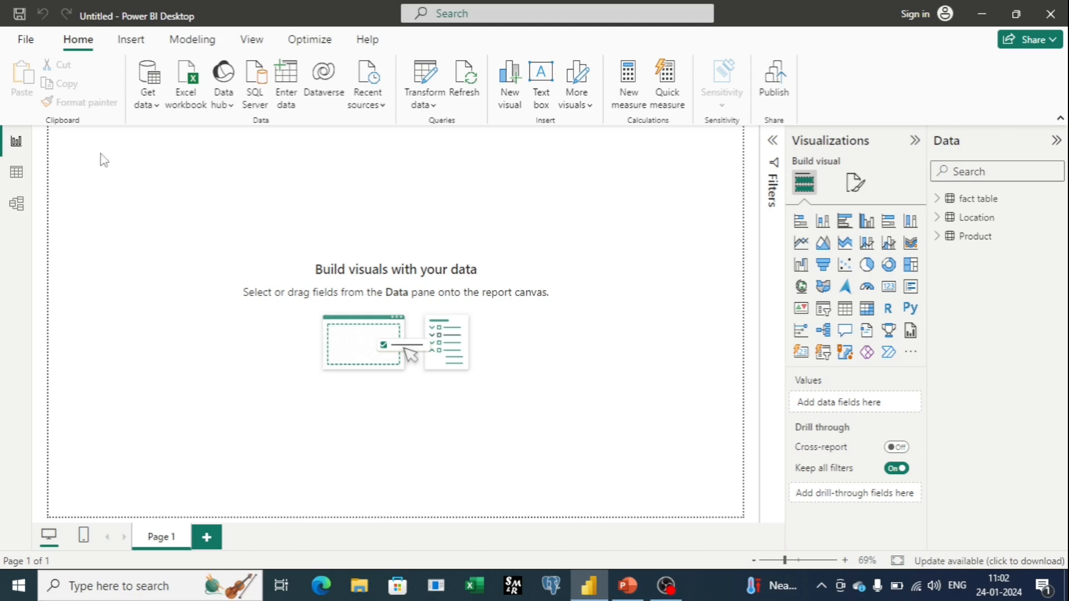
pyautogui.click(801, 222)
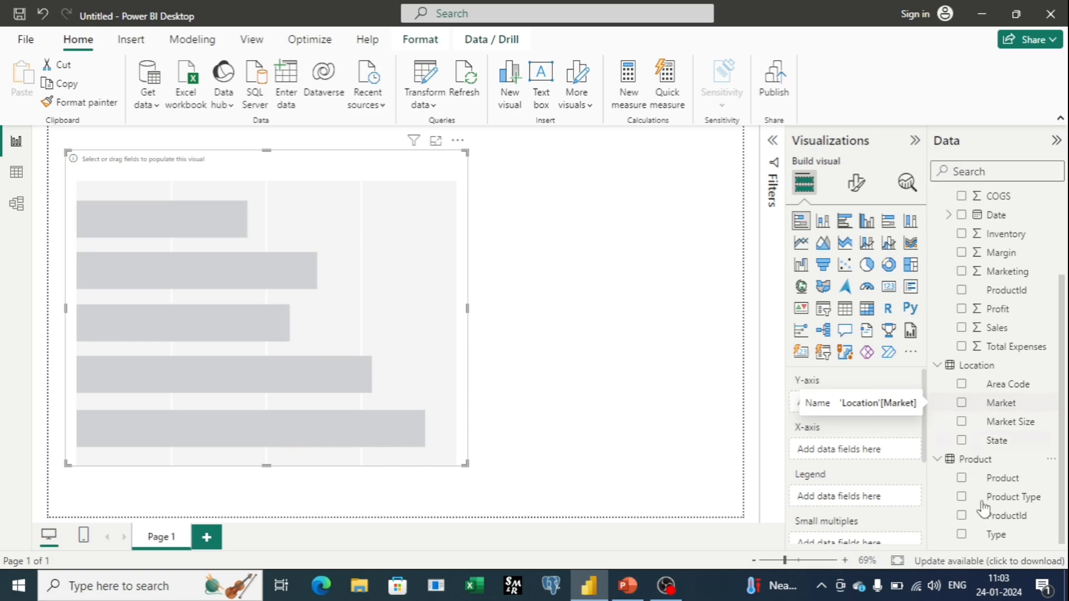
pyautogui.moveTo(1000, 479); pyautogui.dragTo(855, 406)
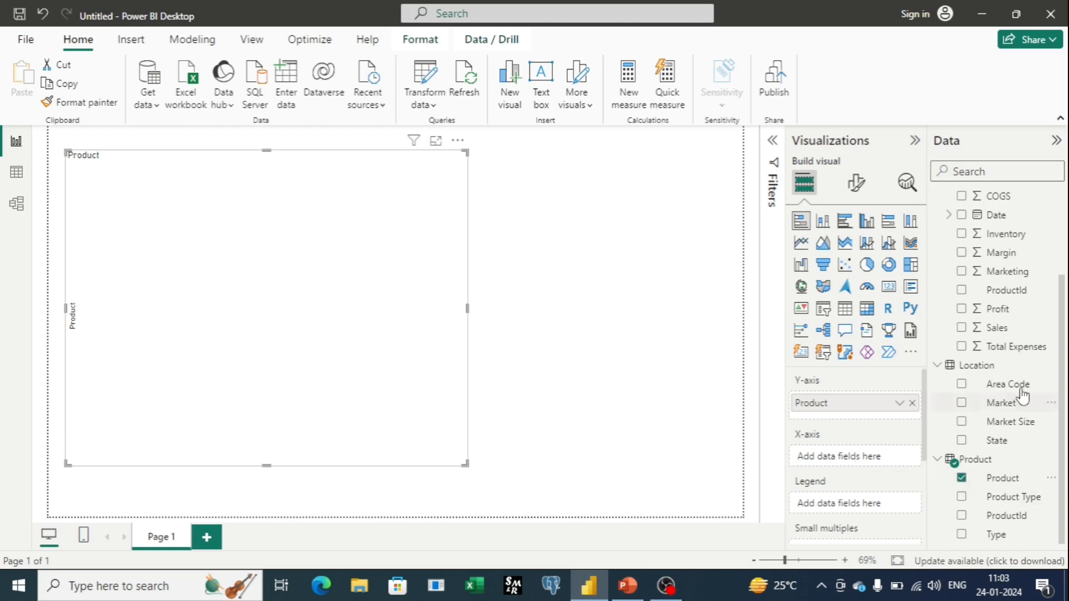
pyautogui.moveTo(997, 328); pyautogui.dragTo(868, 453)
pyautogui.moveTo(366, 393); pyautogui.dragTo(372, 409)
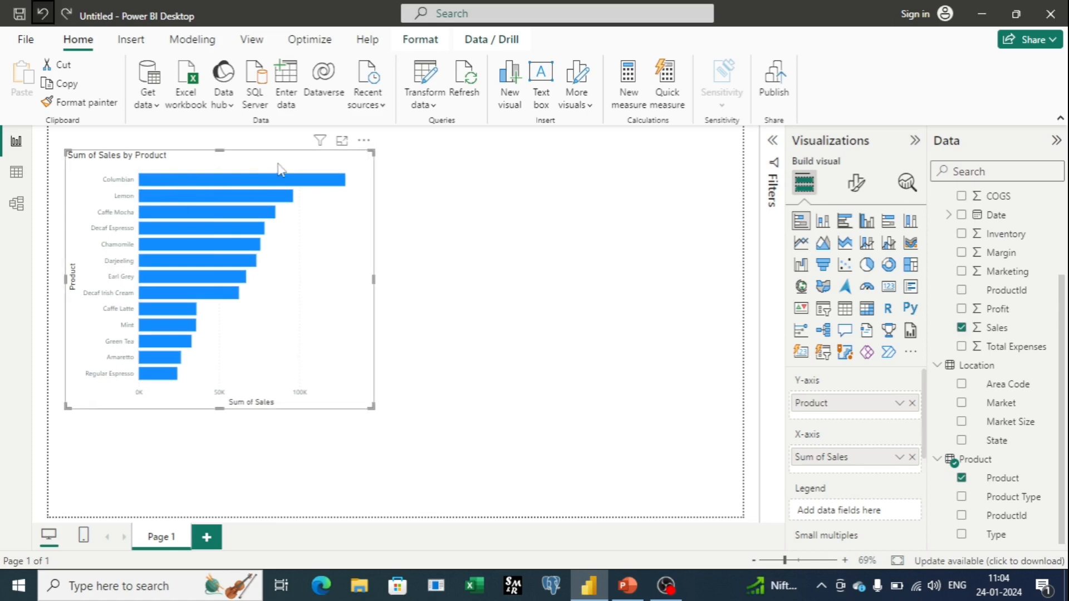
pyautogui.click(554, 211)
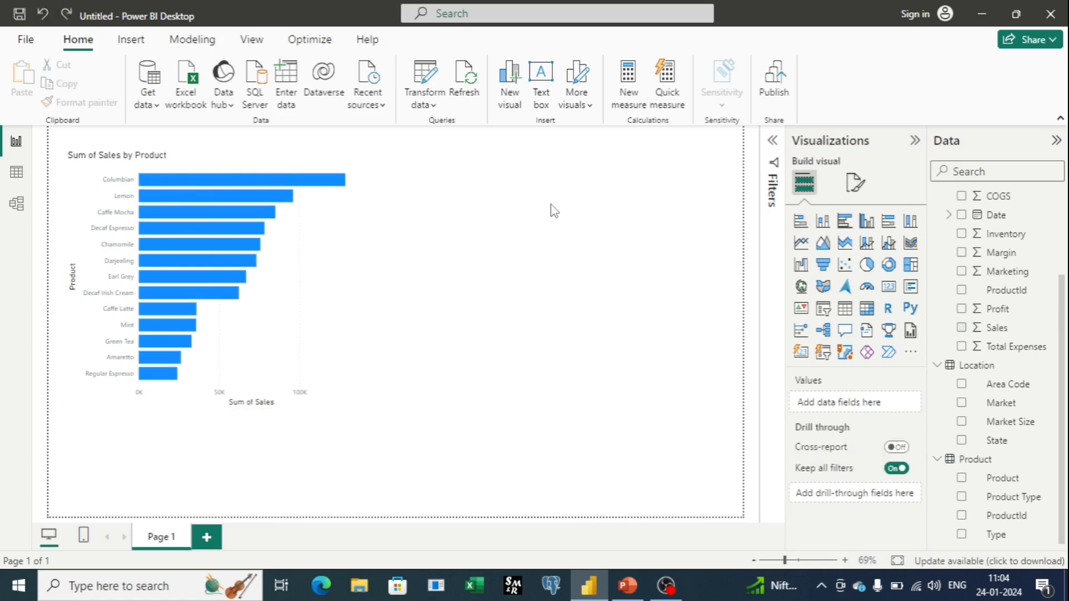
# - Add an empty pie chart and position and size it beside the bar chart
pyautogui.click(867, 265)
pyautogui.moveTo(332, 444); pyautogui.dragTo(646, 232)
pyautogui.moveTo(704, 296); pyautogui.dragTo(720, 405)
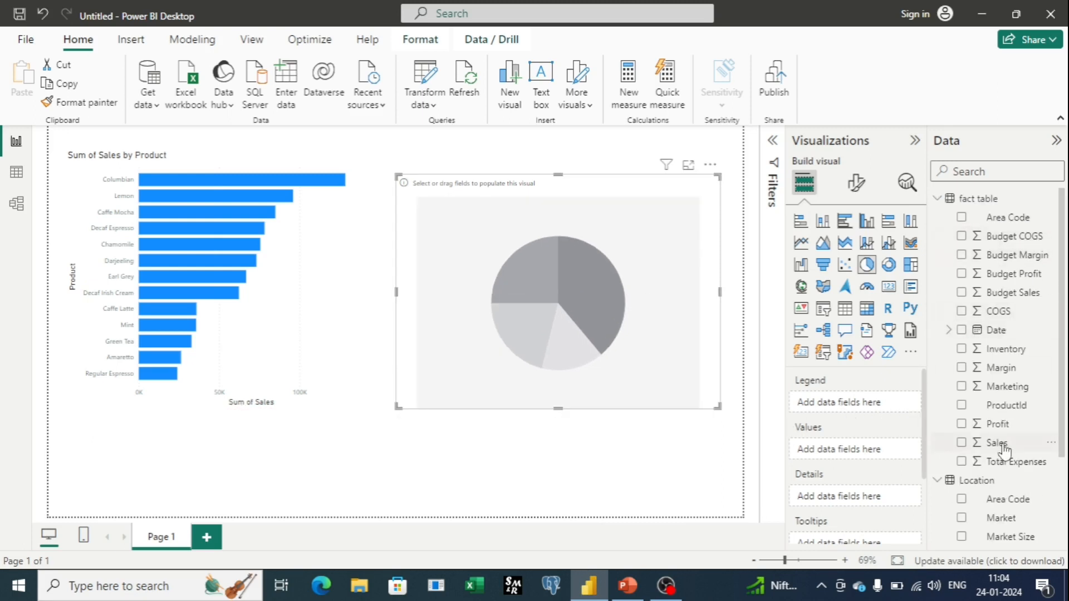
# - Populate the pie chart with Product Type as legend, Sales as values and Product as details
pyautogui.scroll(-3, 992, 334)
pyautogui.click(961, 496)
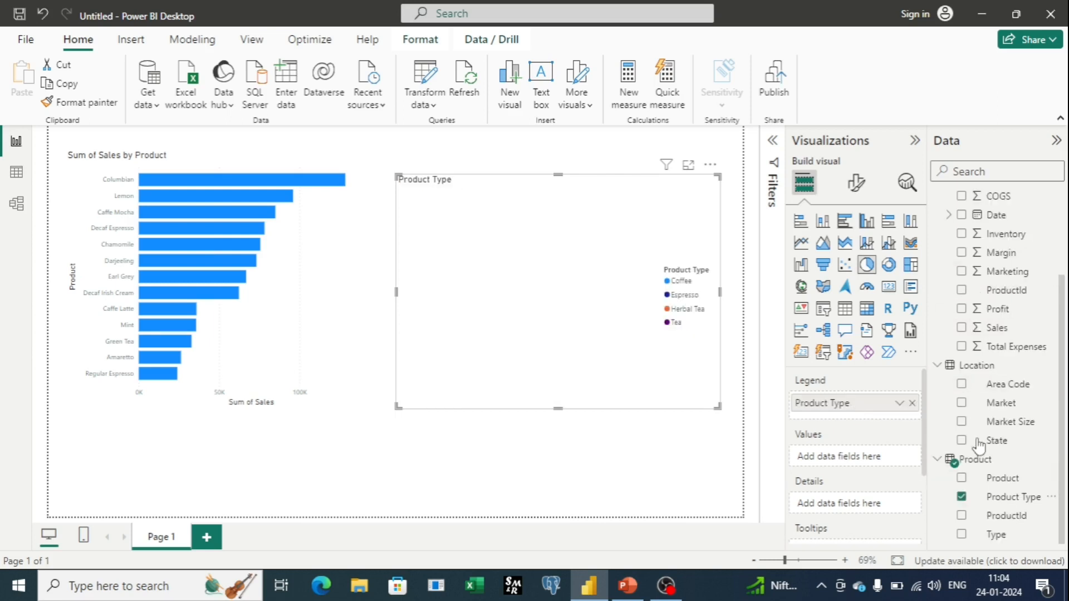
pyautogui.moveTo(1009, 330); pyautogui.dragTo(865, 456)
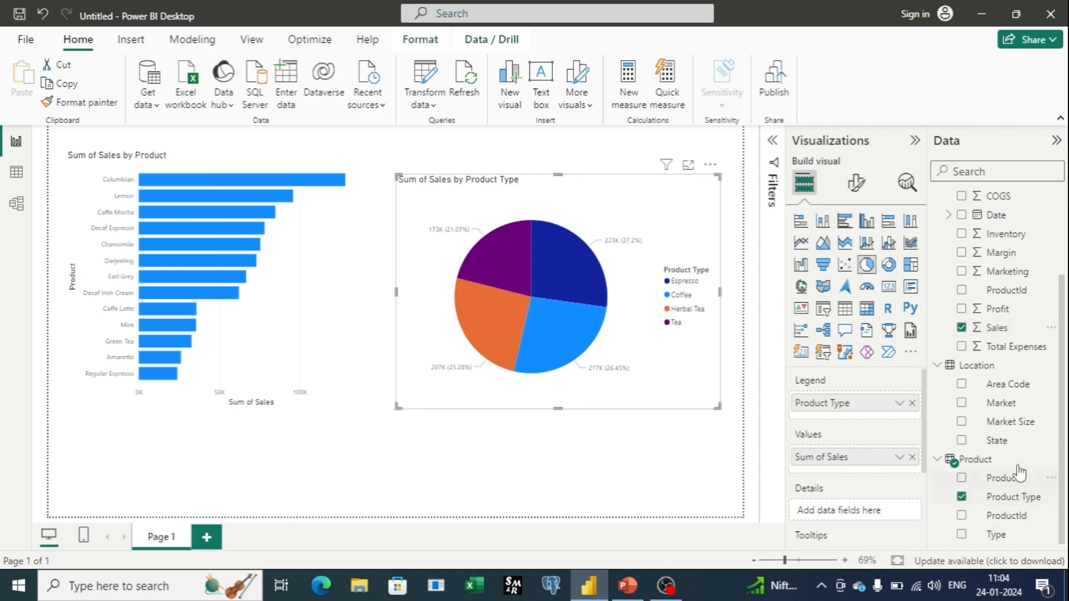
pyautogui.moveTo(1002, 478); pyautogui.dragTo(877, 511)
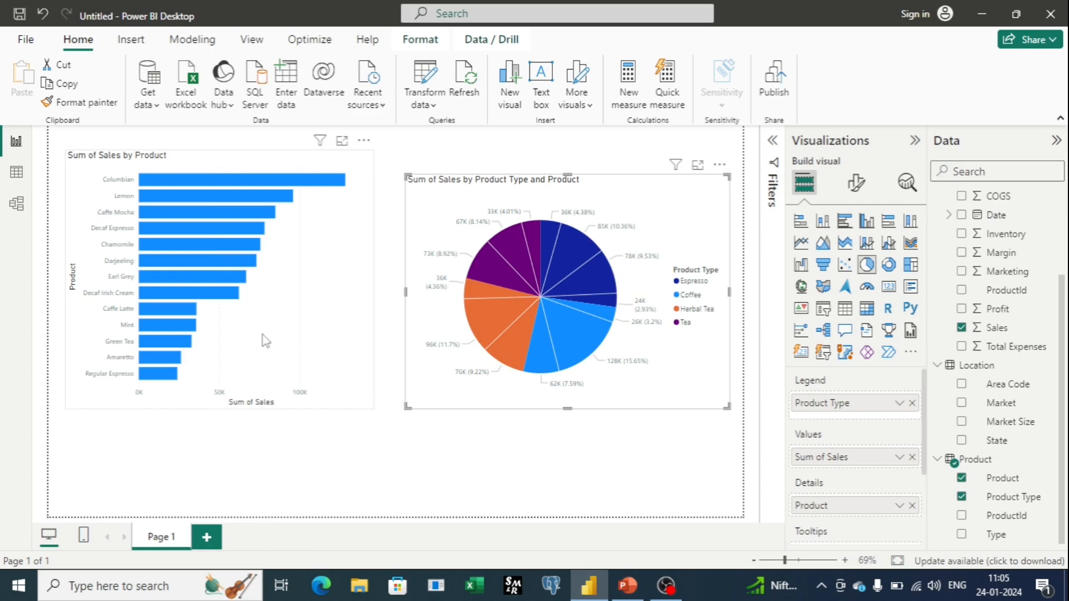
pyautogui.click(486, 462)
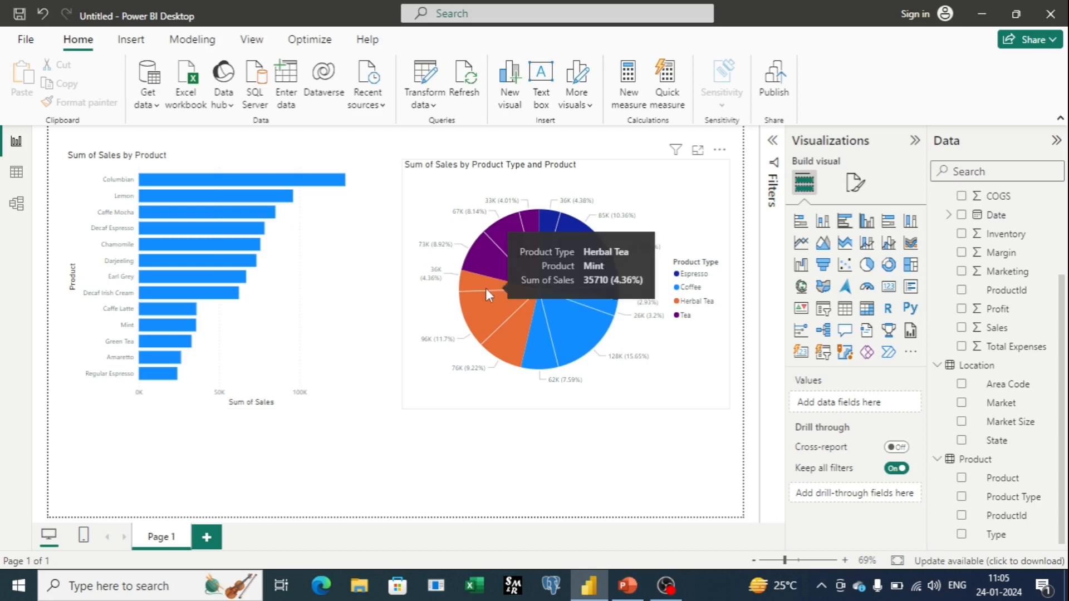
# - Select the Lemon bar and the Green Tea bar in turn to examine how the pie chart reacts
pyautogui.click(161, 196)
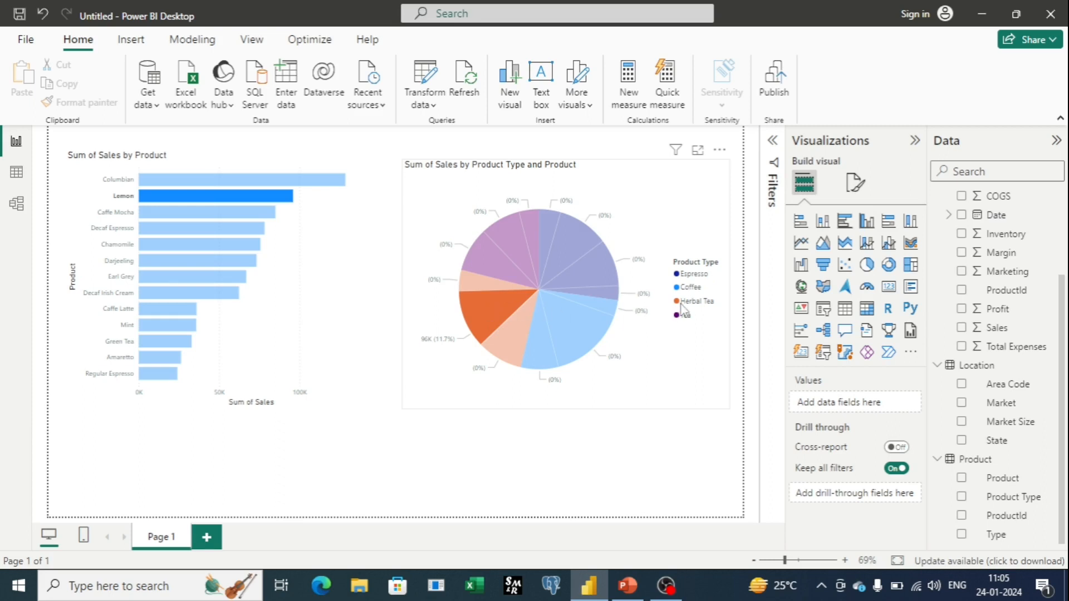
pyautogui.moveTo(492, 311)
pyautogui.click(149, 340)
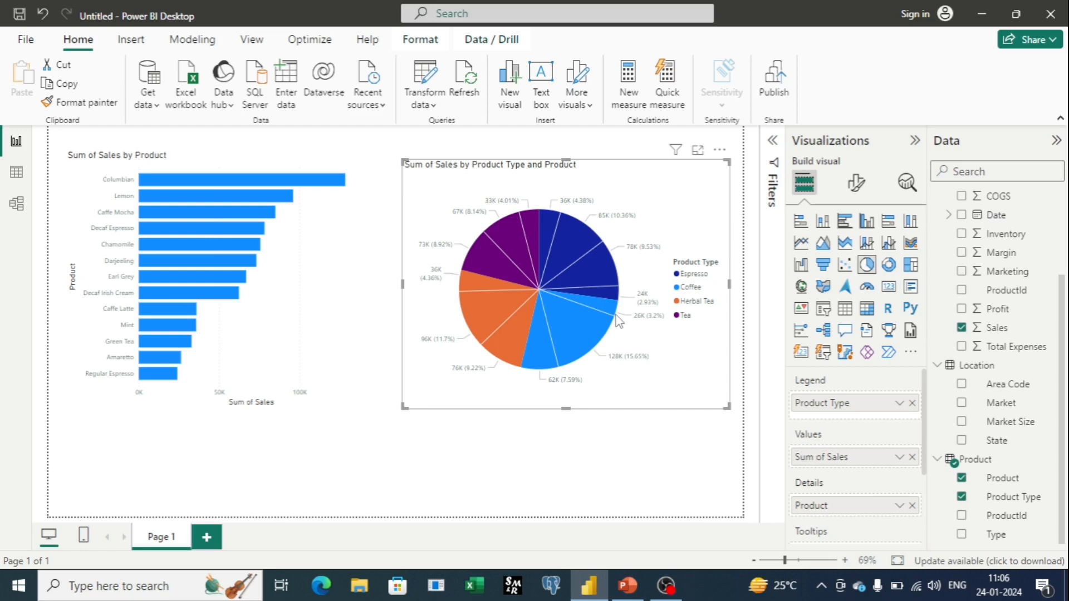
# - Select the Columbian, Earl Grey and Lemon pie slices in turn to examine the bar chart's response, and clear the highlighting
pyautogui.click(569, 334)
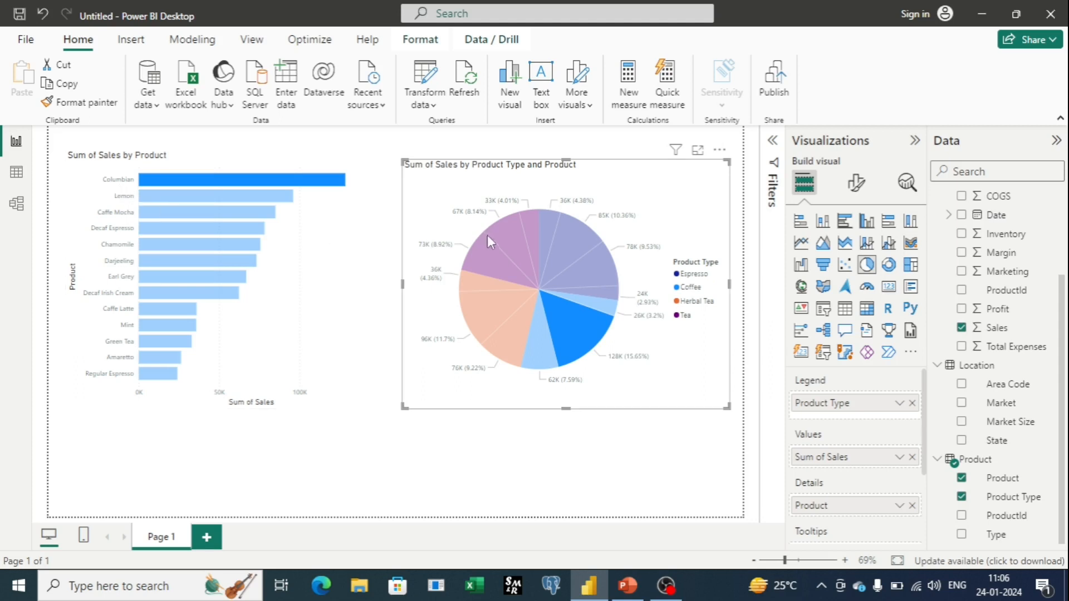
pyautogui.click(508, 234)
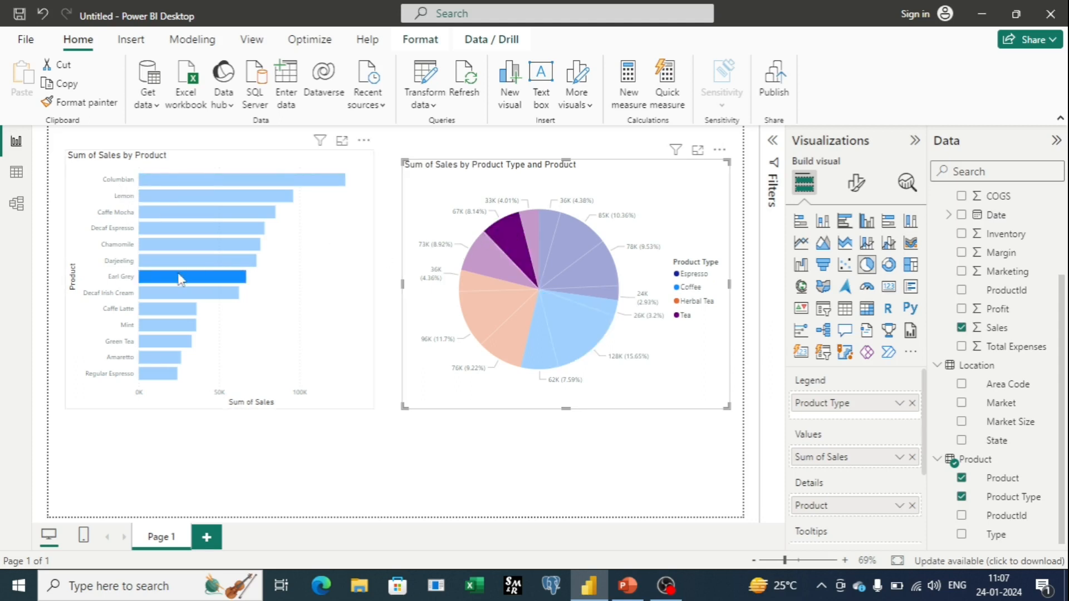
pyautogui.click(482, 310)
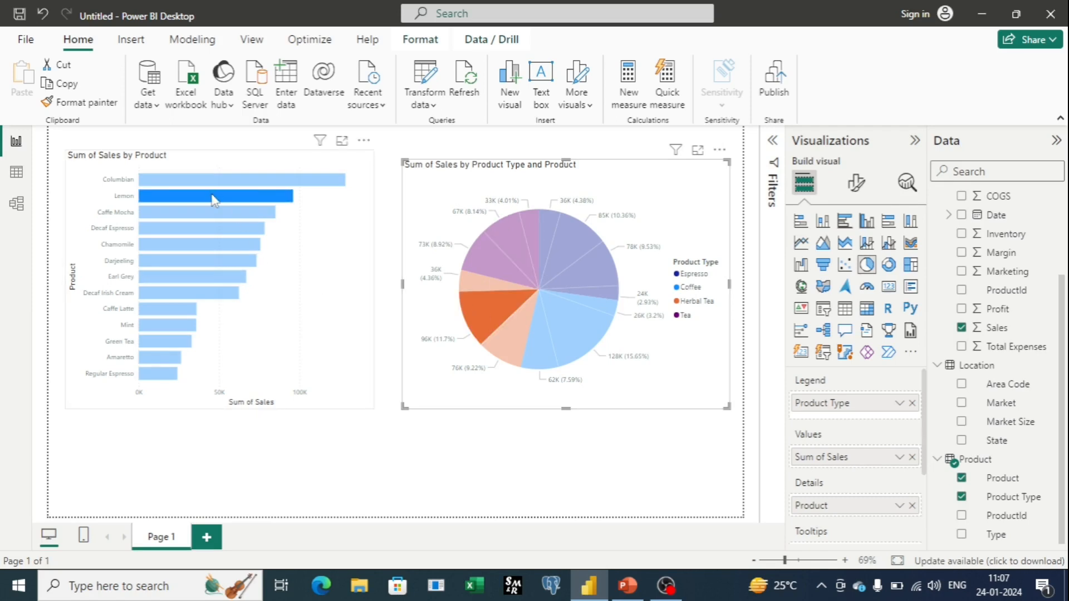
pyautogui.moveTo(213, 201)
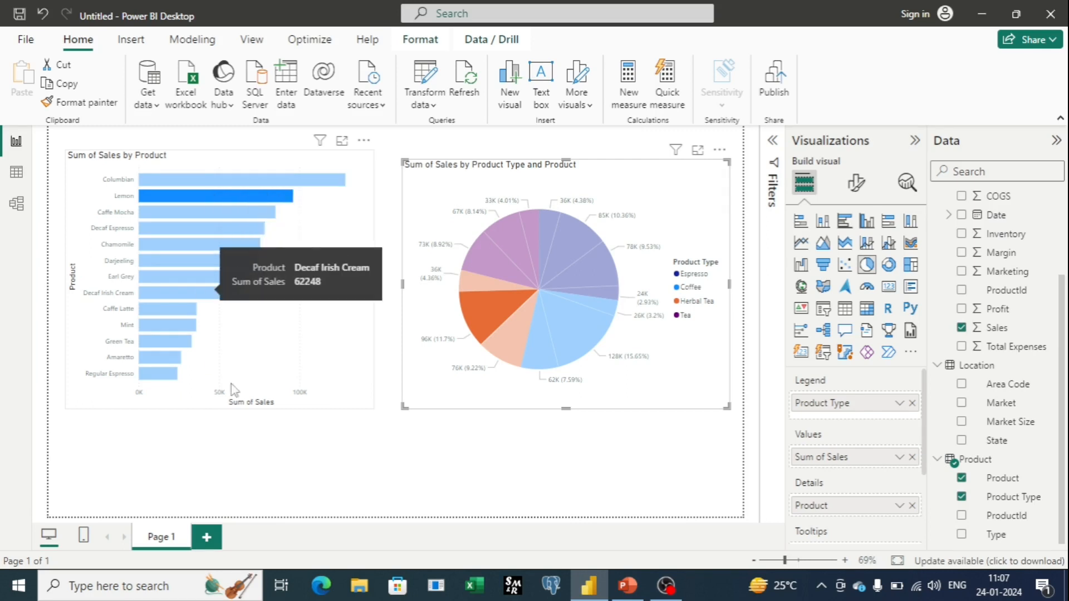
pyautogui.click(329, 385)
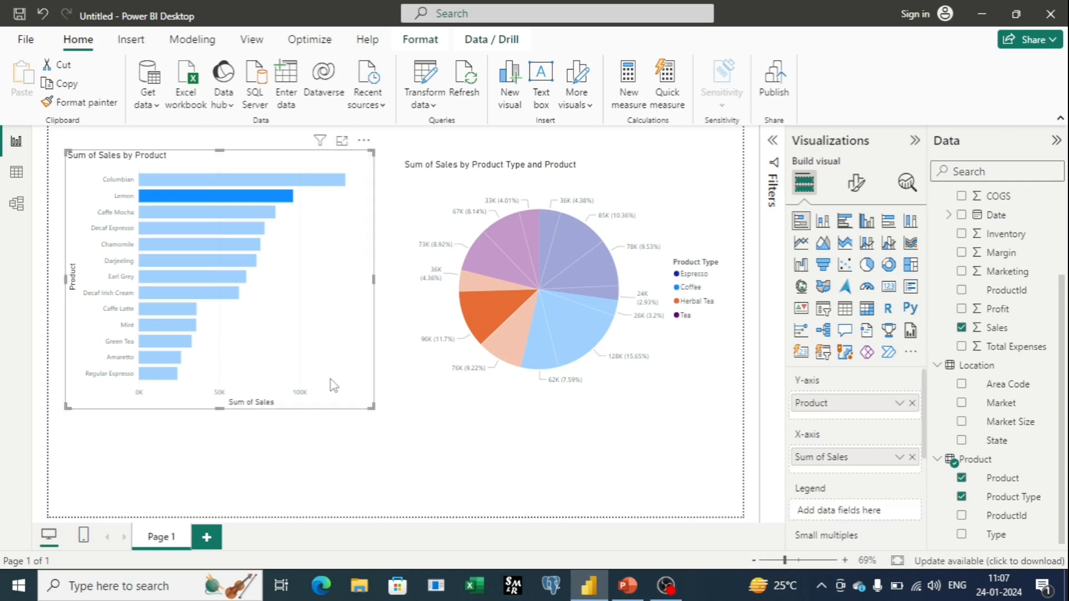
pyautogui.click(423, 437)
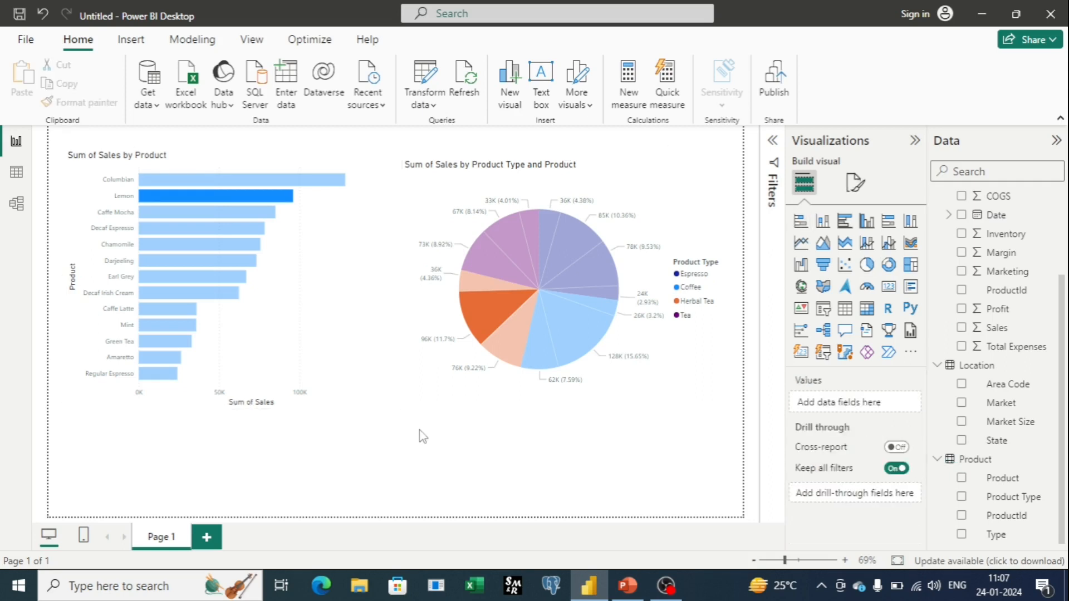
pyautogui.click(348, 387)
pyautogui.click(698, 388)
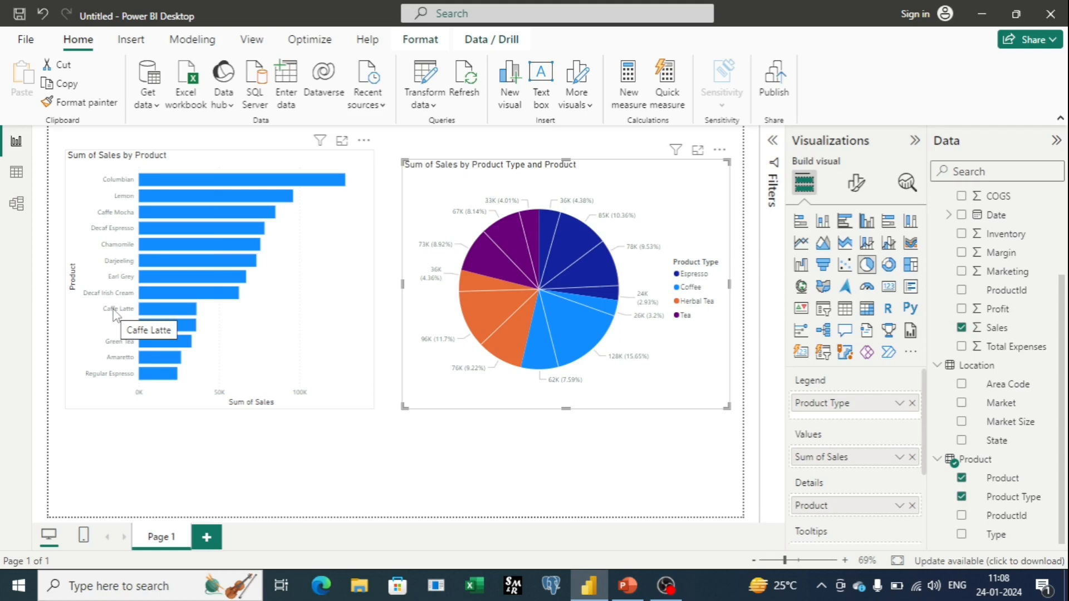
pyautogui.click(432, 49)
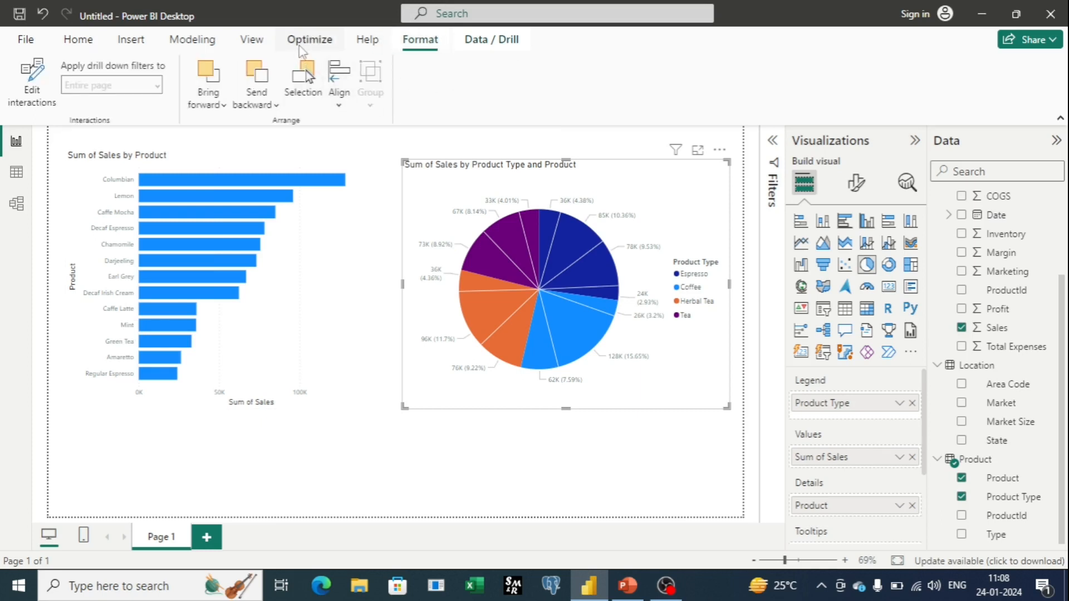
pyautogui.click(356, 44)
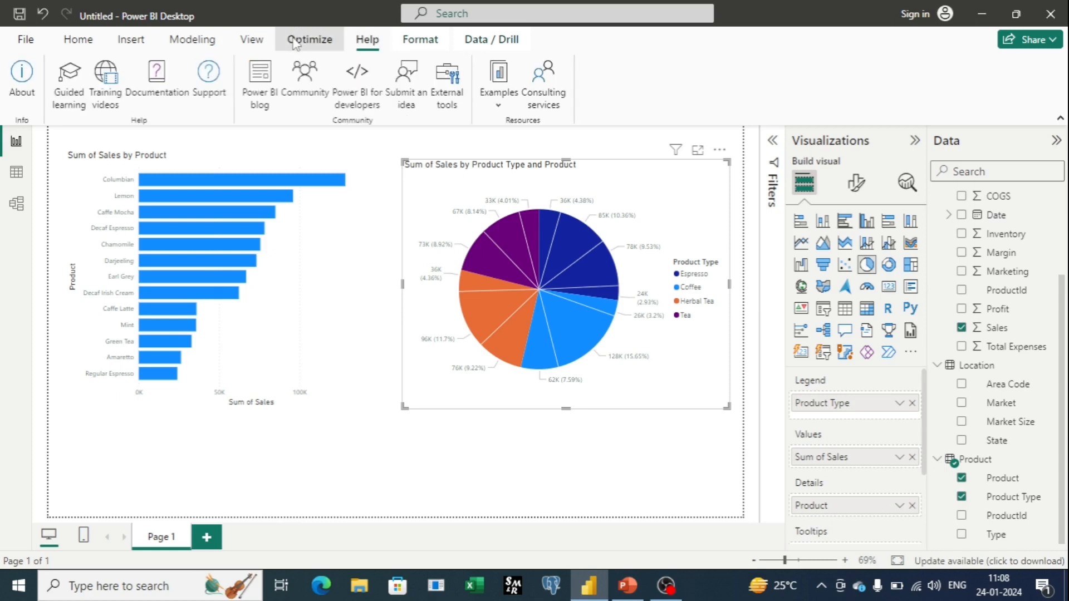
pyautogui.click(301, 41)
pyautogui.click(253, 41)
pyautogui.click(177, 43)
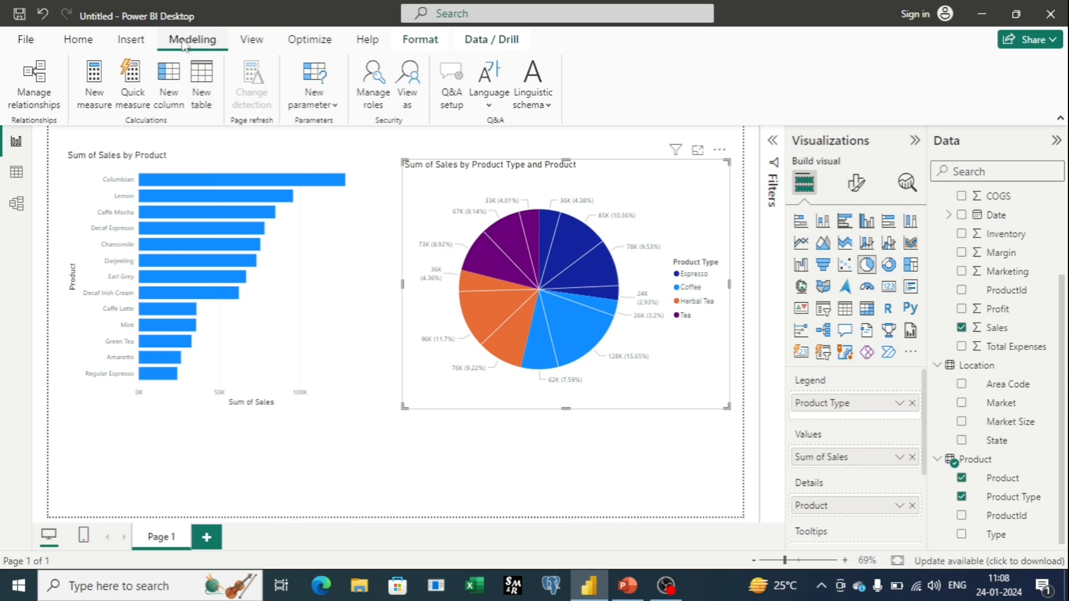
pyautogui.click(364, 471)
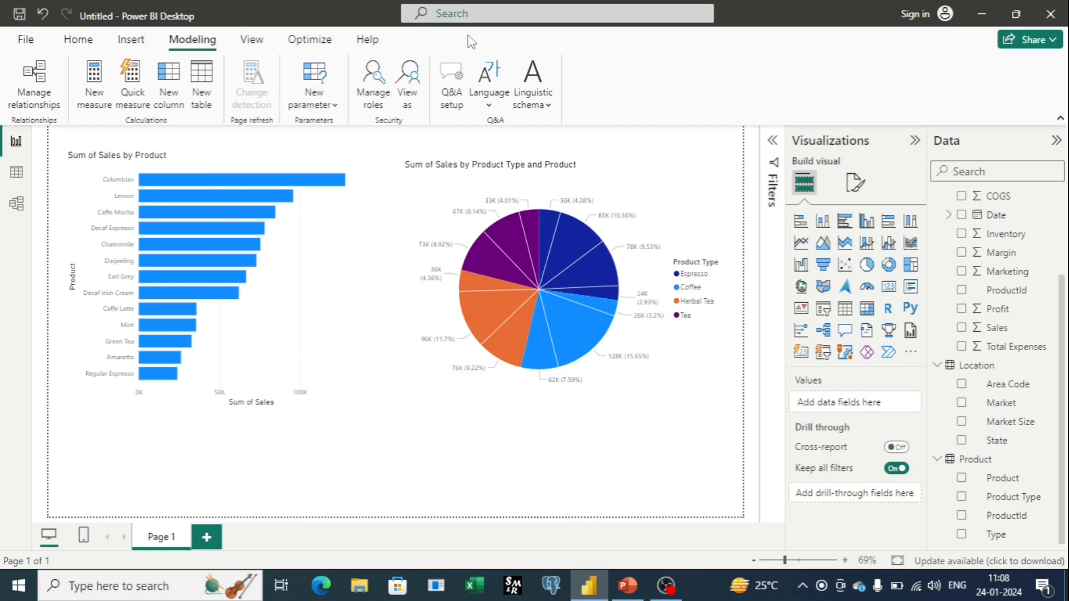
# - Turn on Edit interactions for the pie chart and set its effect on the bar chart to None
pyautogui.click(352, 273)
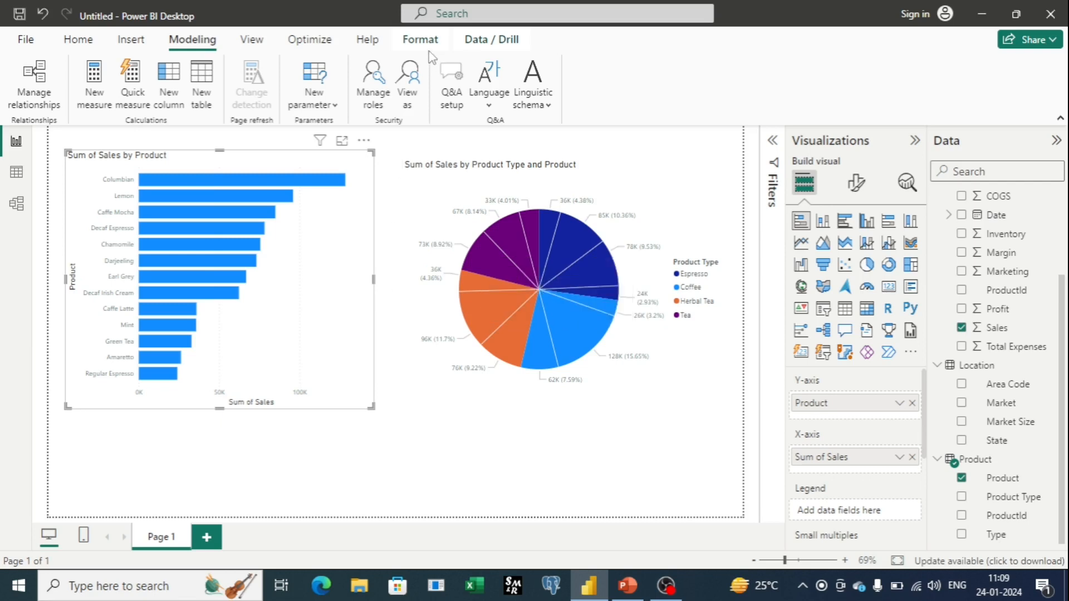
pyautogui.click(421, 39)
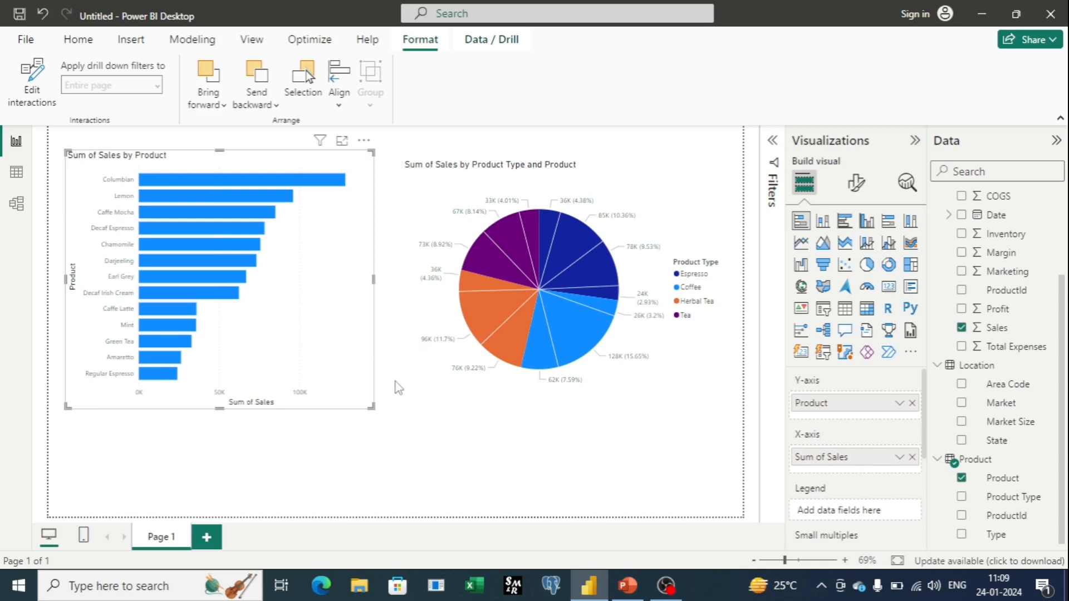
pyautogui.click(515, 402)
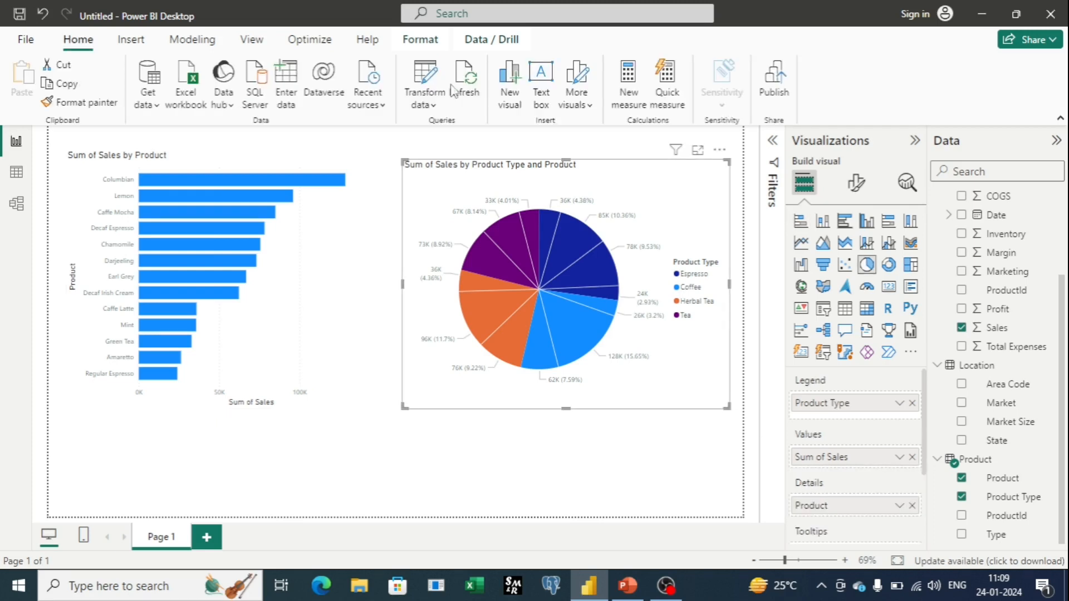
pyautogui.click(411, 49)
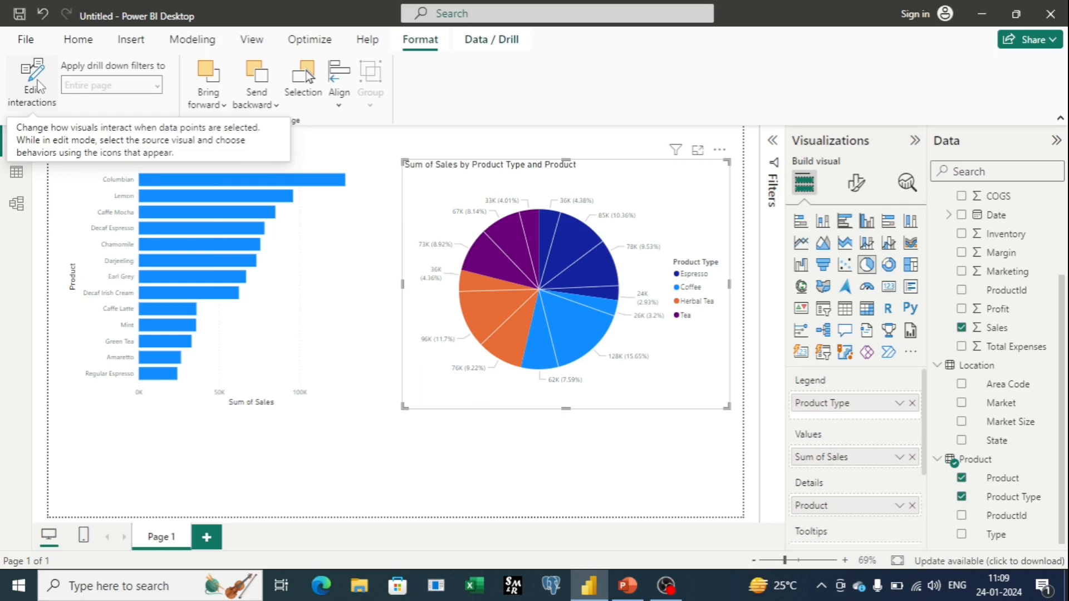
pyautogui.click(37, 86)
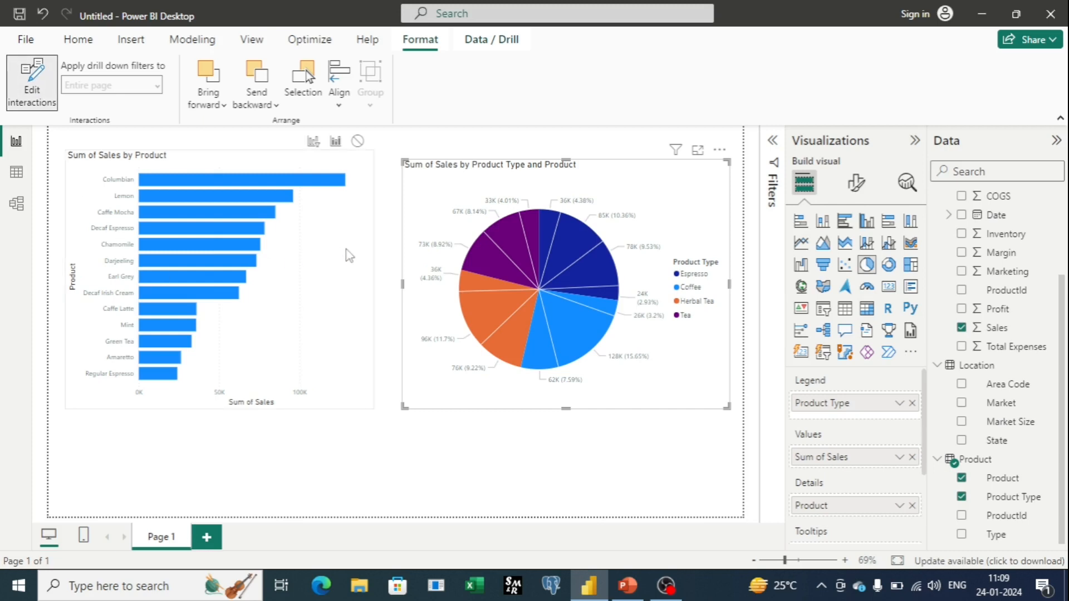
pyautogui.click(358, 141)
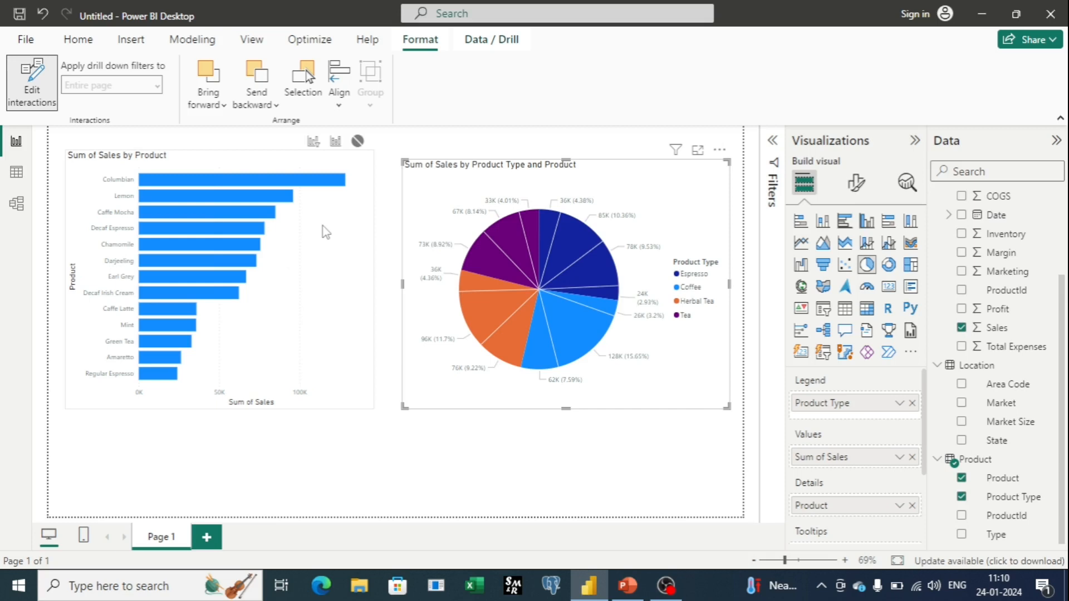
# - Test the disabled interaction by selecting an Espresso slice and the Lemon slice in the pie chart
pyautogui.click(597, 270)
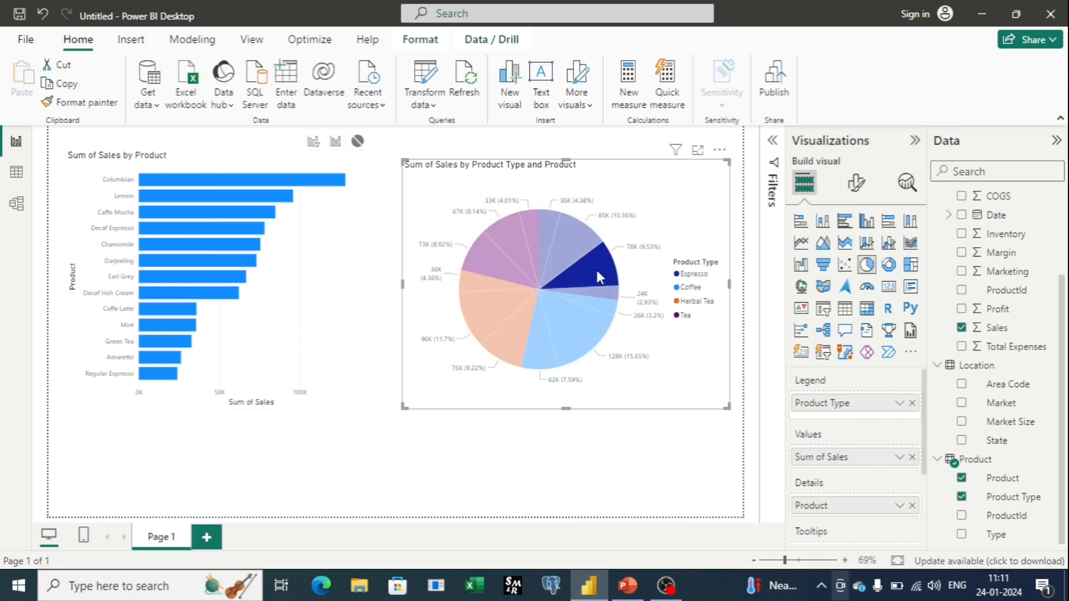
pyautogui.click(499, 319)
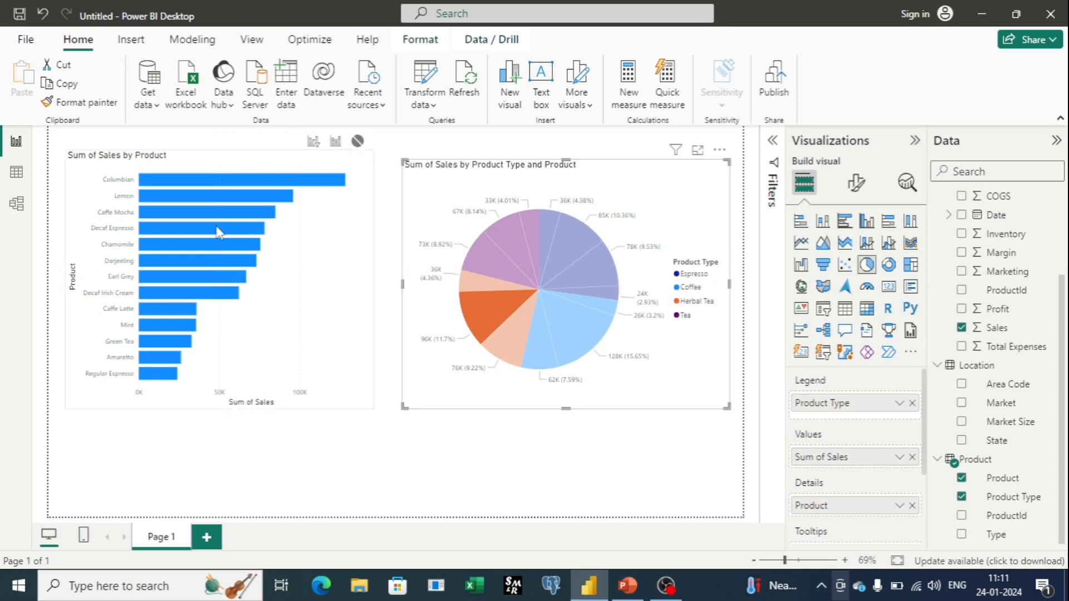
pyautogui.moveTo(216, 231)
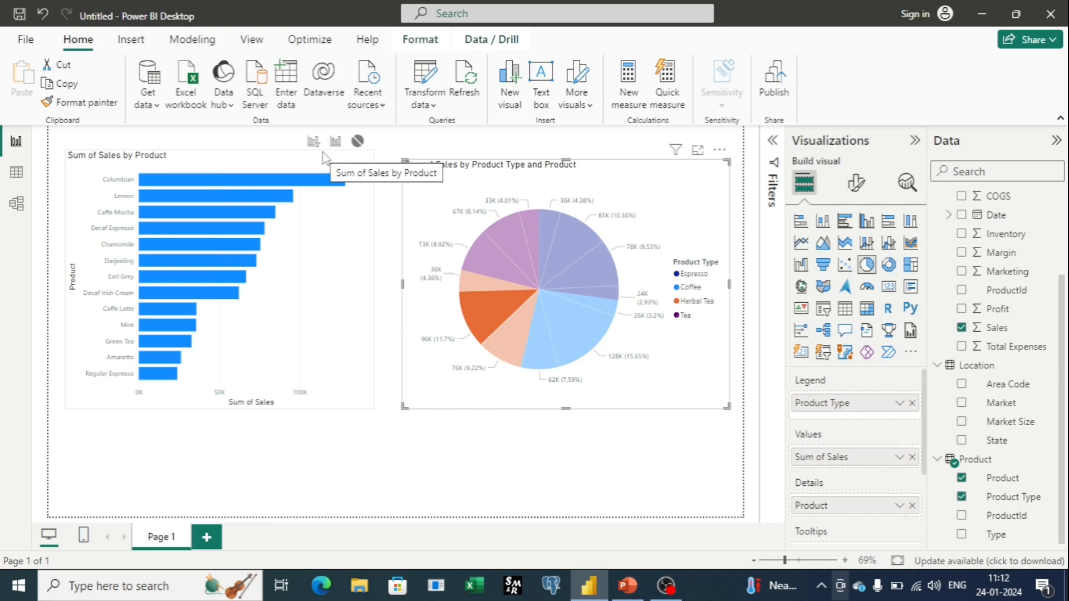
# - Switch the pie chart's effect on the bar chart to Filter, then Highlight, and test with the Columbian and Caffe Latte slices
pyautogui.click(313, 141)
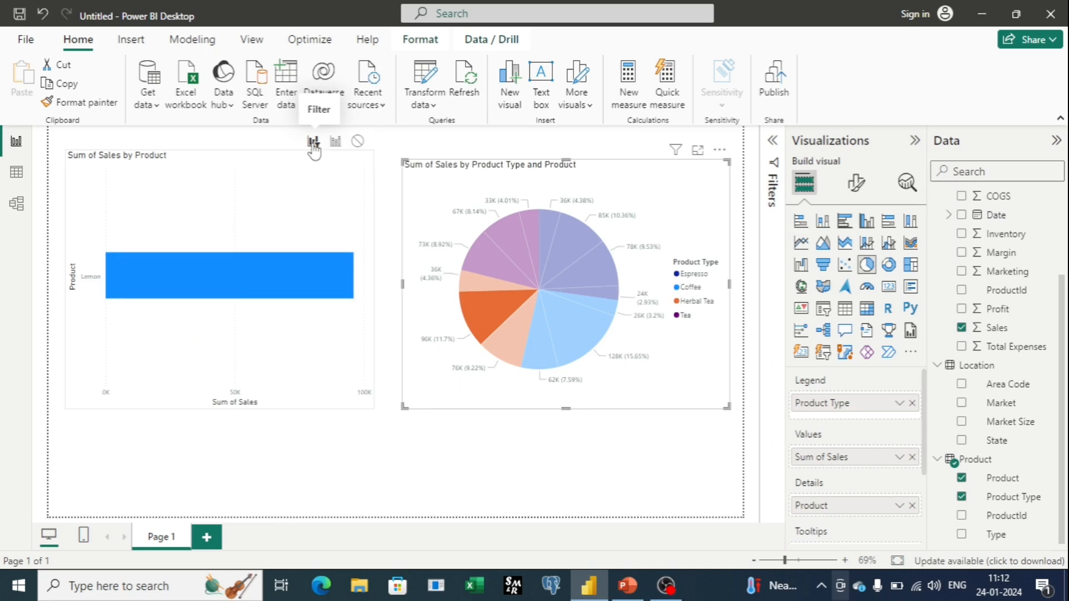
pyautogui.click(334, 142)
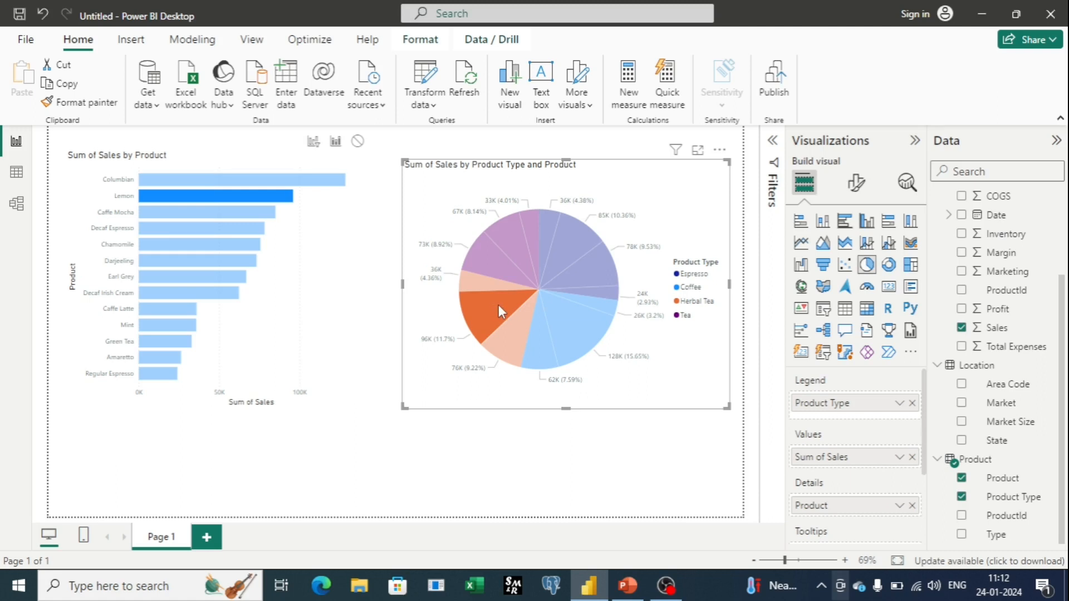
pyautogui.moveTo(499, 305)
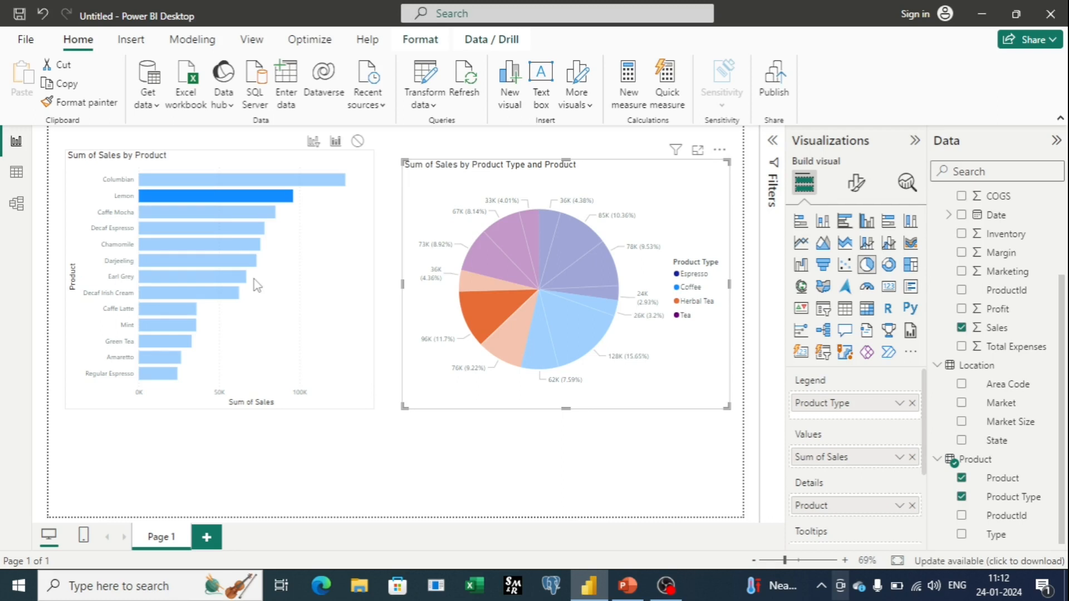
pyautogui.click(575, 326)
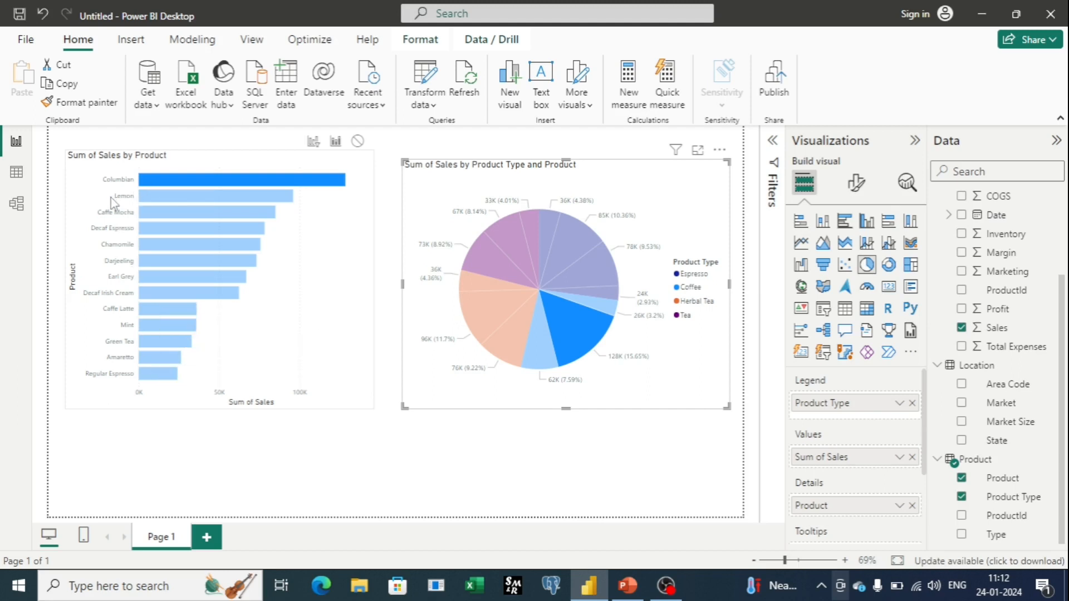
pyautogui.click(545, 215)
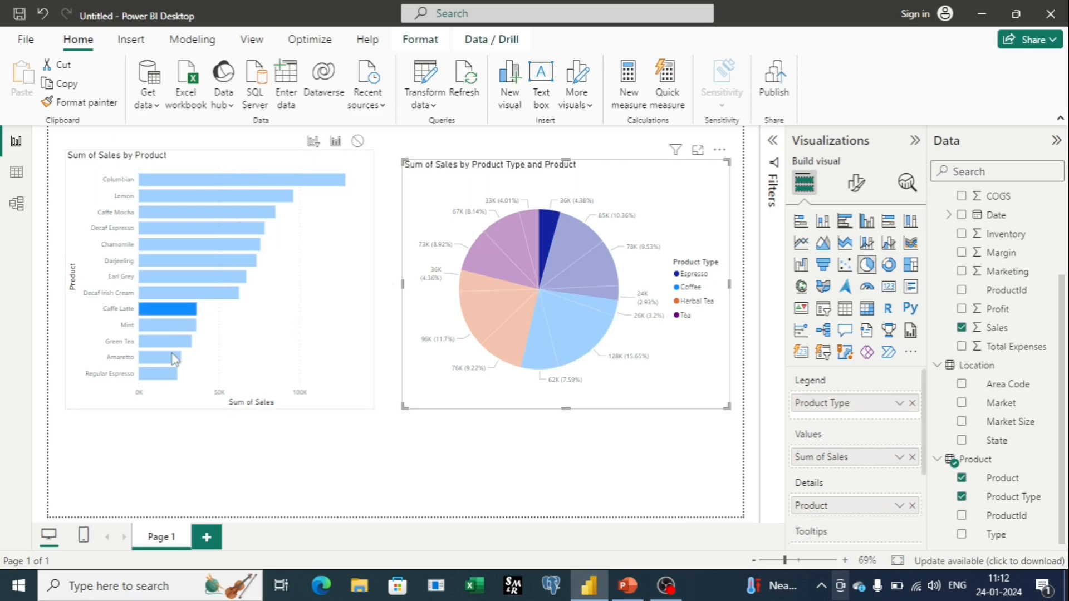
pyautogui.moveTo(183, 310)
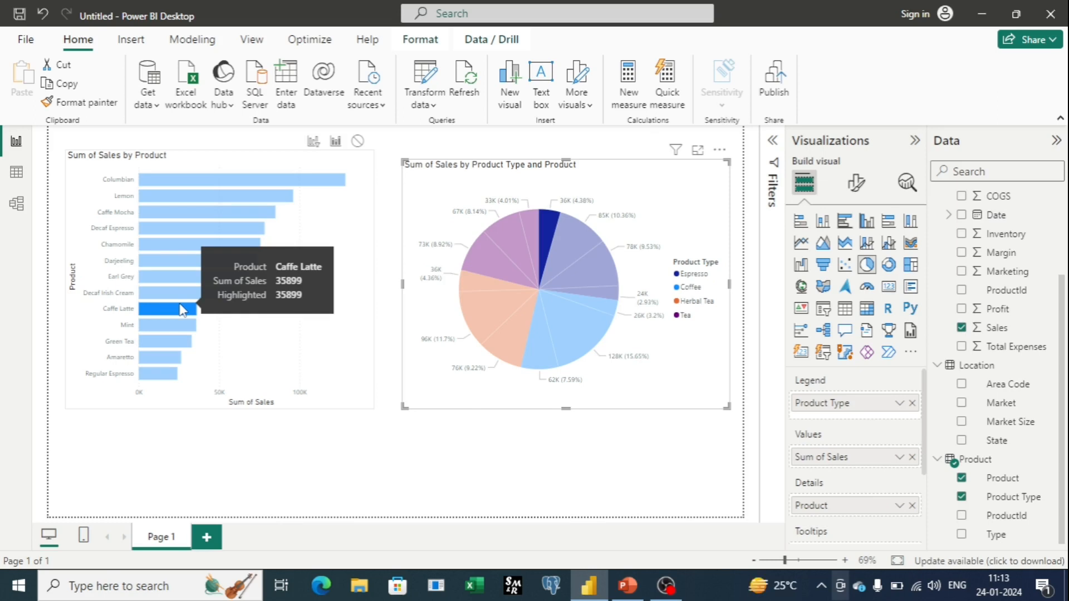
# - Set the pie chart's effect on the bar chart to Filter and test it with the Columbian, Chamomile, Caffe Mocha and Mint slices
pyautogui.click(315, 143)
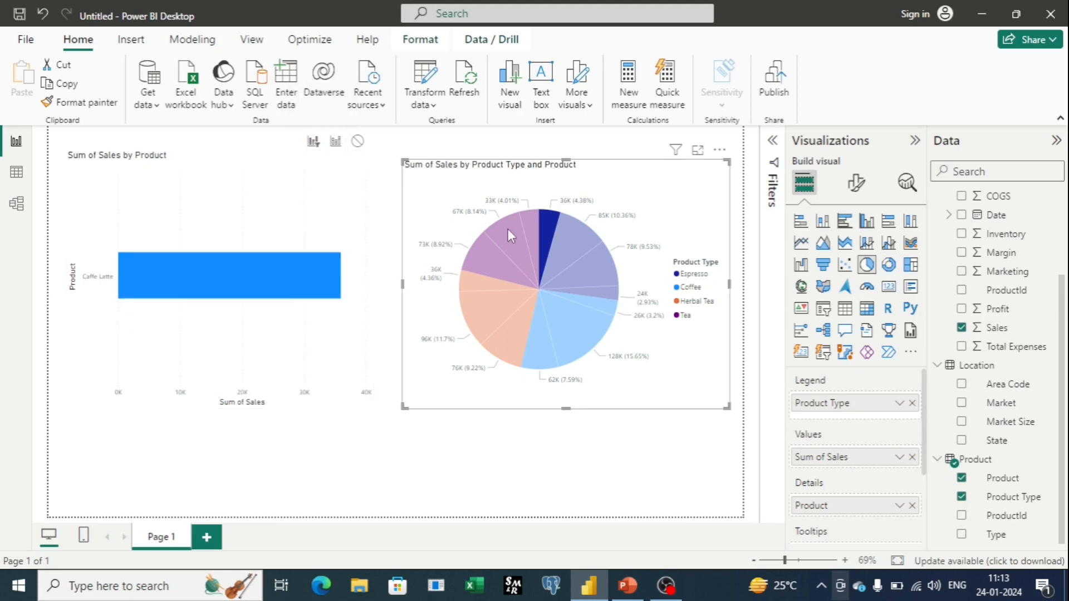
pyautogui.moveTo(275, 292)
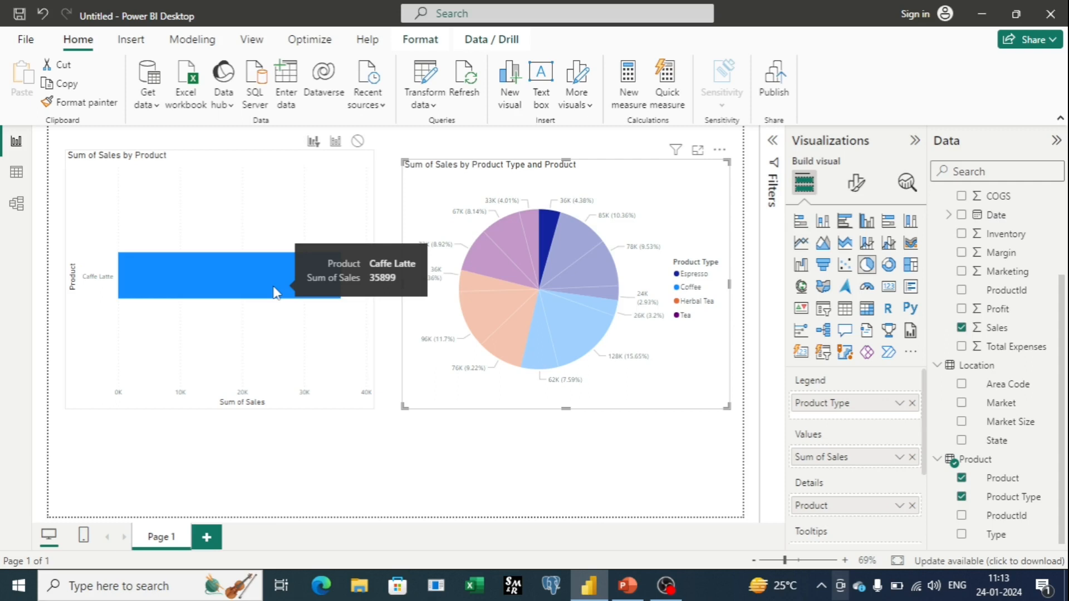
pyautogui.click(580, 328)
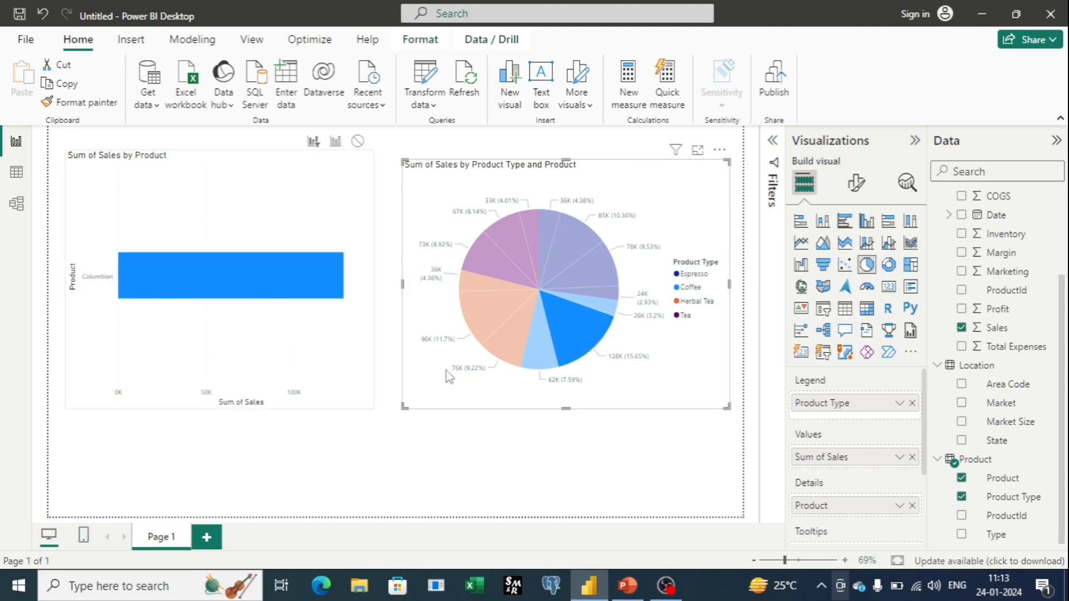
pyautogui.click(501, 343)
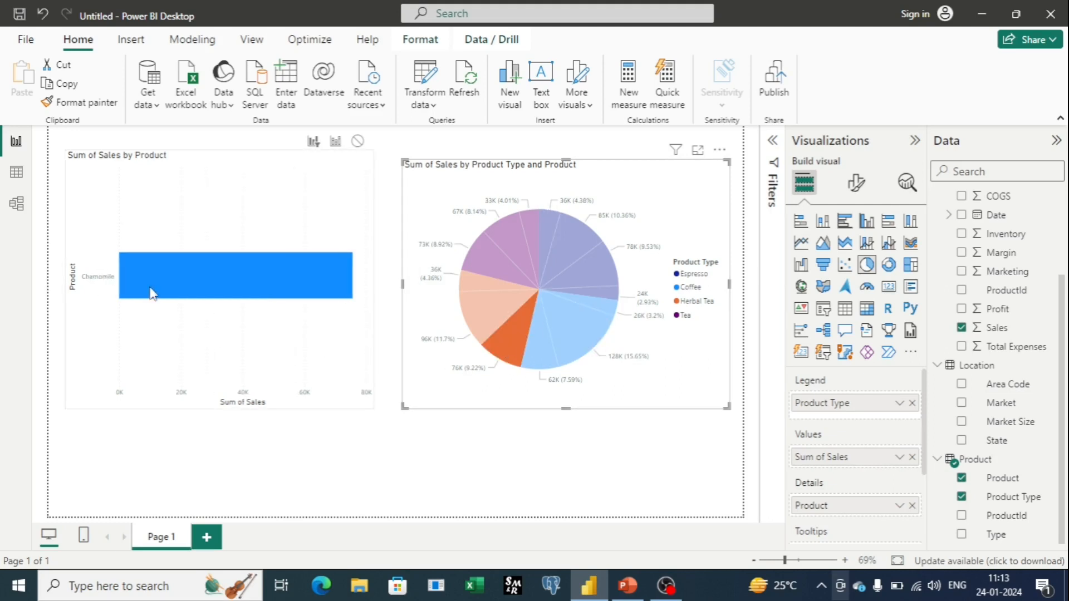
pyautogui.click(576, 243)
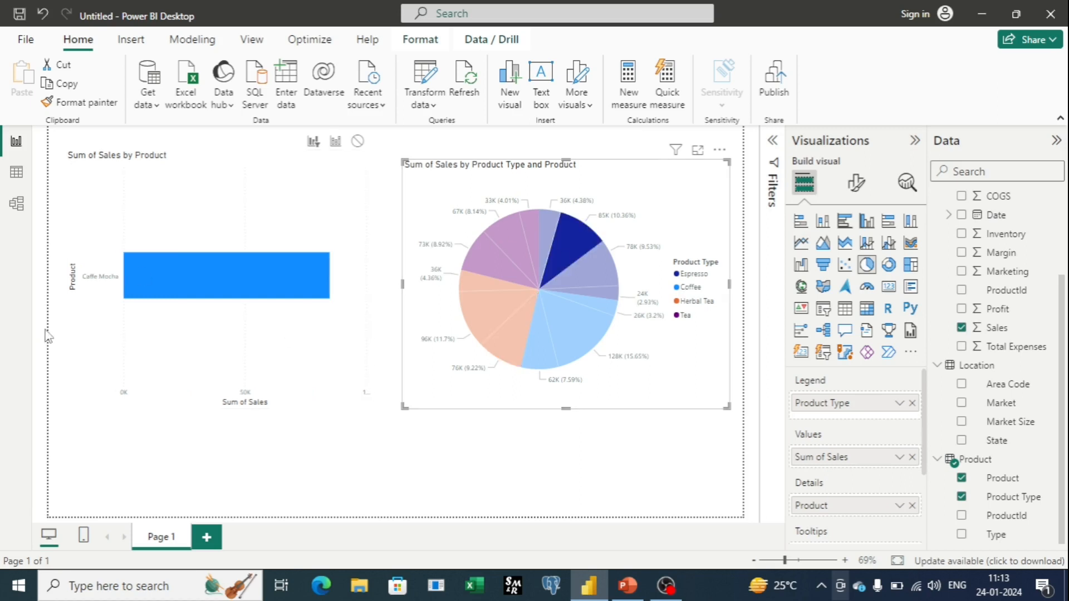
pyautogui.click(470, 284)
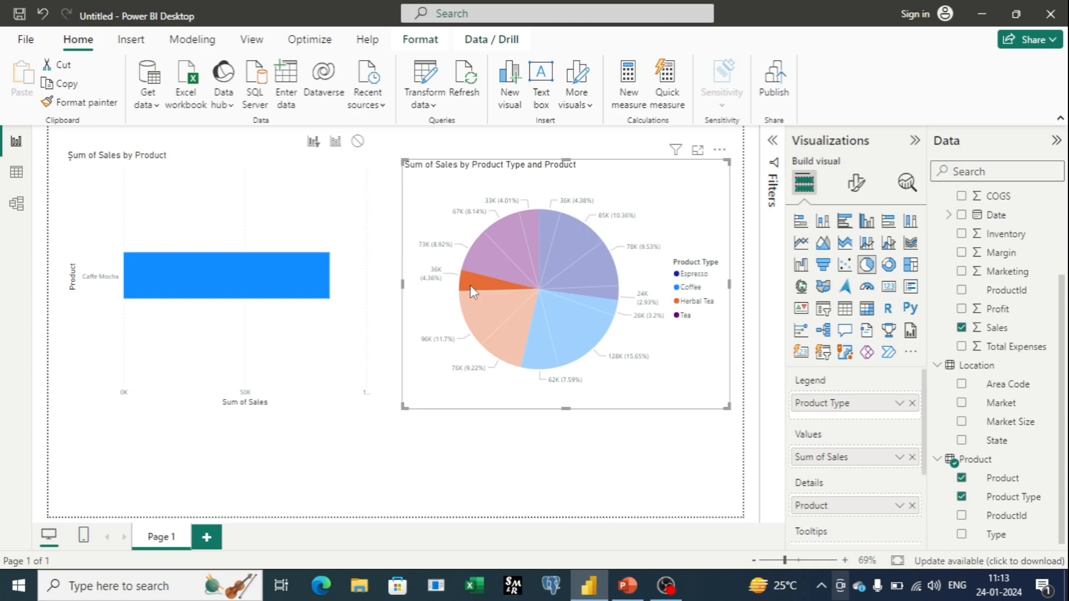
pyautogui.moveTo(134, 278)
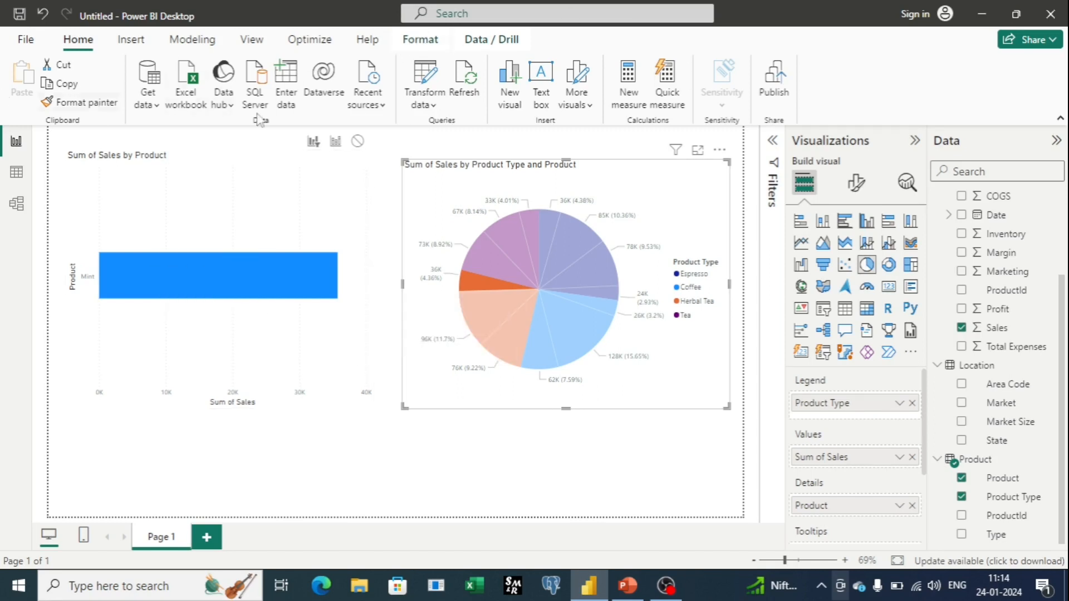
# - Clear the pie selection and select the Columbian, Lemon, Caffe Mocha and Decaf Espresso bars in turn to examine the pie chart's response
pyautogui.click(420, 39)
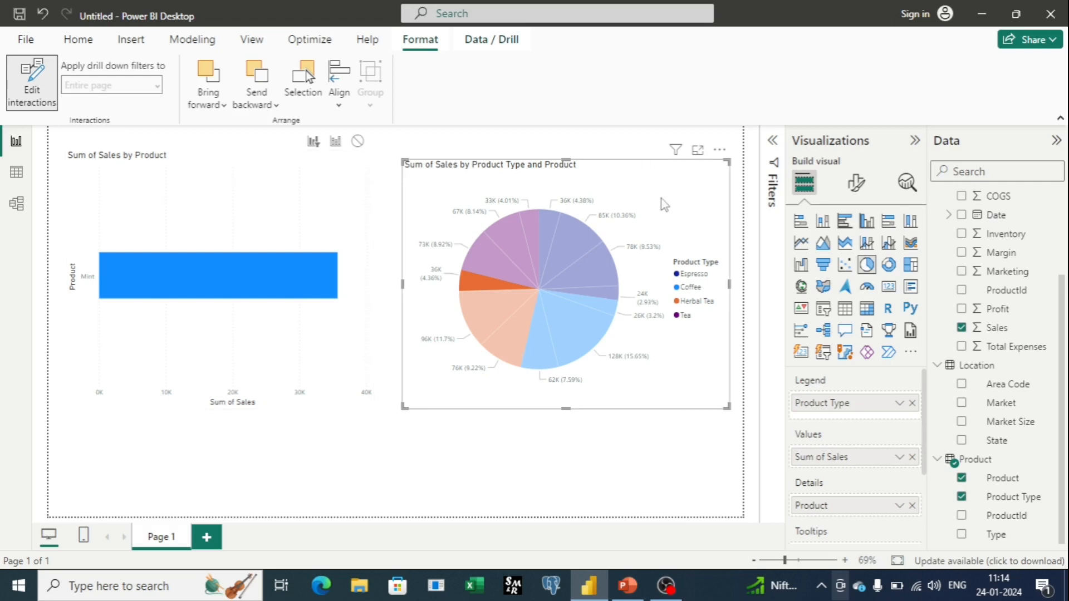
pyautogui.click(704, 399)
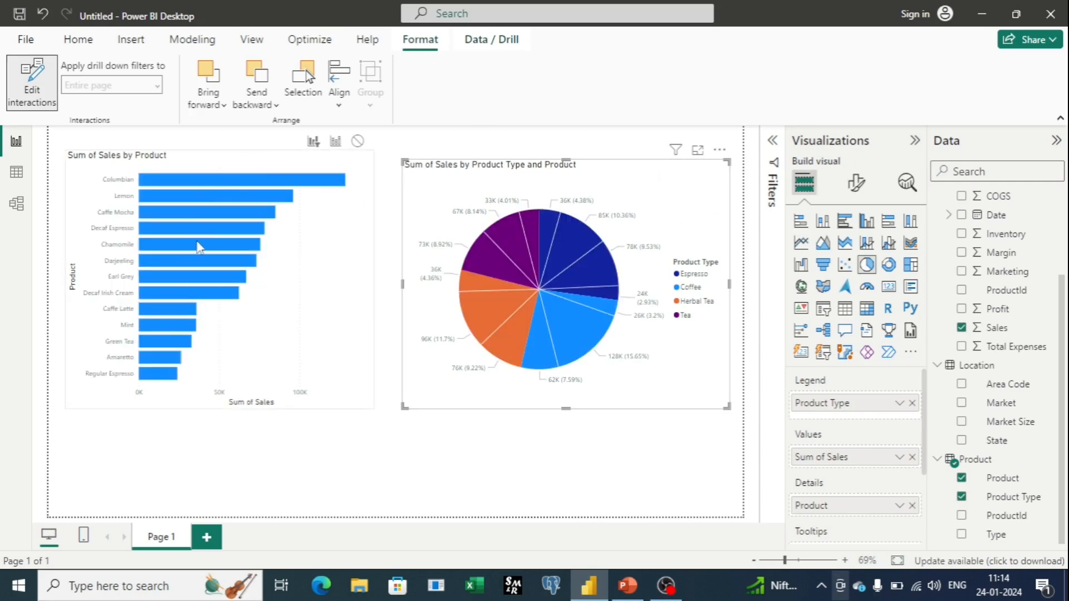
pyautogui.click(240, 183)
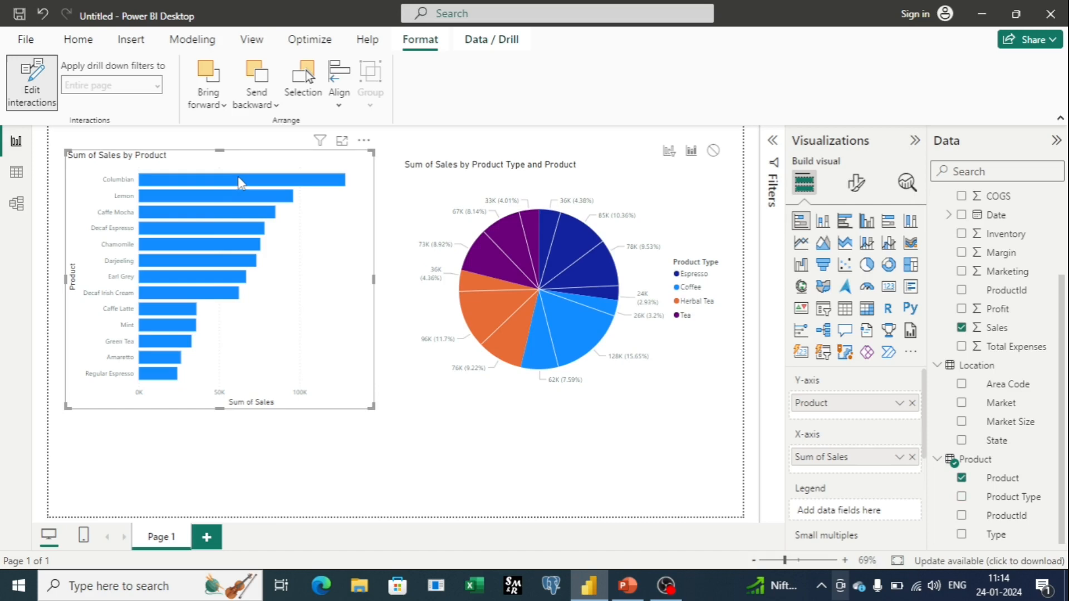
pyautogui.click(240, 183)
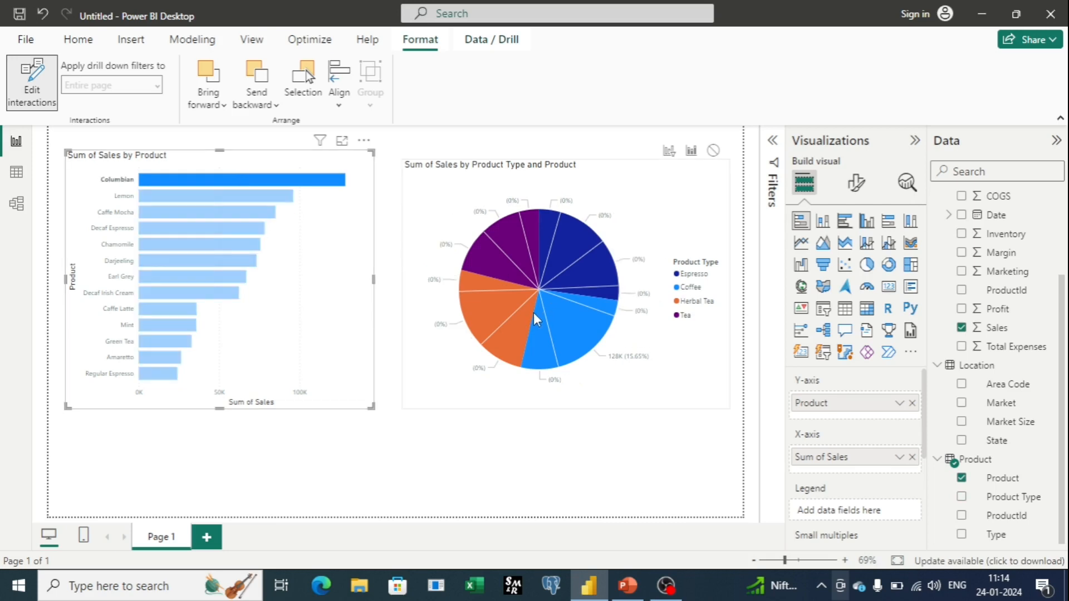
pyautogui.click(166, 199)
pyautogui.click(169, 213)
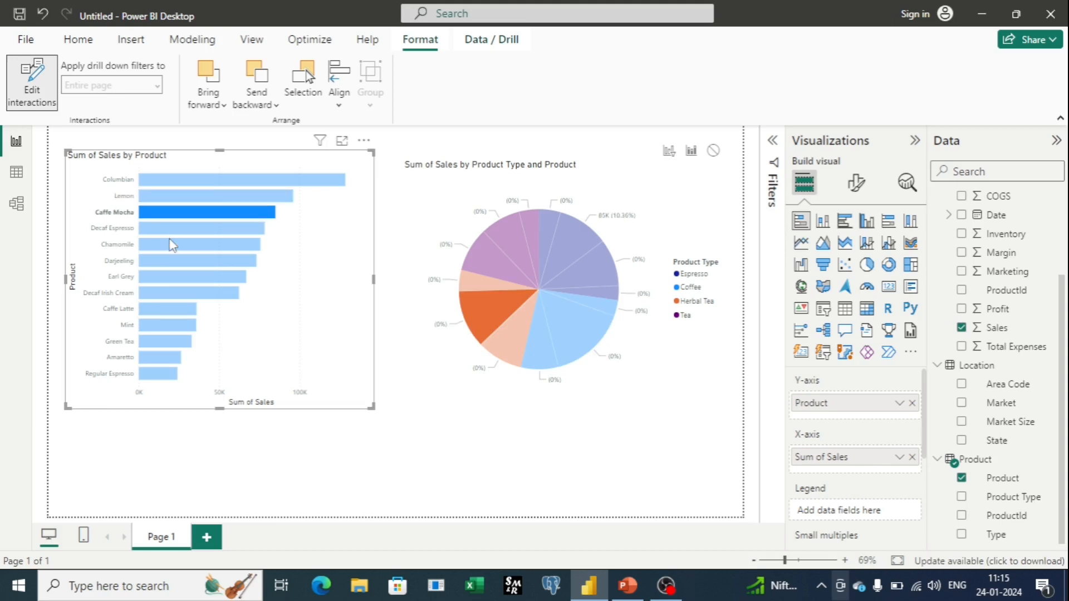
pyautogui.click(171, 228)
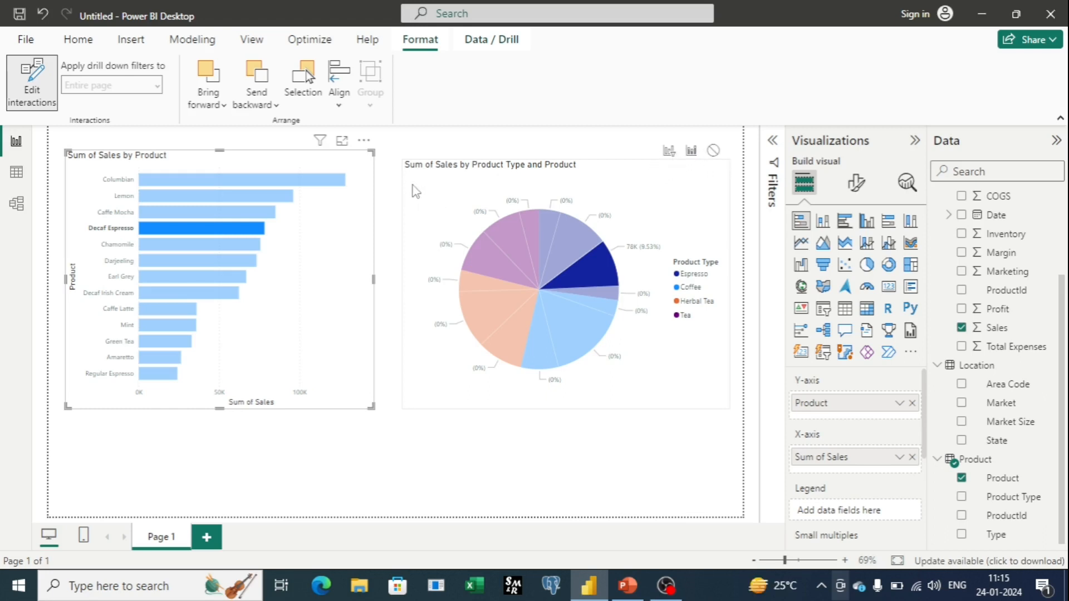
# - Clear the bar selection, set the bar chart's effect on the pie chart to None, and test it with several bars, ending on Columbian
pyautogui.click(413, 191)
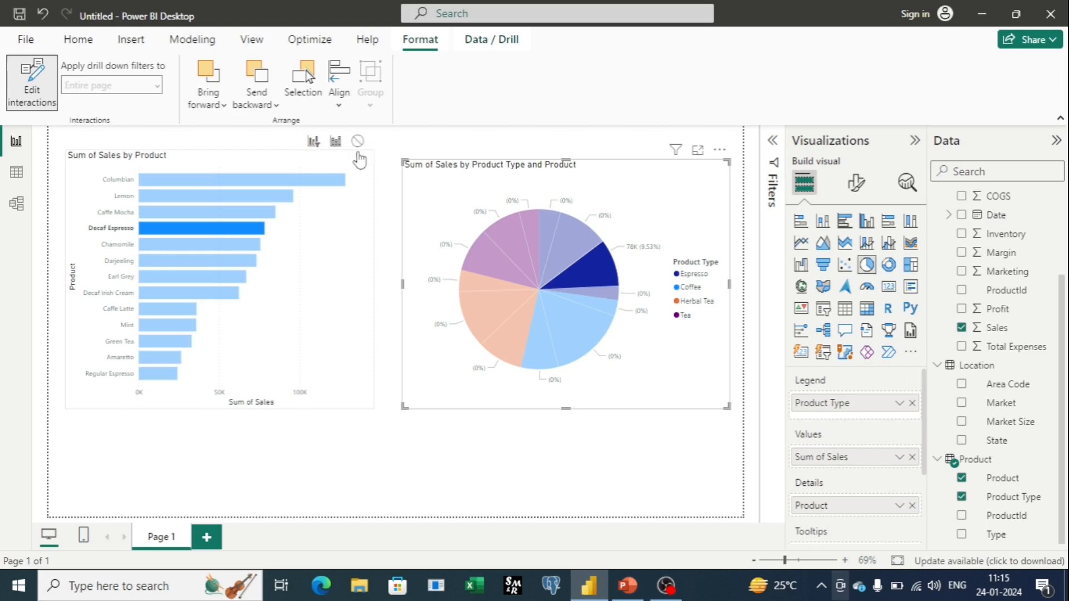
pyautogui.click(334, 373)
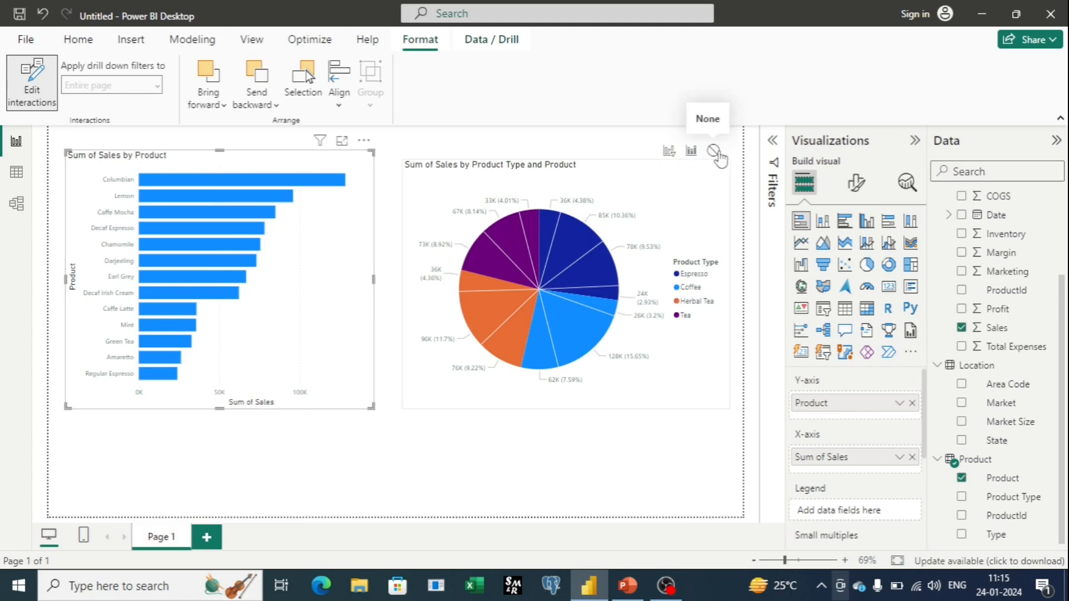
pyautogui.click(715, 151)
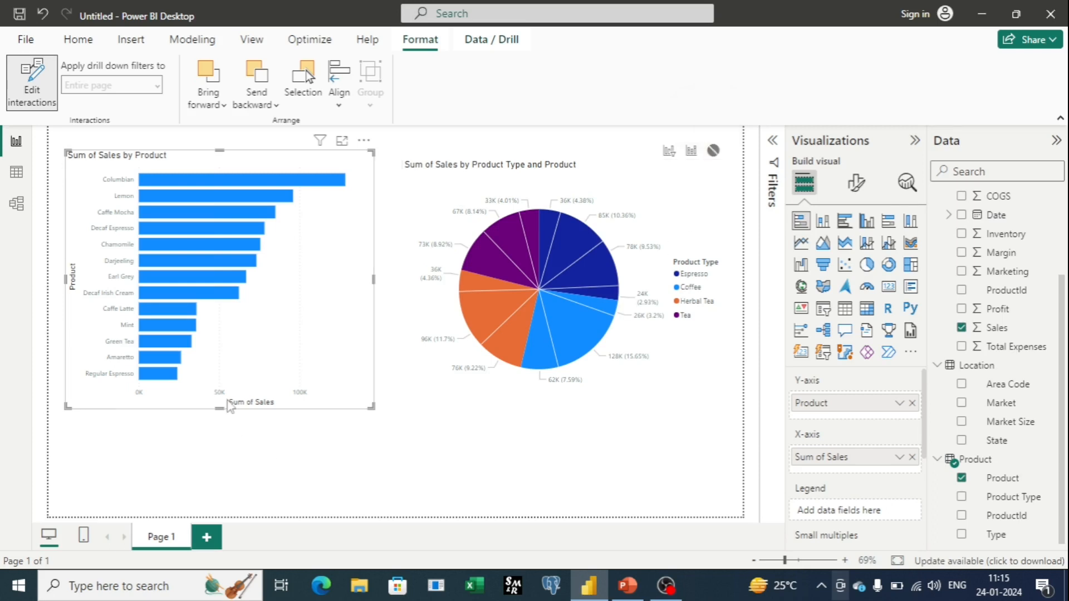
pyautogui.click(176, 341)
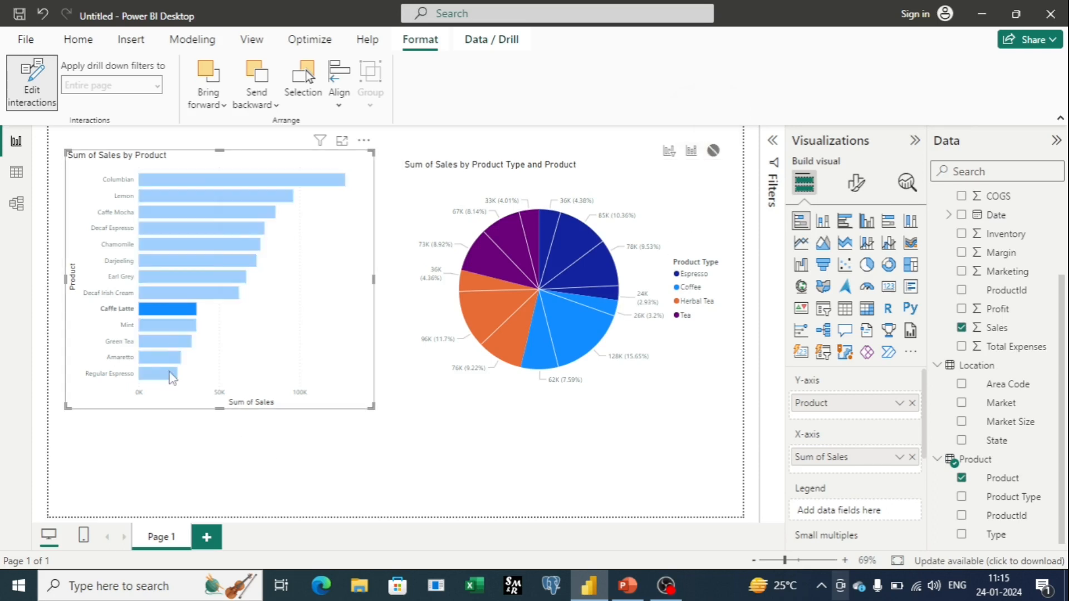
pyautogui.click(171, 375)
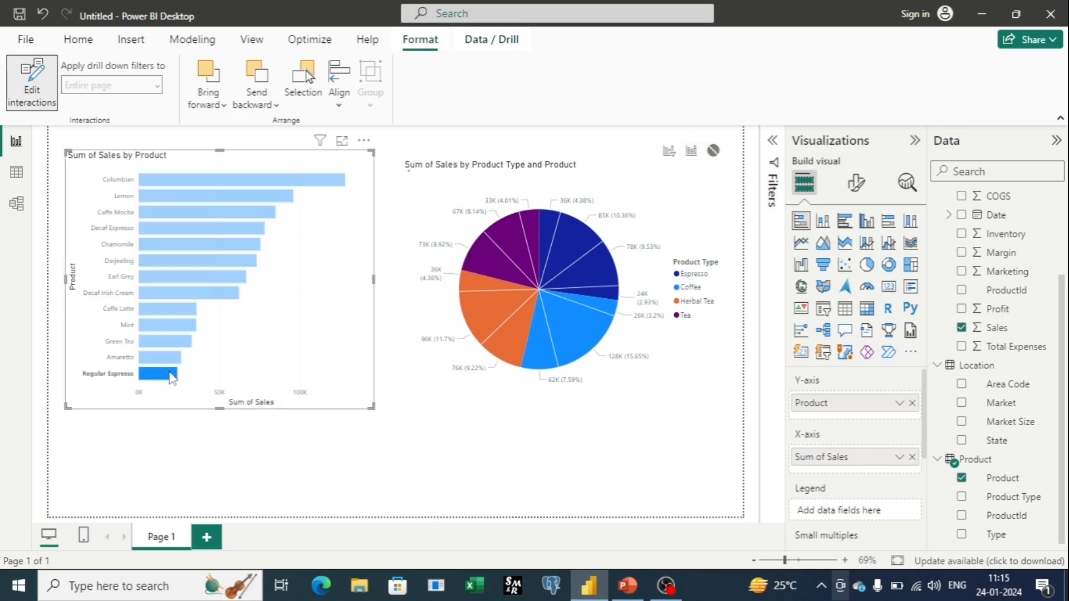
pyautogui.click(203, 228)
pyautogui.click(211, 196)
pyautogui.click(214, 180)
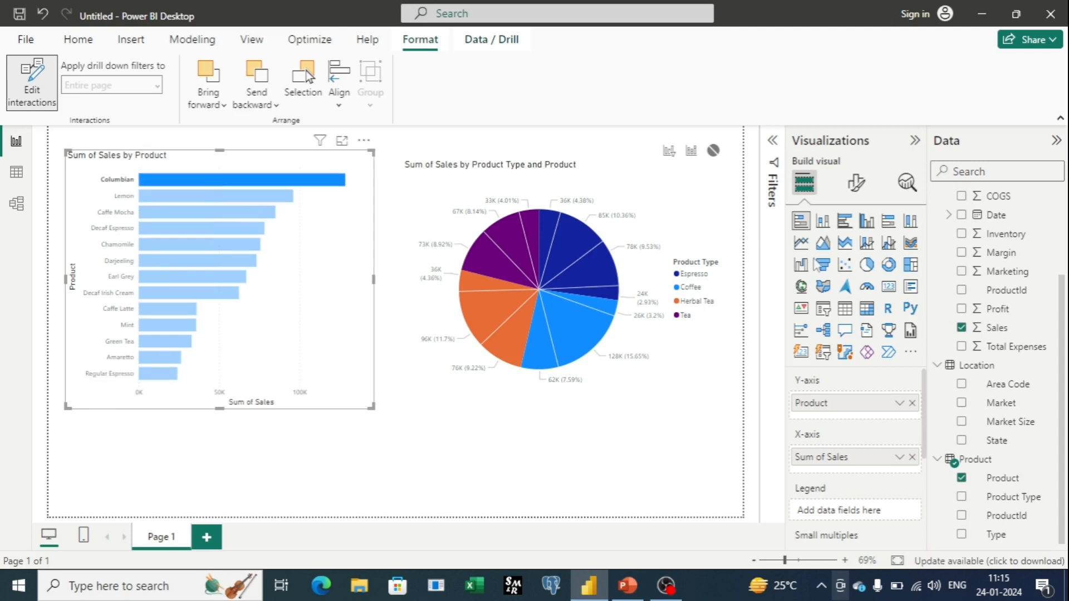
# - Set the bar chart's effect on the pie chart to Highlight and test it with the Mint and Regular Espresso bars
pyautogui.click(691, 153)
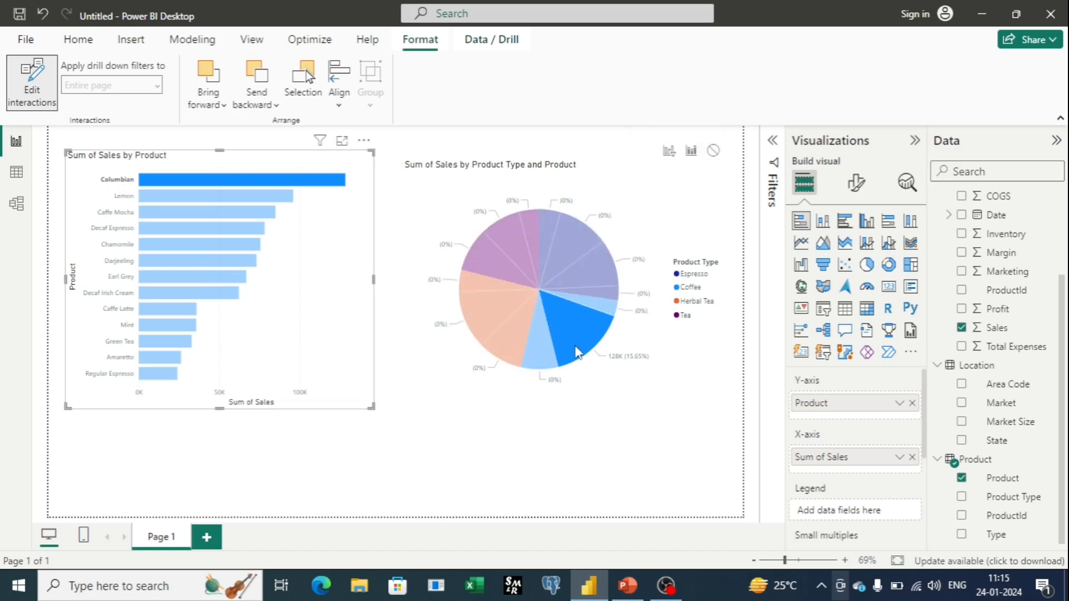
pyautogui.moveTo(576, 350)
pyautogui.click(162, 331)
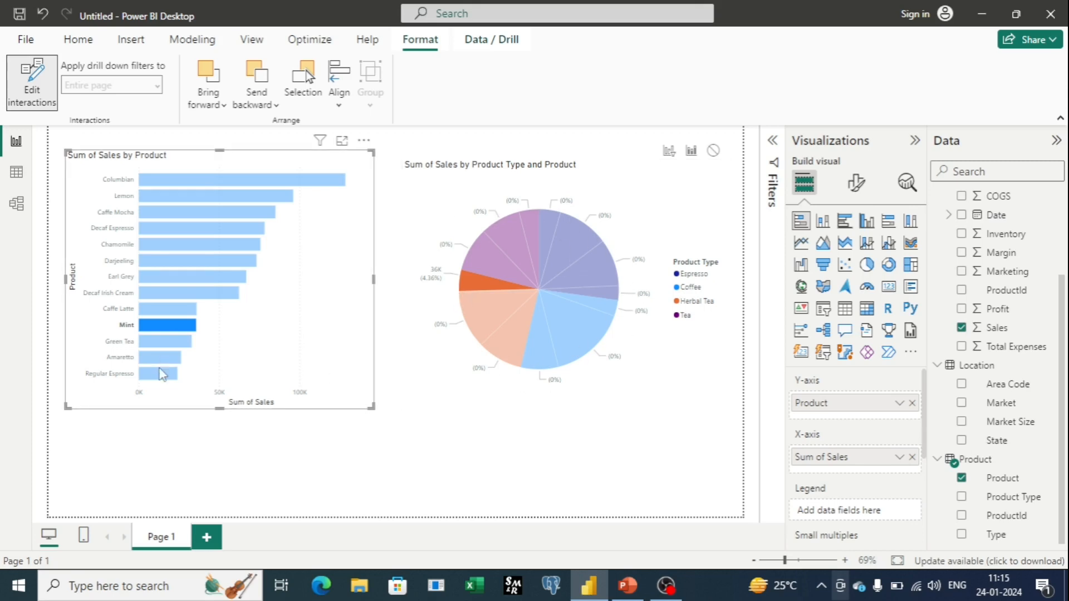
pyautogui.click(162, 377)
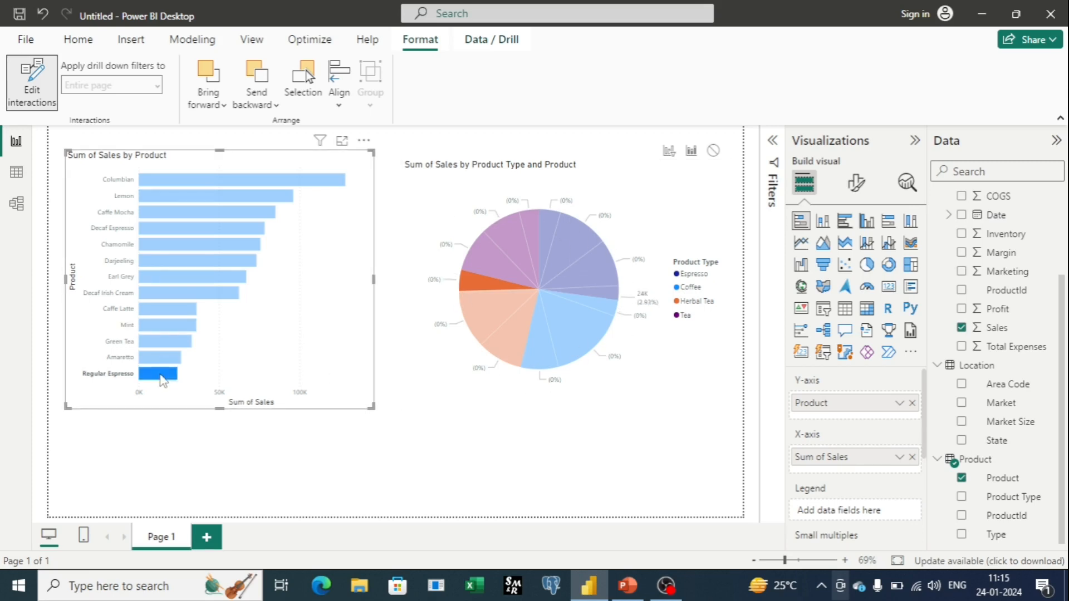
pyautogui.moveTo(571, 294)
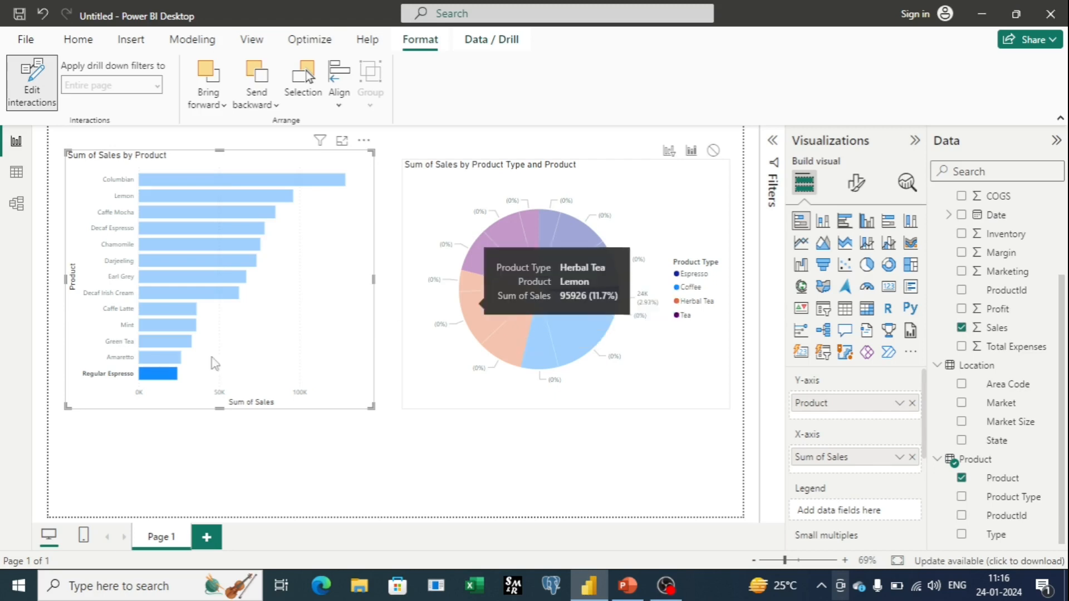
# - Set the bar chart's effect on the pie chart to Filter and test it with the Green Tea, Darjeeling, Columbian and Mint bars
pyautogui.click(669, 151)
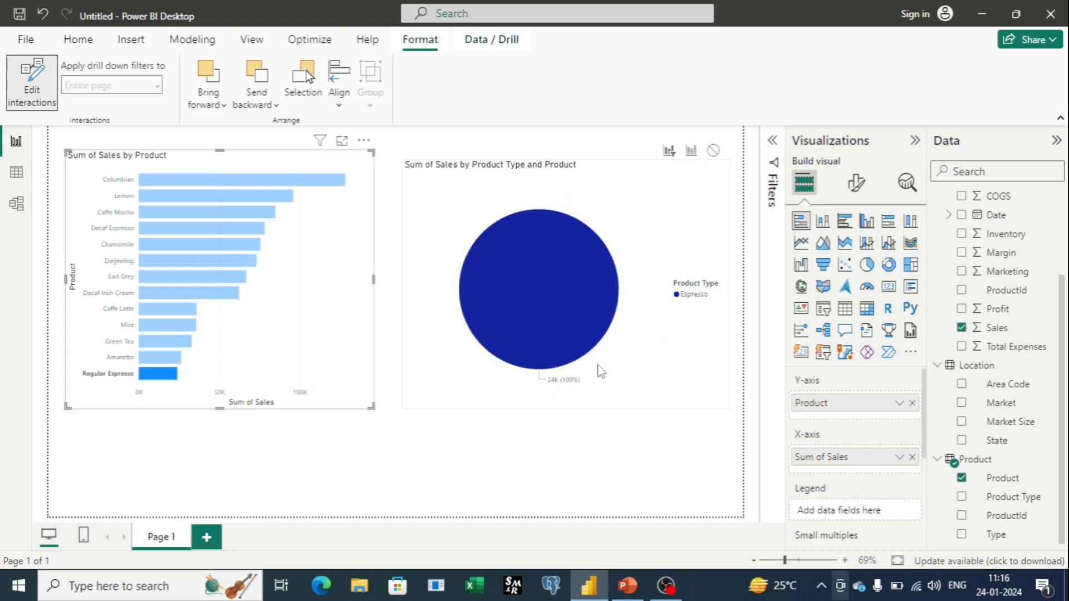
pyautogui.click(157, 342)
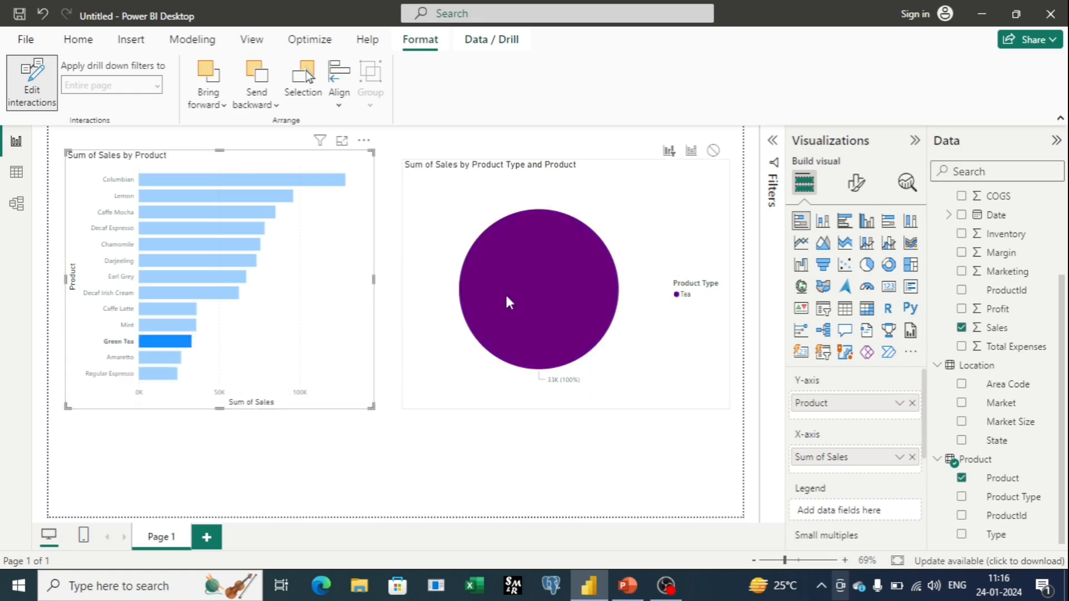
pyautogui.click(206, 261)
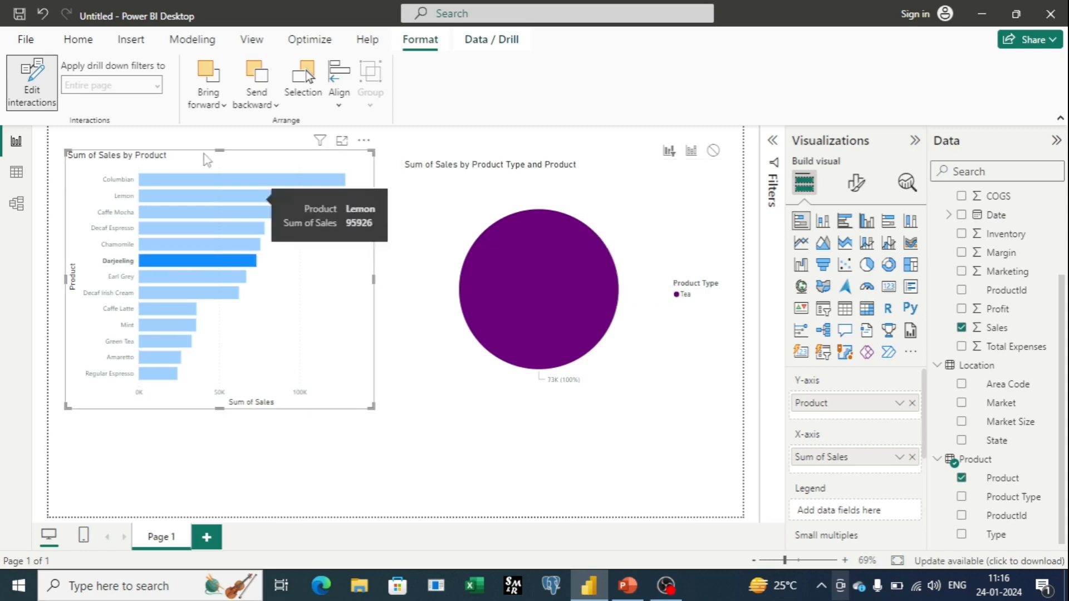
pyautogui.click(176, 181)
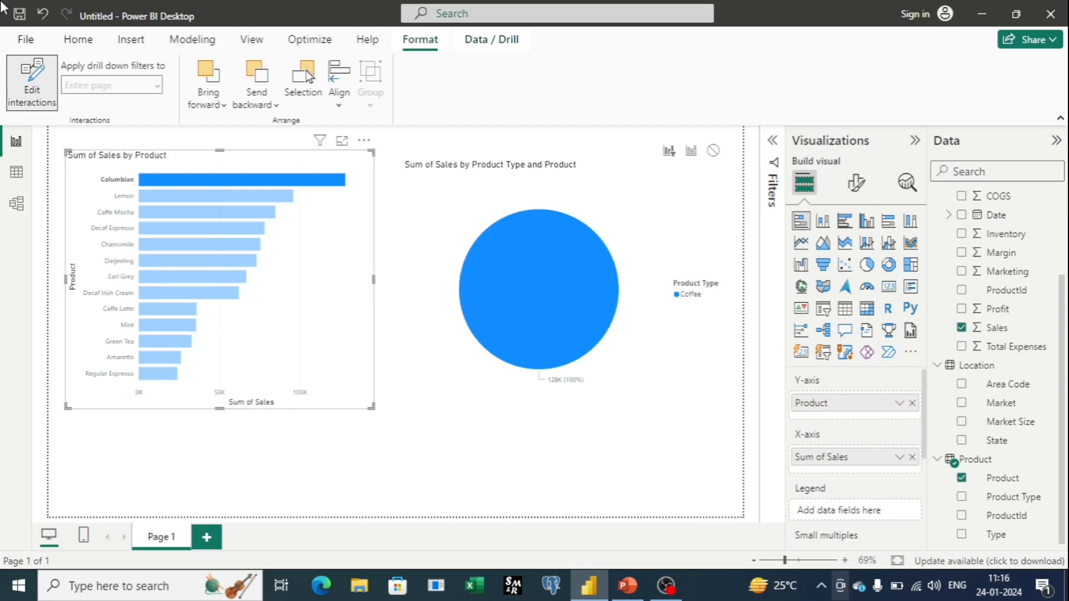
pyautogui.click(149, 329)
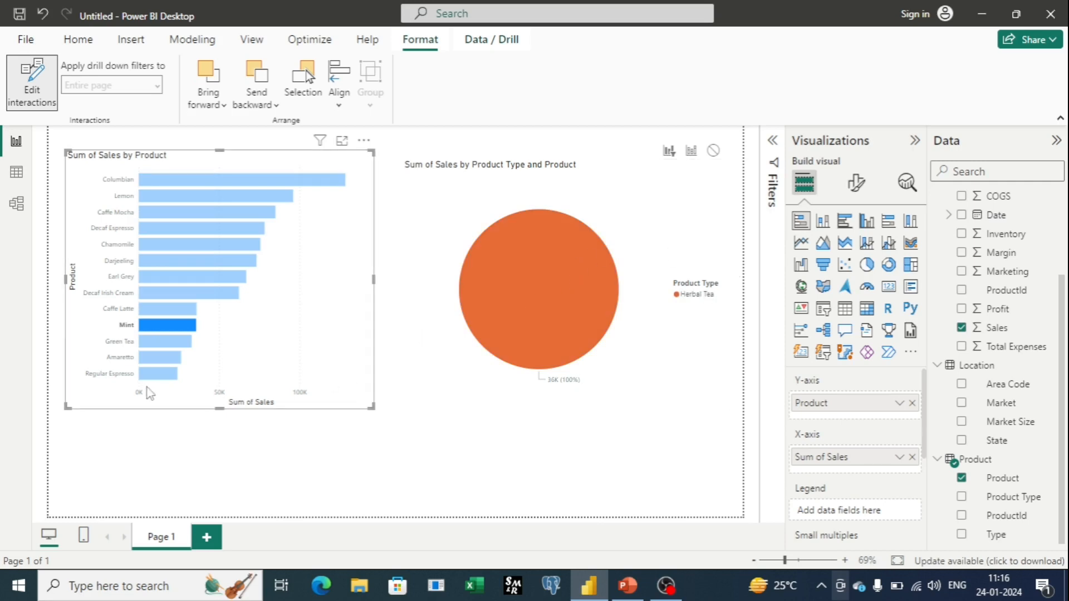
pyautogui.moveTo(158, 365)
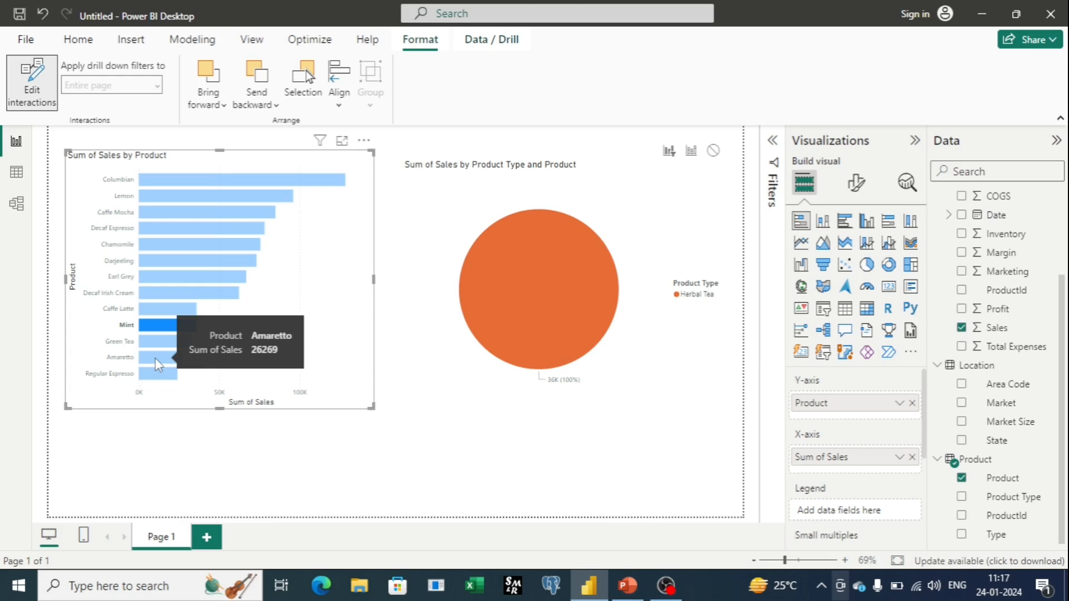
# - Add a new report page and place an empty stacked bar chart on it, enlarged toward the page's upper-left corner
pyautogui.click(333, 386)
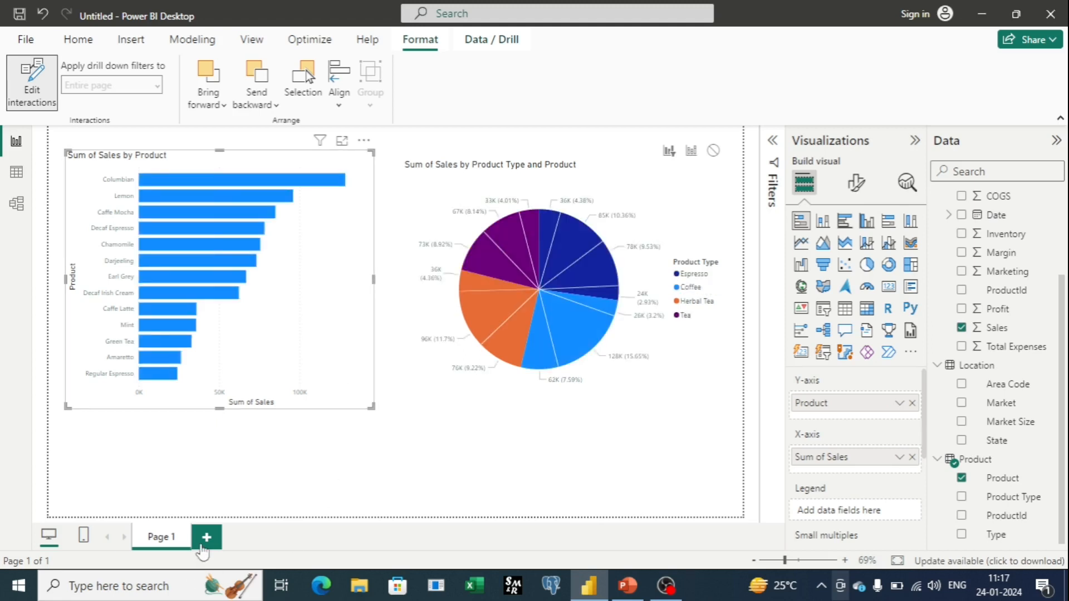
pyautogui.click(206, 537)
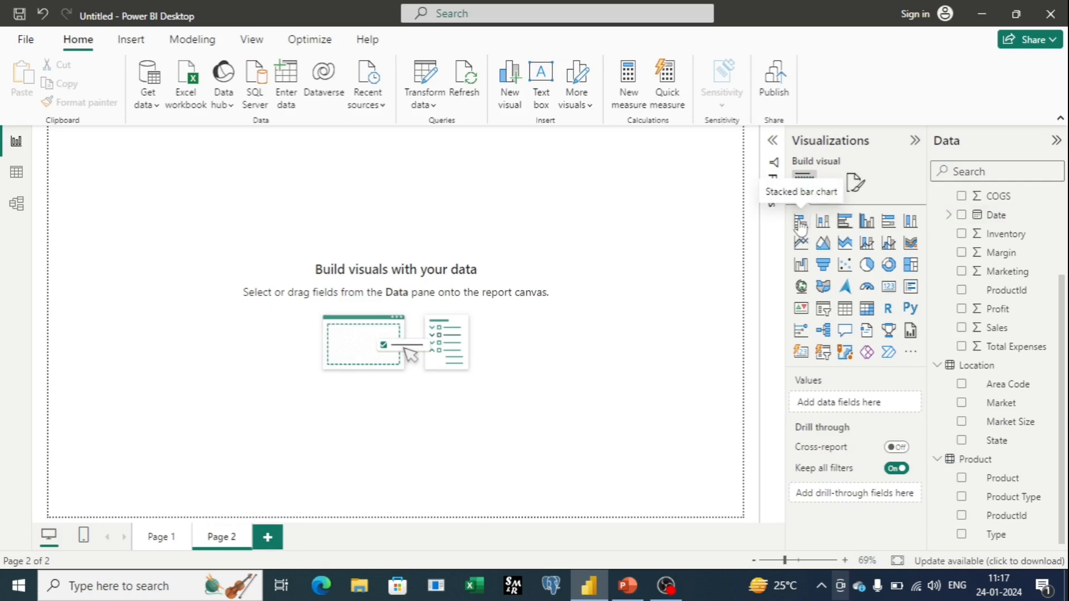
pyautogui.click(800, 221)
pyautogui.moveTo(202, 273); pyautogui.dragTo(338, 384)
pyautogui.moveTo(296, 156); pyautogui.dragTo(374, 176)
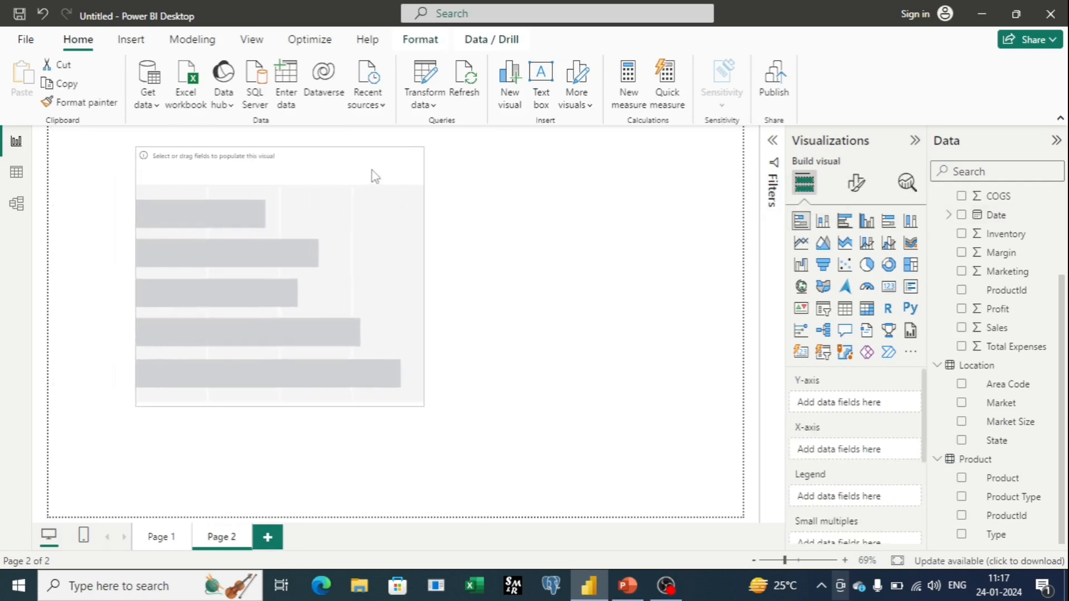
pyautogui.moveTo(136, 147); pyautogui.dragTo(79, 139)
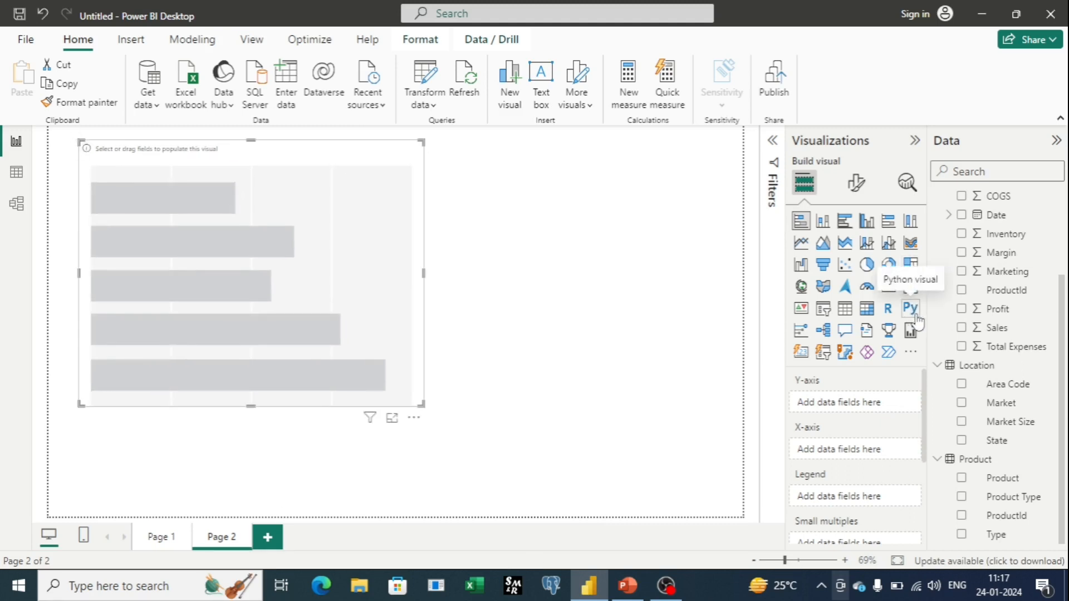
# - Assign Market Size, Market and State in that order to the chart's Y-axis and Sales to its X-axis
pyautogui.moveTo(1010, 421); pyautogui.dragTo(852, 402)
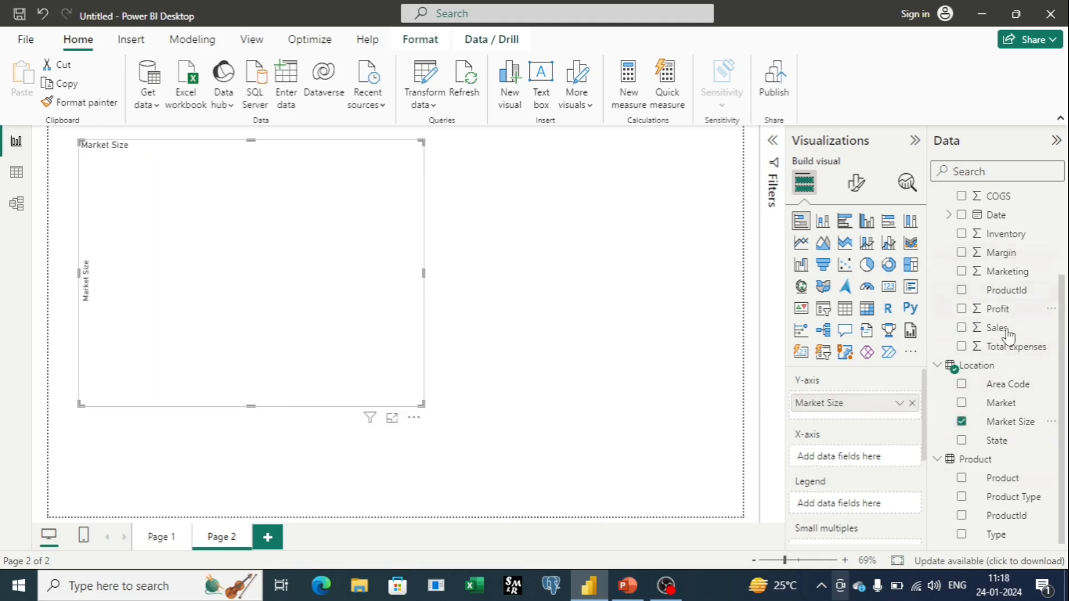
pyautogui.moveTo(1001, 402); pyautogui.dragTo(862, 412)
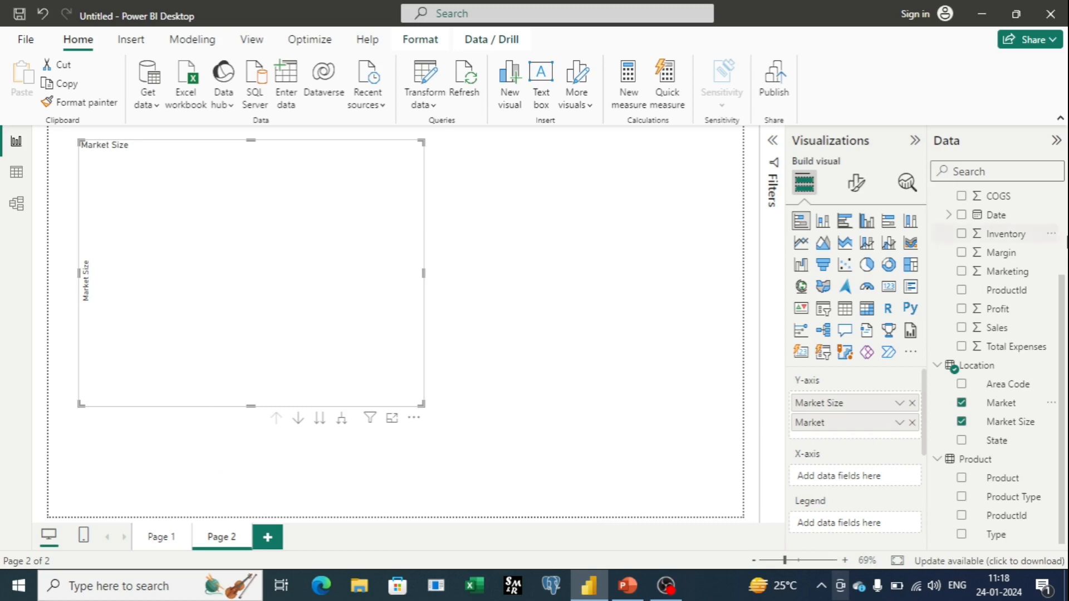
pyautogui.click(997, 453)
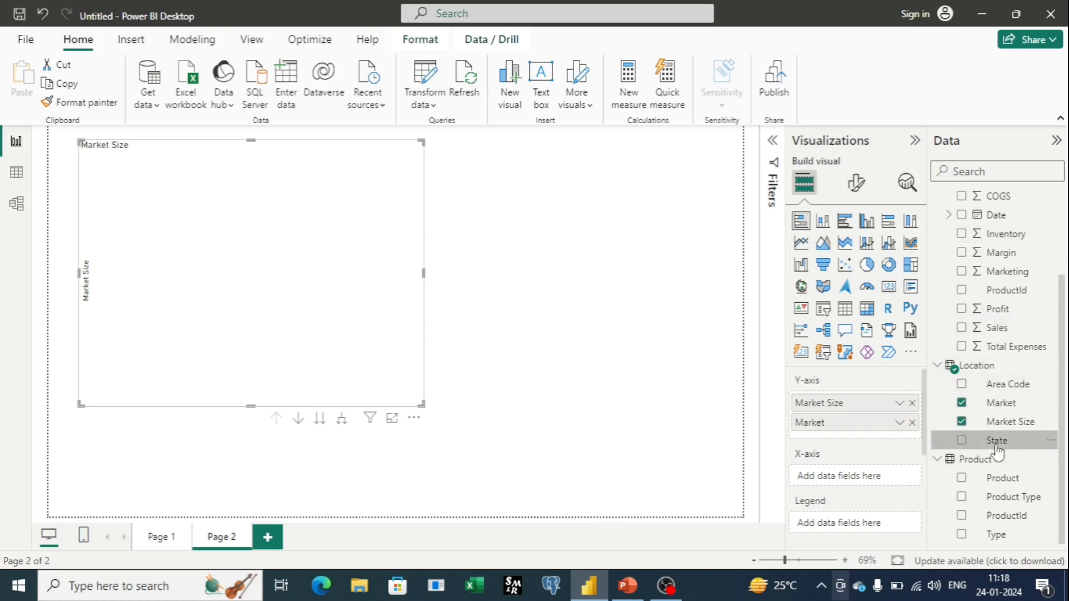
pyautogui.moveTo(997, 453); pyautogui.dragTo(850, 442)
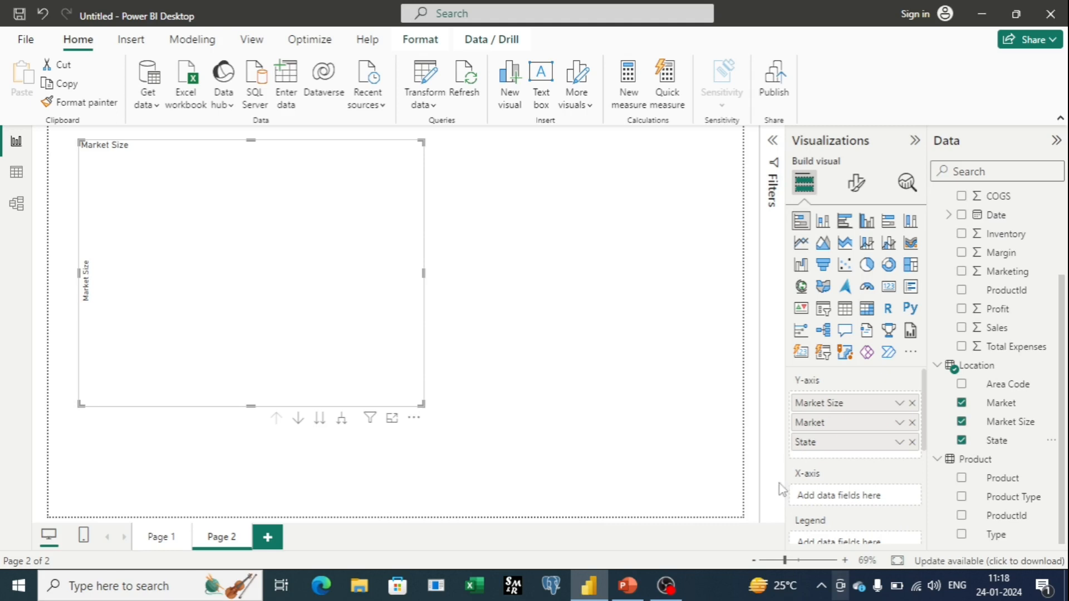
pyautogui.moveTo(995, 327); pyautogui.dragTo(867, 499)
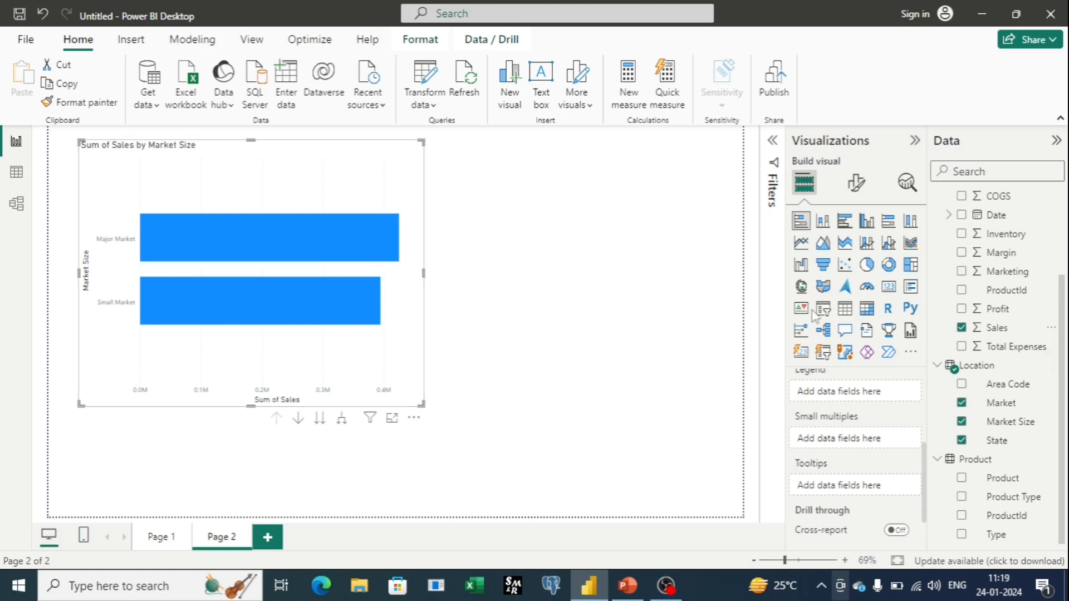
# - Turn on data labels for the bar chart and return to its field settings
pyautogui.click(872, 185)
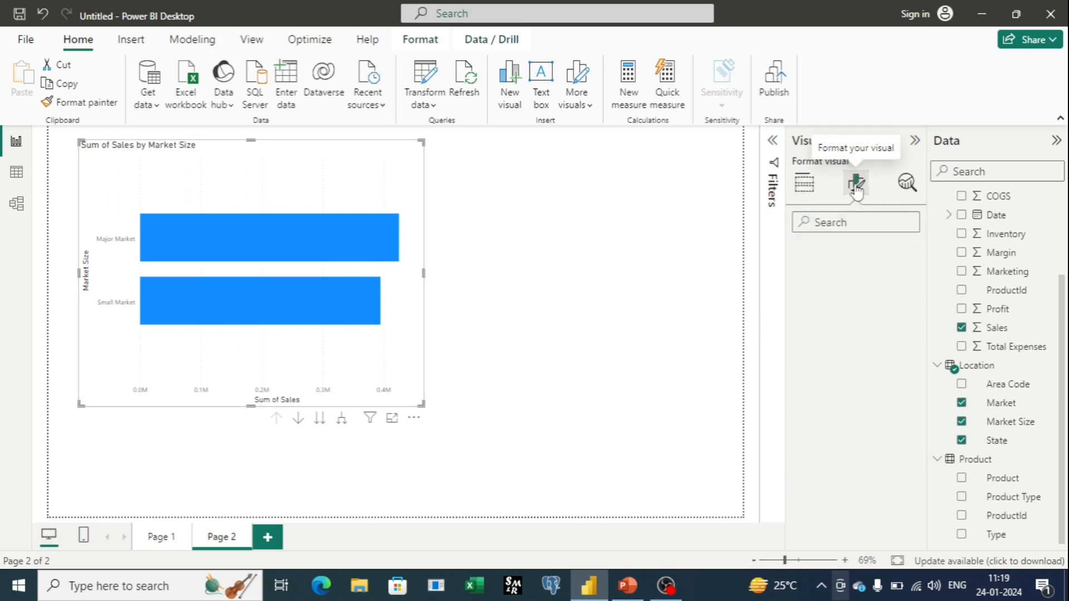
pyautogui.scroll(-1, 857, 398)
pyautogui.click(907, 465)
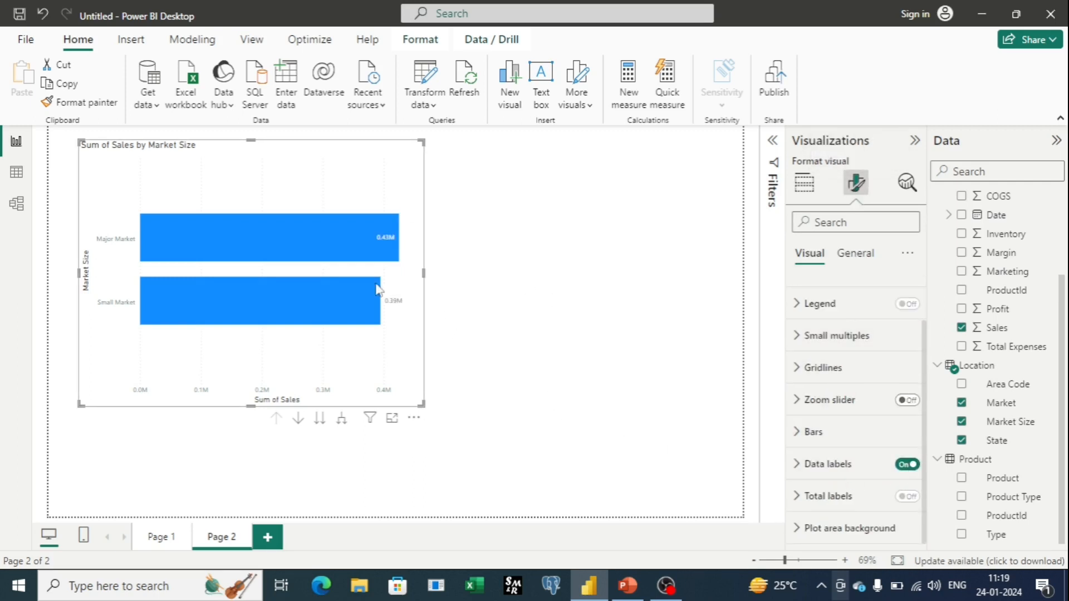
pyautogui.moveTo(391, 265)
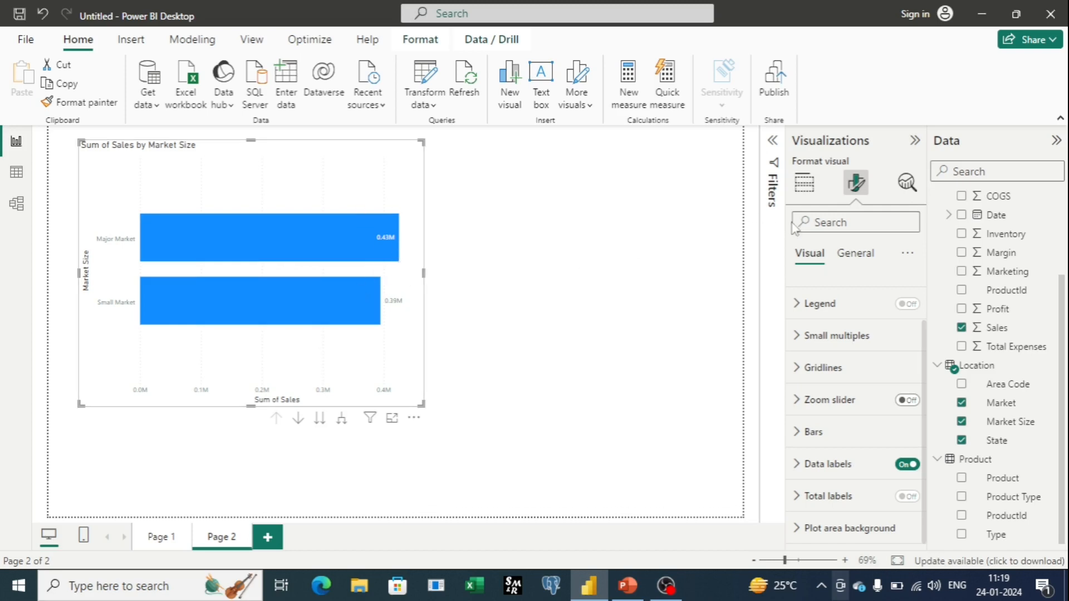
pyautogui.click(803, 184)
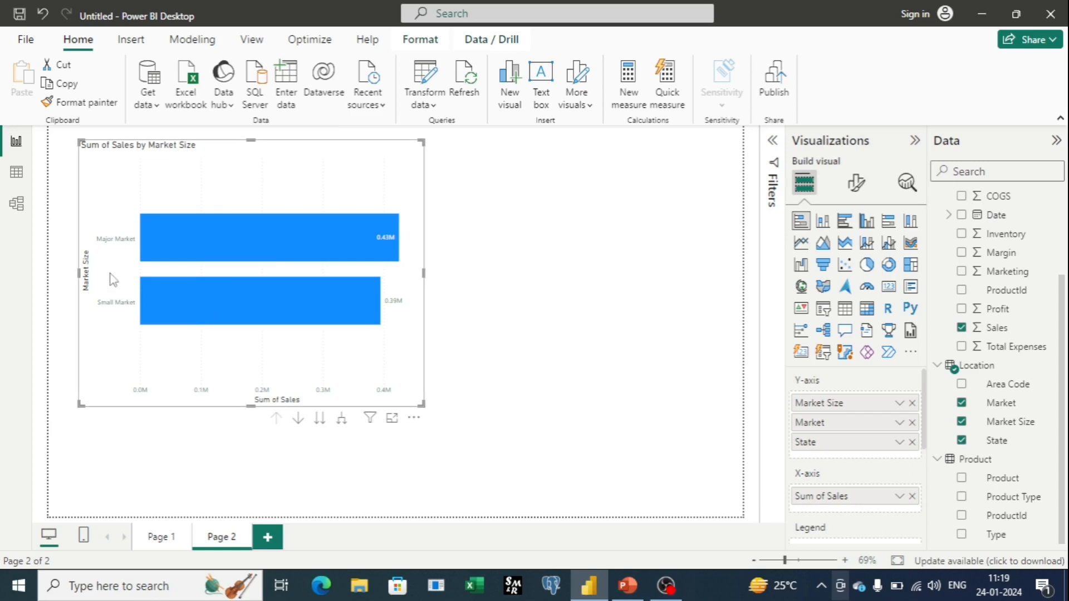
# - Remove State and Market from the Y-axis so only Market Size remains, and enlarge the chart across more of the page
pyautogui.click(912, 443)
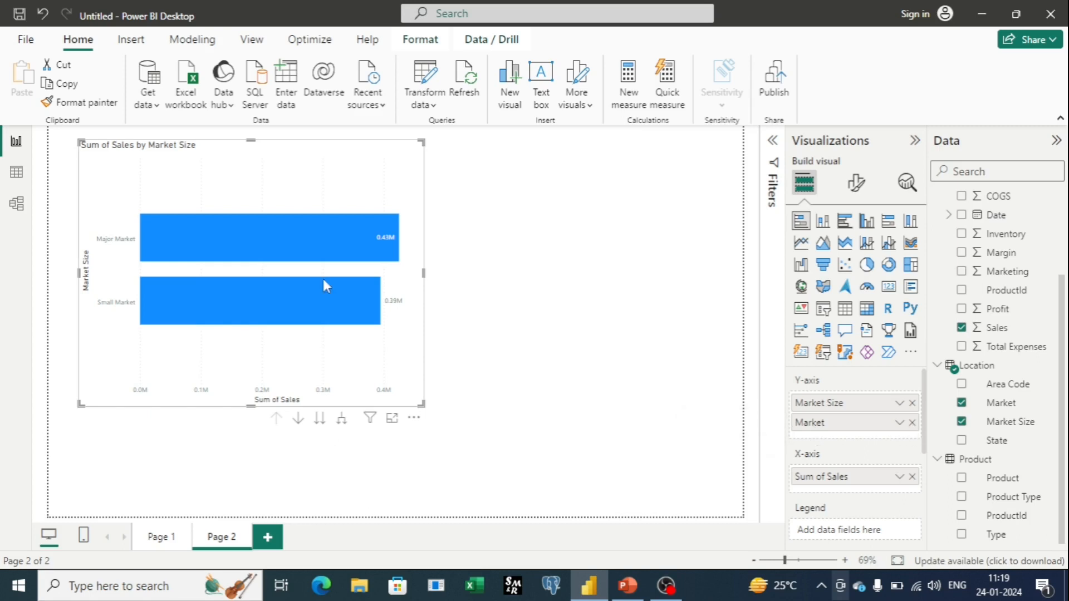
pyautogui.click(912, 424)
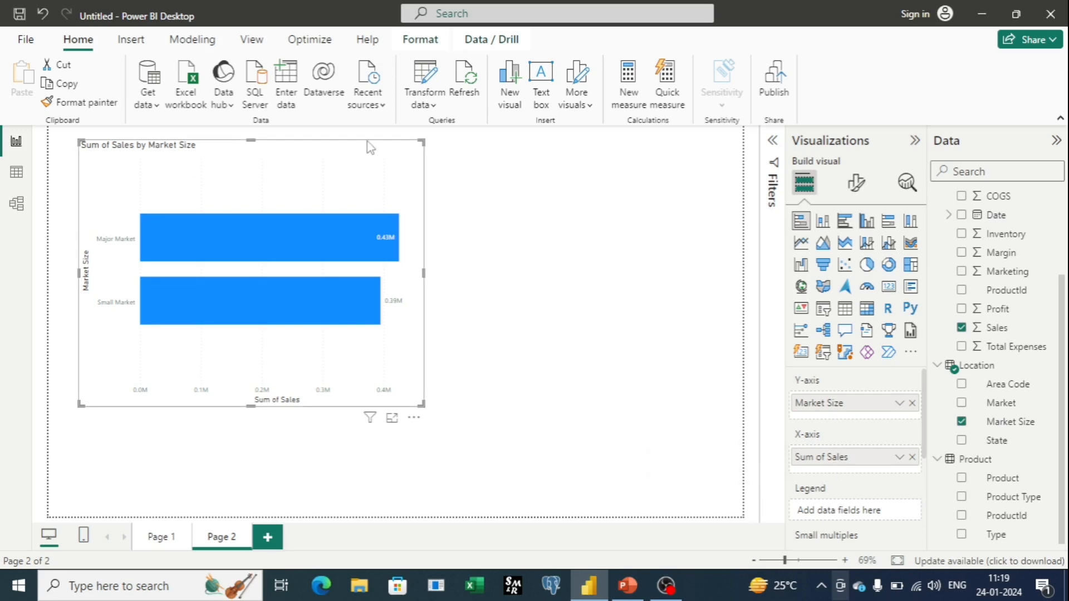
pyautogui.moveTo(421, 405); pyautogui.dragTo(586, 443)
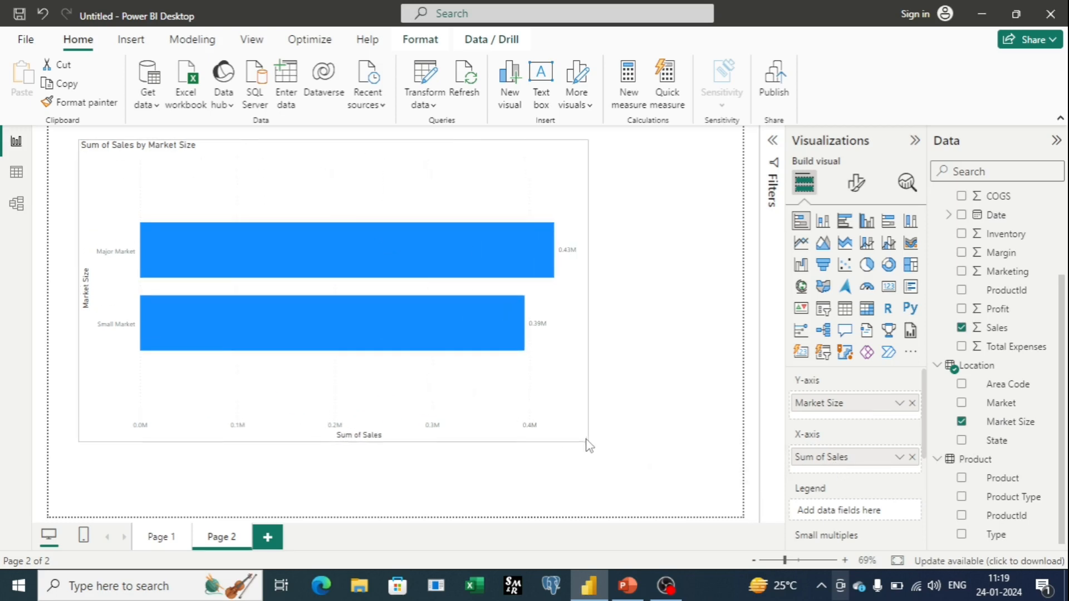
pyautogui.moveTo(228, 342)
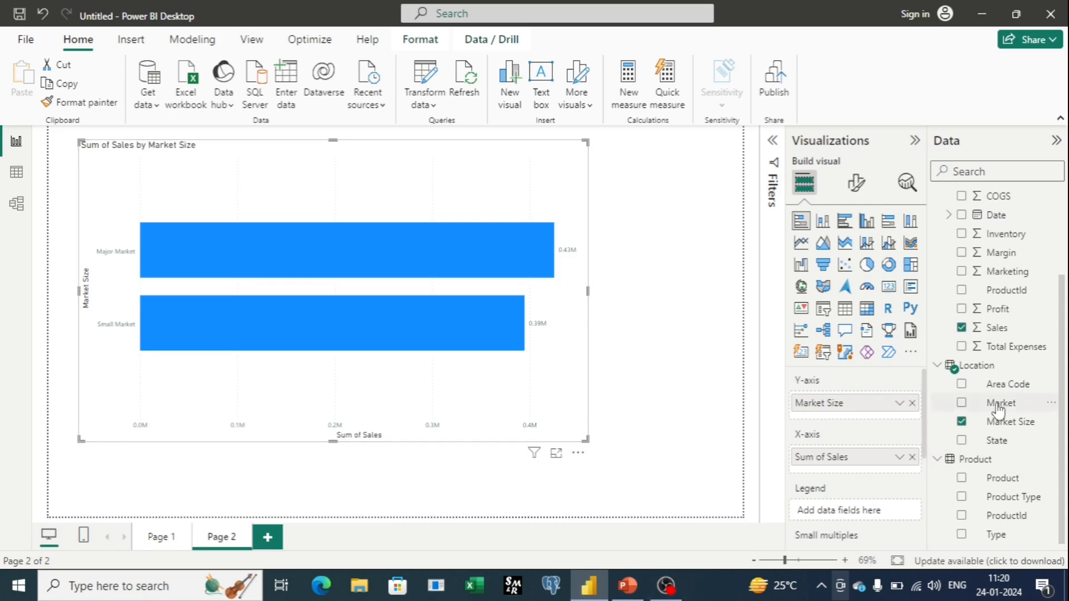
# - Rebuild the Y-axis hierarchy by adding Market and State below Market Size
pyautogui.moveTo(999, 410); pyautogui.dragTo(858, 423)
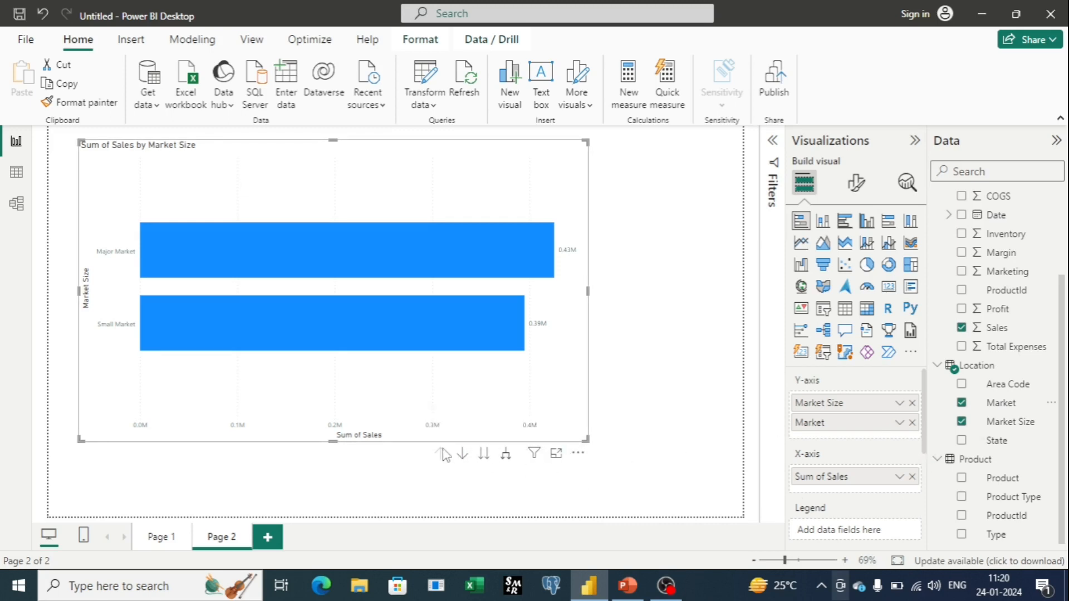
pyautogui.click(912, 423)
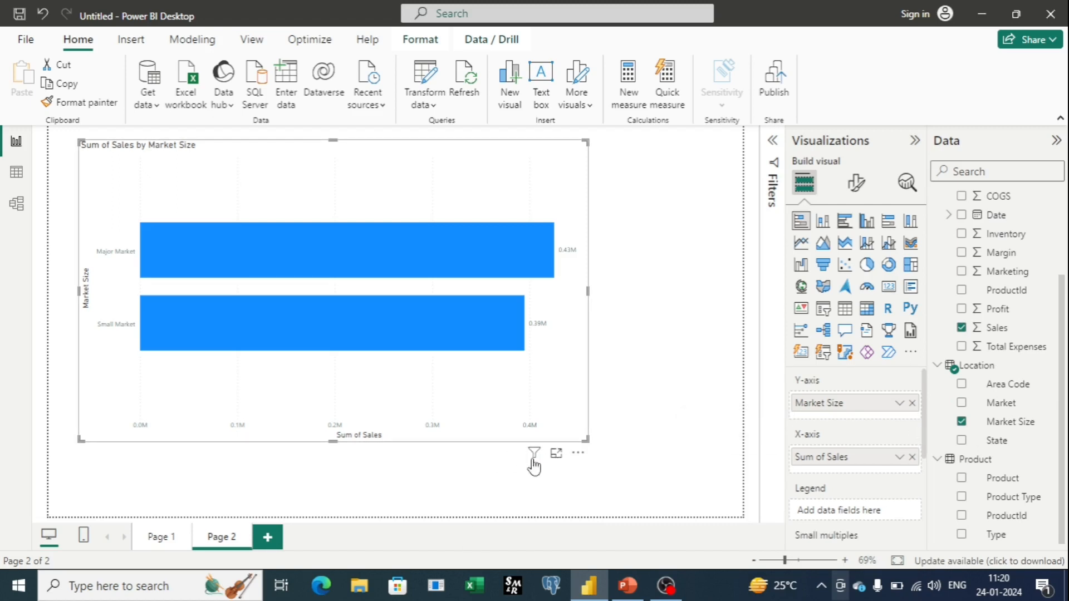
pyautogui.moveTo(996, 404); pyautogui.dragTo(843, 419)
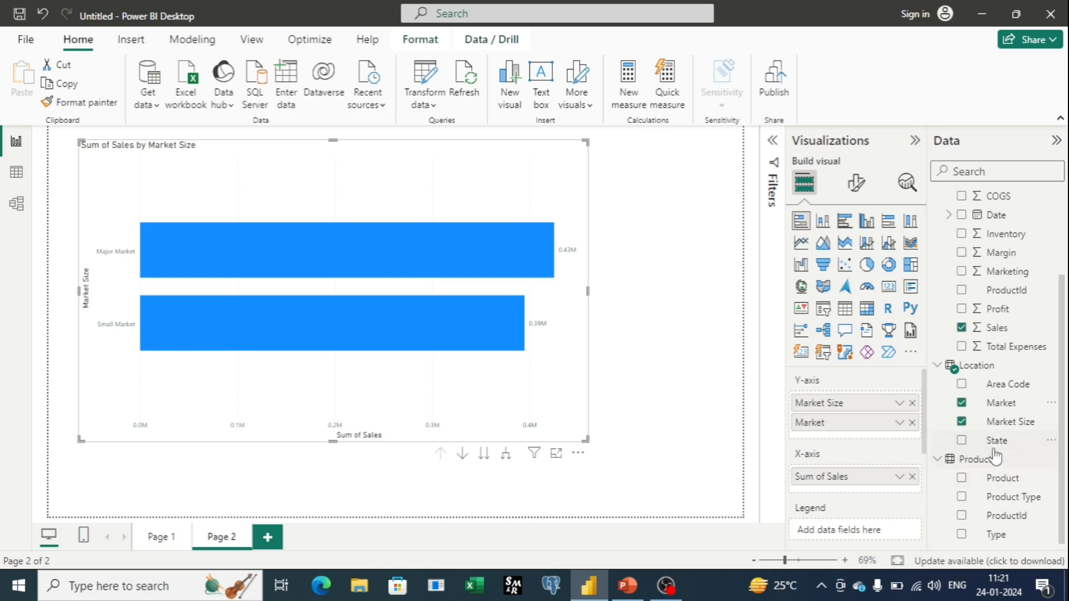
pyautogui.moveTo(995, 449); pyautogui.dragTo(843, 446)
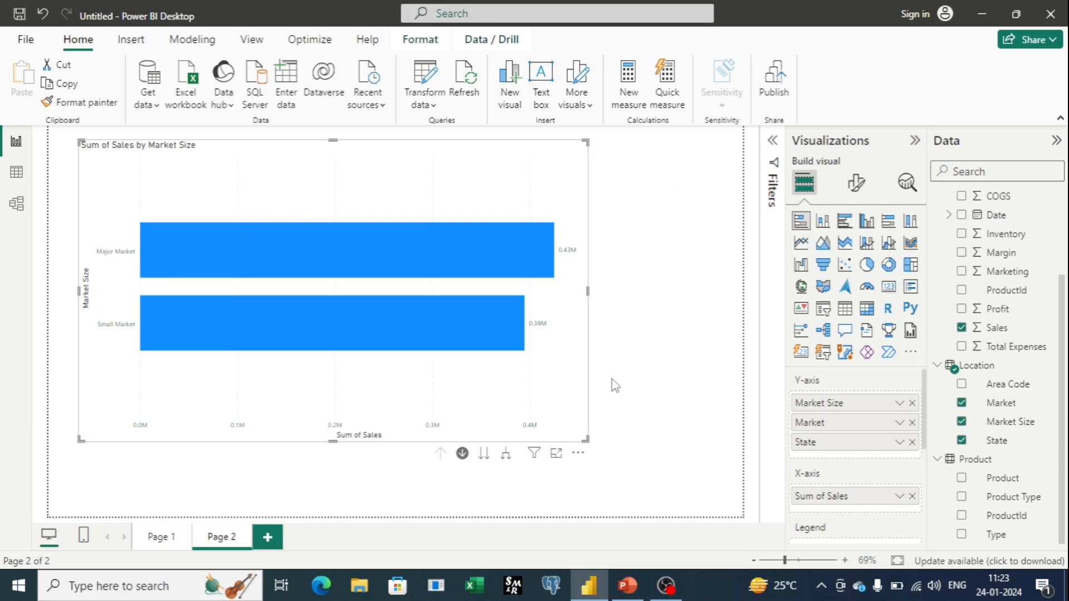
# - Go to the Market and State levels of the hierarchy in turn, examining sales at each, and drill back up to Market Size
pyautogui.click(483, 455)
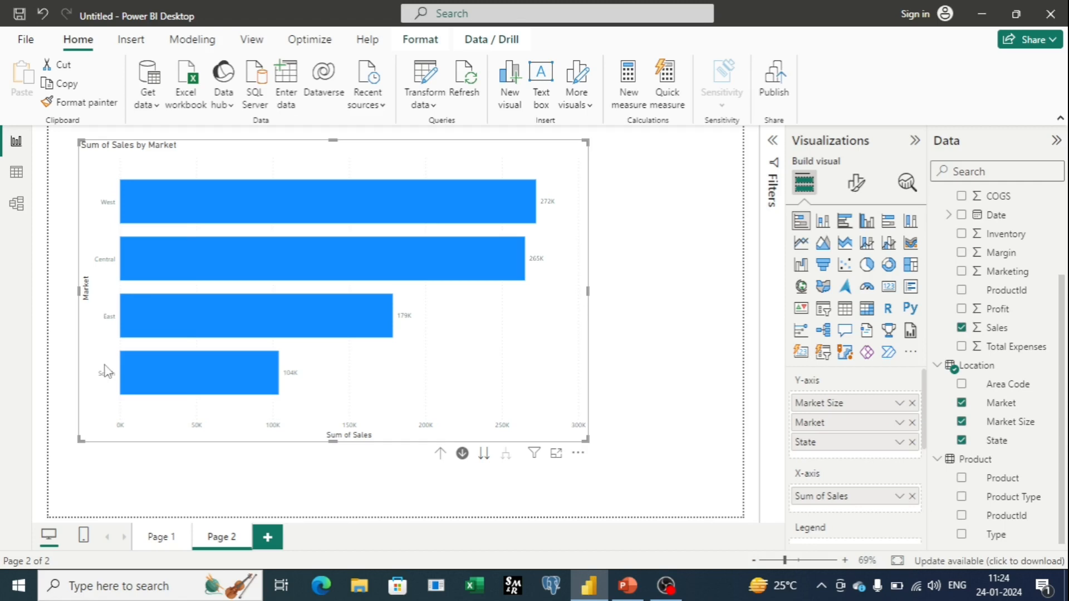
pyautogui.click(482, 462)
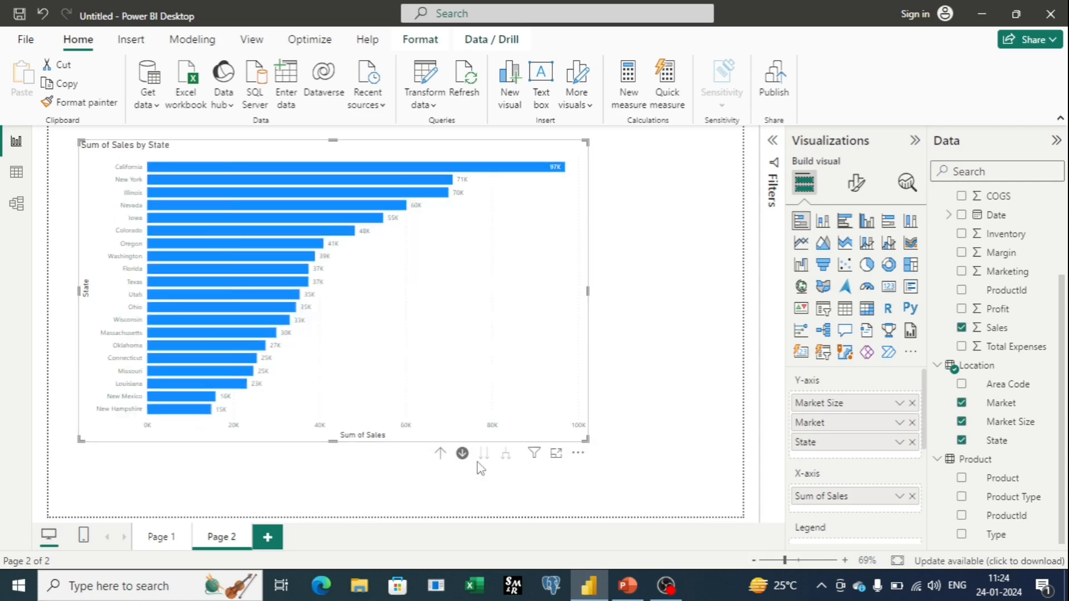
pyautogui.moveTo(219, 254)
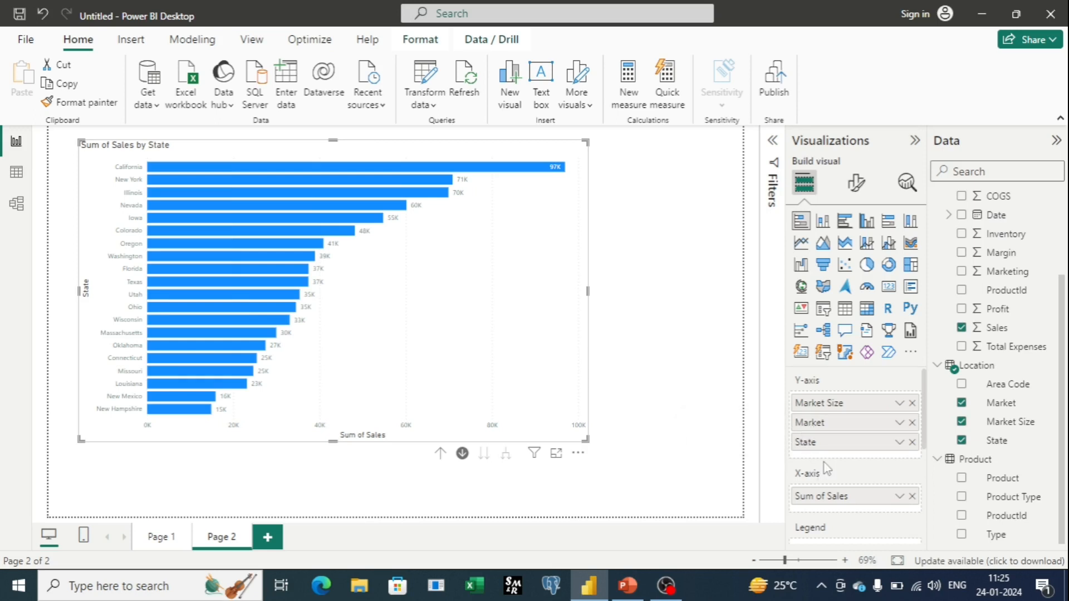
pyautogui.click(441, 456)
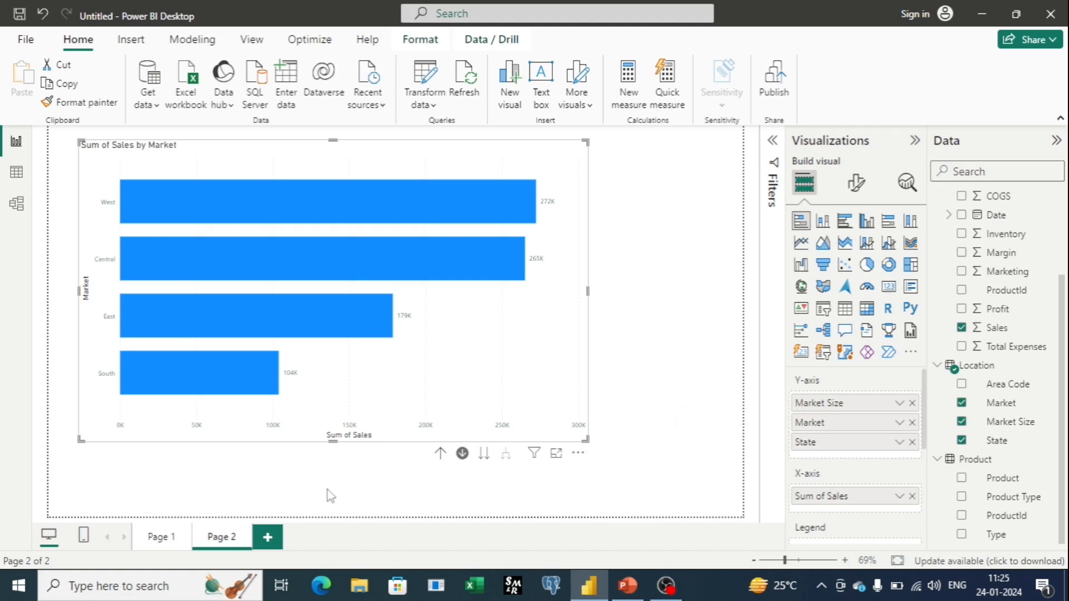
pyautogui.click(440, 453)
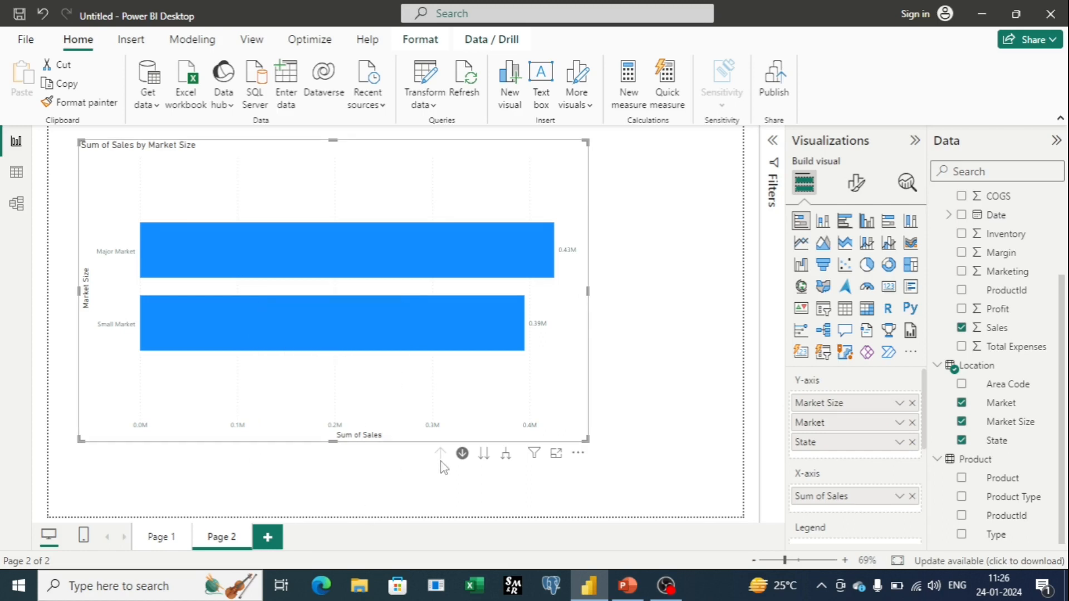
# - Expand the hierarchy one level to show Market within Market Size, and sort the axis by Market Size Market
pyautogui.click(505, 458)
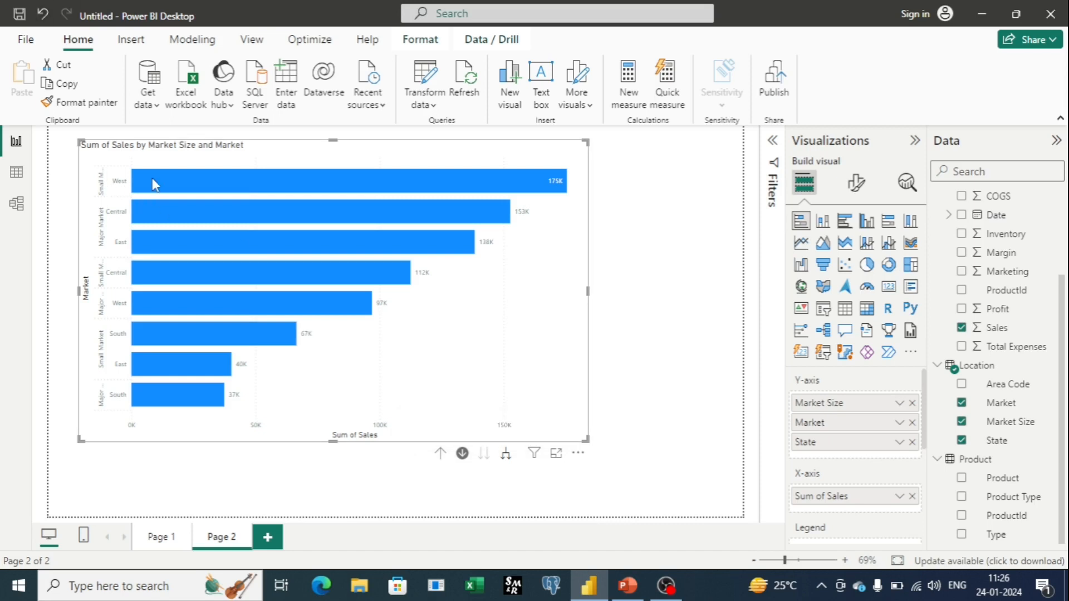
pyautogui.moveTo(150, 179)
pyautogui.moveTo(327, 177)
pyautogui.click(580, 455)
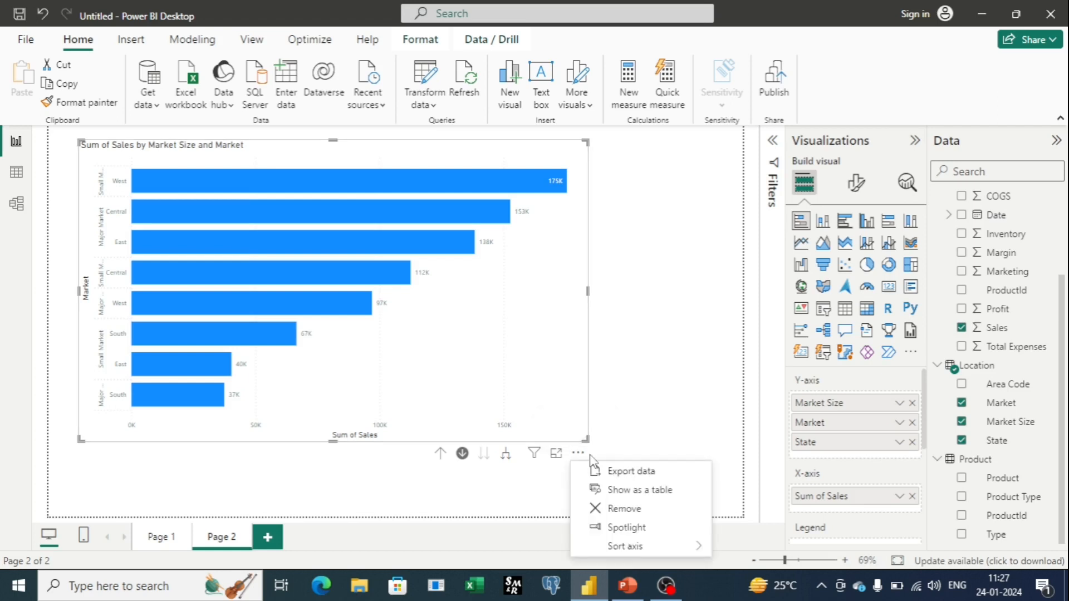
pyautogui.moveTo(632, 550)
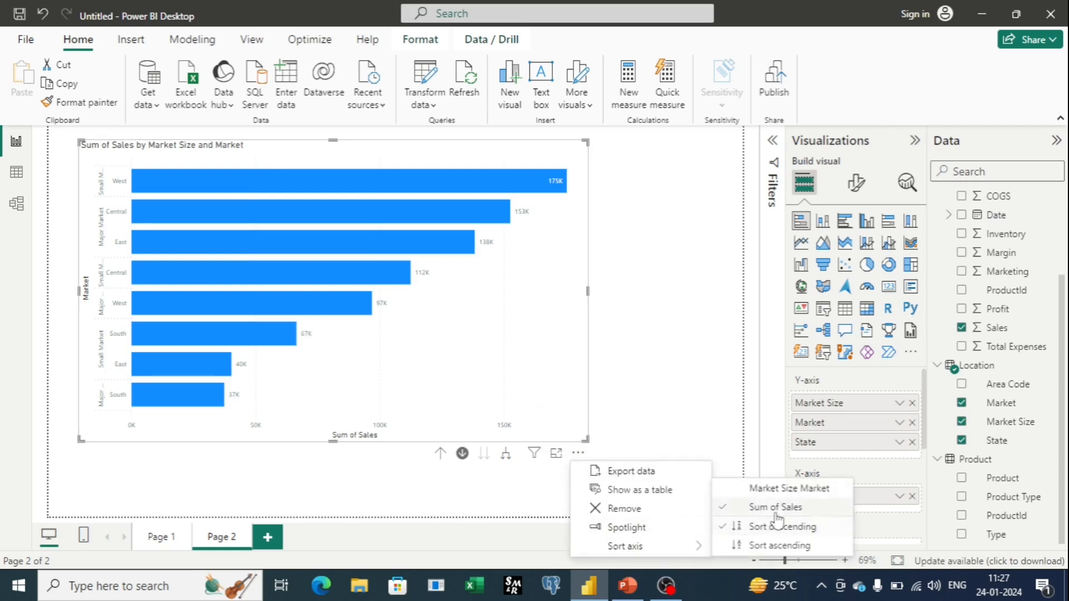
pyautogui.click(783, 492)
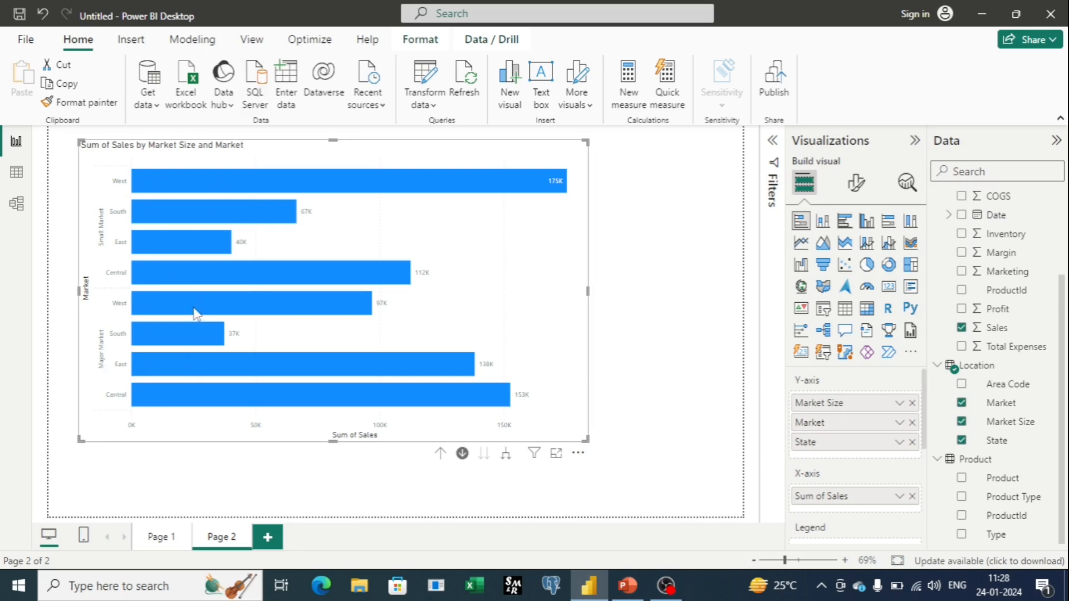
pyautogui.moveTo(196, 313)
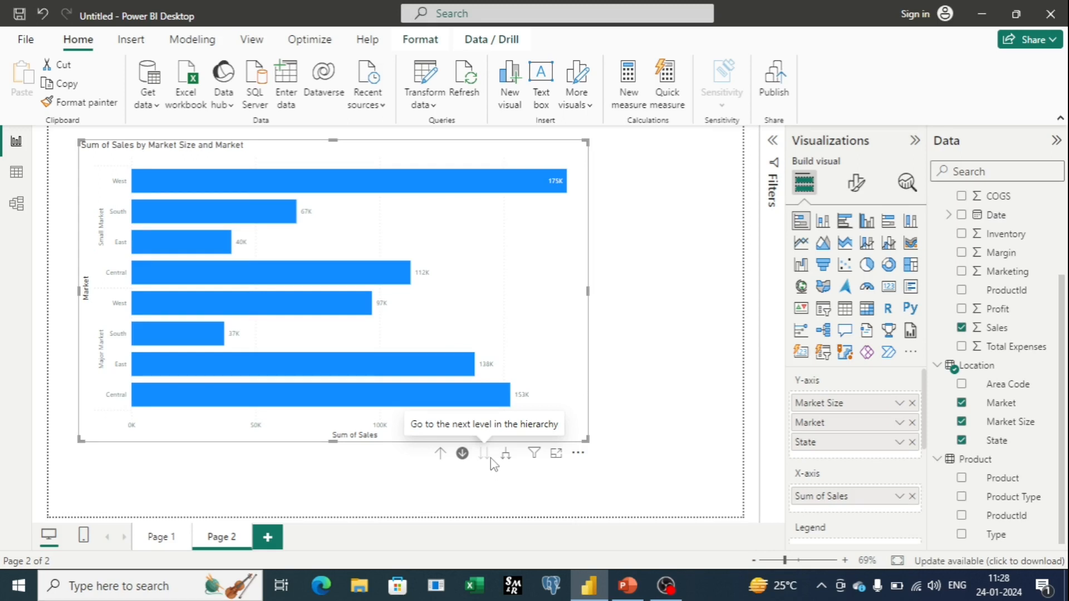
# - Drill up to the Market Size level, turn on drill mode and drill into the Small Market bar
pyautogui.click(462, 454)
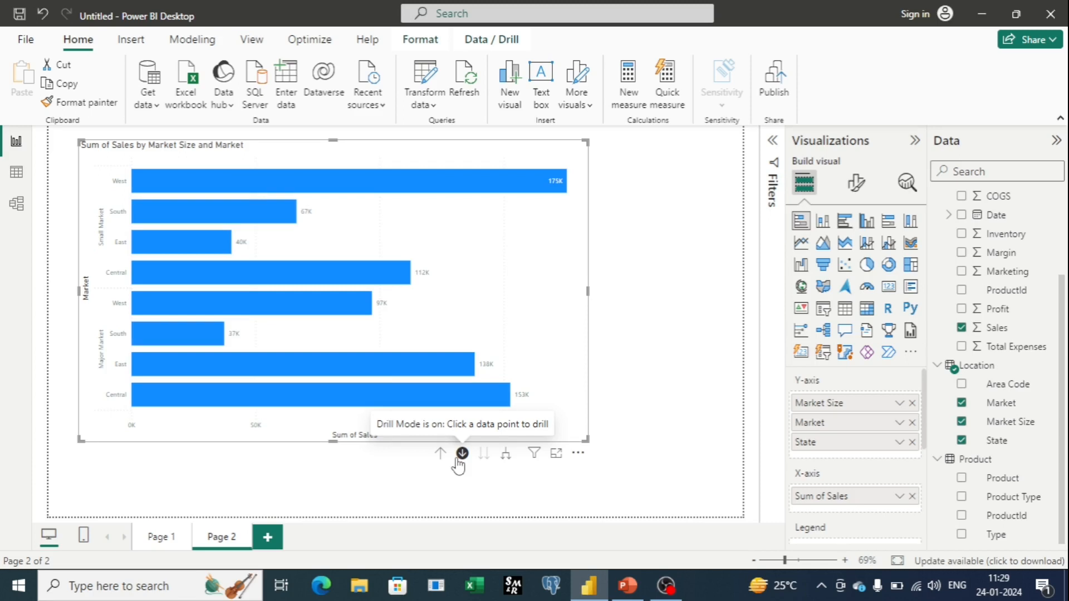
pyautogui.click(440, 453)
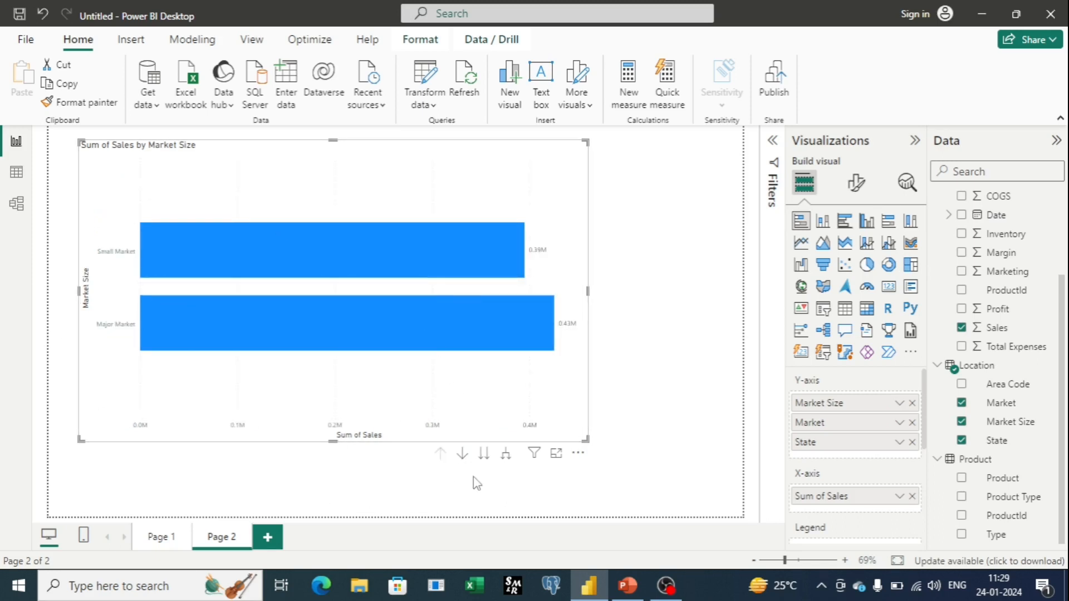
pyautogui.click(462, 456)
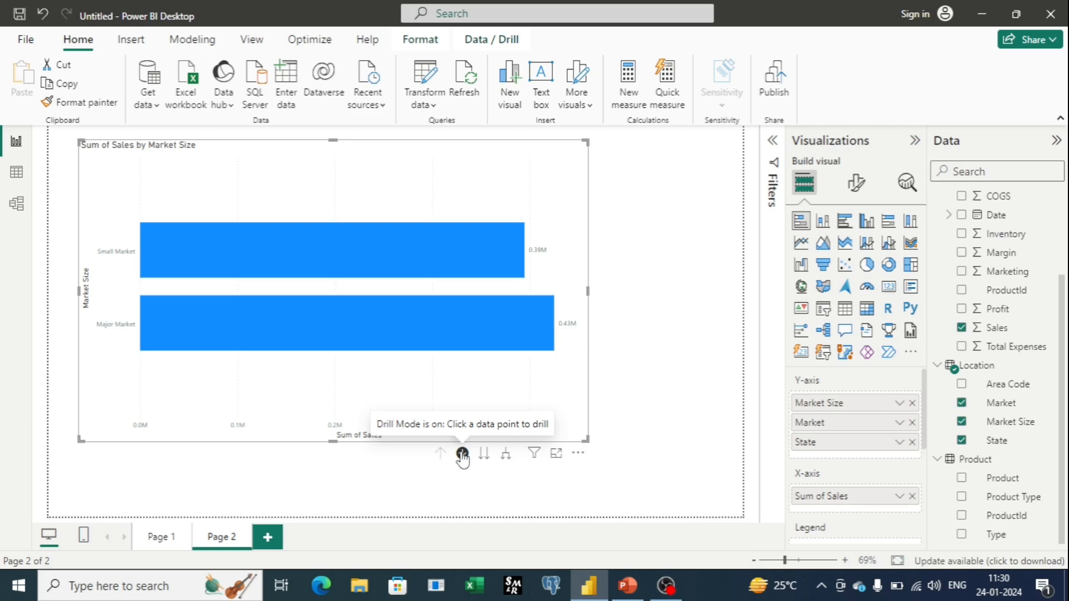
pyautogui.click(350, 241)
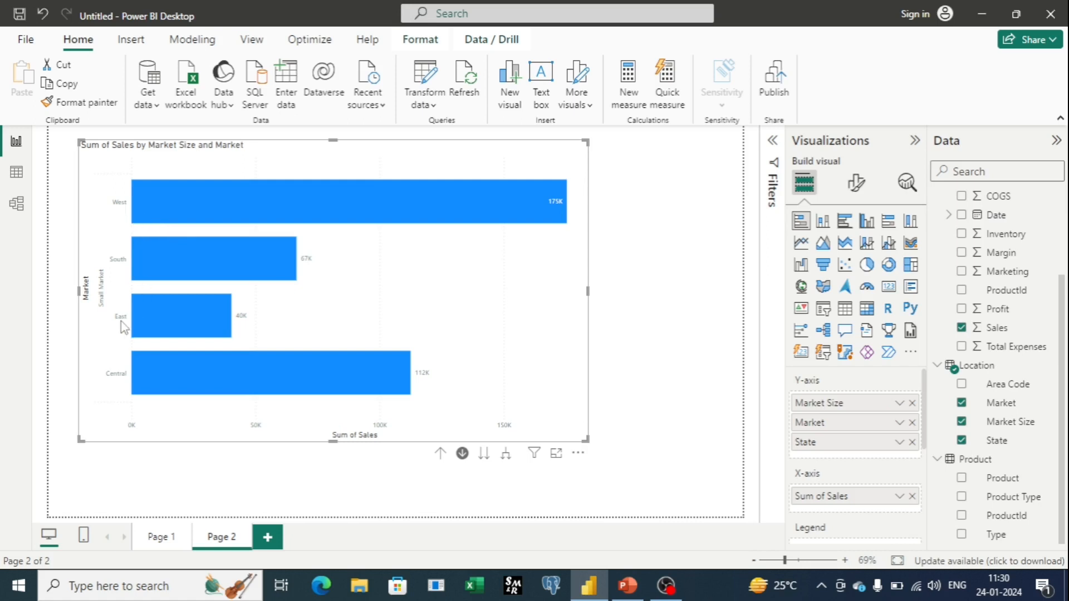
# - Drill into the West bar to view its states, drill back up to Market, and drill into the East bar
pyautogui.moveTo(170, 339)
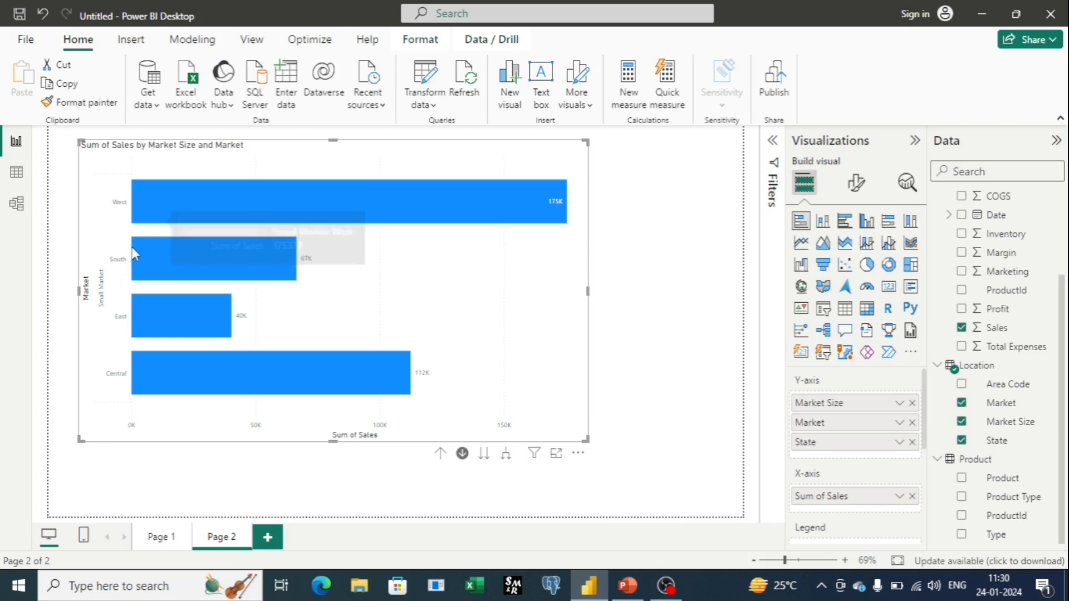
pyautogui.moveTo(149, 208)
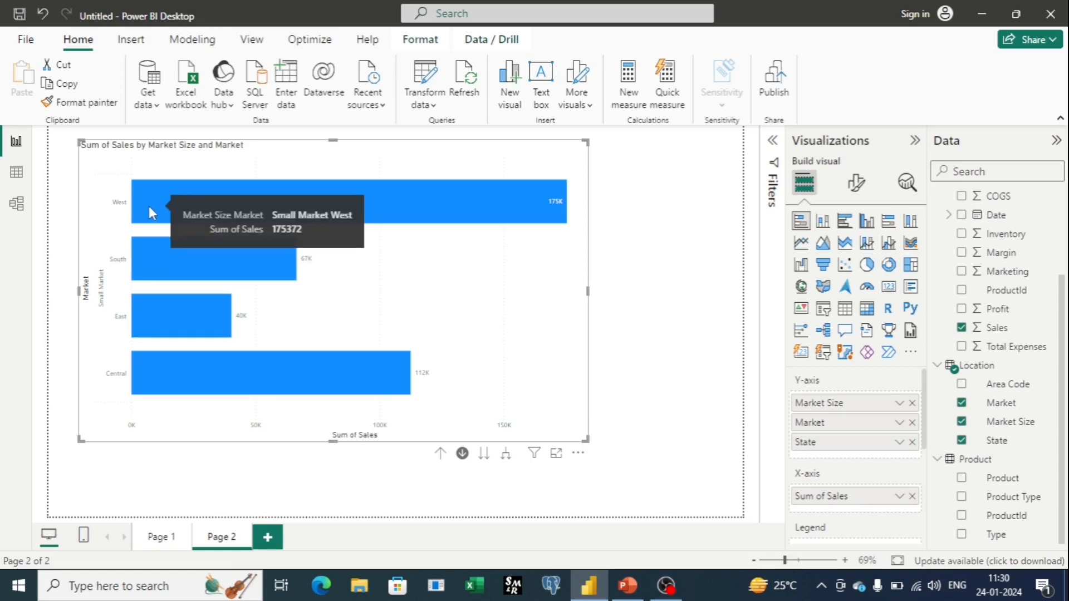
pyautogui.click(149, 207)
pyautogui.moveTo(179, 227)
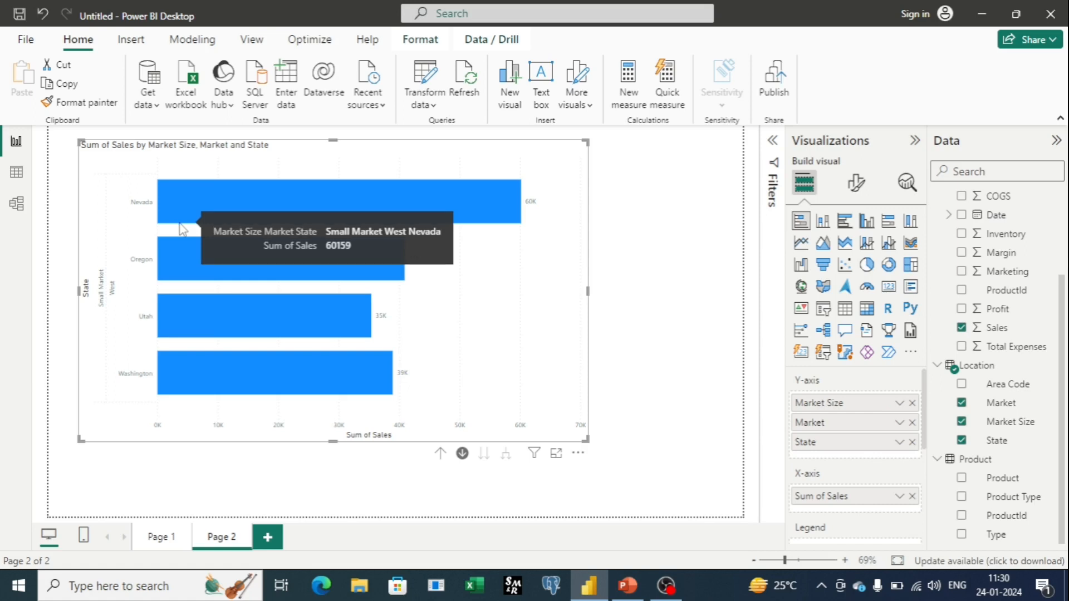
pyautogui.click(440, 453)
pyautogui.click(183, 332)
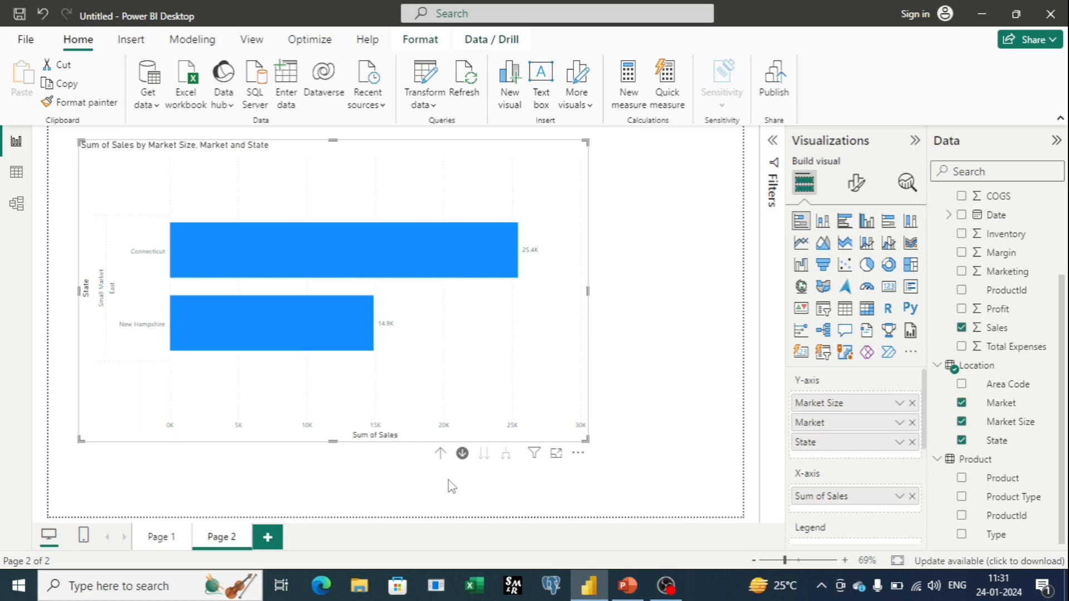
# - Add a new report page and build a line chart with Date on the X-axis and Profit on the Y-axis
pyautogui.click(282, 536)
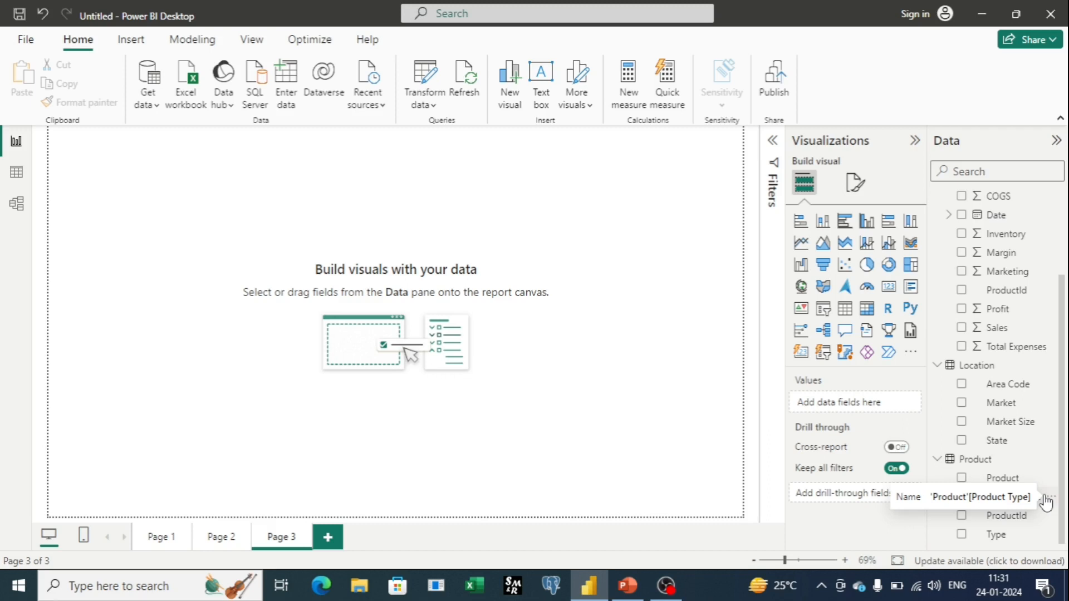
pyautogui.click(801, 248)
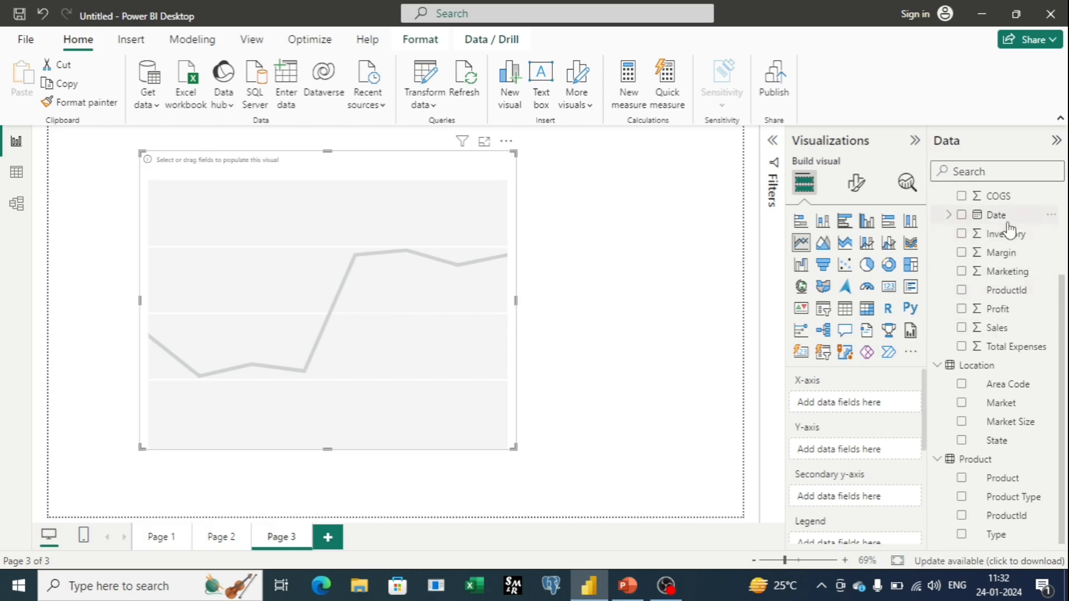
pyautogui.moveTo(1008, 219); pyautogui.dragTo(870, 411)
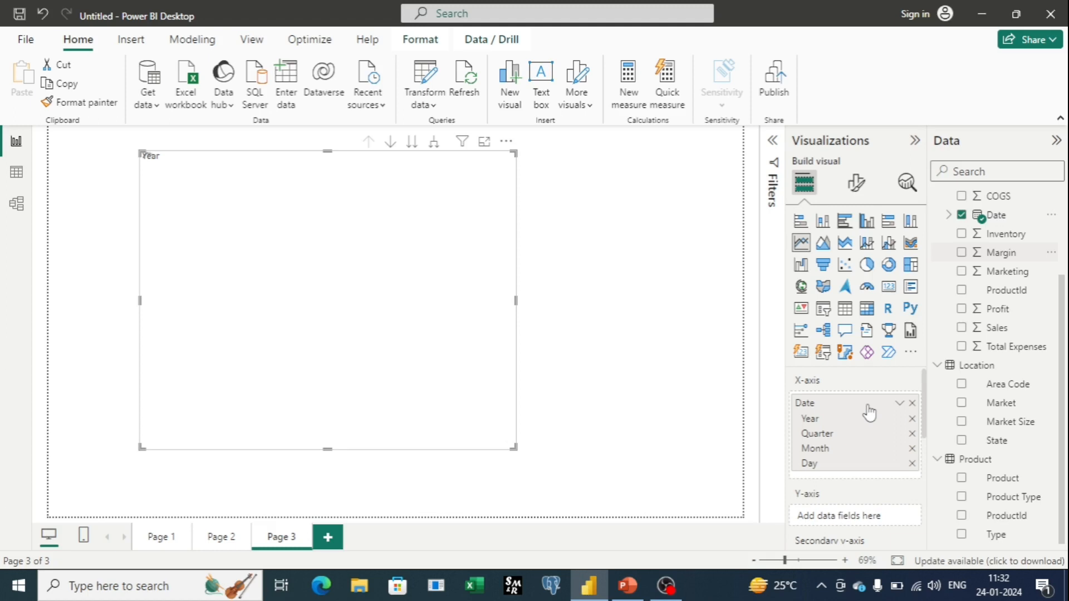
pyautogui.moveTo(993, 309); pyautogui.dragTo(850, 516)
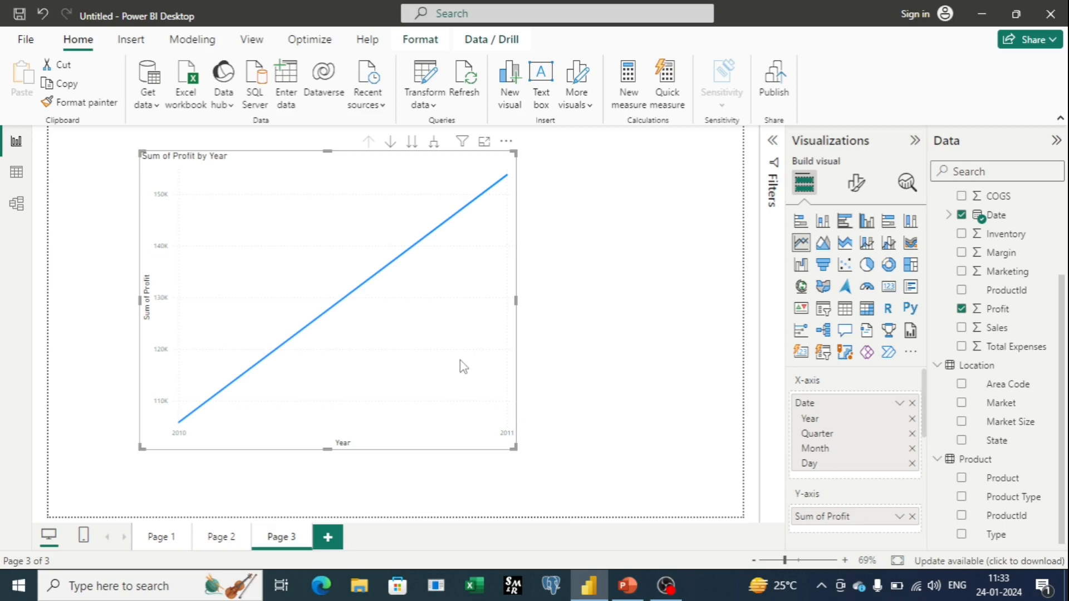
# - Step the whole line chart down the date hierarchy through Quarter and Month to the Day level
pyautogui.click(412, 146)
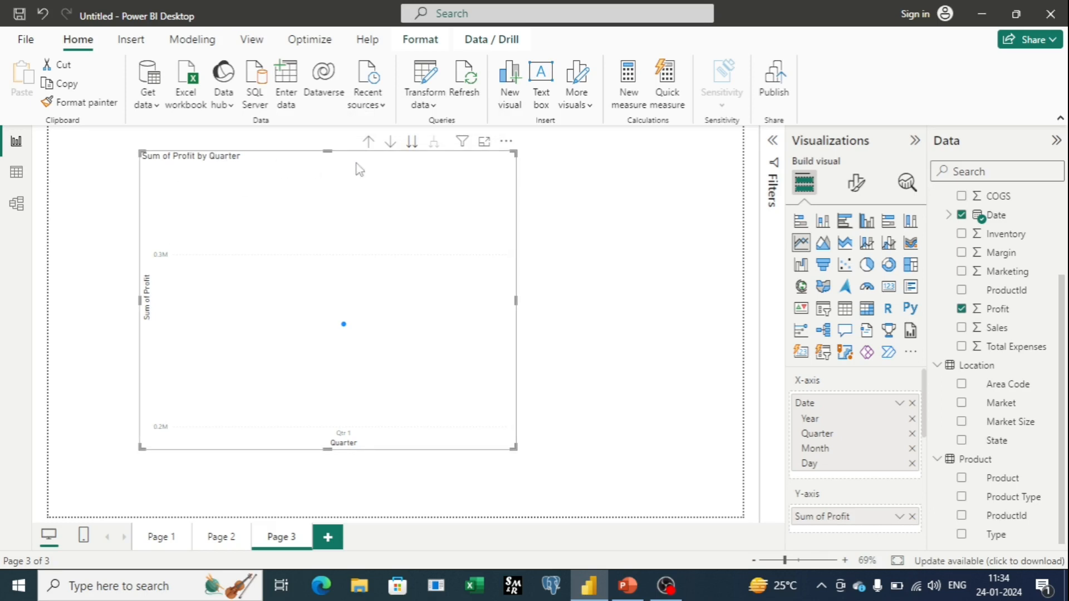
pyautogui.click(369, 145)
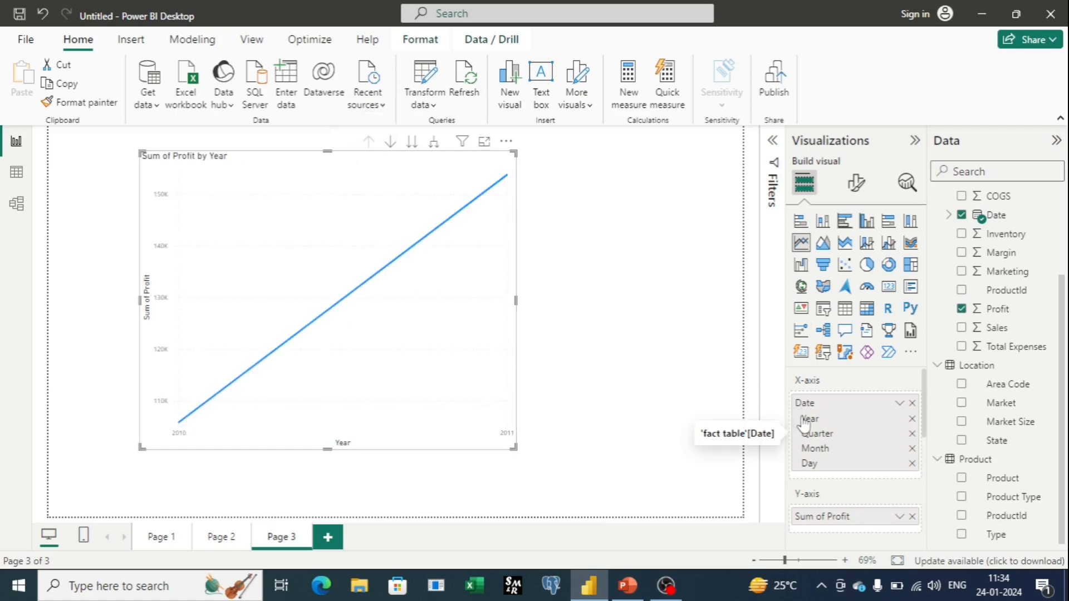
pyautogui.click(412, 141)
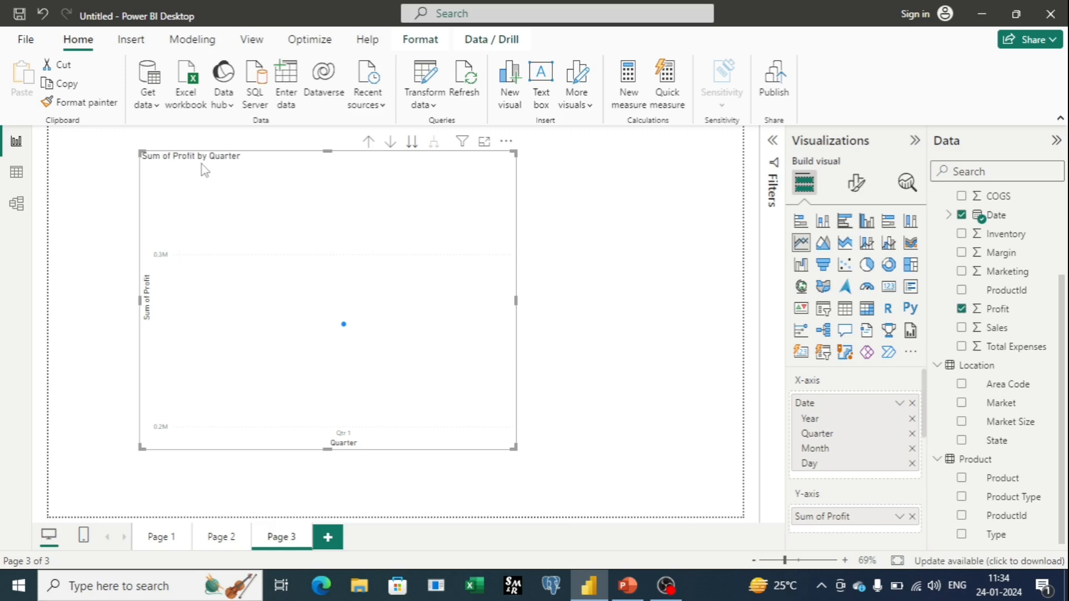
pyautogui.moveTo(342, 326)
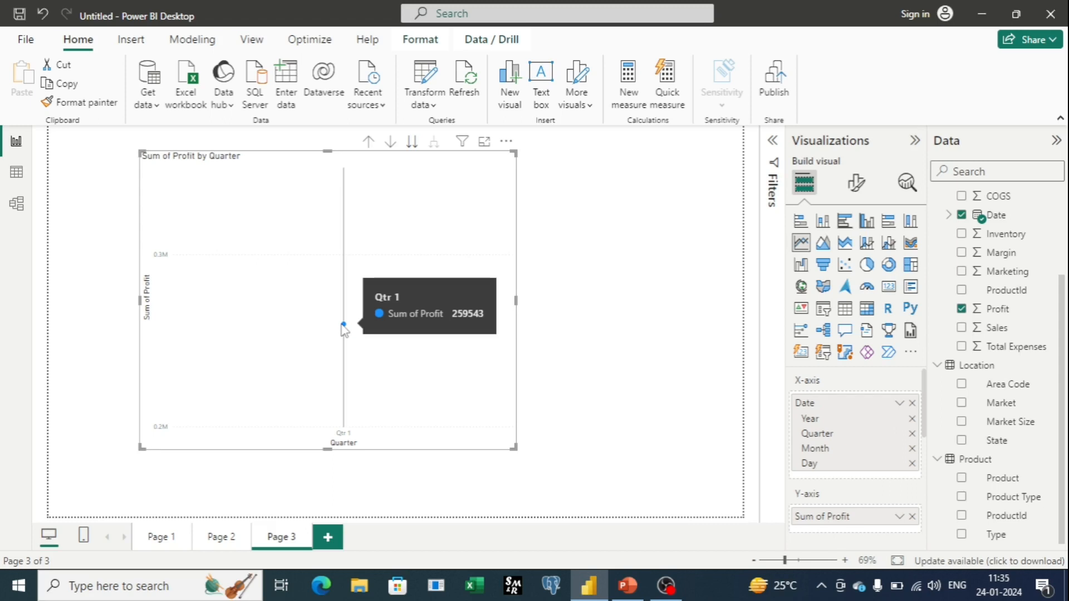
pyautogui.click(413, 146)
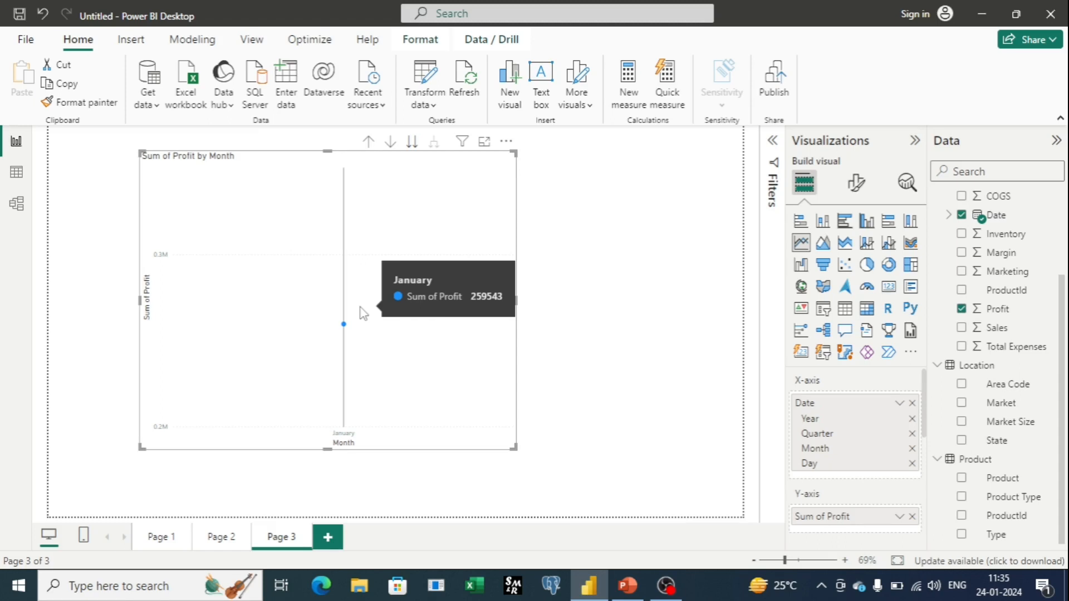
pyautogui.click(413, 147)
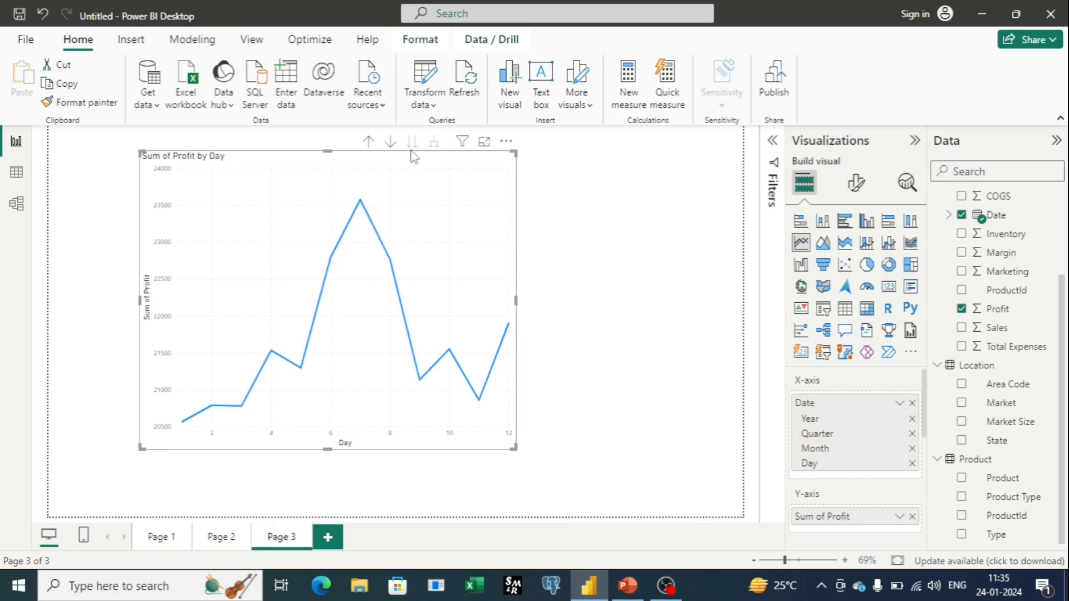
# - Examine the profit of individual days on the line, and drill back up to the Year level
pyautogui.moveTo(363, 200)
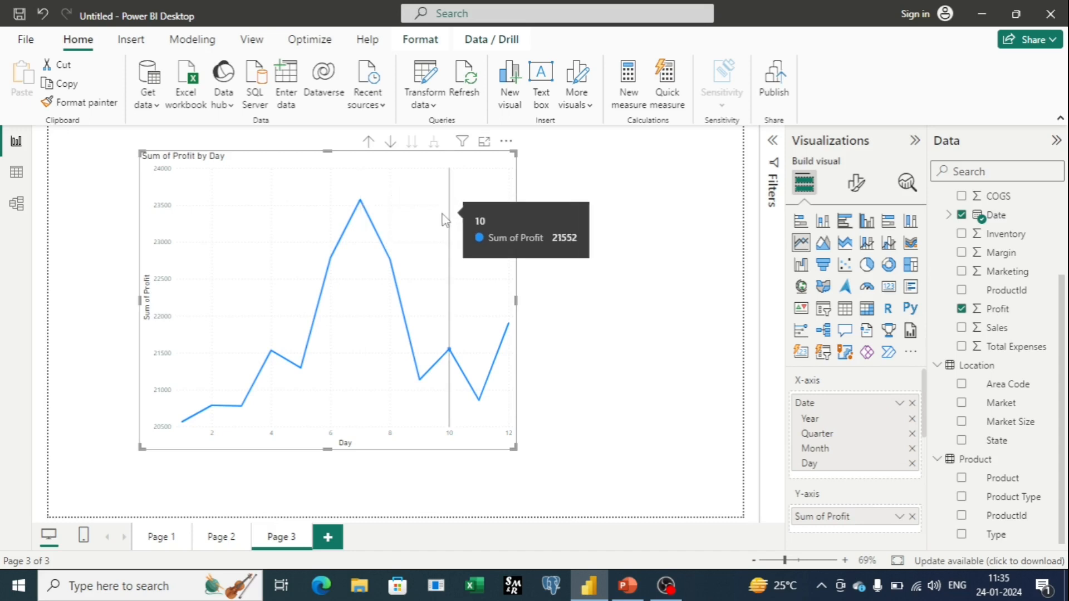
pyautogui.moveTo(185, 427)
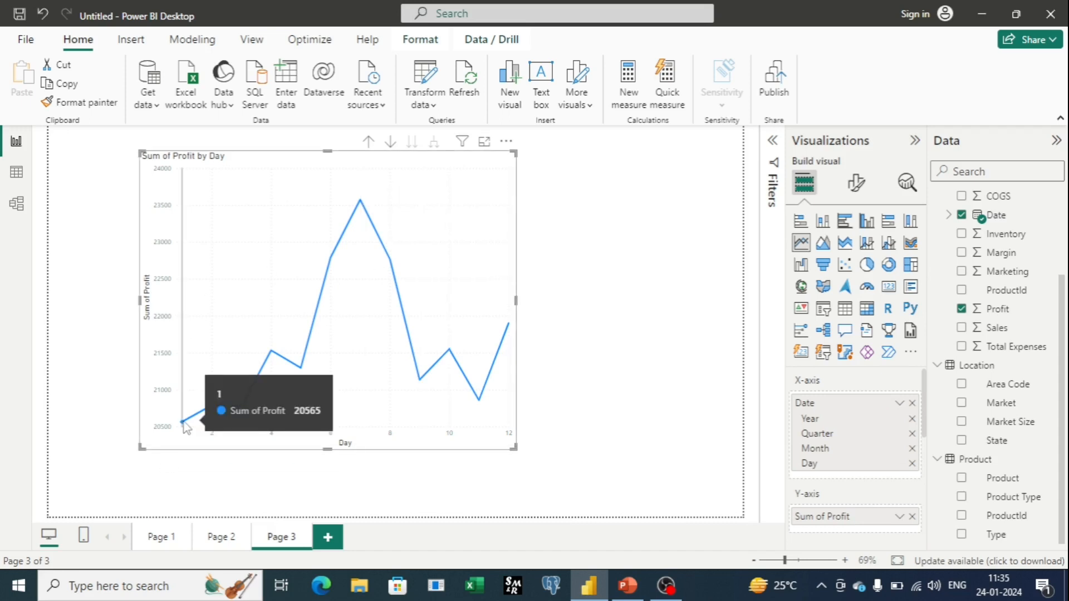
pyautogui.moveTo(215, 413)
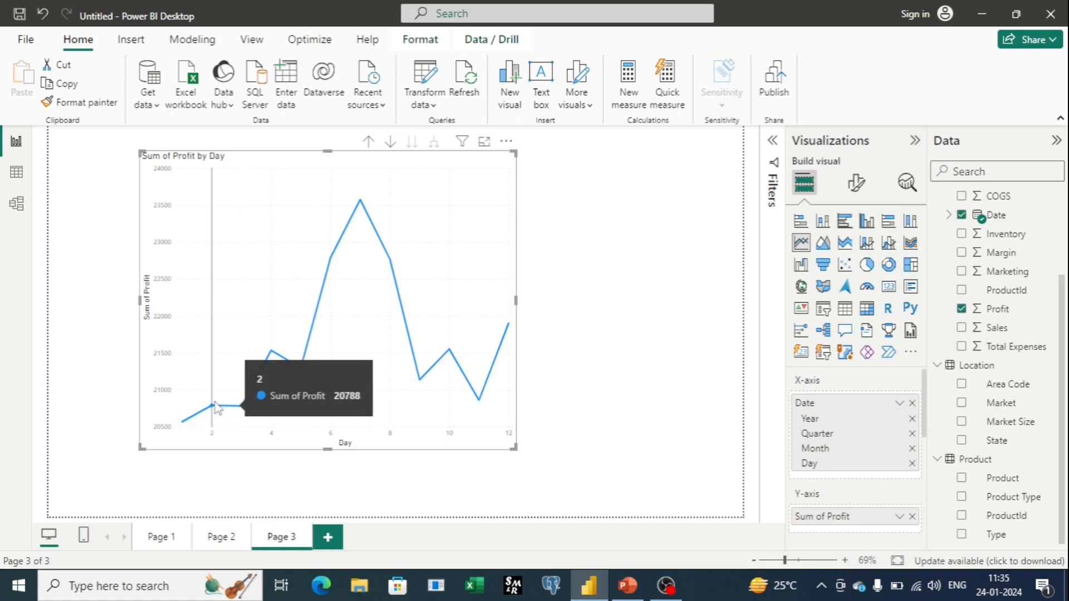
pyautogui.moveTo(270, 365)
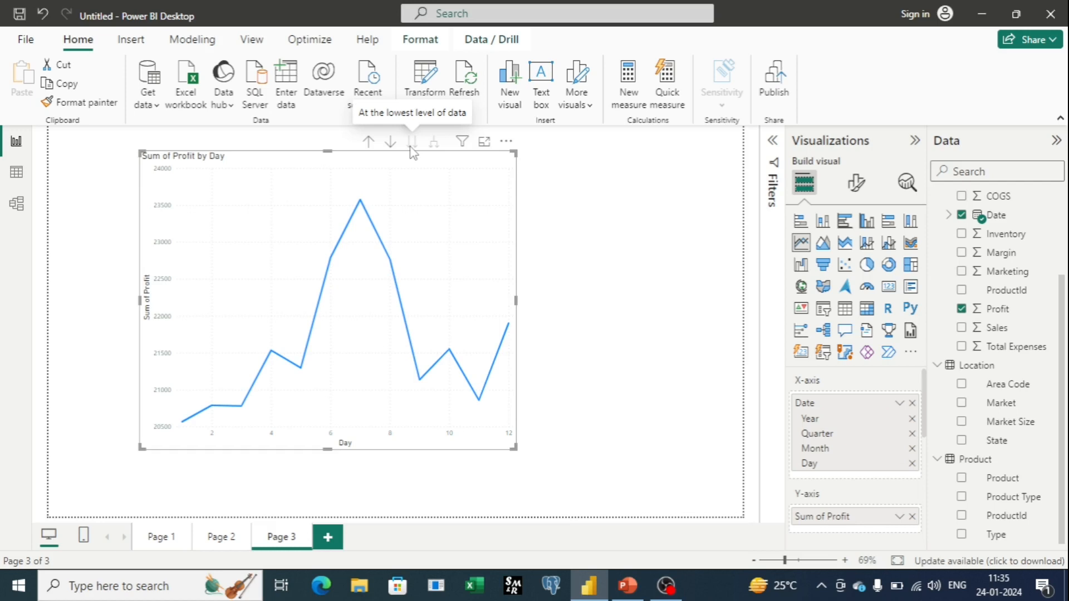
pyautogui.click(370, 145)
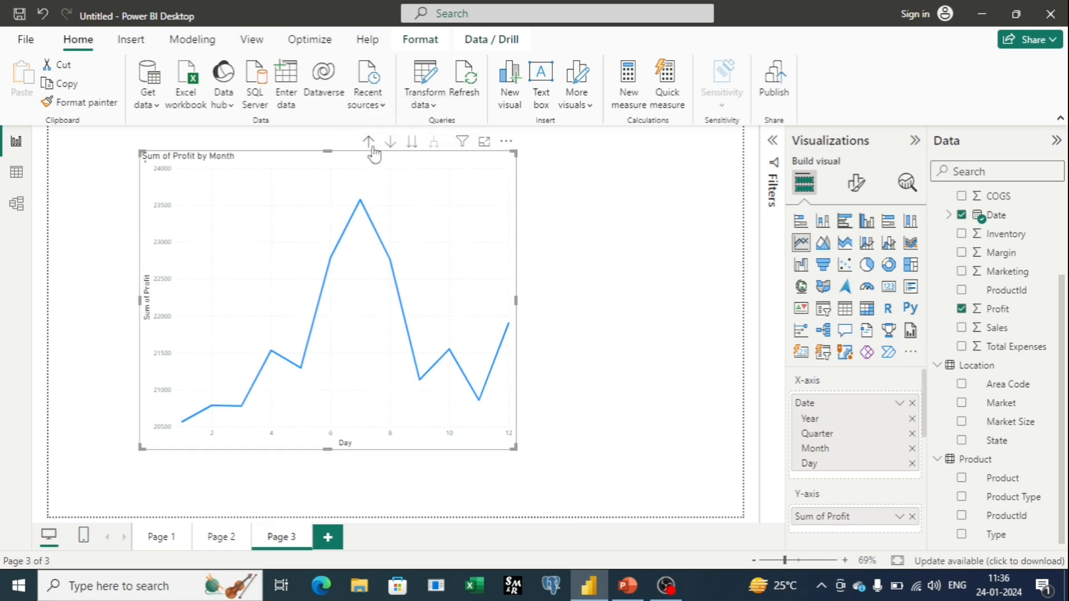
pyautogui.click(369, 144)
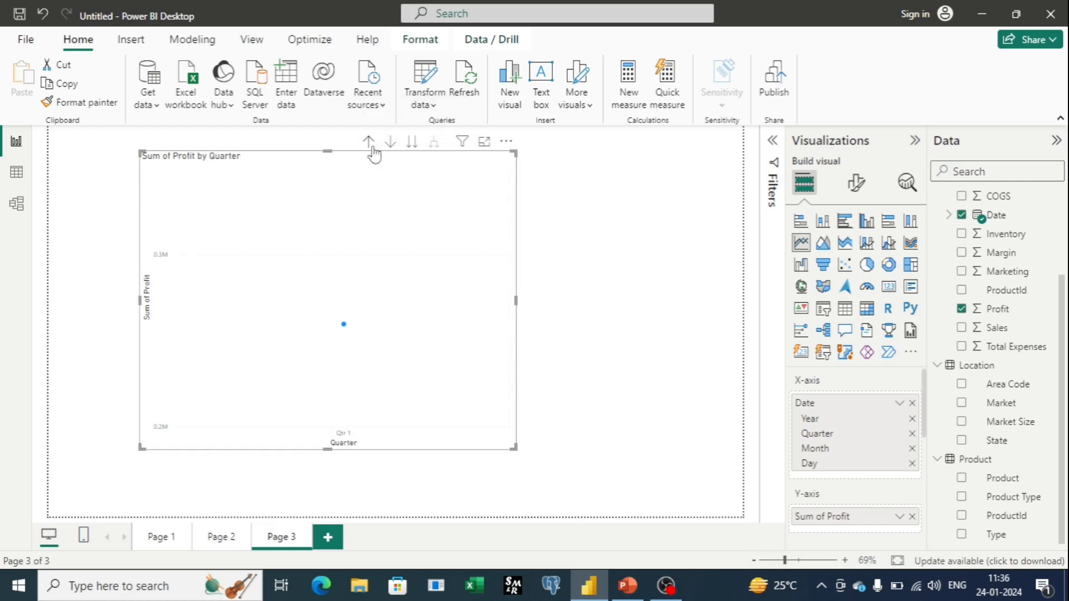
pyautogui.click(371, 146)
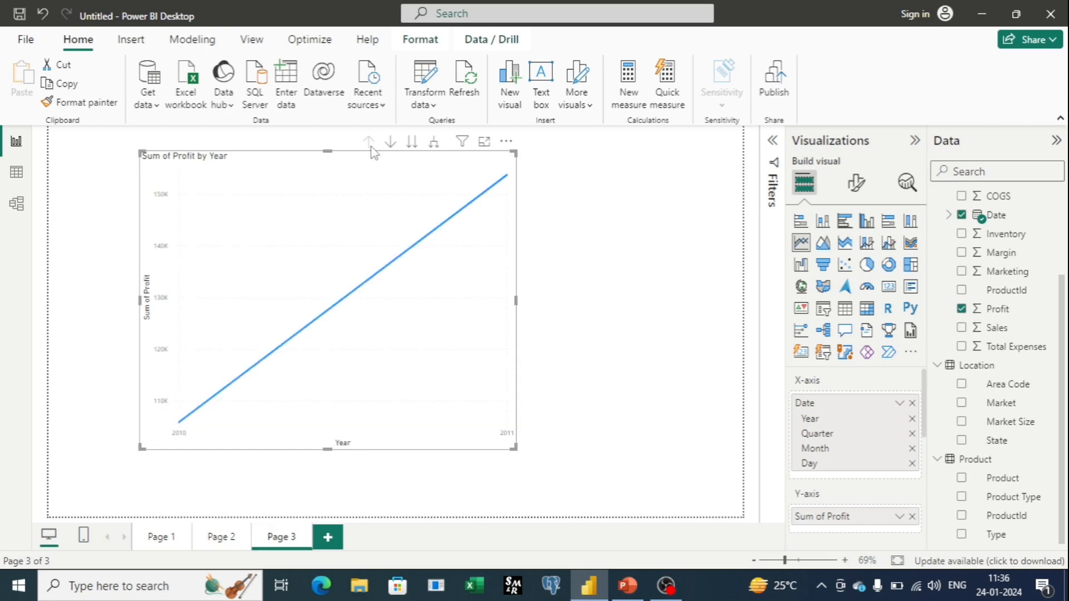
# - Expand the date hierarchy through Quarter and Month to Day, and examine daily profit at the 2010 and 2011 peaks
pyautogui.doubleClick(434, 146)
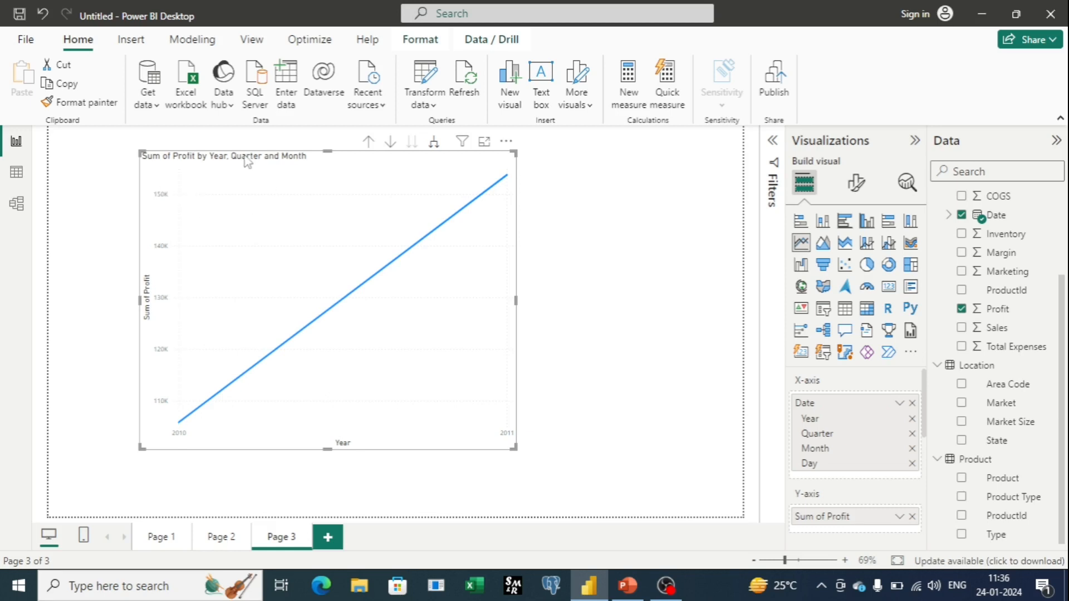
pyautogui.click(369, 146)
pyautogui.click(434, 144)
pyautogui.click(435, 144)
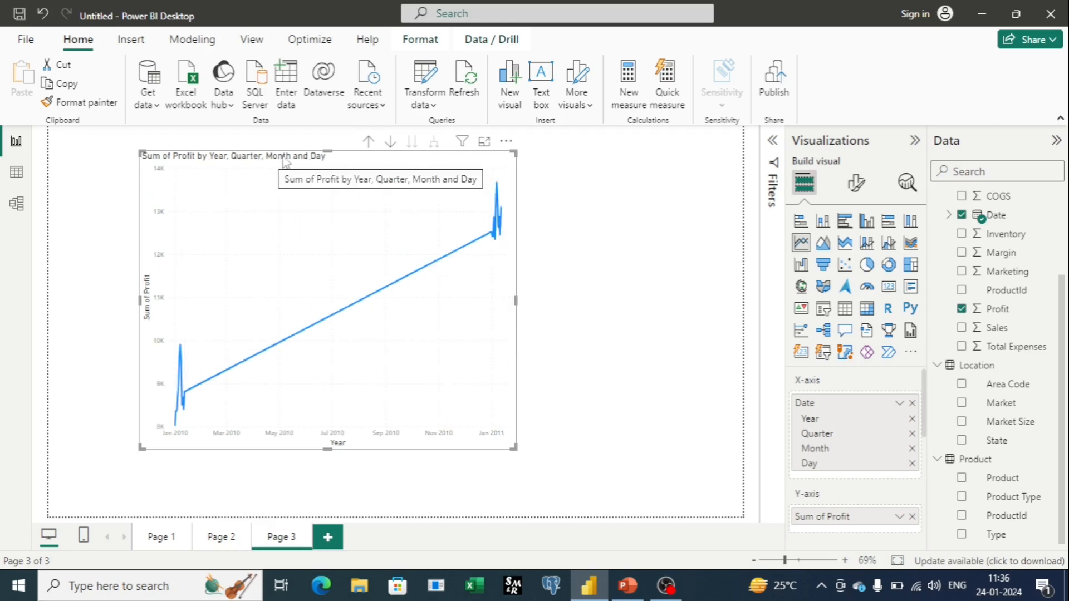
pyautogui.moveTo(496, 194)
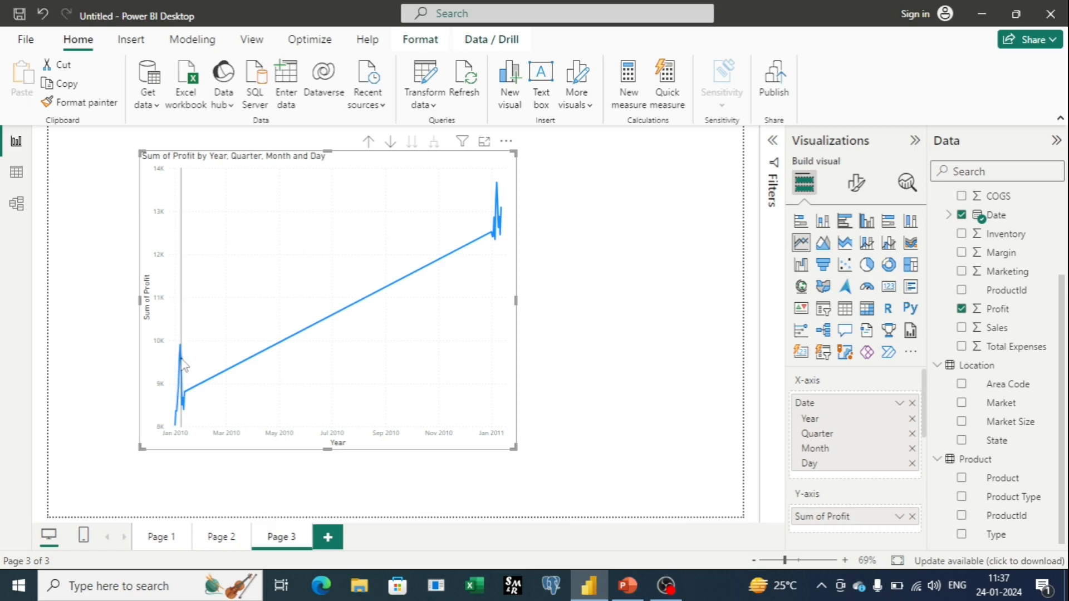
pyautogui.moveTo(183, 364)
pyautogui.moveTo(496, 258)
pyautogui.moveTo(182, 402)
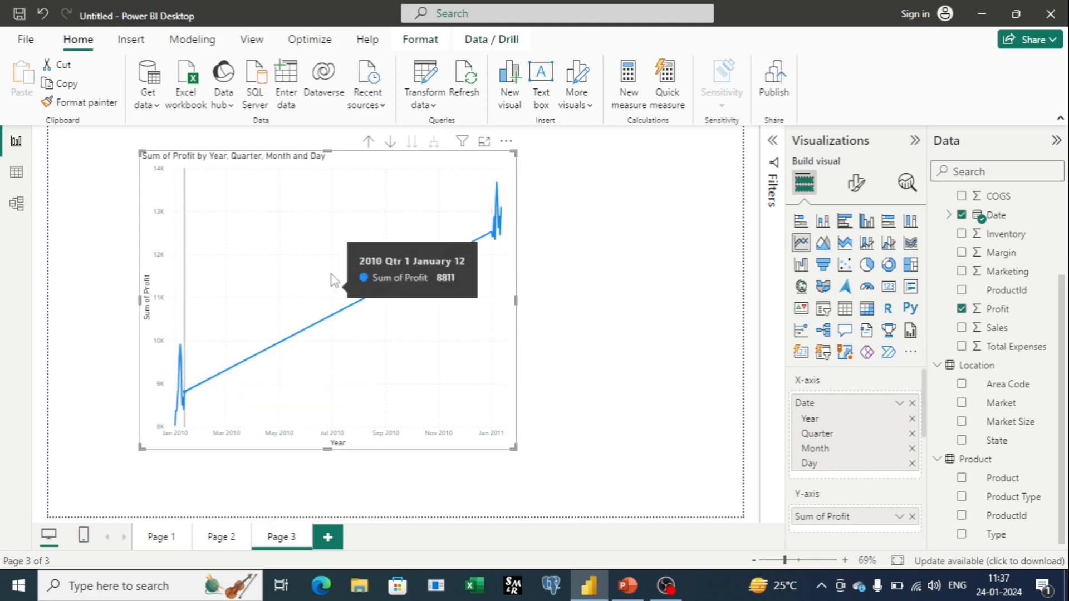
# - Drill up from the expanded Day level to Year, examining the 2010 and 2011 profit points at Month and Quarter
pyautogui.click(370, 145)
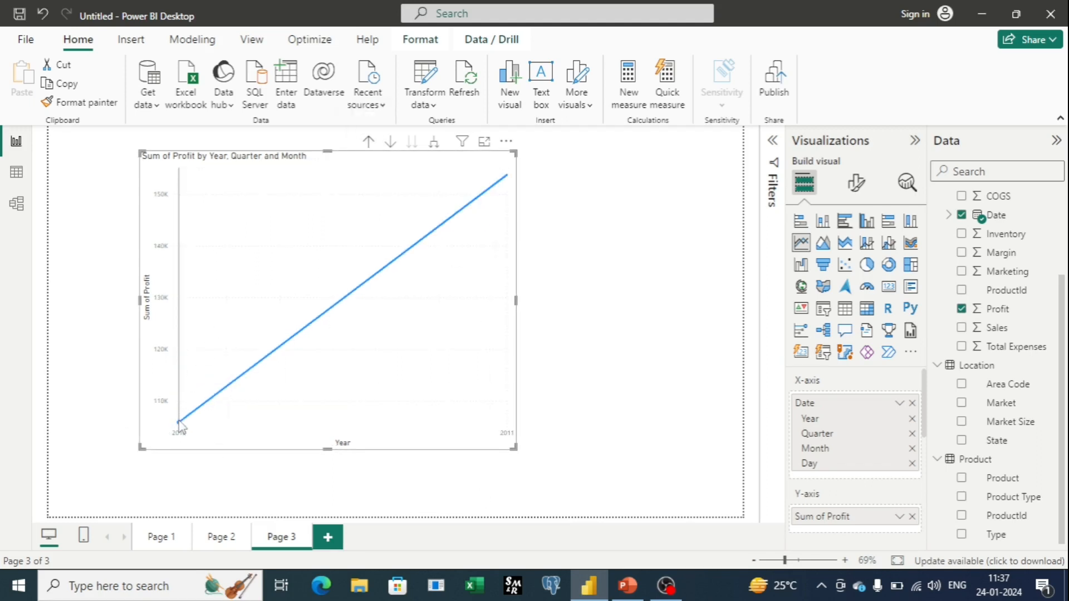
pyautogui.moveTo(180, 424)
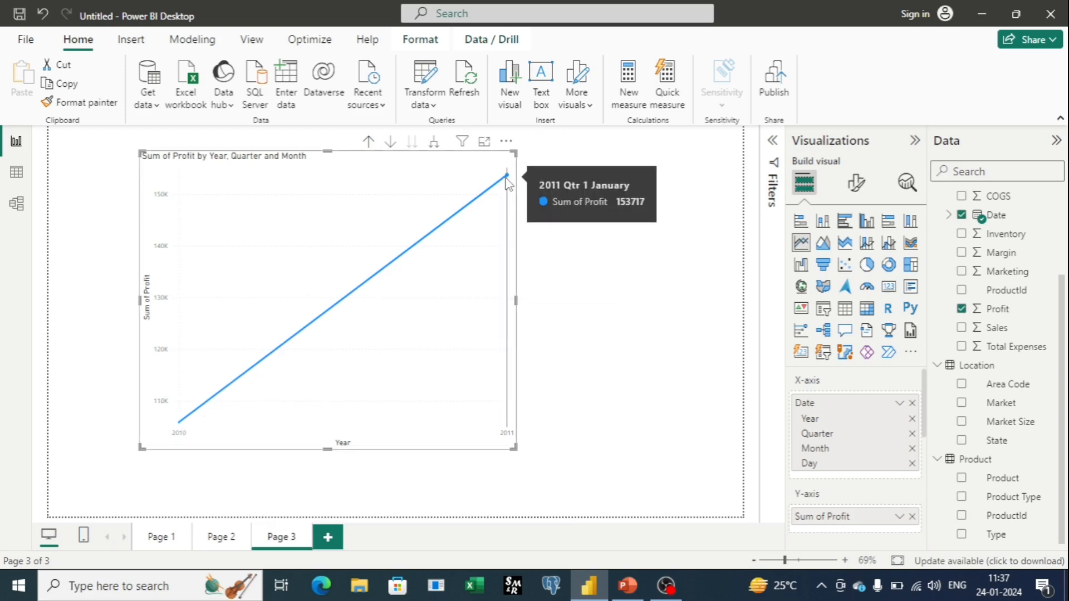
pyautogui.click(369, 141)
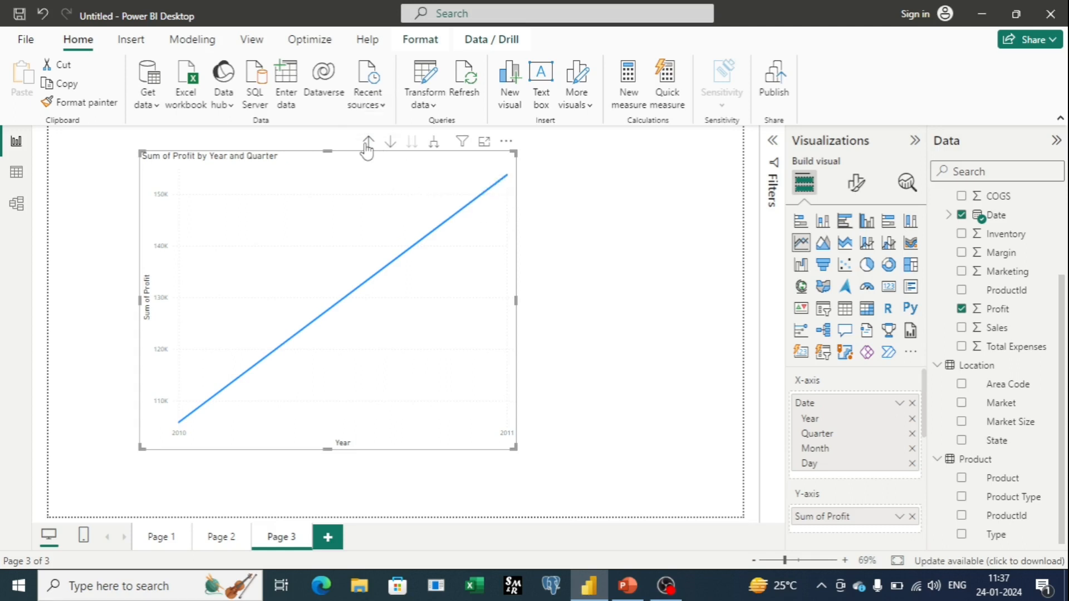
pyautogui.moveTo(179, 430)
pyautogui.moveTo(506, 178)
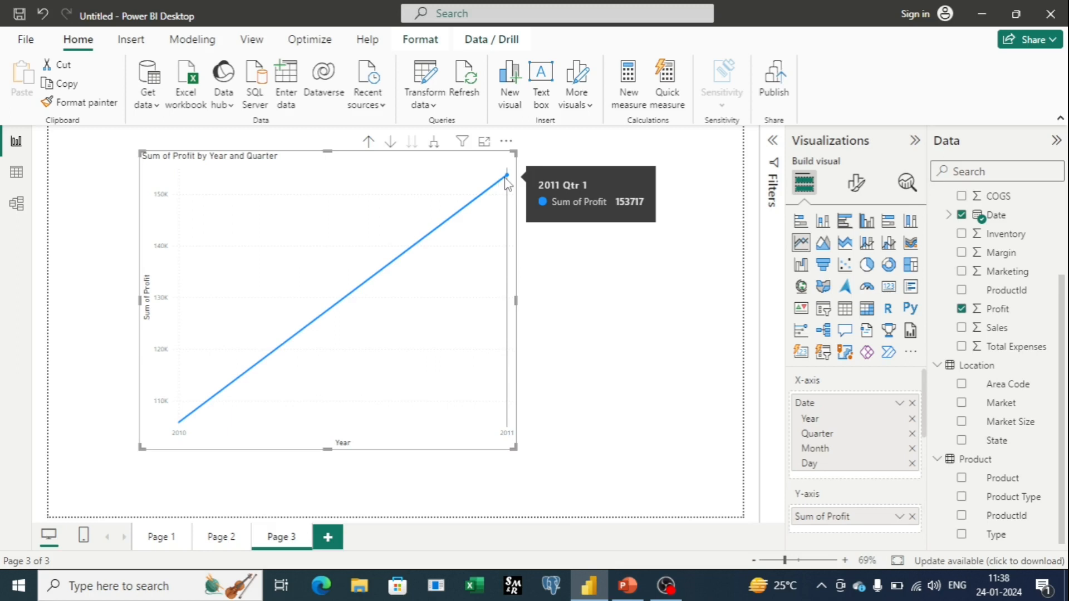
pyautogui.click(368, 141)
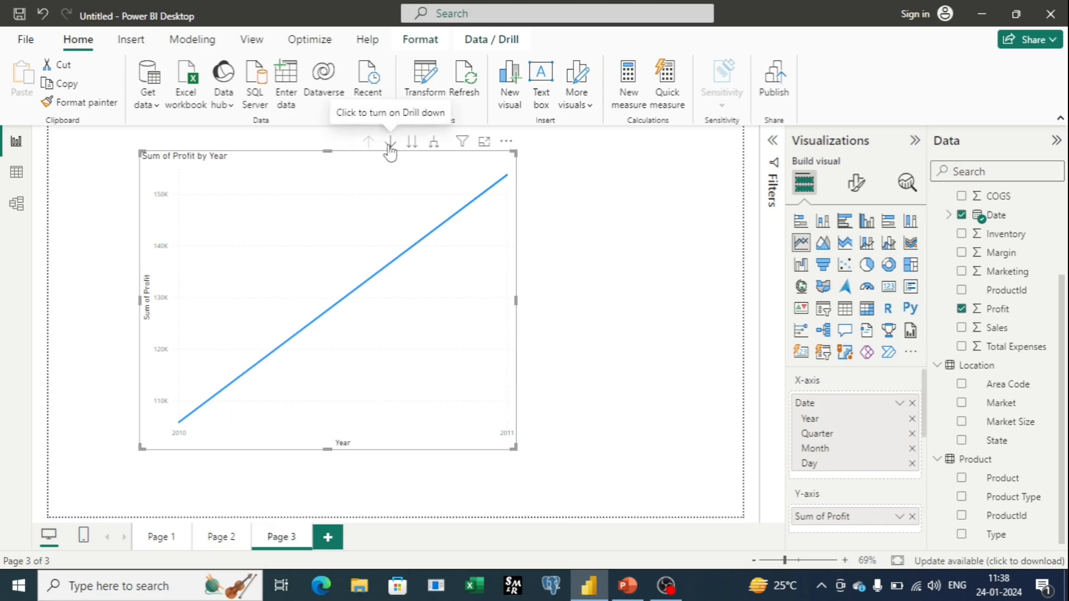
# - Use drill mode to drill the 2010 point down to Quarter and Month, and turn drill mode off
pyautogui.click(390, 143)
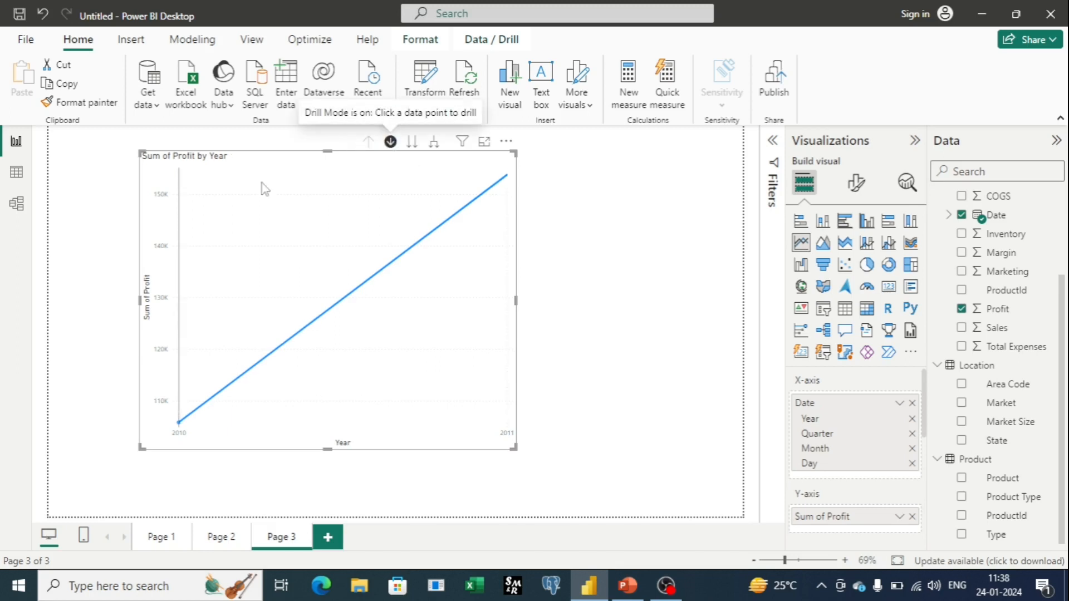
pyautogui.click(391, 144)
pyautogui.click(392, 142)
pyautogui.click(178, 423)
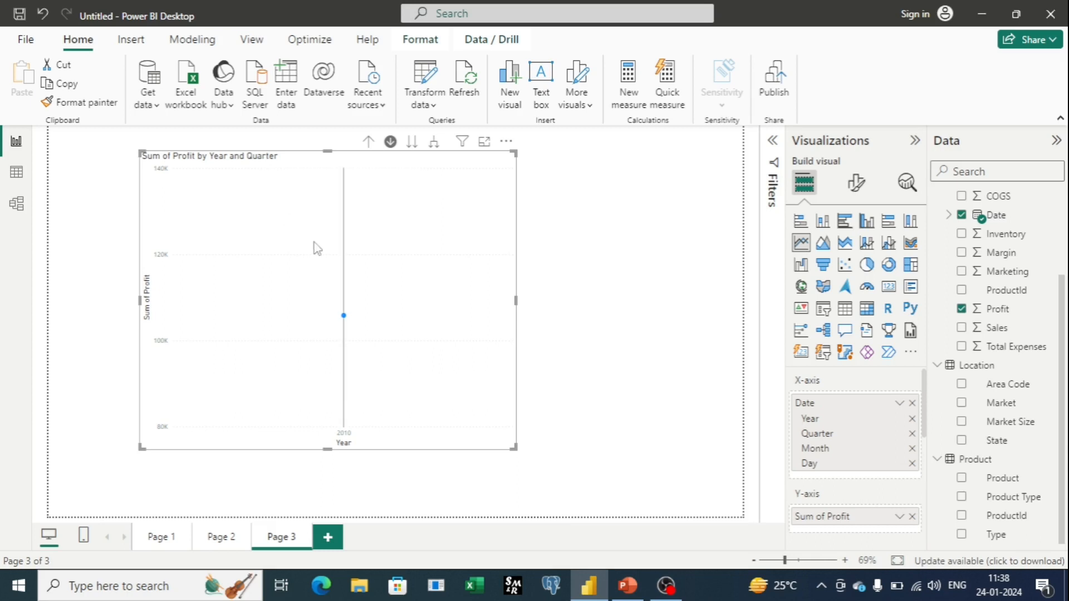
pyautogui.click(390, 142)
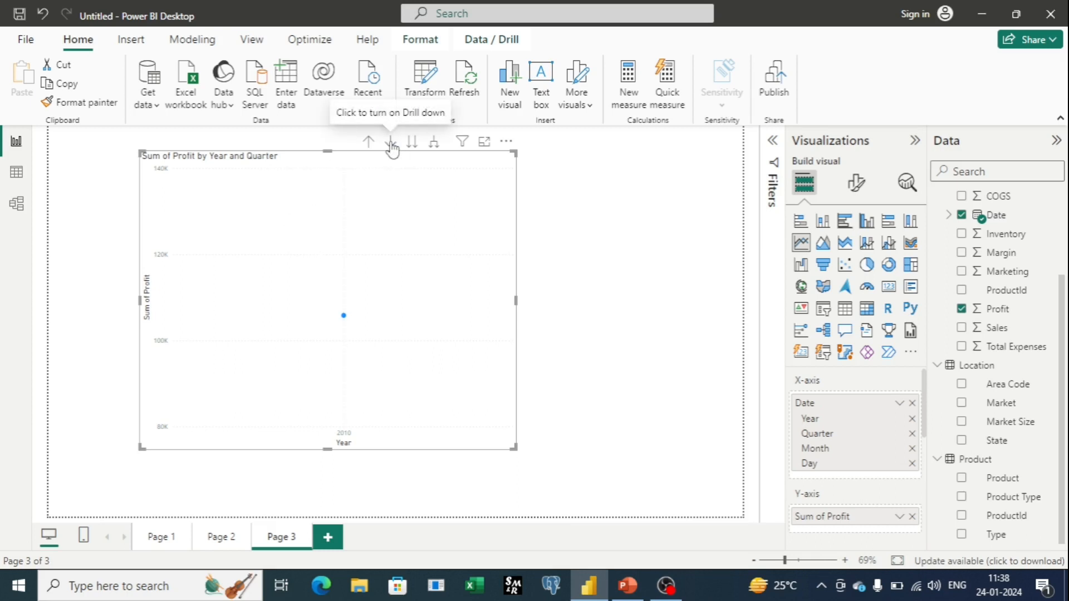
pyautogui.click(391, 142)
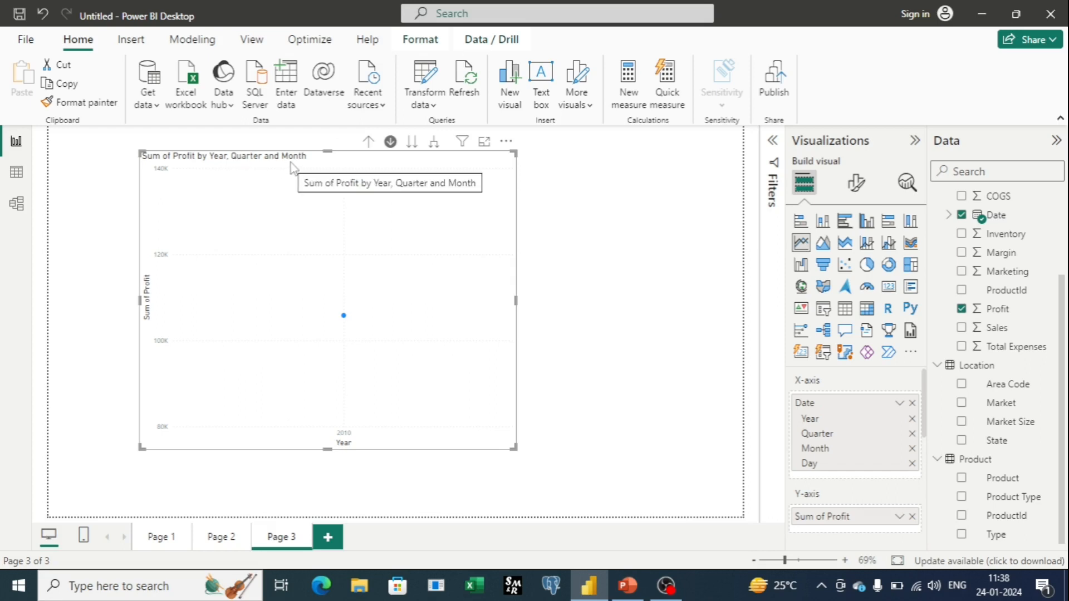
pyautogui.click(391, 143)
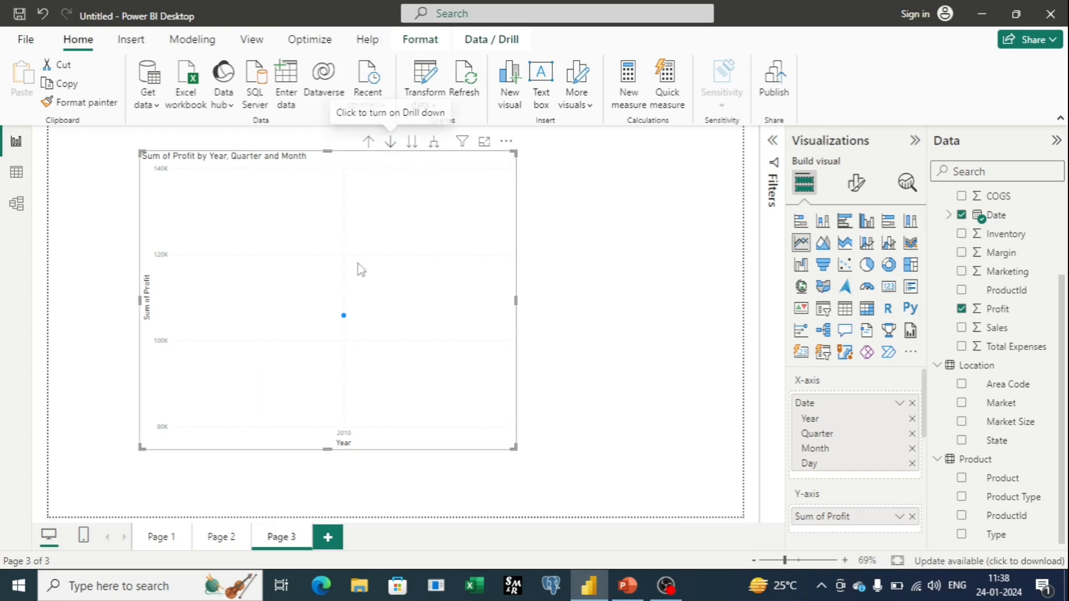
# - Drill the 2010 point down to Day, examine the 1 January profit, and drill back up to the Year level
pyautogui.click(342, 318)
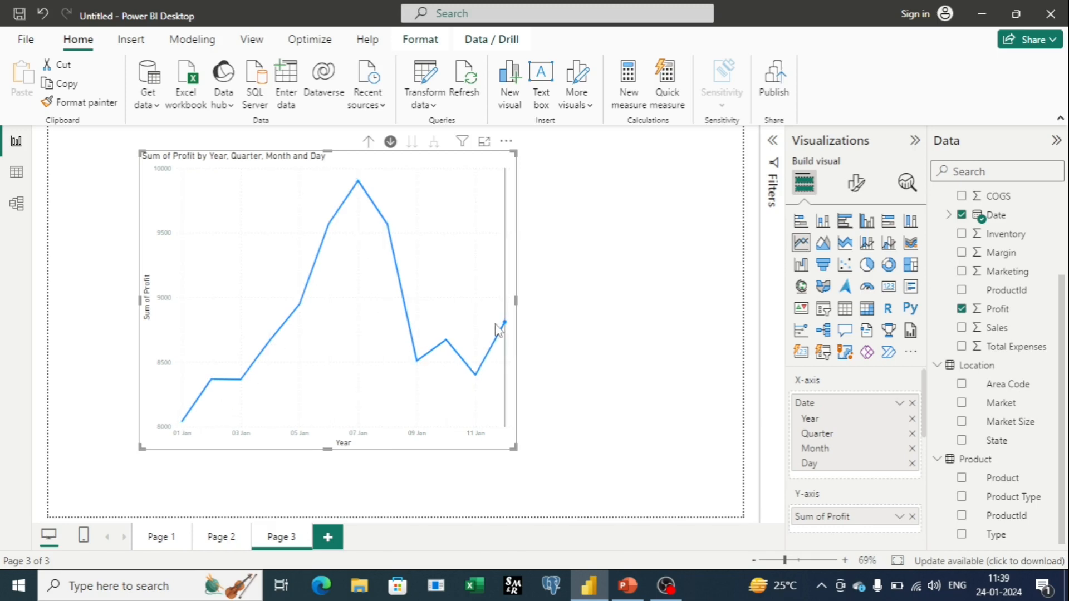
pyautogui.moveTo(185, 422)
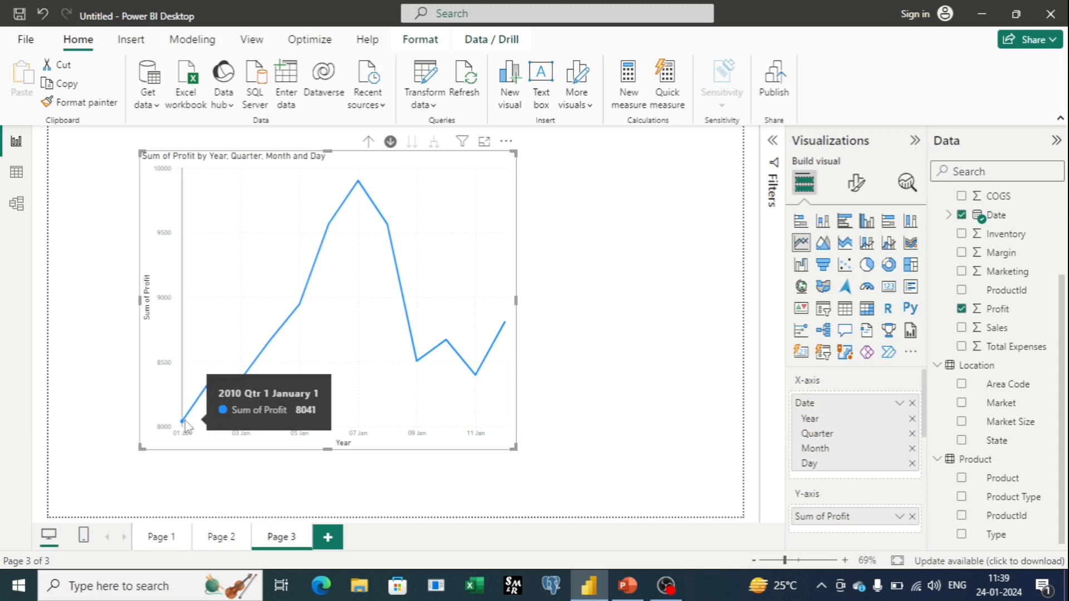
pyautogui.click(371, 151)
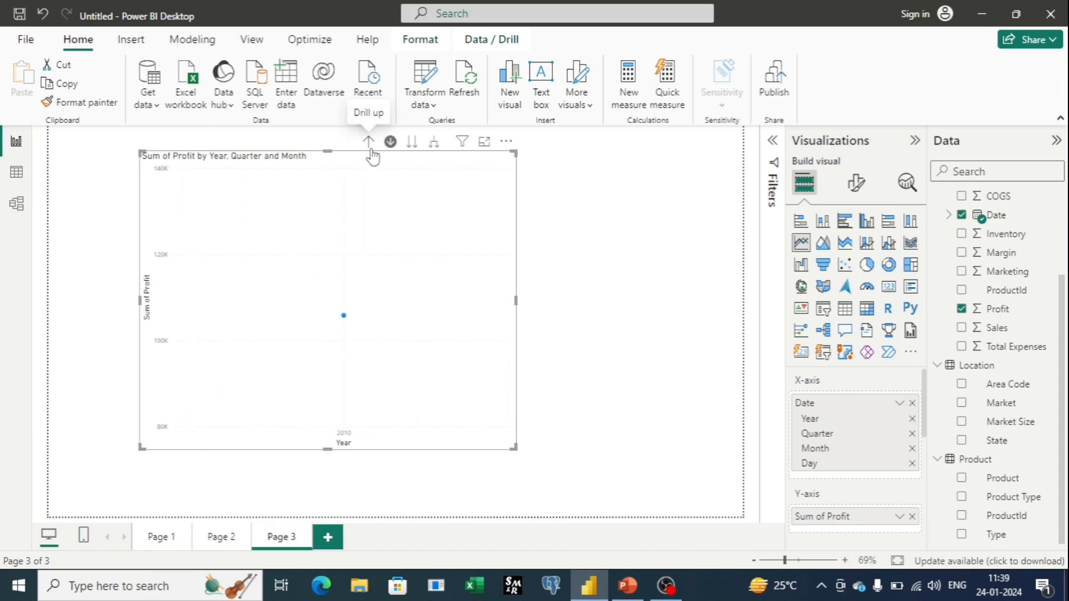
pyautogui.click(370, 147)
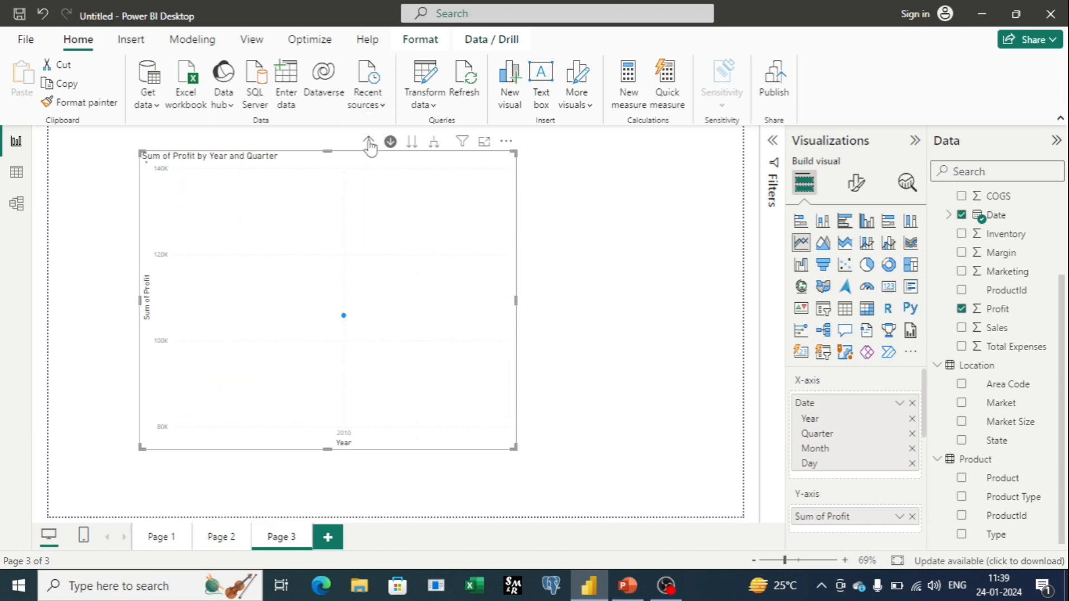
pyautogui.click(369, 146)
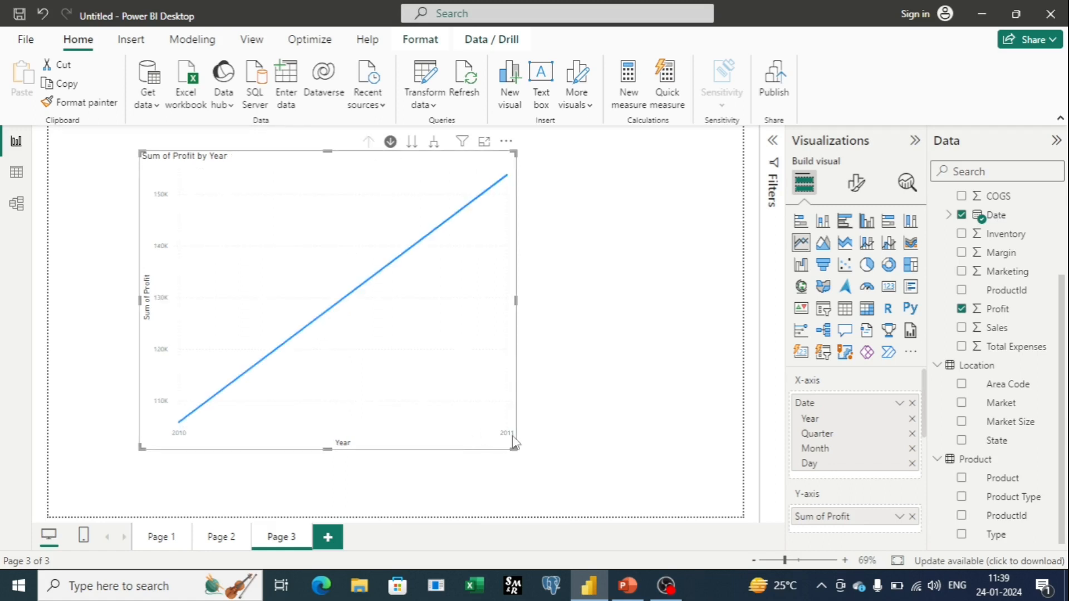
# - Use drill mode to drill the 2011 point down through Quarter and Month to Day, and examine the daily profit line
pyautogui.click(507, 176)
pyautogui.click(390, 142)
pyautogui.click(506, 176)
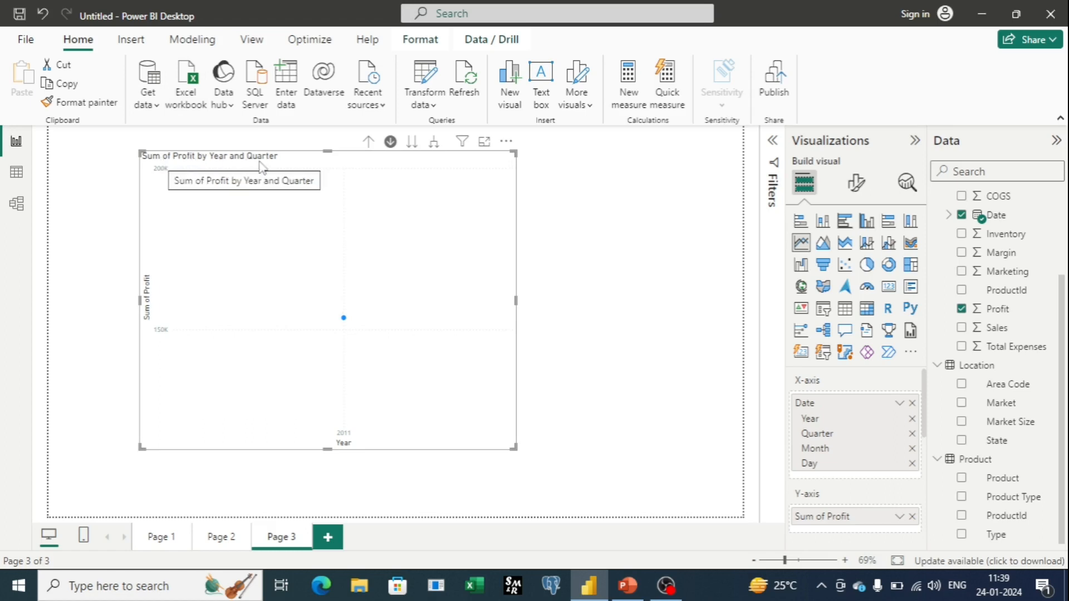
pyautogui.click(390, 143)
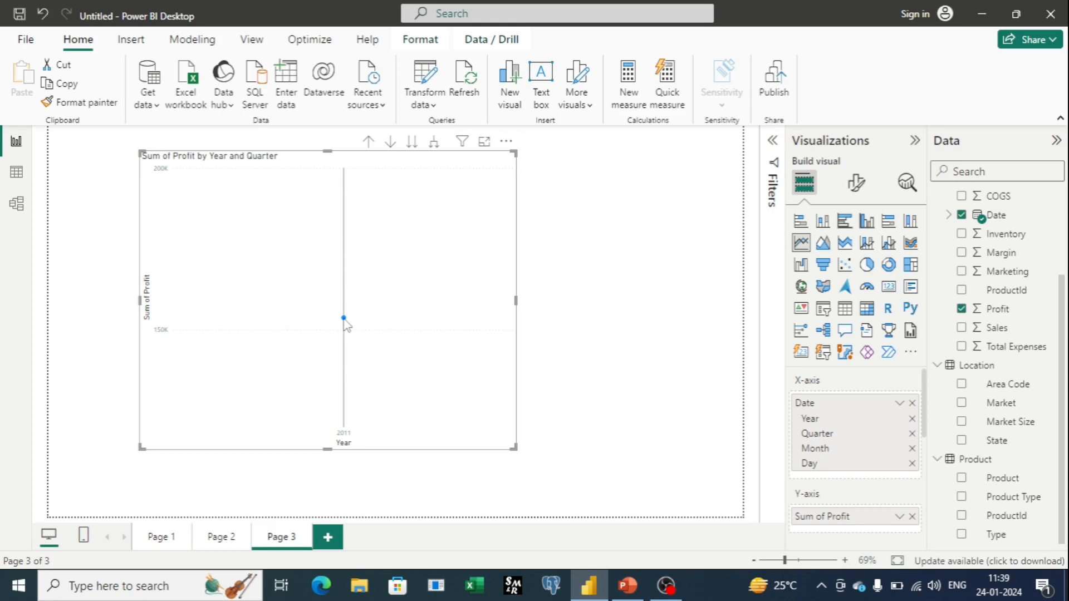
pyautogui.click(390, 141)
pyautogui.click(344, 319)
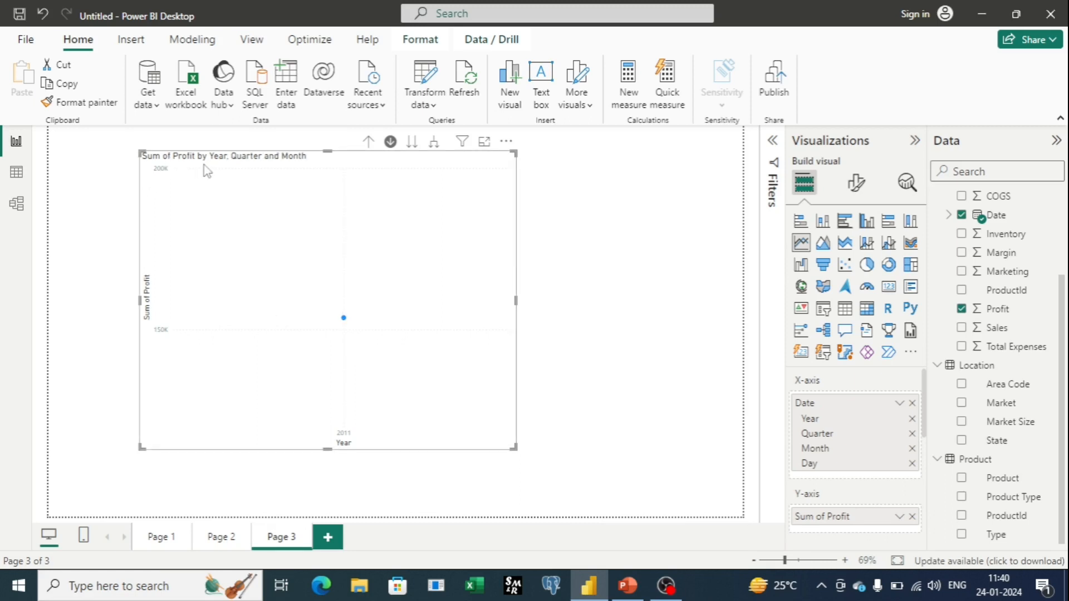
pyautogui.click(391, 142)
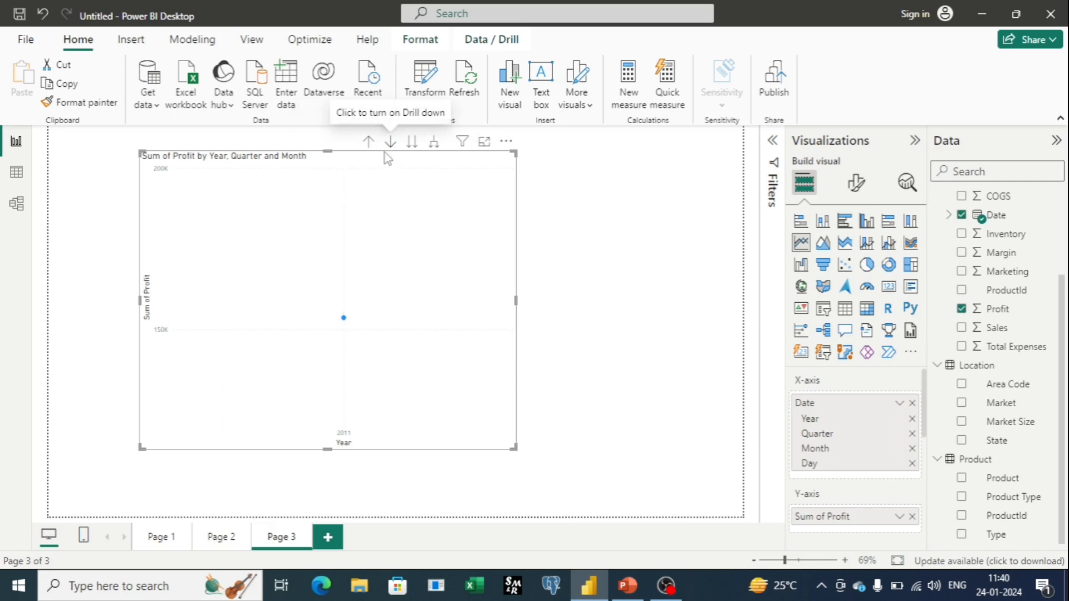
pyautogui.click(344, 320)
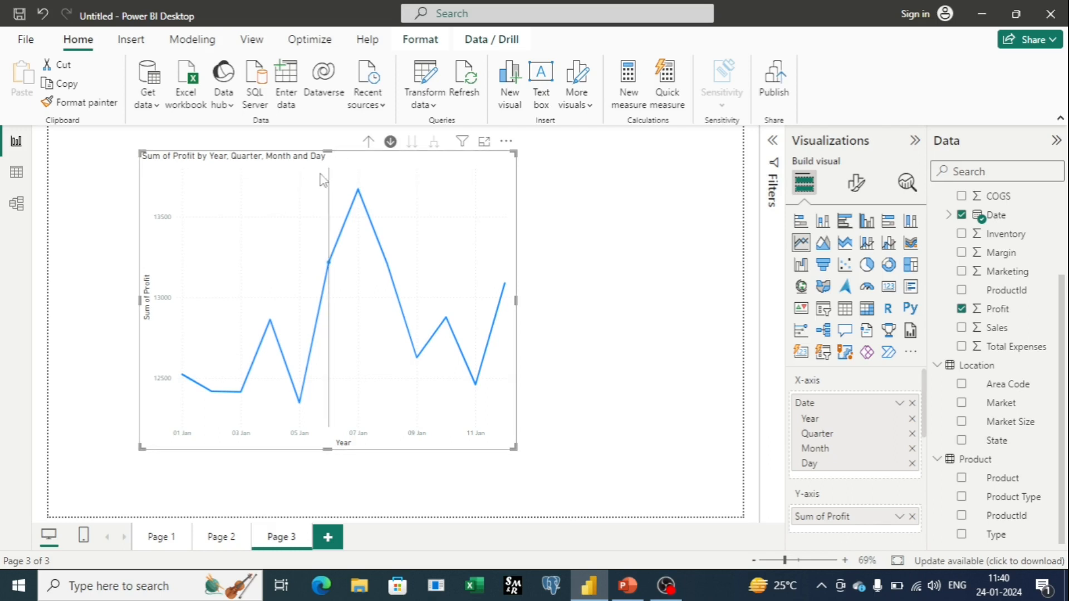
pyautogui.moveTo(322, 181)
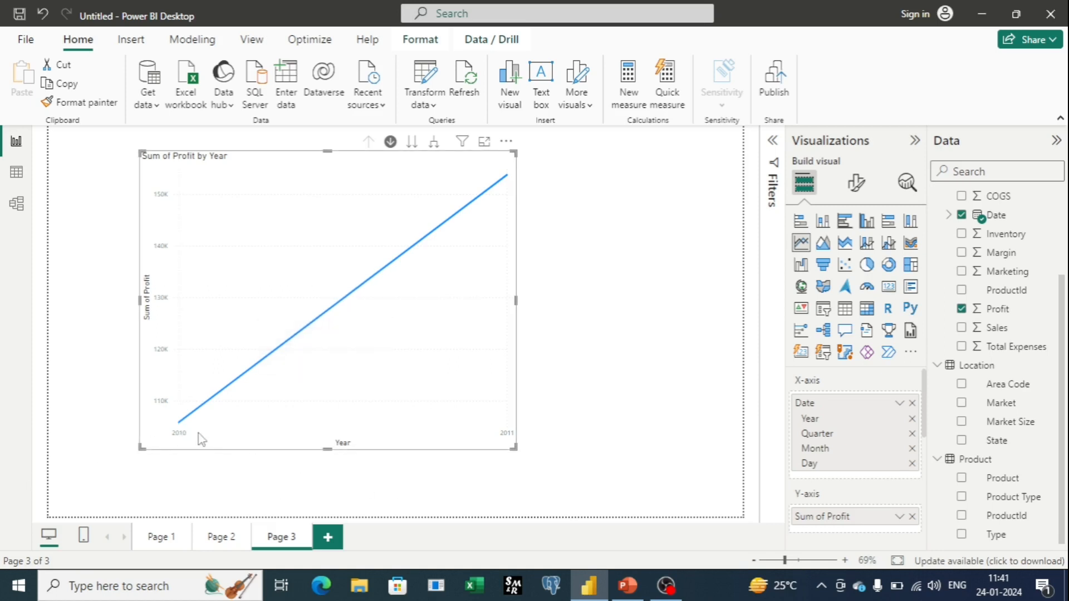
# - Add a slicer beside the profit line chart, shrink it to a narrow box, and assign the Date field to it
pyautogui.click(601, 346)
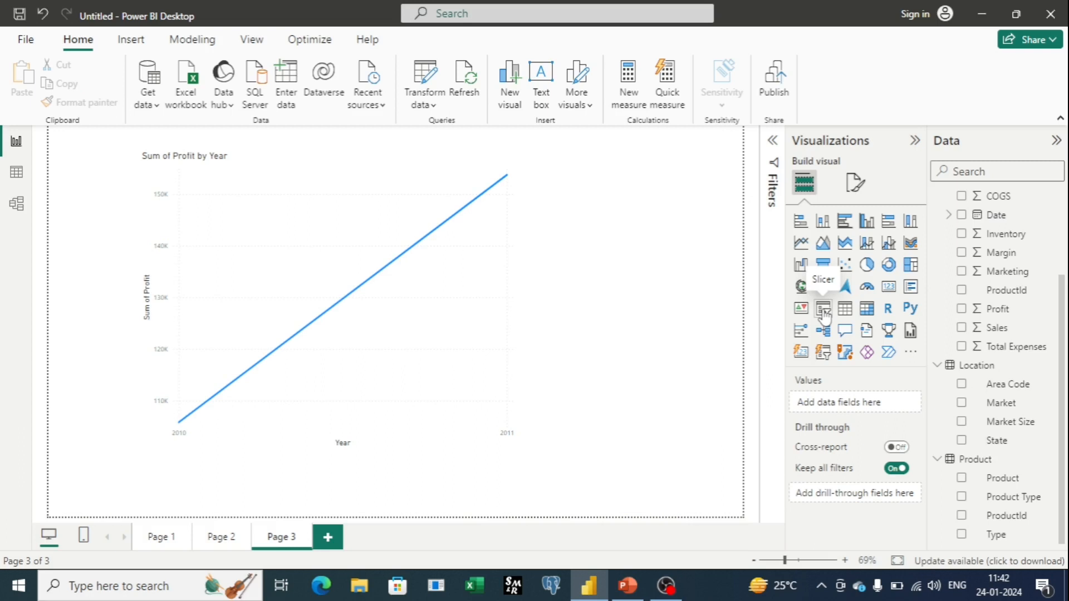
pyautogui.click(824, 313)
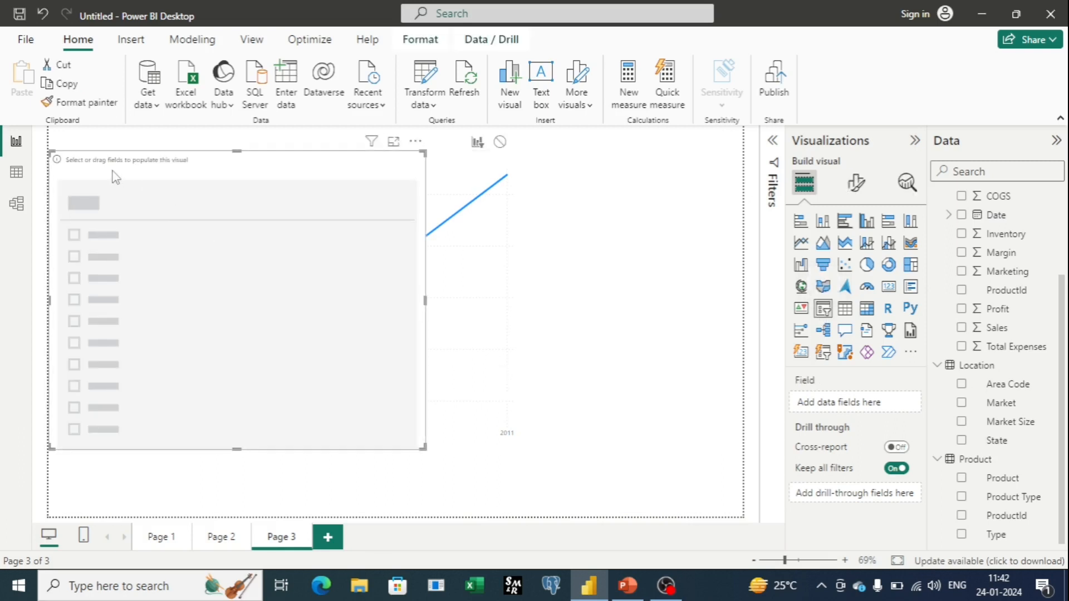
pyautogui.moveTo(170, 172); pyautogui.dragTo(568, 174)
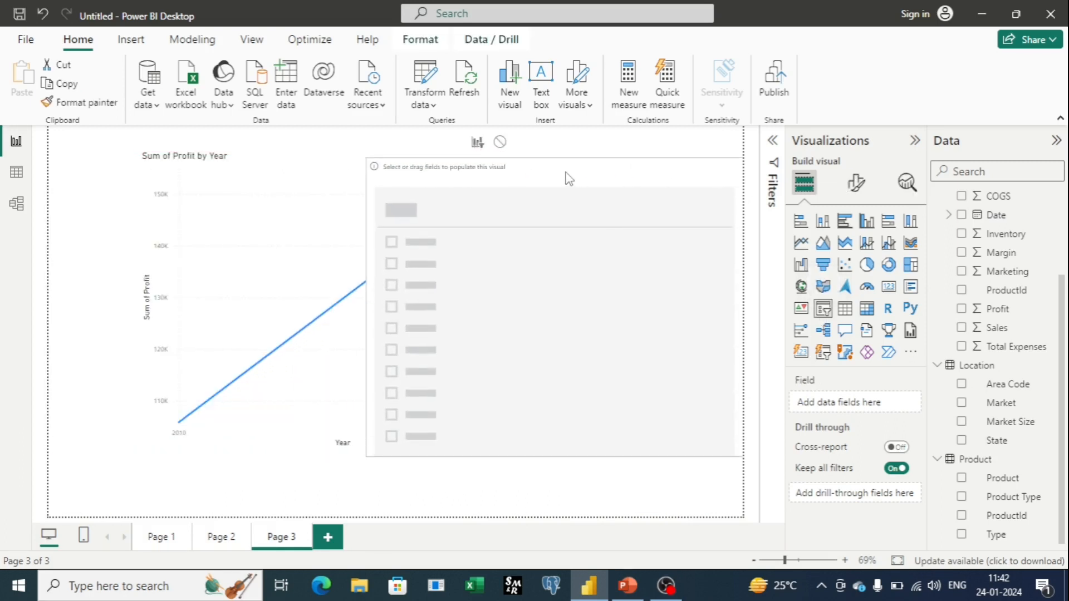
pyautogui.moveTo(369, 159); pyautogui.dragTo(551, 165)
pyautogui.moveTo(719, 180); pyautogui.dragTo(688, 172)
pyautogui.moveTo(593, 219); pyautogui.dragTo(625, 216)
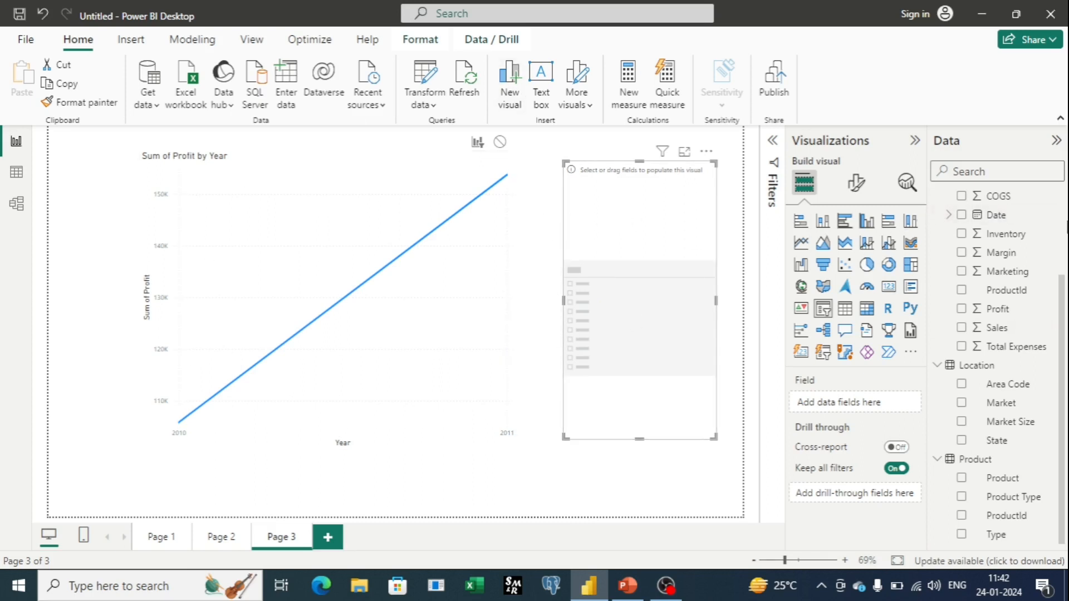
pyautogui.moveTo(1002, 217); pyautogui.dragTo(863, 406)
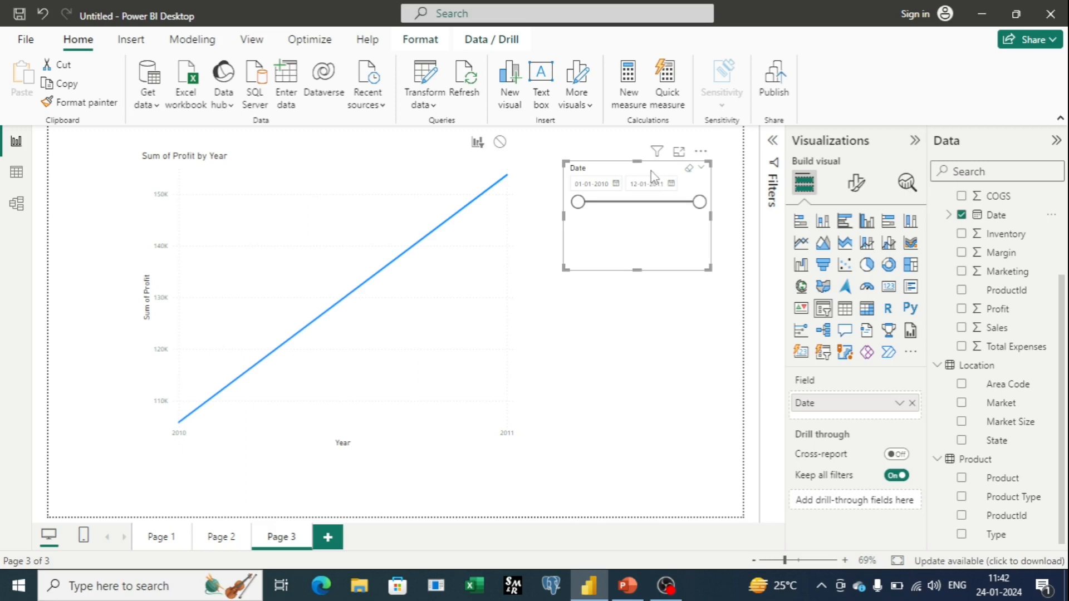
# - Place the date slicer below the profit chart, make the chart shorter and wider, and stretch the slicer to about the chart's width
pyautogui.moveTo(653, 165); pyautogui.dragTo(319, 426)
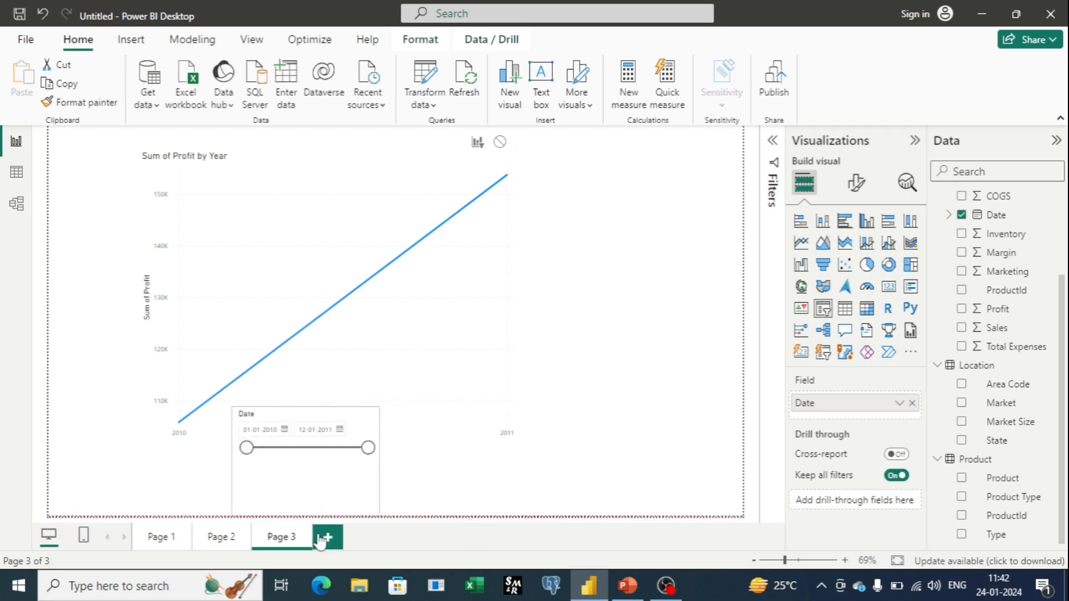
pyautogui.click(492, 295)
pyautogui.moveTo(515, 447); pyautogui.dragTo(518, 354)
pyautogui.moveTo(518, 250); pyautogui.dragTo(567, 259)
pyautogui.click(324, 398)
pyautogui.click(372, 482)
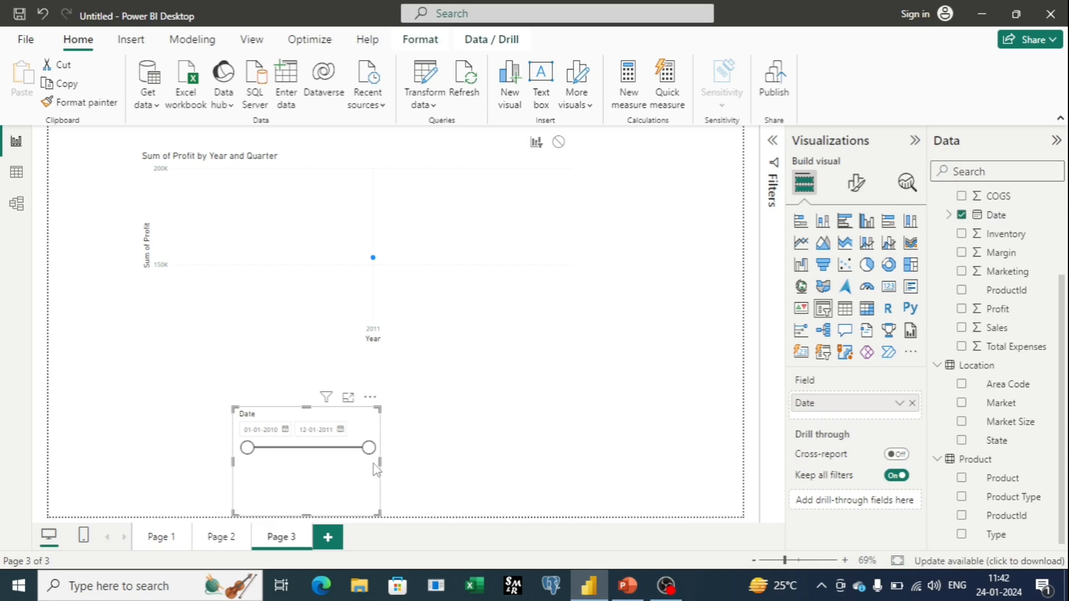
pyautogui.moveTo(380, 462); pyautogui.dragTo(583, 445)
pyautogui.click(228, 466)
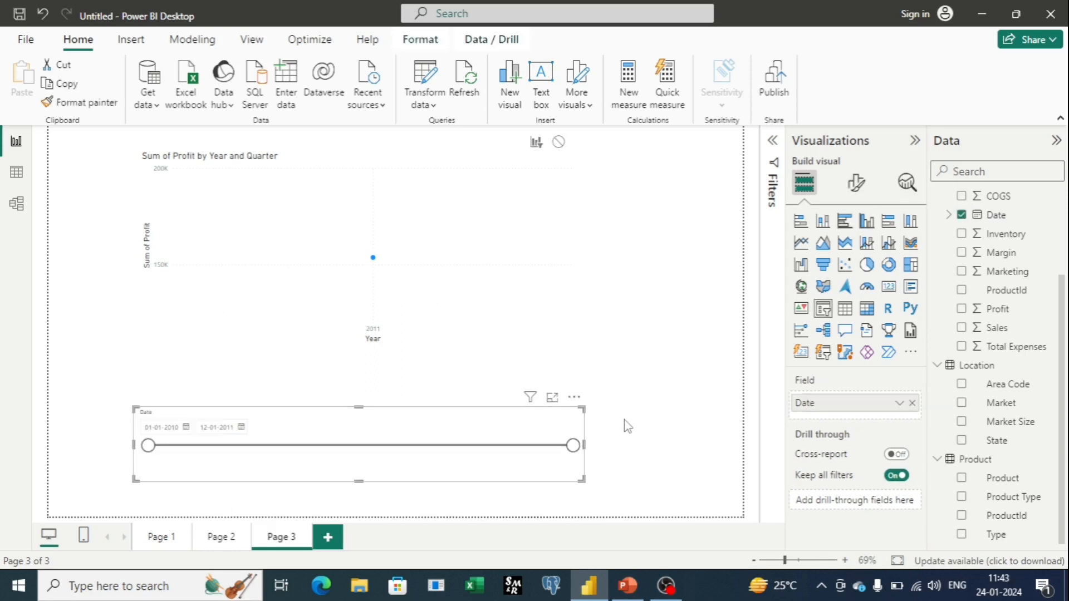
# - Try the date slicer with an end date of 14-10-2010, and restore its end date to 12-01-2011
pyautogui.click(745, 366)
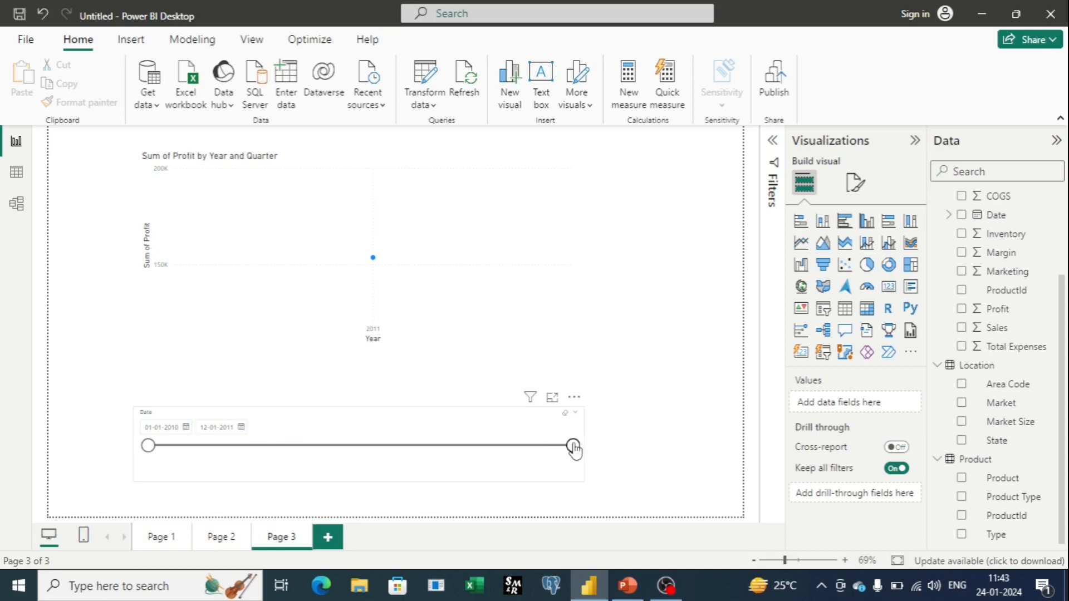
pyautogui.moveTo(573, 445); pyautogui.dragTo(471, 446)
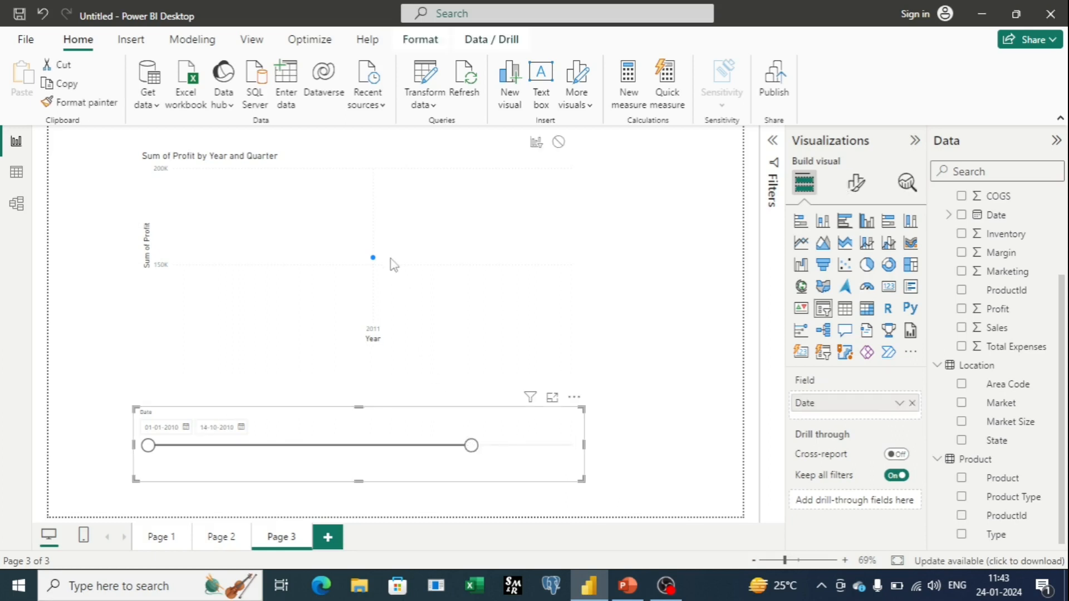
pyautogui.moveTo(472, 447); pyautogui.dragTo(613, 454)
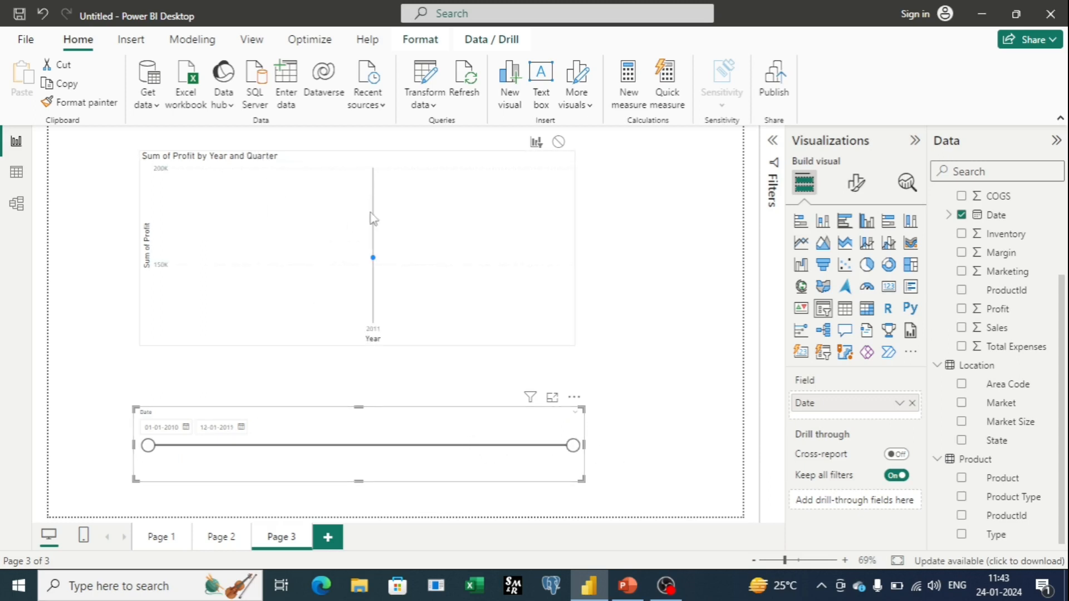
# - Drill the profit line chart back up to the Year level
pyautogui.click(406, 243)
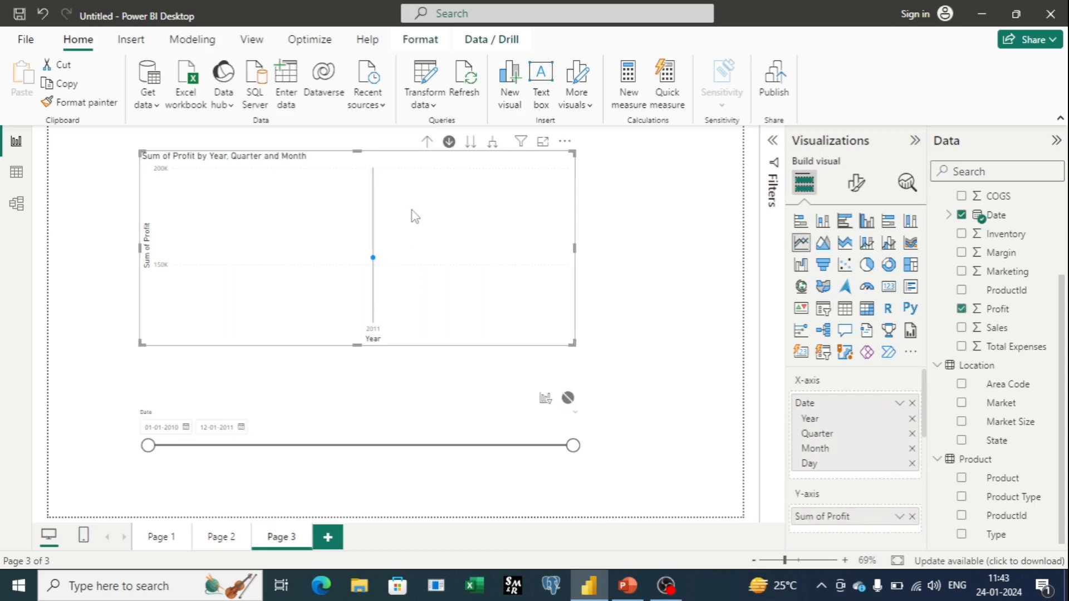
pyautogui.click(428, 146)
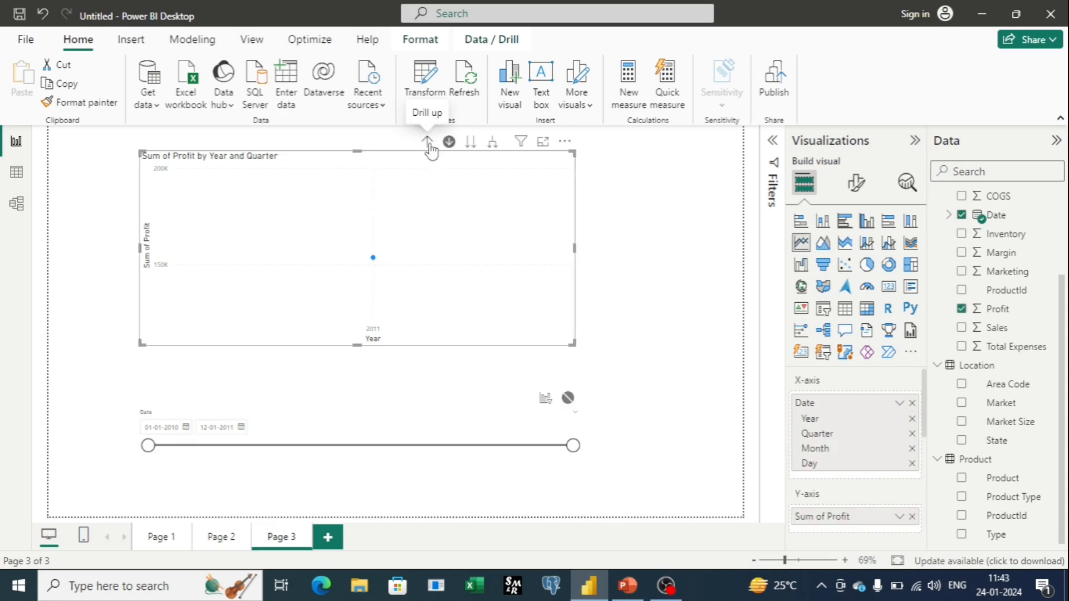
pyautogui.click(428, 143)
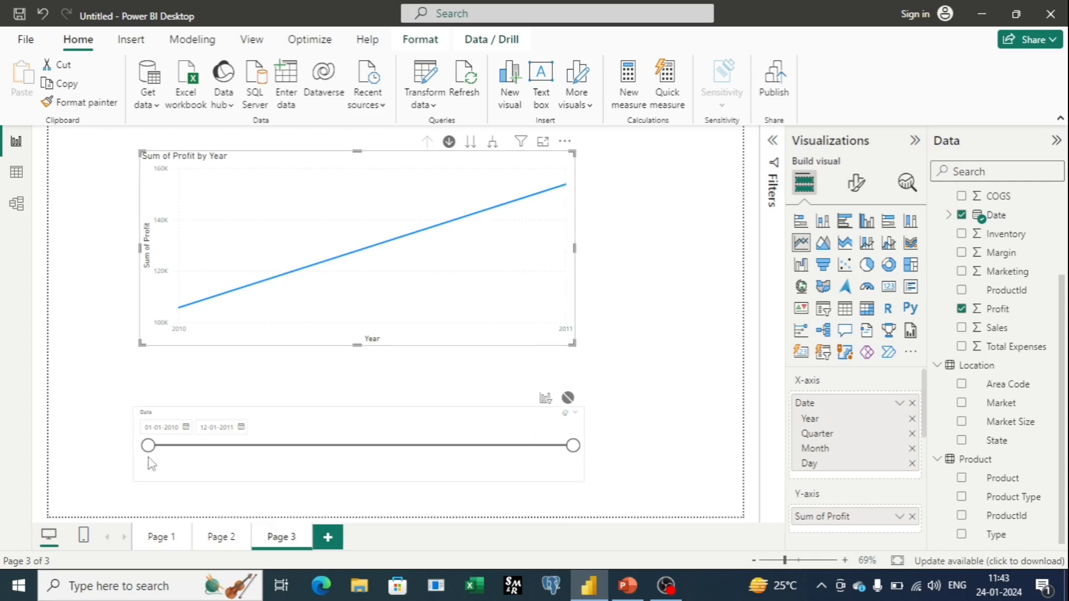
# - Narrow the date slicer to 13-05-2010 through 07-09-2010, and restore the full range of 01-01-2010 to 12-01-2011
pyautogui.moveTo(575, 450); pyautogui.dragTo(432, 455)
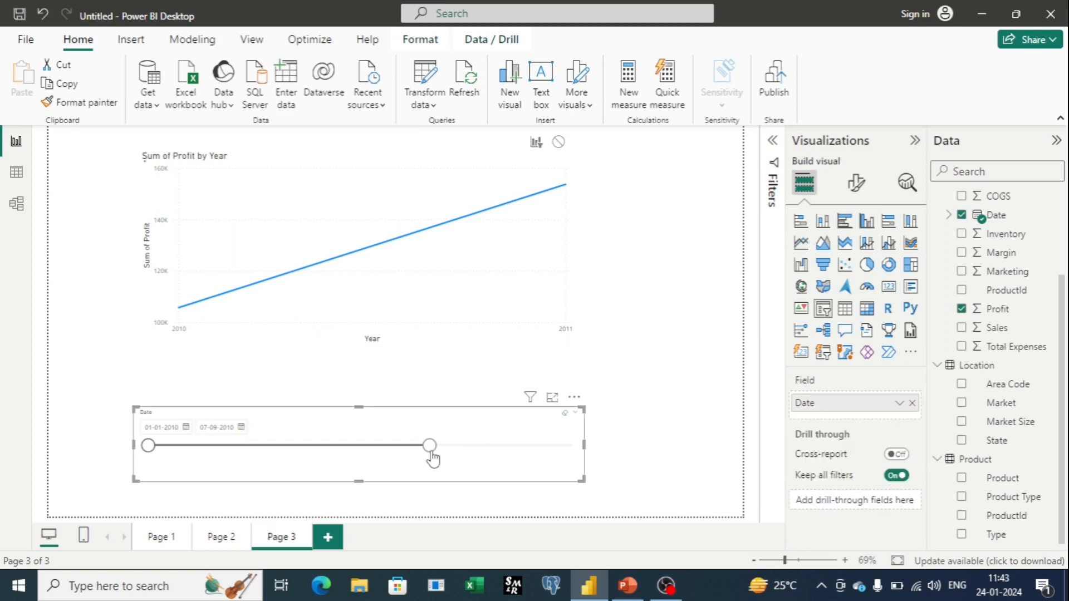
pyautogui.moveTo(149, 456); pyautogui.dragTo(302, 465)
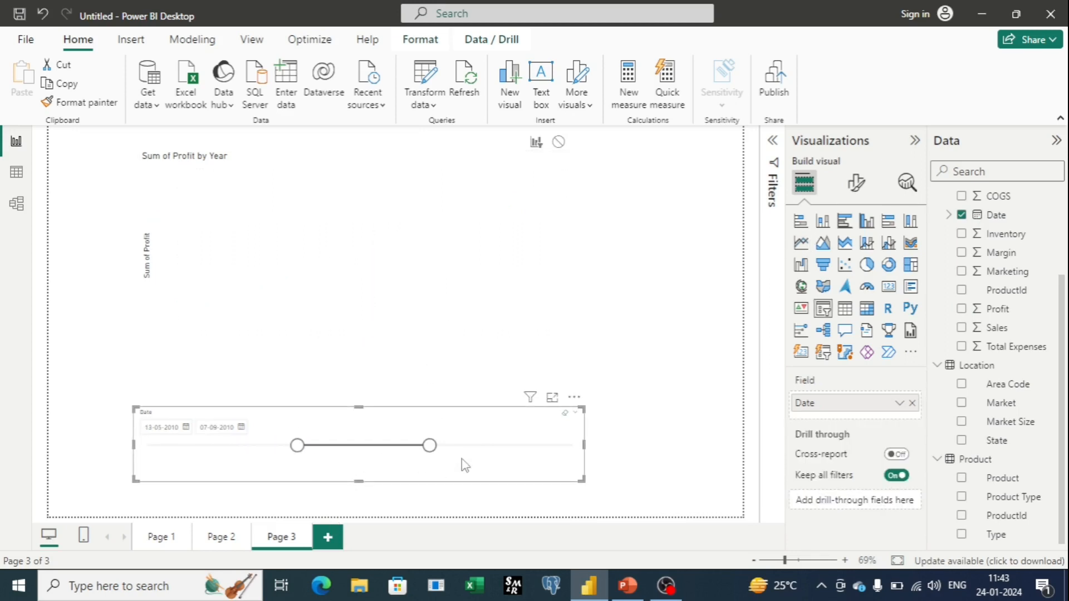
pyautogui.moveTo(429, 445); pyautogui.dragTo(574, 445)
pyautogui.moveTo(296, 452); pyautogui.dragTo(110, 436)
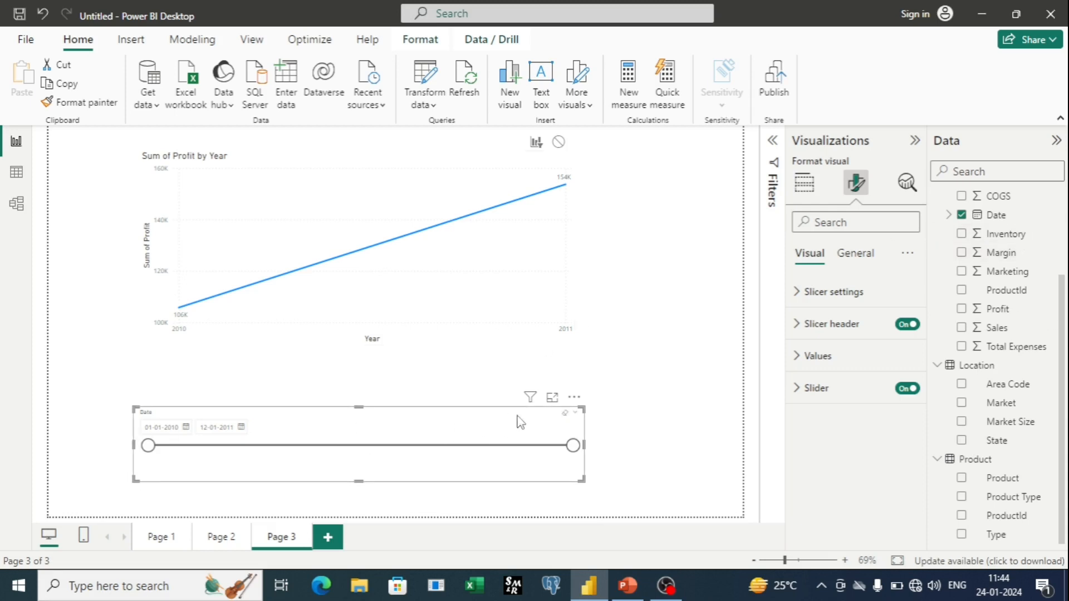
# - Filter the profit chart with a slicer end date of 17-08-2010, and return the end date to 12-01-2011
pyautogui.moveTo(572, 447); pyautogui.dragTo(518, 433)
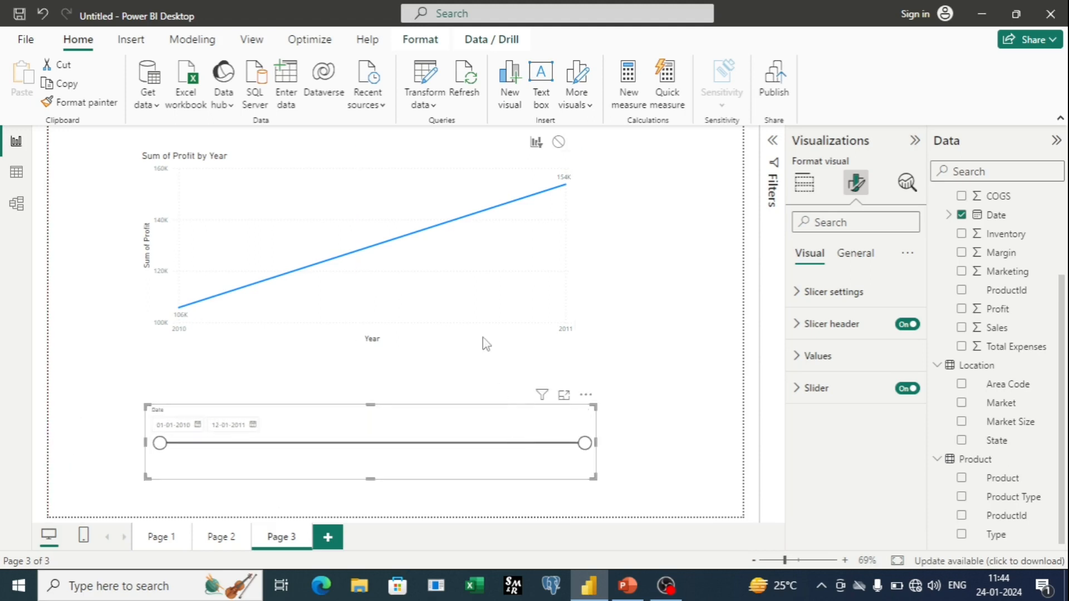
pyautogui.moveTo(586, 451); pyautogui.dragTo(417, 444)
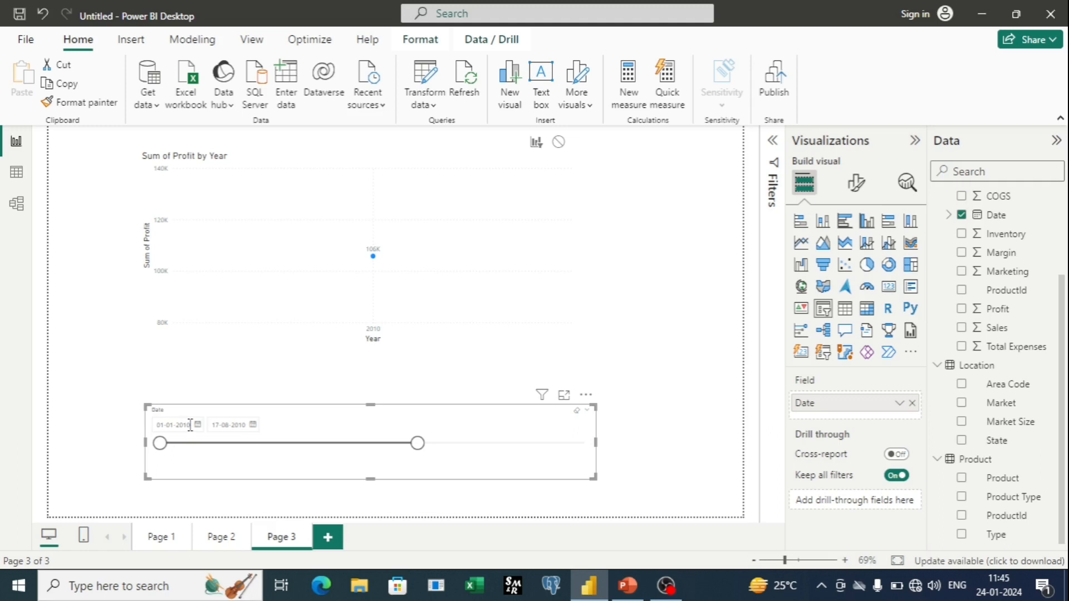
pyautogui.moveTo(418, 444); pyautogui.dragTo(610, 444)
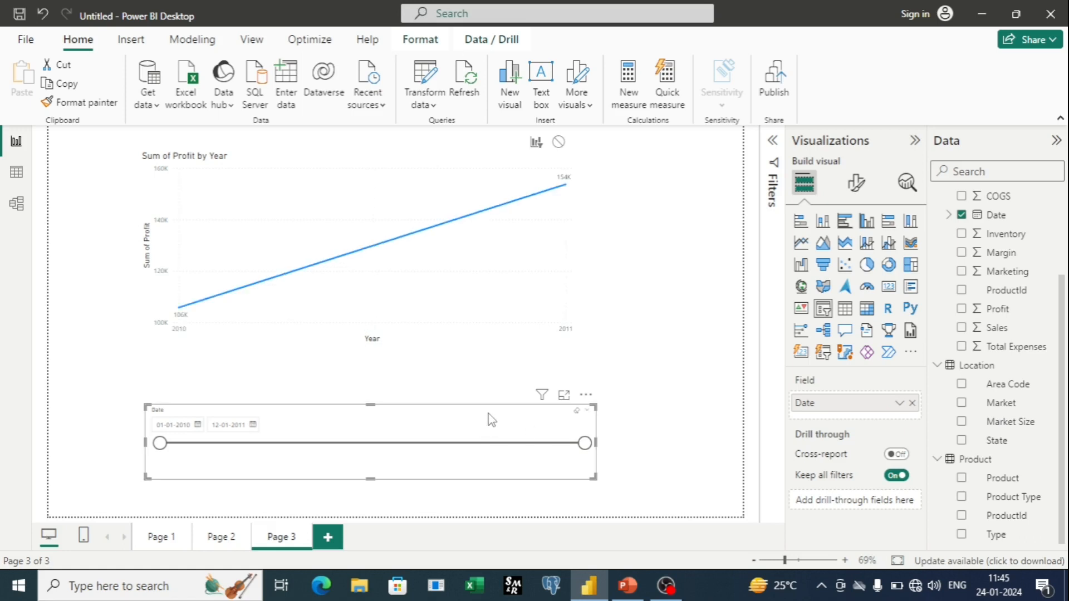
# - Review the date slicer's style options, keep the Between style, and set the slicer's end date to 14-10-2010
pyautogui.click(856, 186)
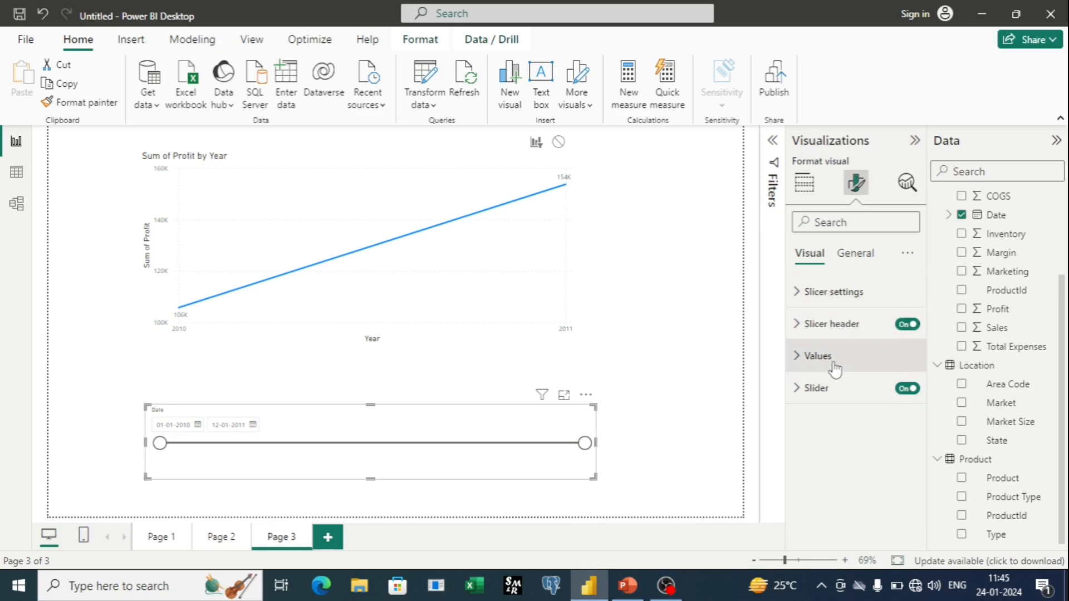
pyautogui.click(807, 300)
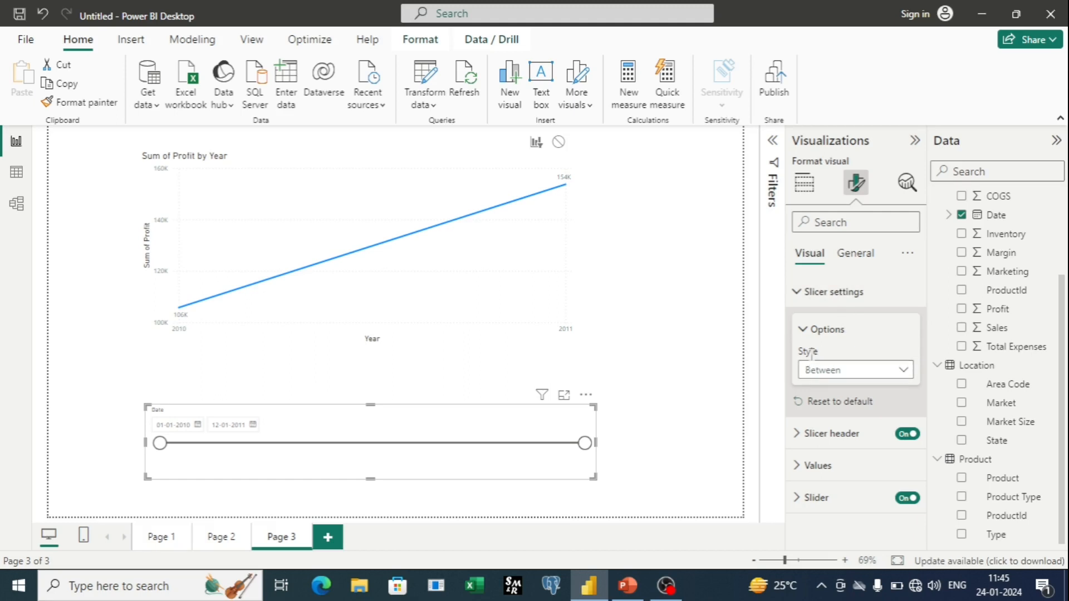
pyautogui.click(903, 370)
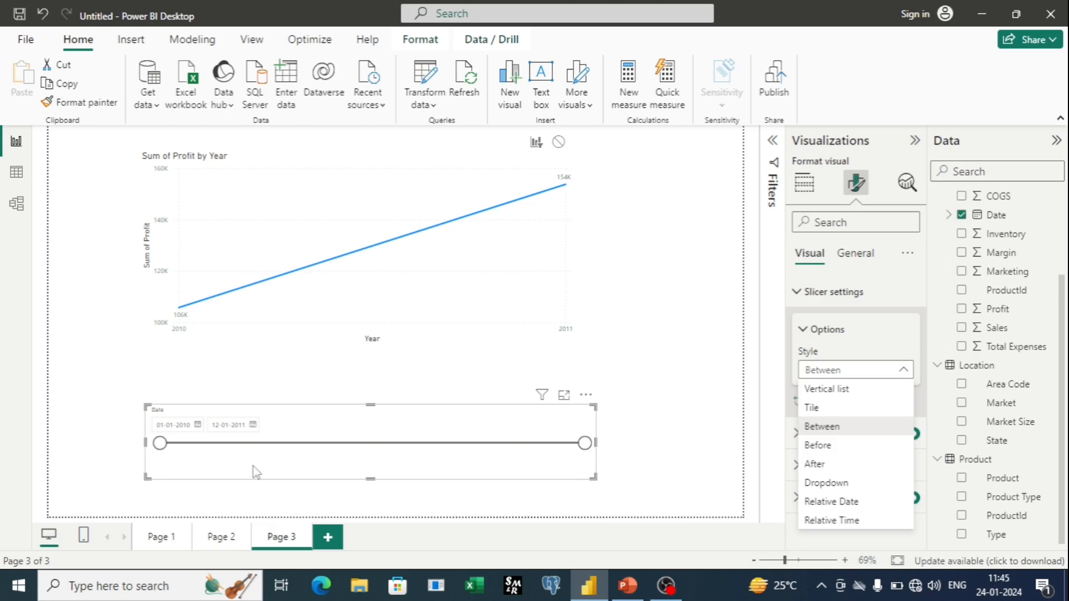
pyautogui.click(432, 450)
pyautogui.moveTo(584, 443); pyautogui.dragTo(483, 443)
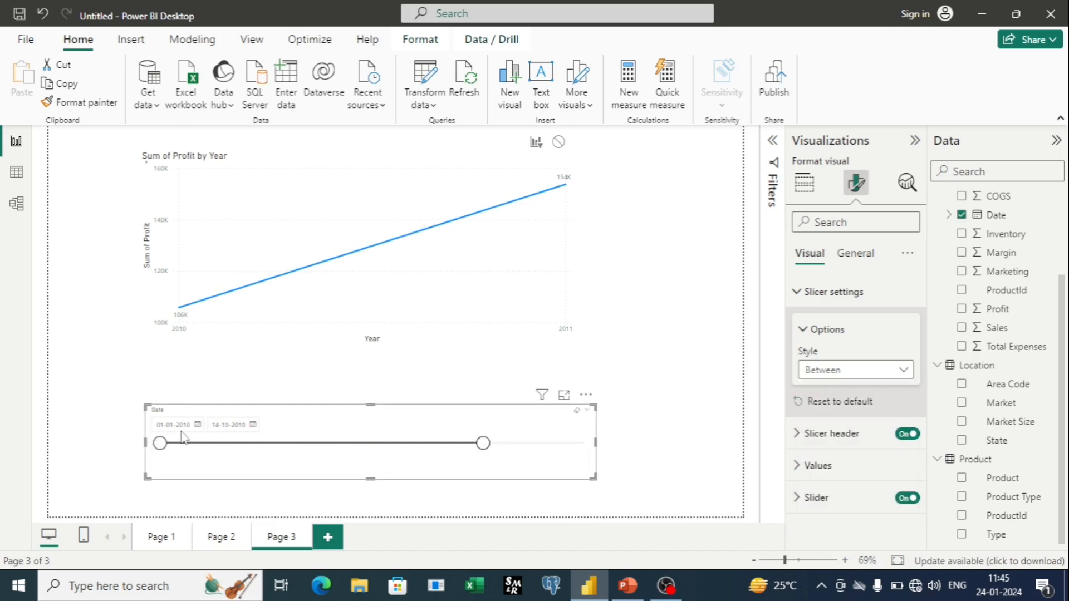
# - Set the date slicer's start date to 01-04-2010, and switch it to the Before style with an end date of 21-06-2010
pyautogui.moveTo(160, 443); pyautogui.dragTo(261, 443)
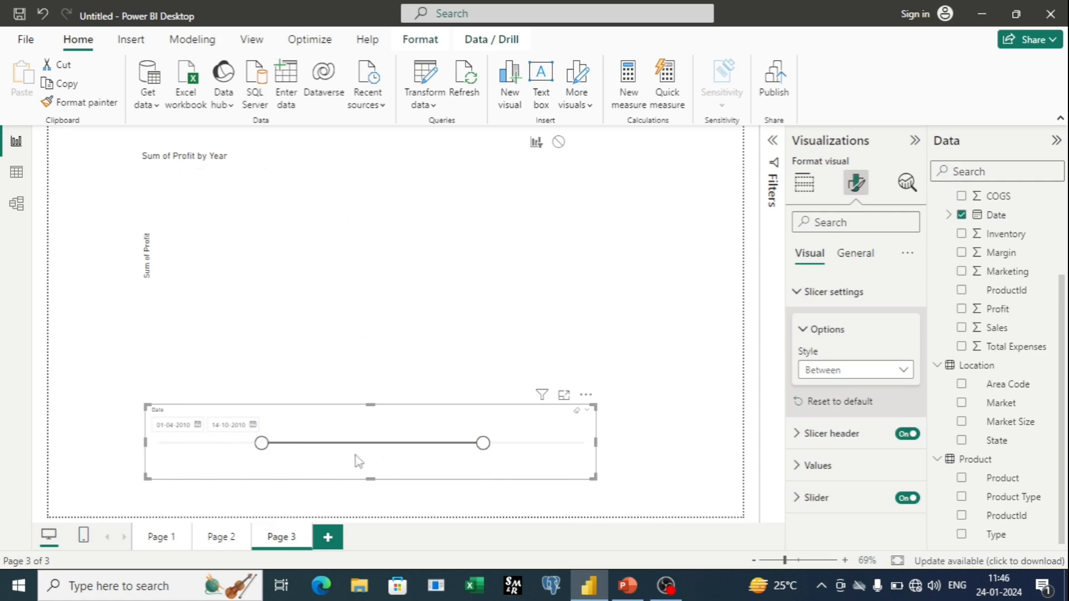
pyautogui.click(903, 370)
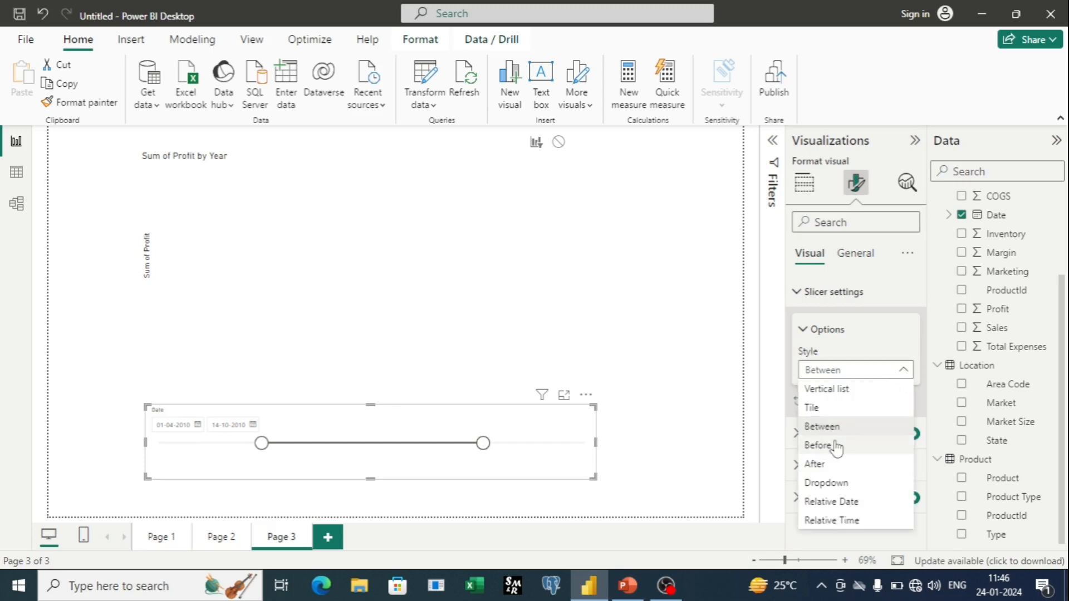
pyautogui.click(836, 445)
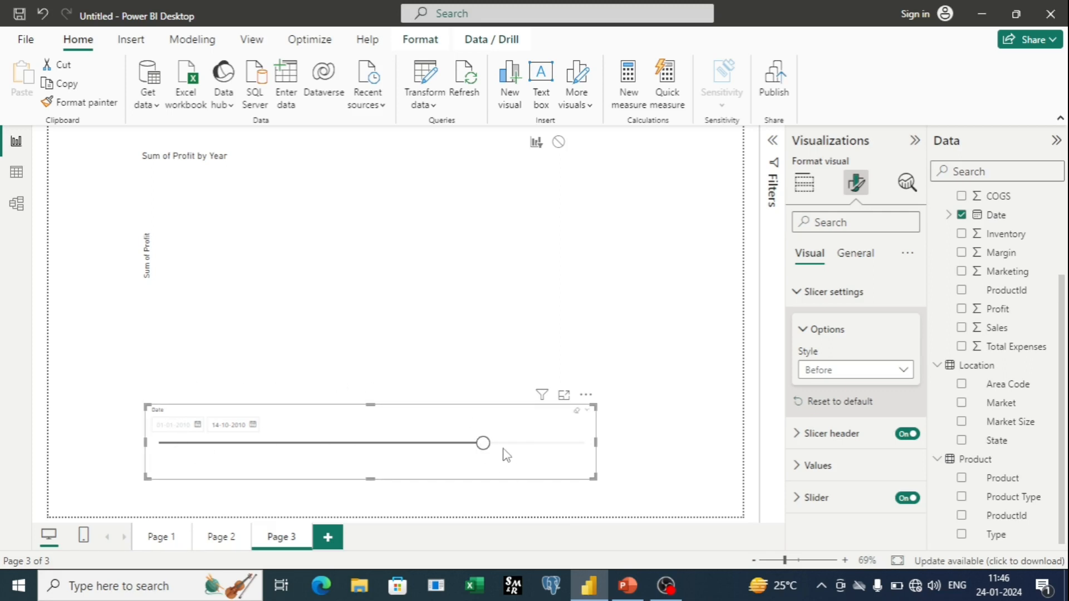
pyautogui.moveTo(482, 447); pyautogui.dragTo(353, 449)
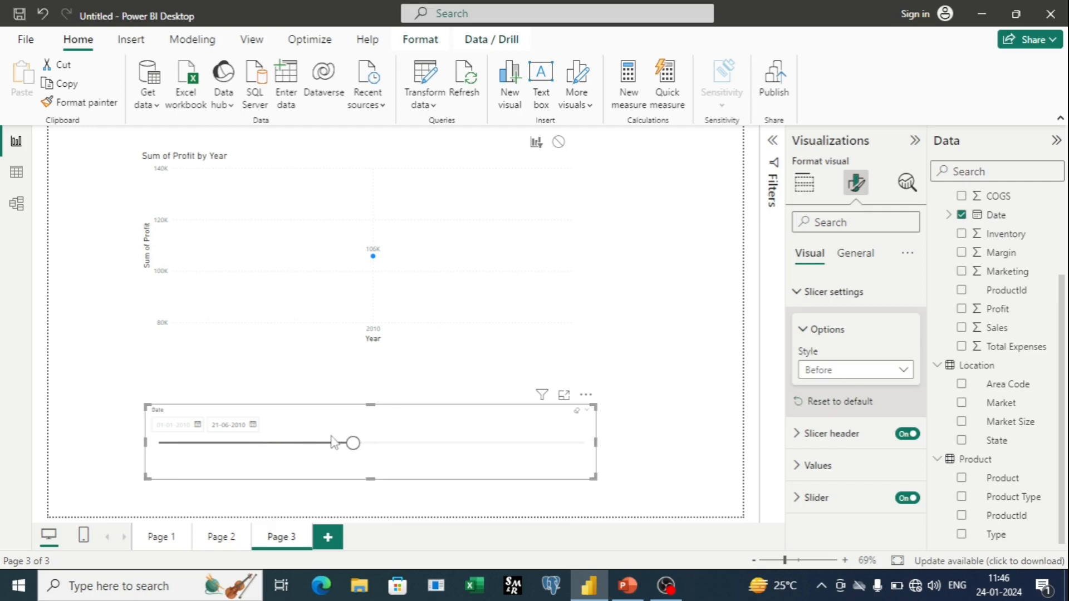
# - Change the date slicer to the After style and set its start date to 01-08-2010
pyautogui.click(893, 369)
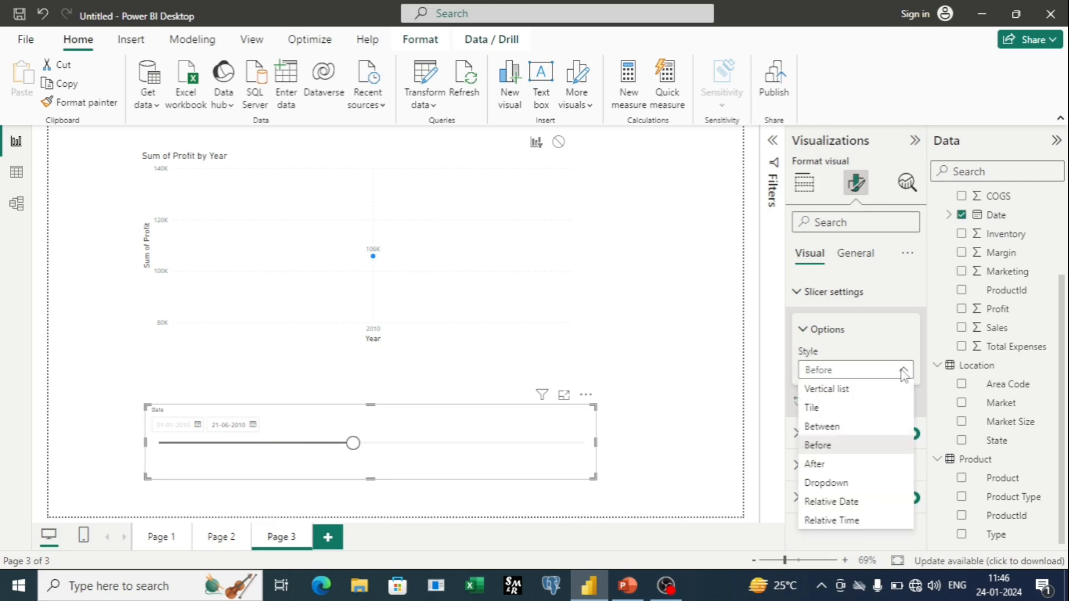
pyautogui.click(819, 465)
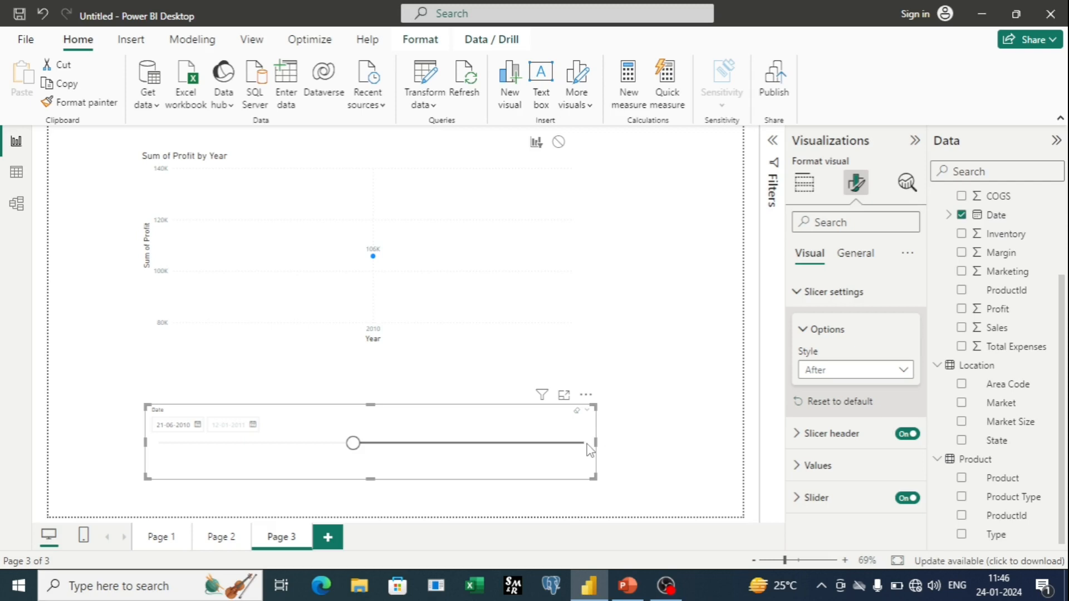
pyautogui.moveTo(355, 445); pyautogui.dragTo(403, 452)
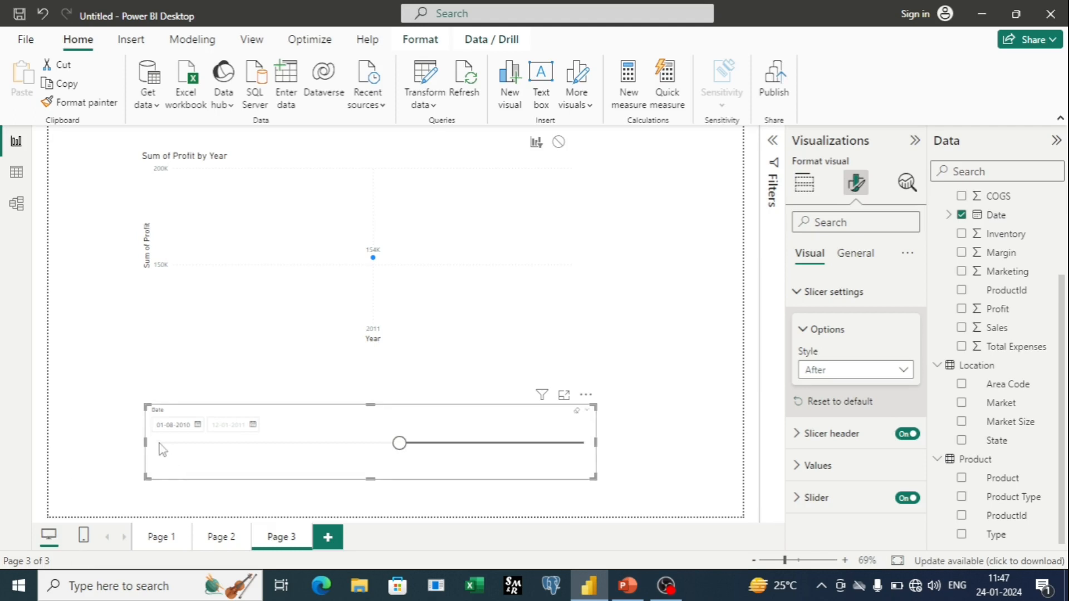
# - Change the date slicer to the Vertical list style and filter the profit chart by individual dates, including 06-01-2010
pyautogui.click(869, 370)
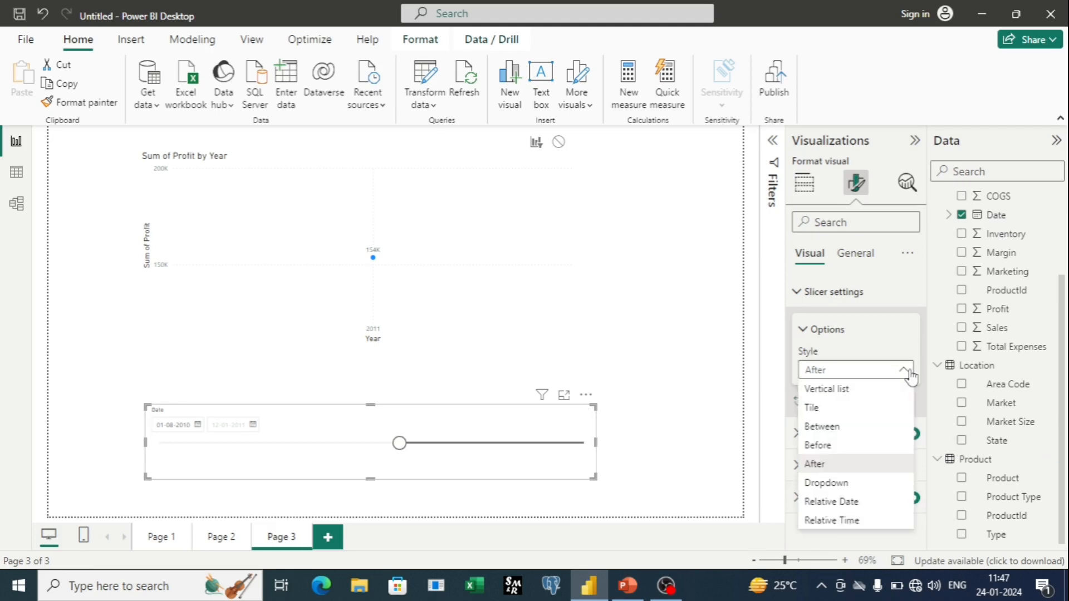
pyautogui.click(870, 390)
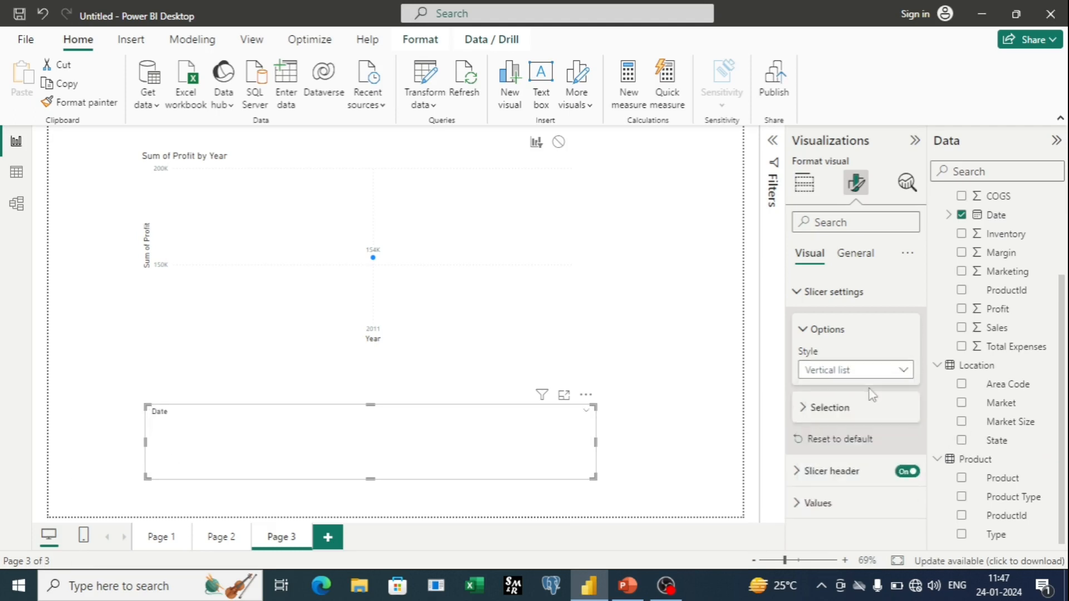
pyautogui.scroll(-1, 227, 428)
pyautogui.click(156, 435)
pyautogui.click(156, 452)
pyautogui.click(156, 467)
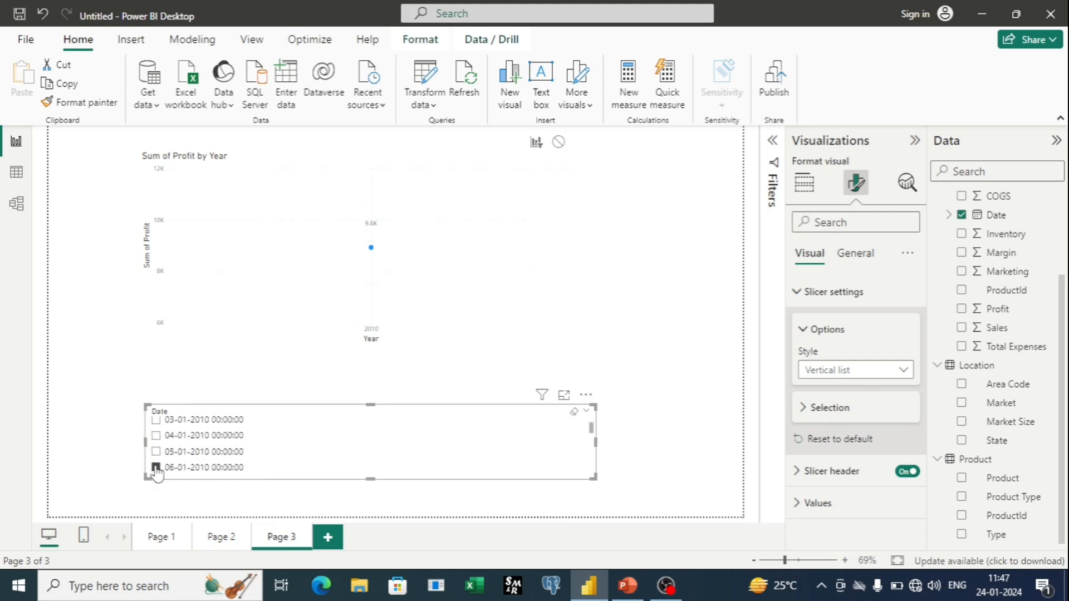
pyautogui.scroll(-1, 152, 465)
pyautogui.click(151, 463)
pyautogui.scroll(-2, 229, 443)
pyautogui.click(156, 460)
# - Change the date slicer to the Tile style and filter the profit chart by 02-01-2010 and by 10-01-2011
pyautogui.click(903, 370)
pyautogui.click(838, 408)
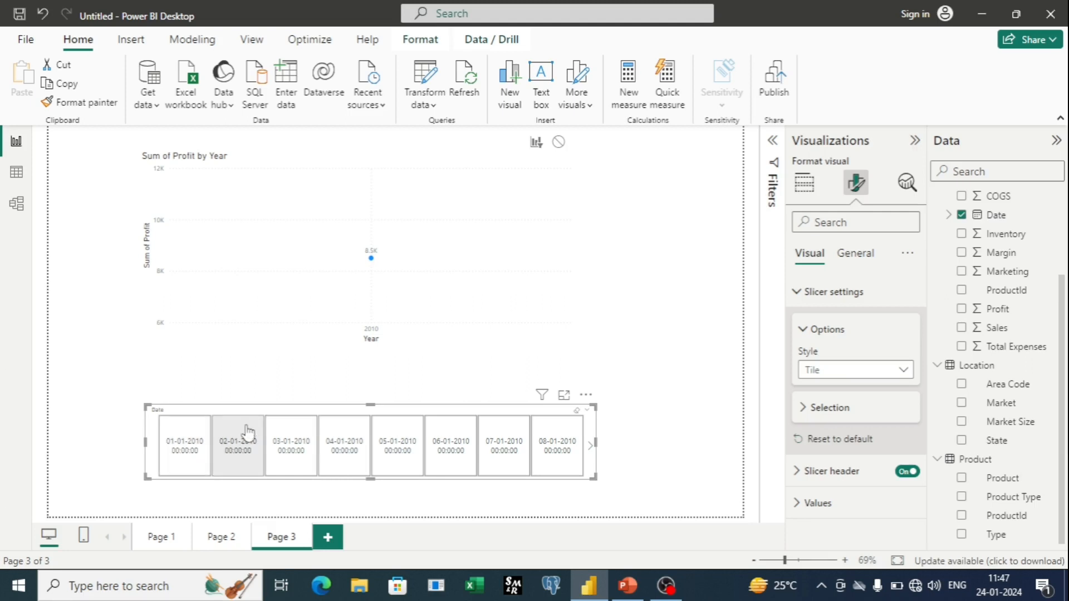
pyautogui.click(243, 443)
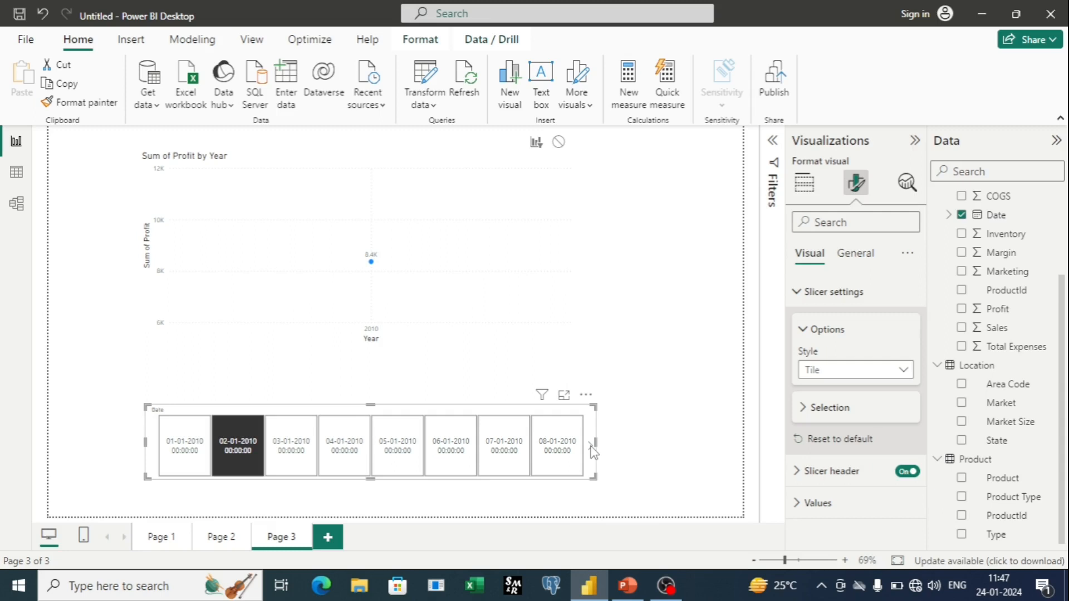
pyautogui.scroll(-12, 507, 452)
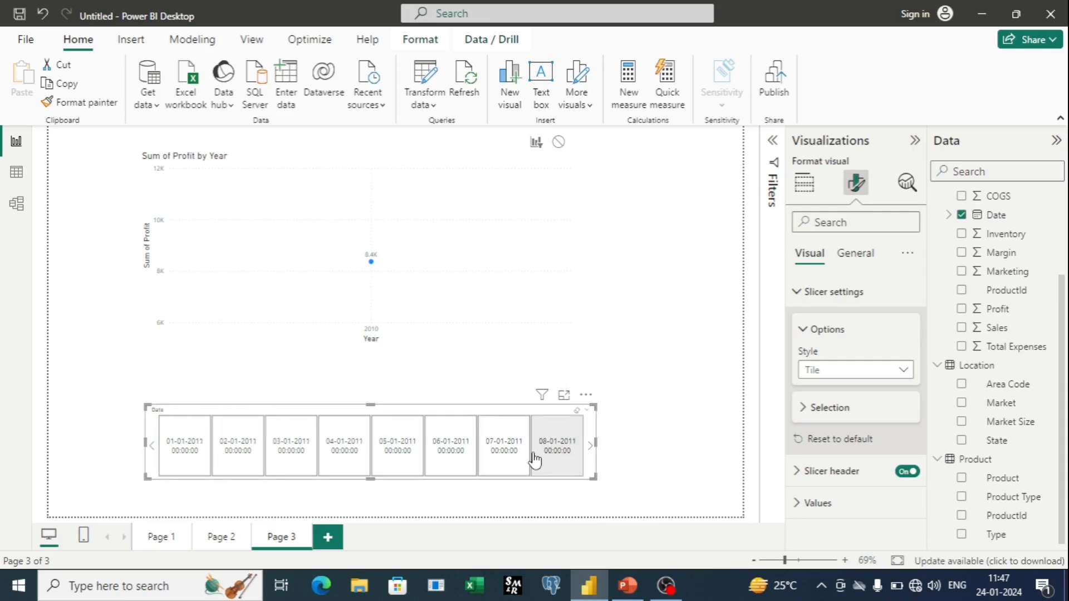
pyautogui.click(534, 460)
pyautogui.scroll(-2, 557, 454)
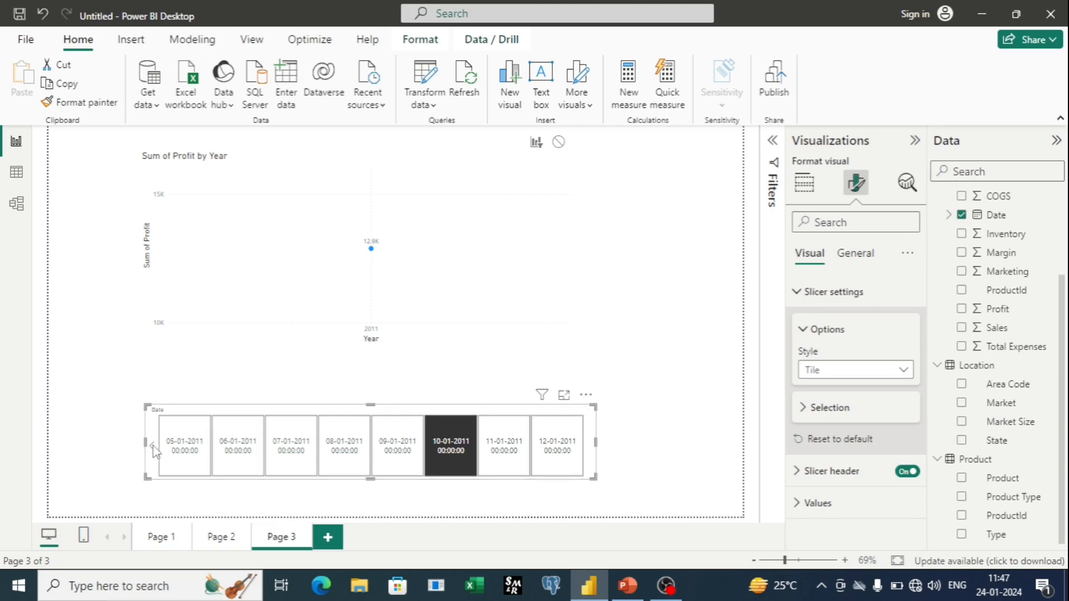
pyautogui.scroll(3, 152, 453)
pyautogui.scroll(1, 150, 456)
pyautogui.scroll(-4, 593, 457)
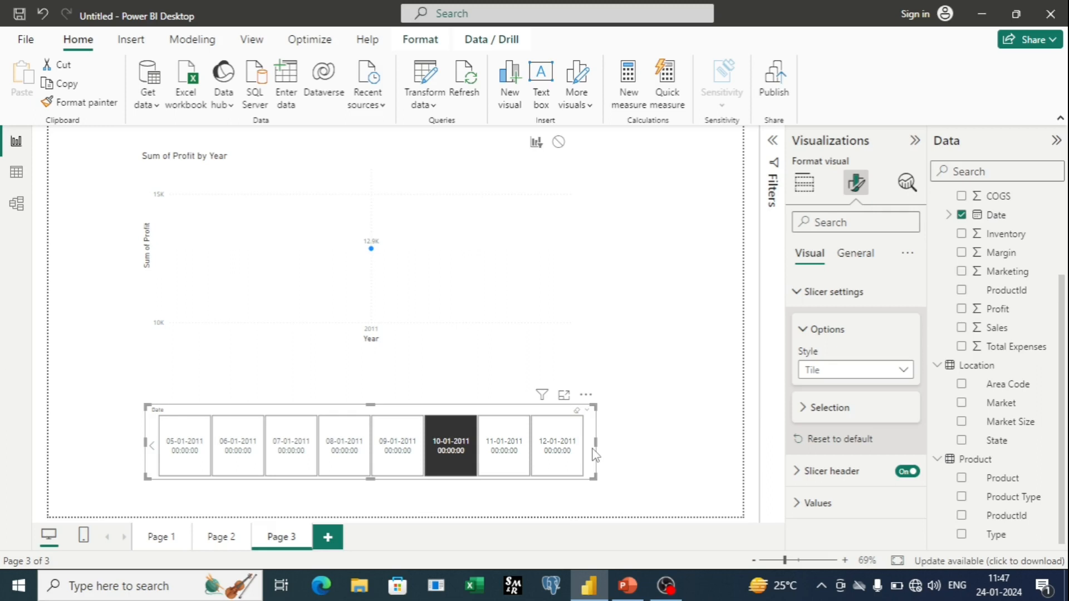
# - Change the date slicer to the Dropdown style and browse its list of dates
pyautogui.click(902, 371)
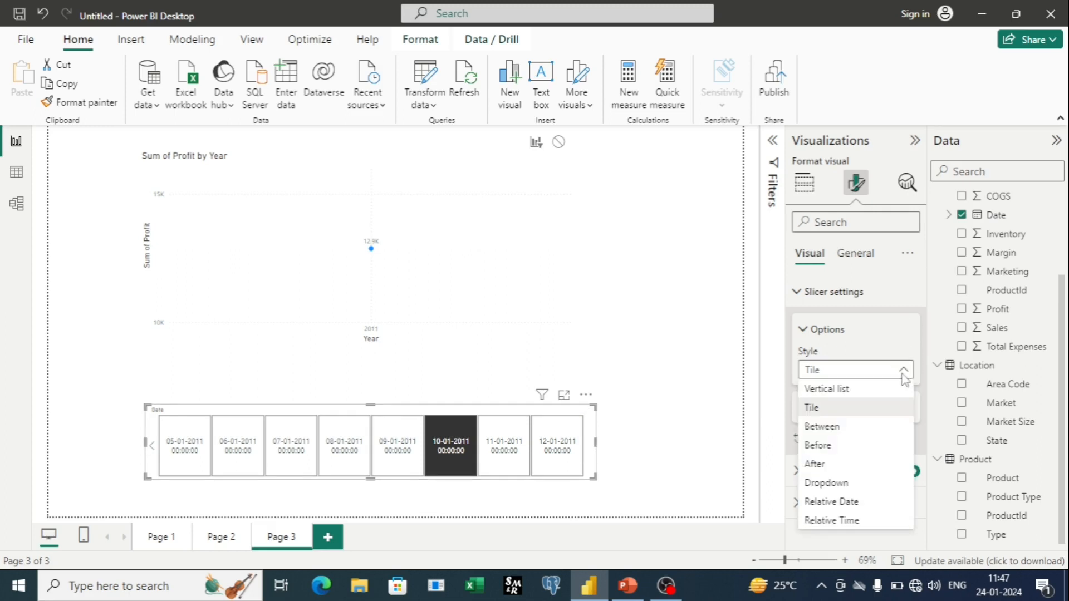
pyautogui.click(860, 483)
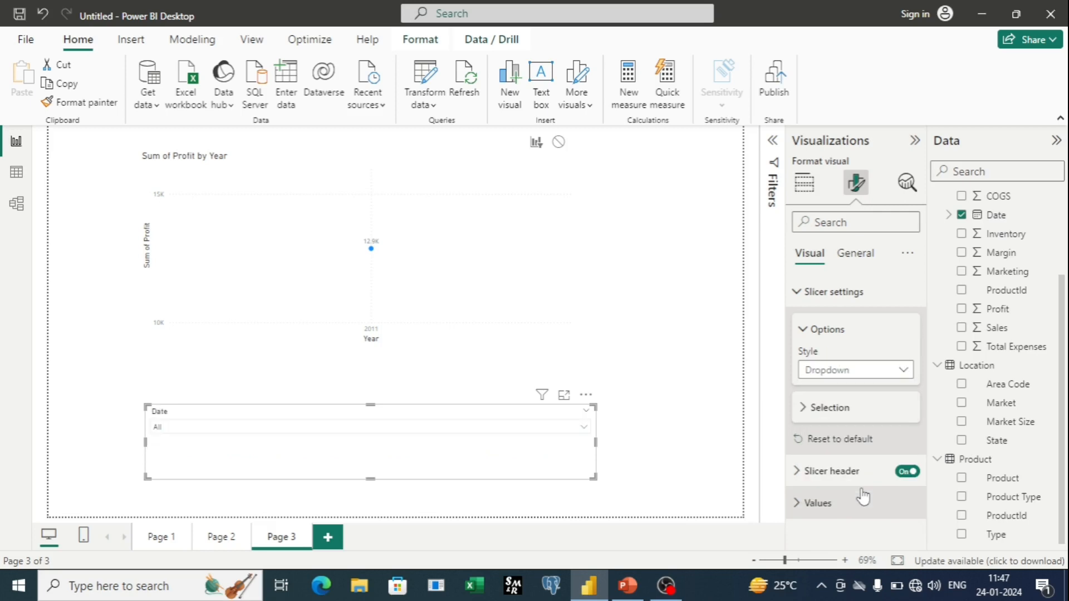
pyautogui.click(217, 427)
pyautogui.scroll(-10, 216, 394)
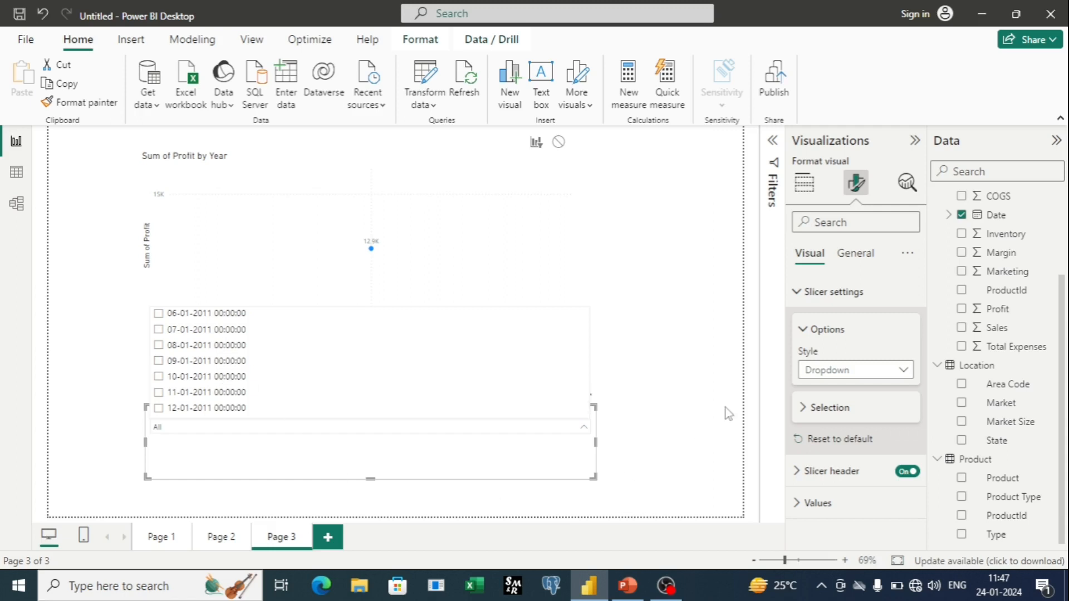
# - Change the date slicer to the Relative Date style and enlarge the report page view to 90%
pyautogui.click(903, 374)
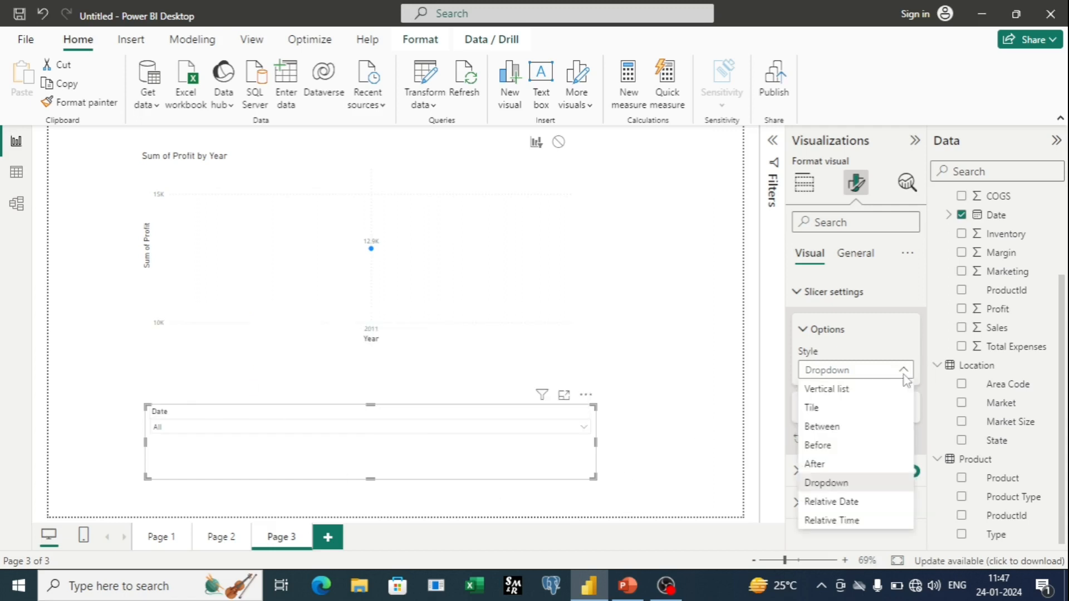
pyautogui.click(861, 506)
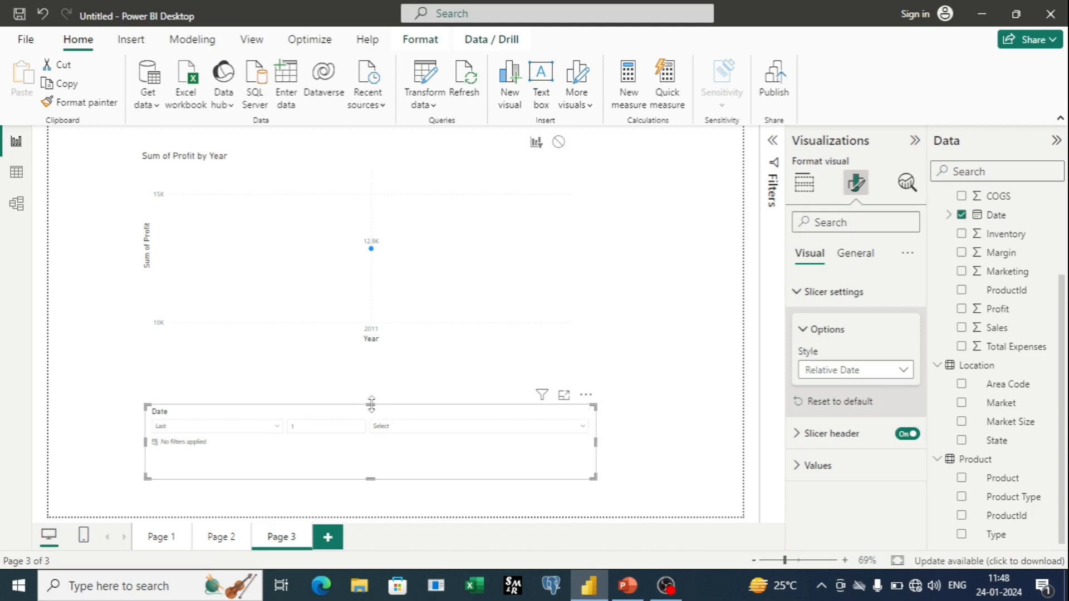
pyautogui.click(844, 560)
pyautogui.moveTo(221, 351); pyautogui.dragTo(166, 342)
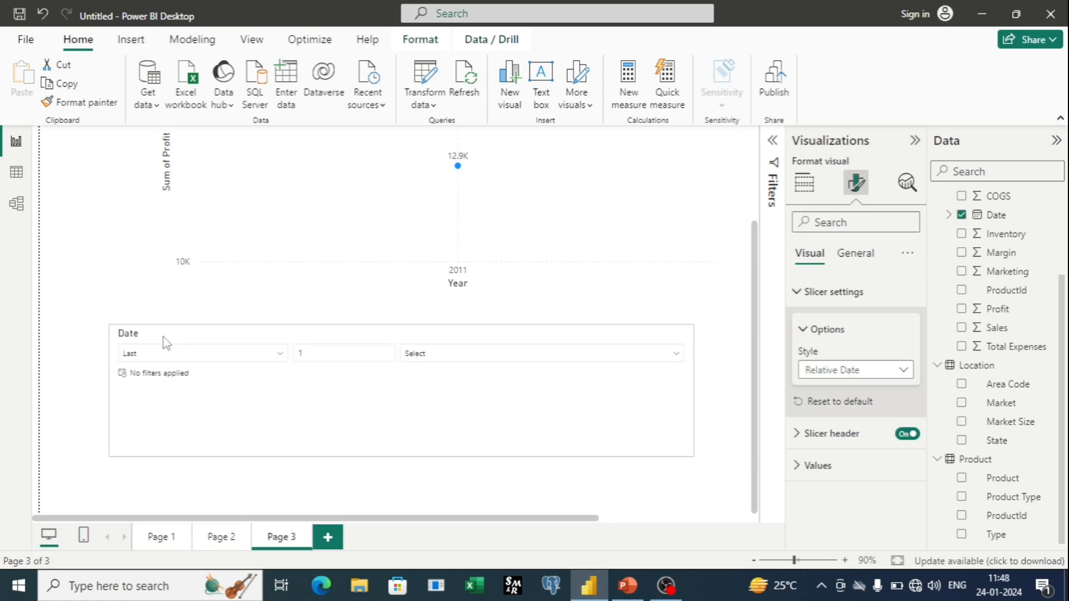
# - Set the relative date slicer to the last 15 weeks and check the profit chart
pyautogui.click(280, 353)
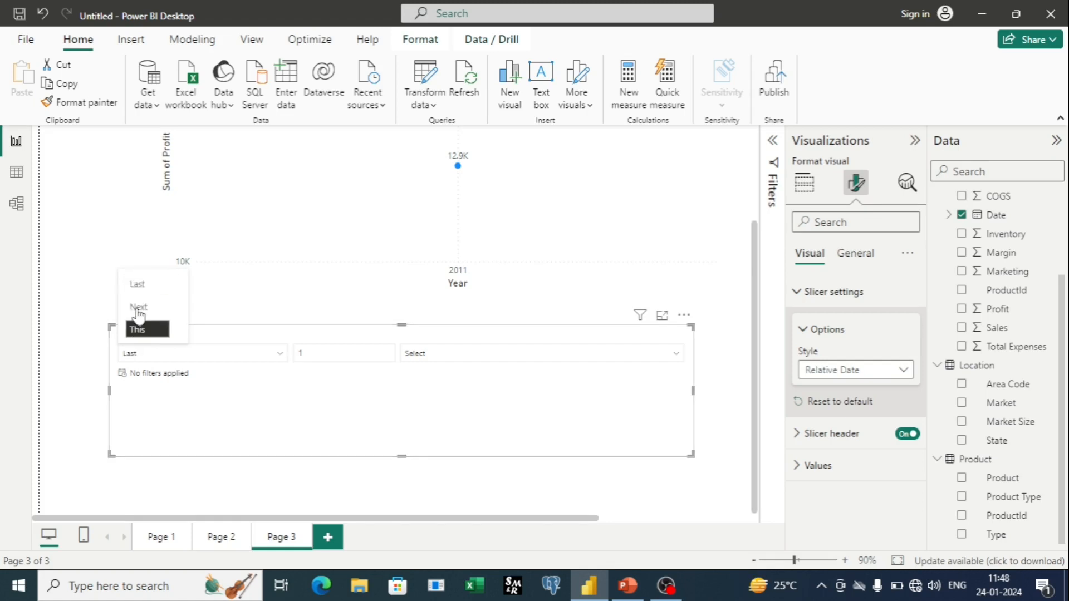
pyautogui.click(143, 357)
pyautogui.click(147, 359)
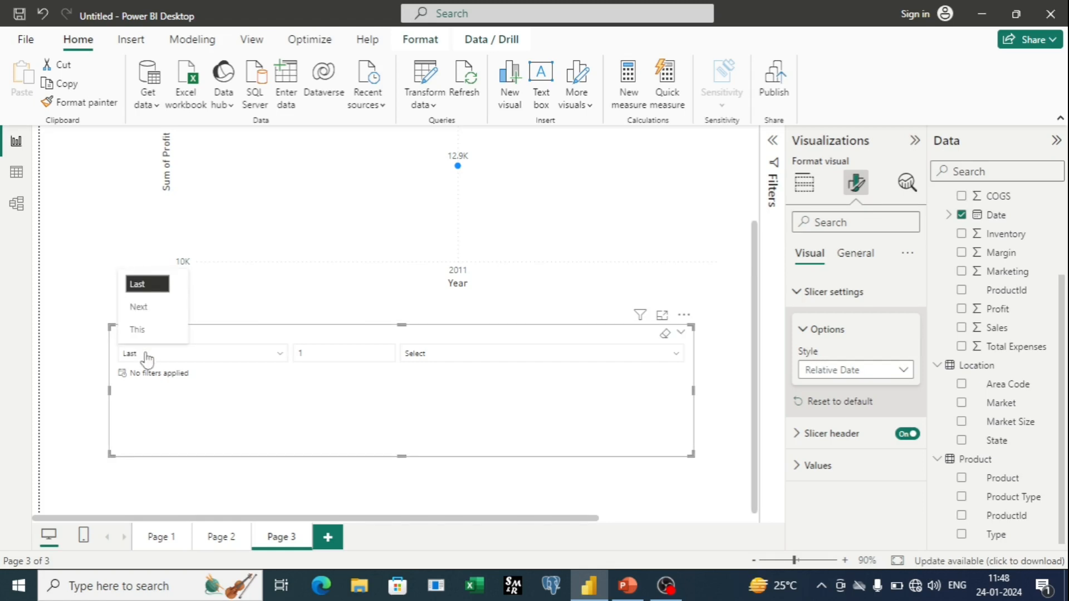
pyautogui.click(323, 359)
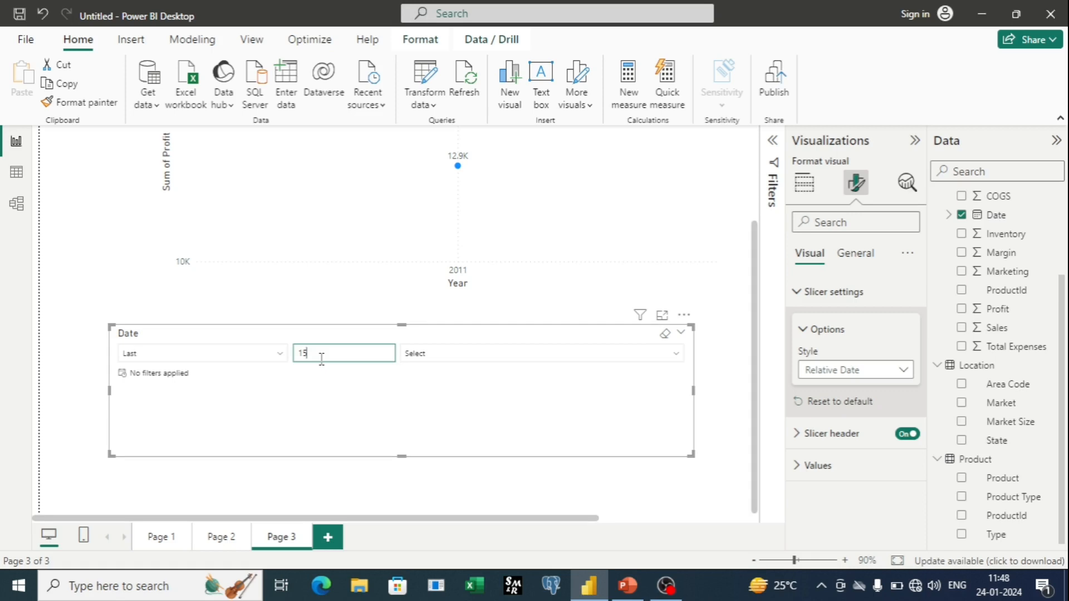
pyautogui.click(676, 359)
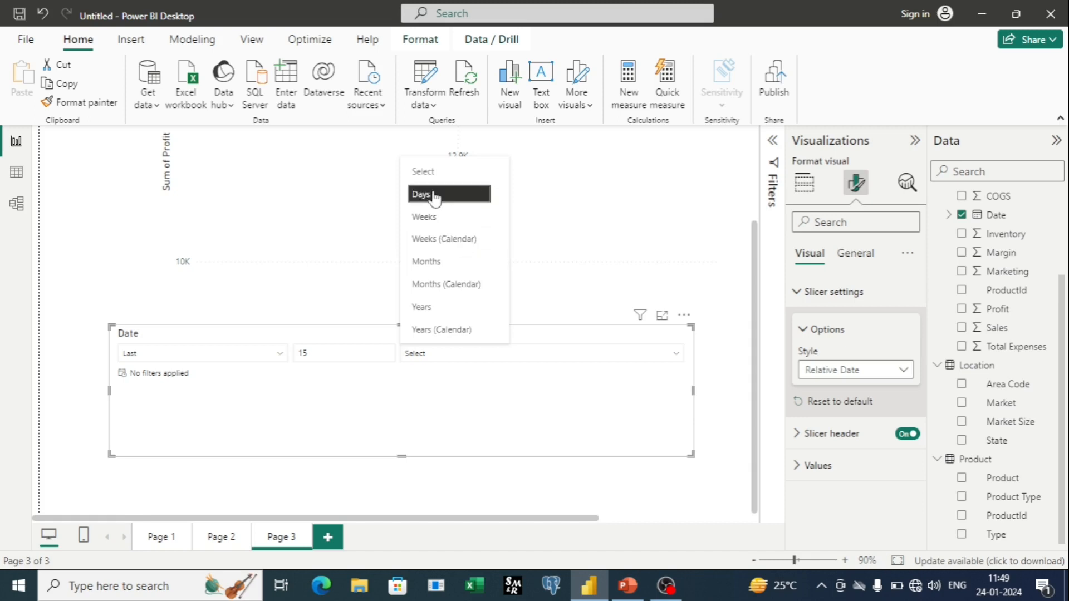
pyautogui.click(438, 217)
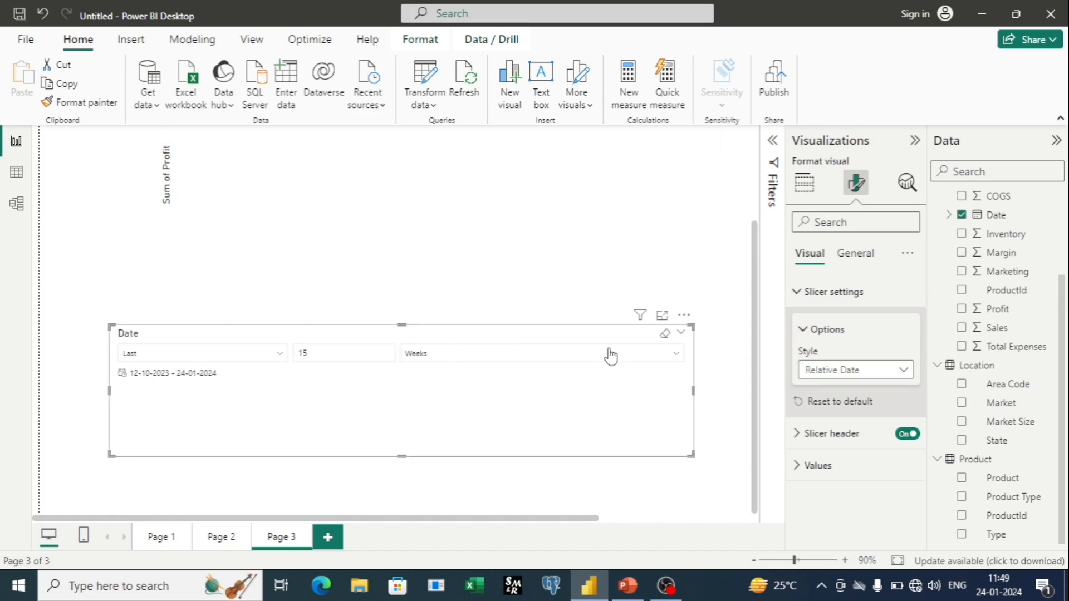
pyautogui.scroll(3, 348, 232)
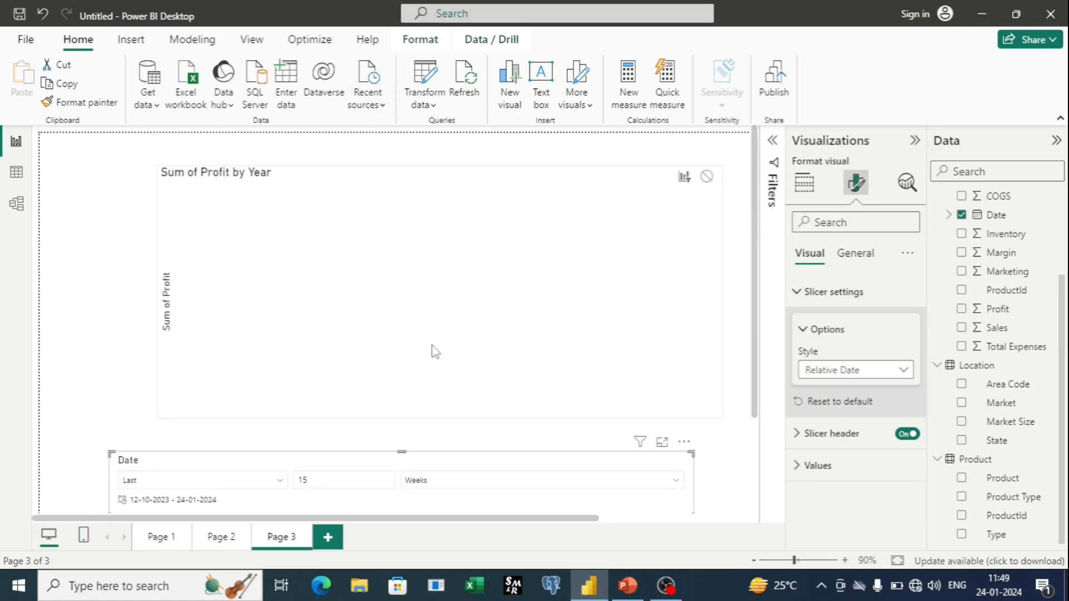
pyautogui.scroll(-3, 553, 312)
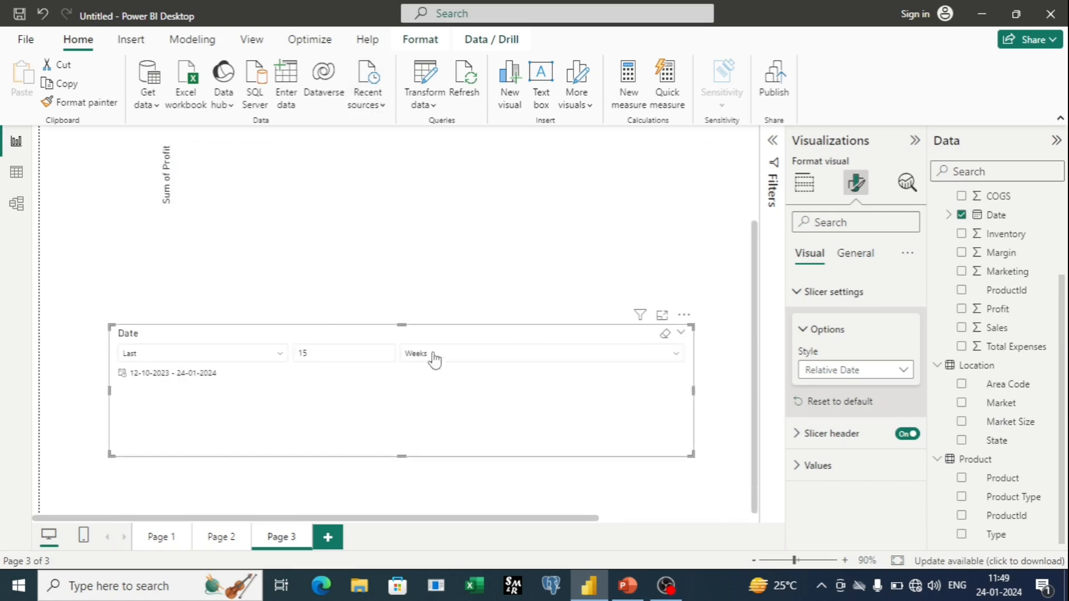
# - Set the relative date slicer to the last 1 year and move the slicer directly beneath the profit chart
pyautogui.click(678, 356)
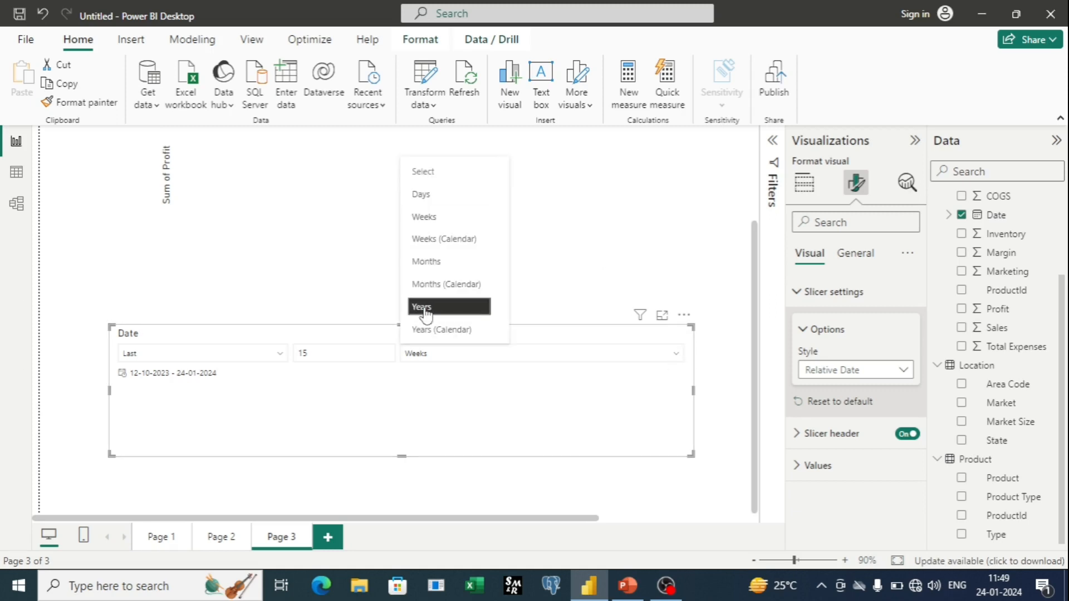
pyautogui.click(317, 353)
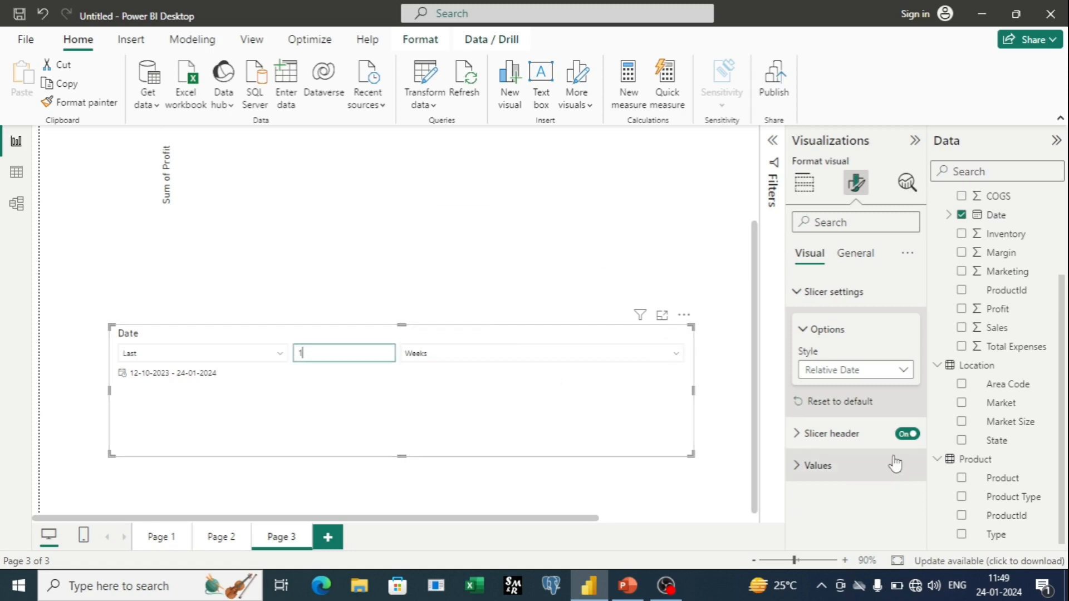
pyautogui.click(679, 357)
pyautogui.click(441, 306)
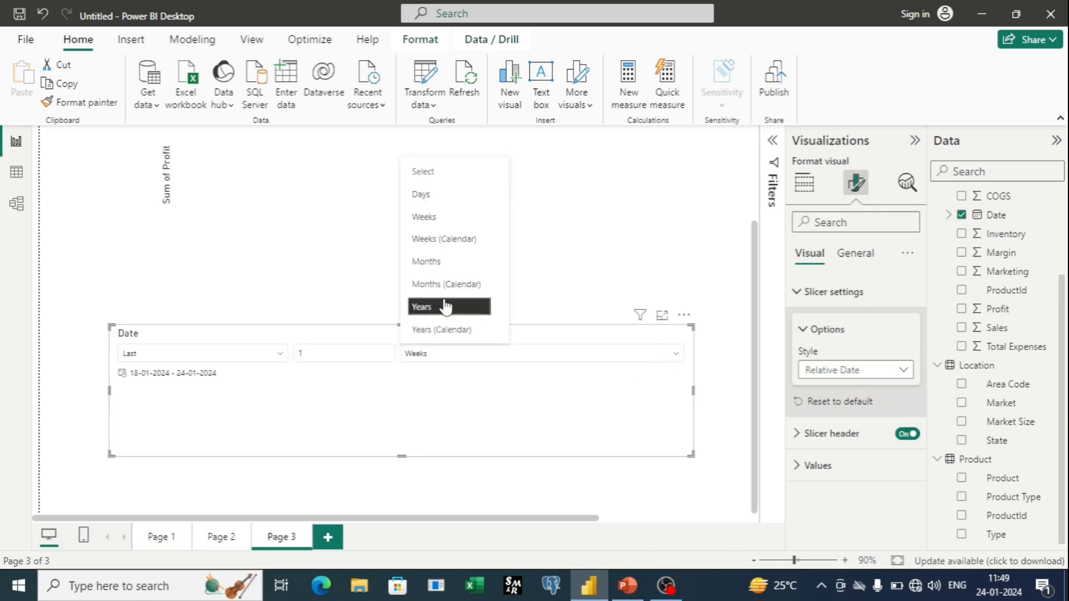
pyautogui.moveTo(562, 363); pyautogui.dragTo(659, 331)
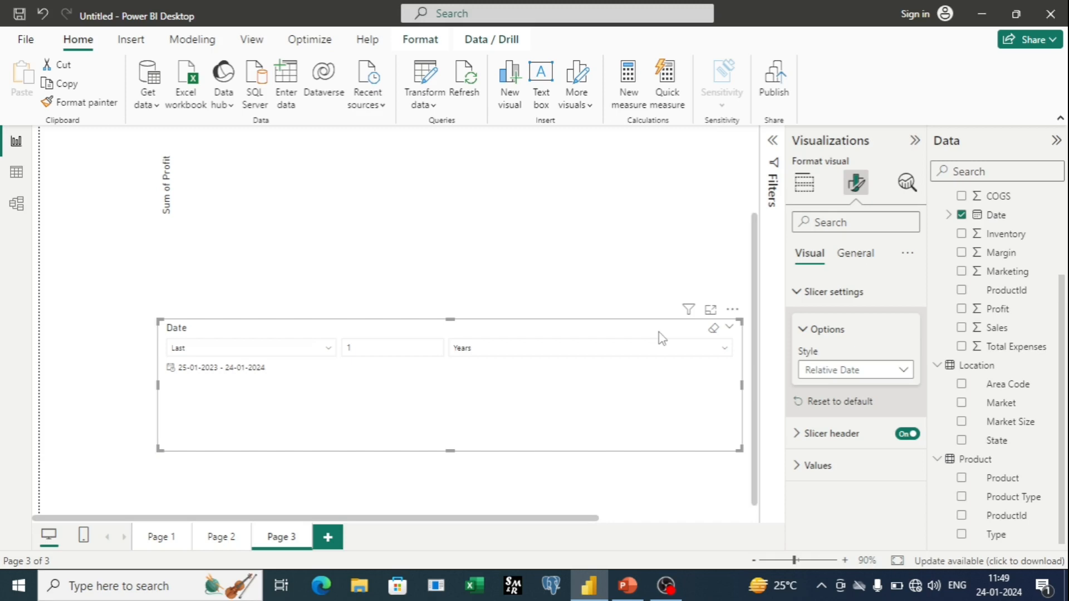
# - Check the current date and set the relative date slicer to the last 15 years
pyautogui.moveTo(968, 597)
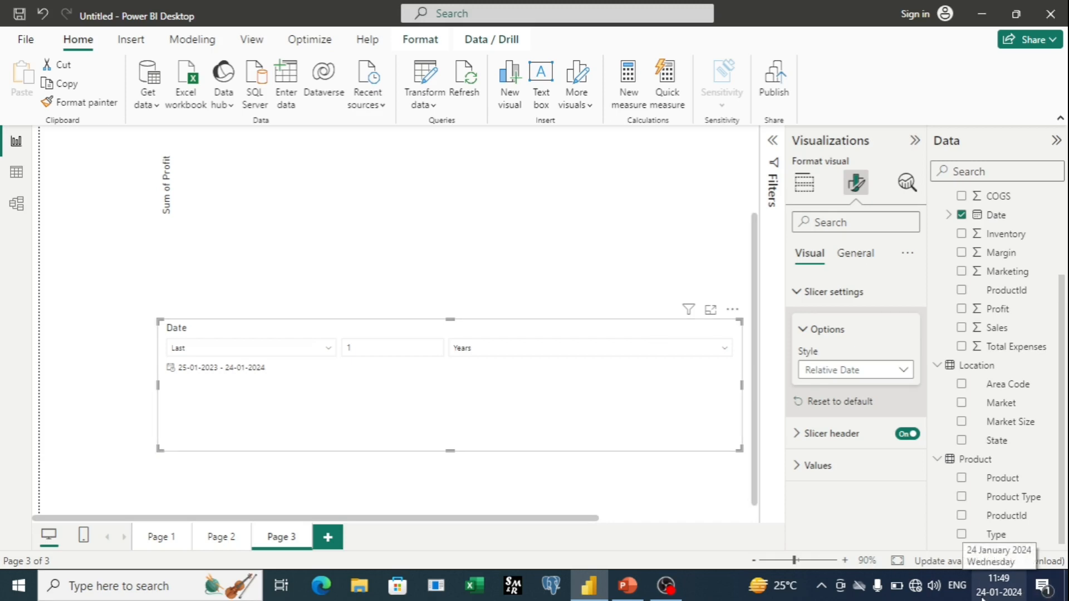
pyautogui.click(360, 347)
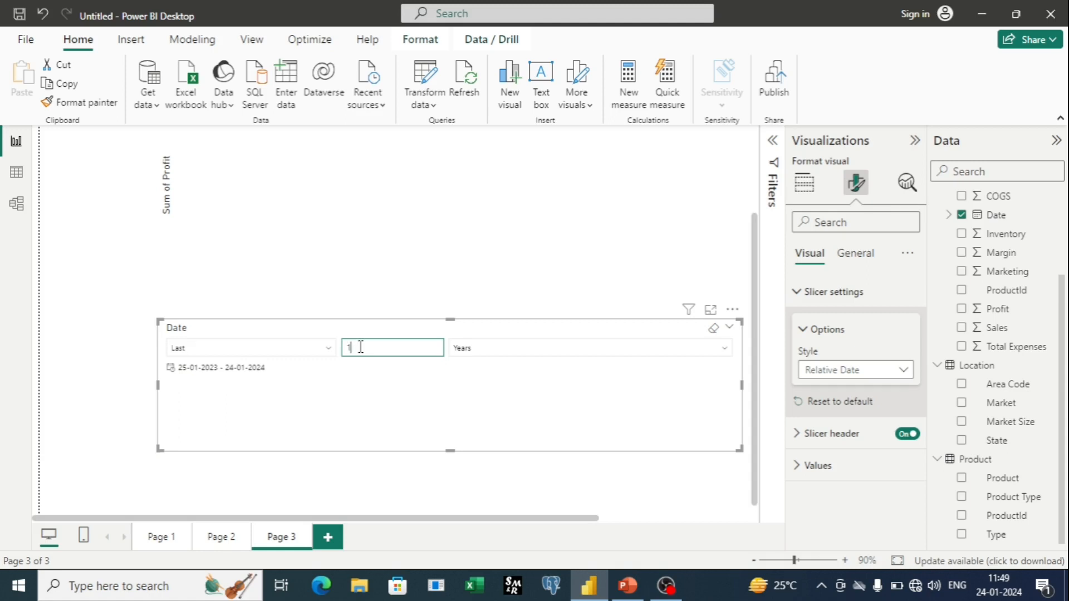
pyautogui.press('BackSpace')
pyautogui.write('5')
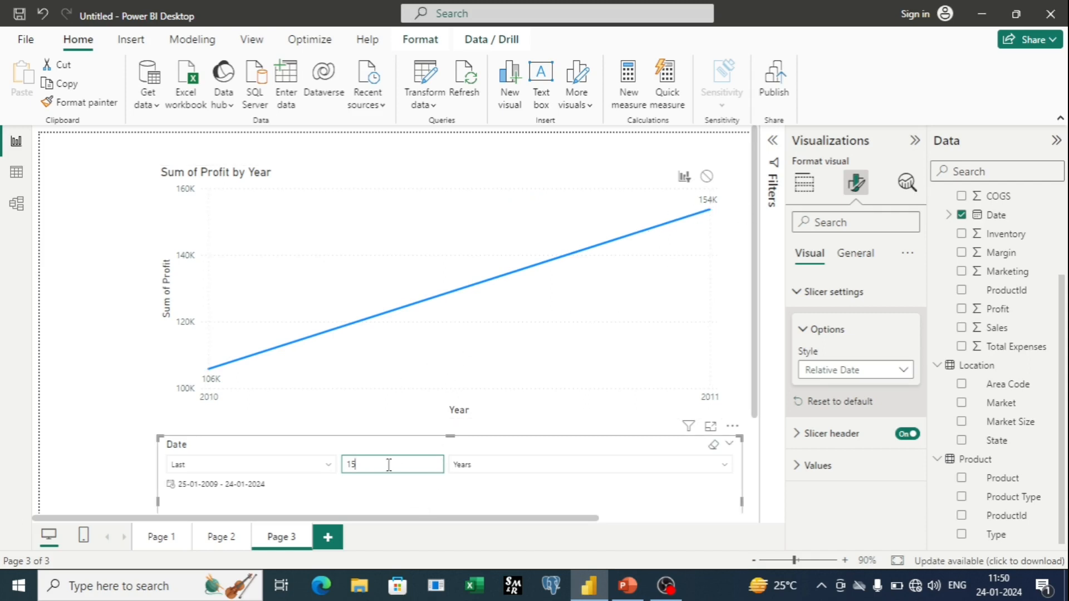
# - Set the relative date slicer to the last 10 years, check the profit chart, and return the slicer to the last 15 years
pyautogui.press('BackSpace')
pyautogui.press('BackSpace')
pyautogui.write('10')
pyautogui.scroll(-2, 387, 464)
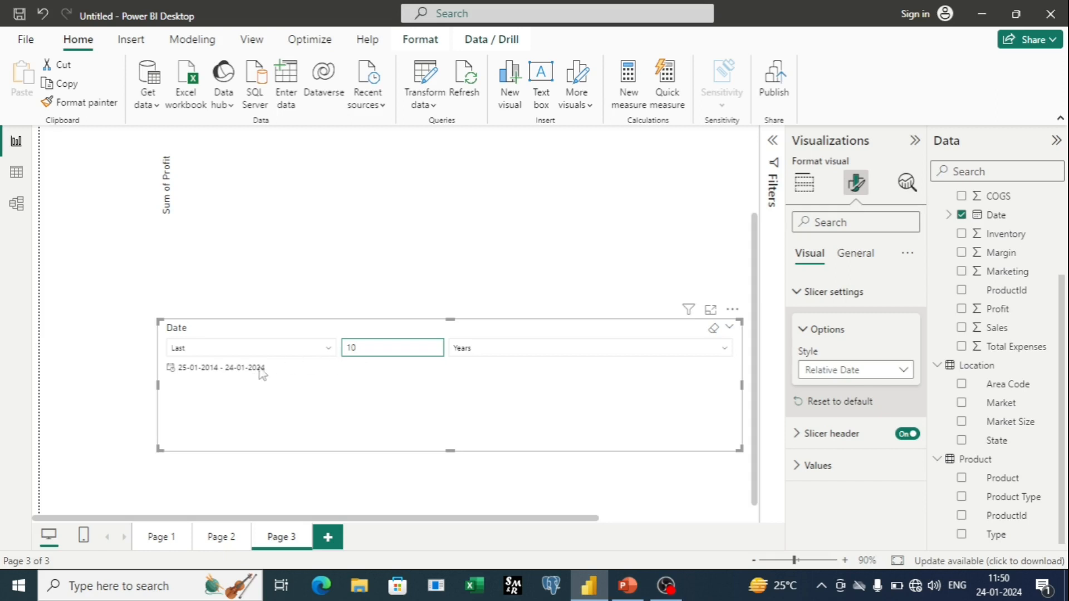
pyautogui.scroll(3, 374, 246)
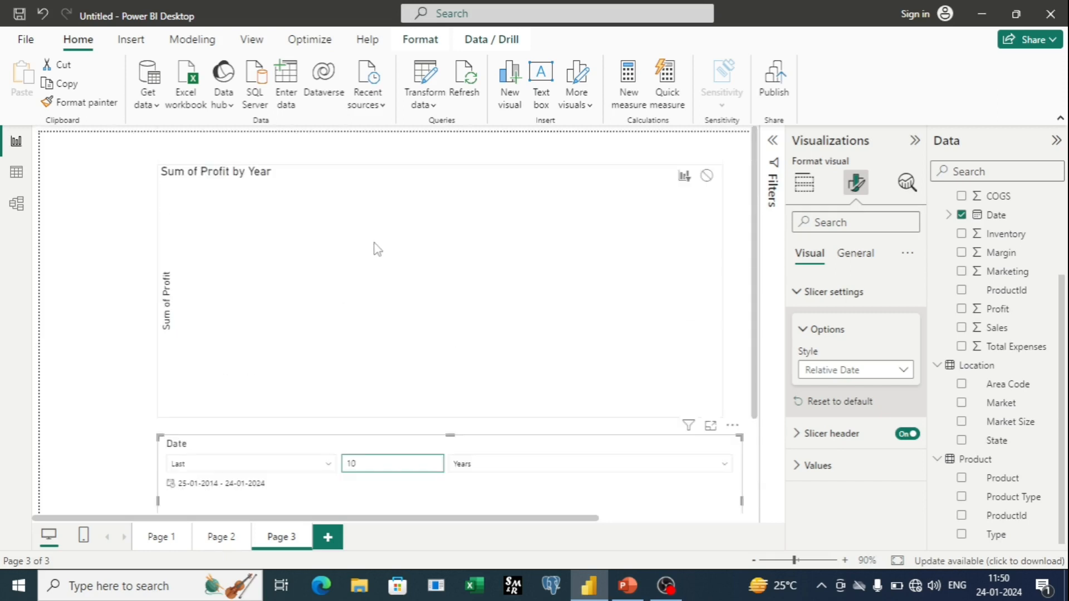
pyautogui.press('BackSpace')
pyautogui.write('5')
pyautogui.press('Return')
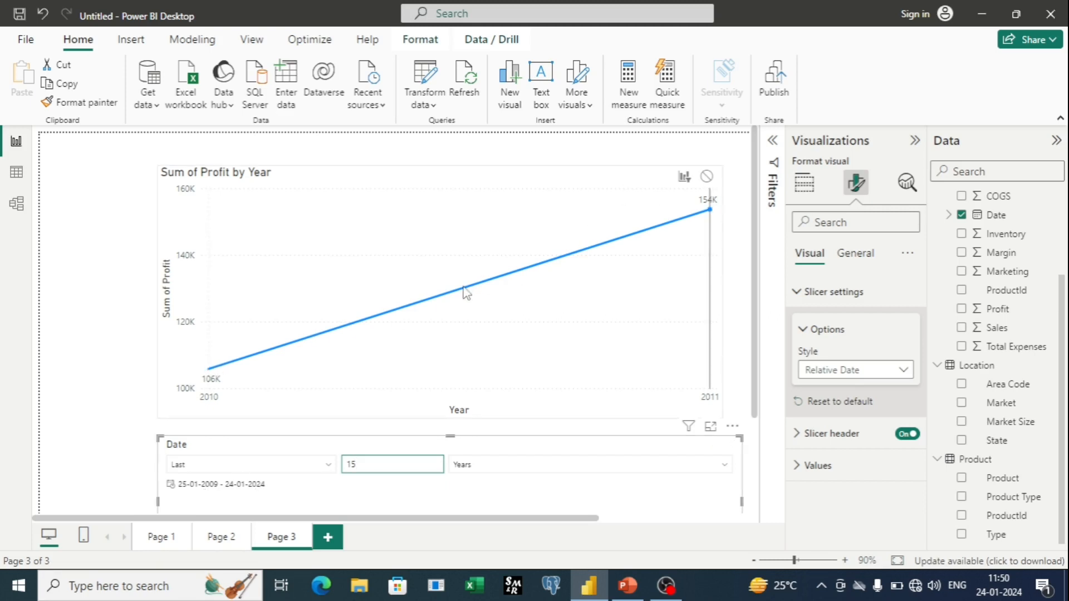
# - Try the relative date slicer with the next 15 years and with this year
pyautogui.click(326, 465)
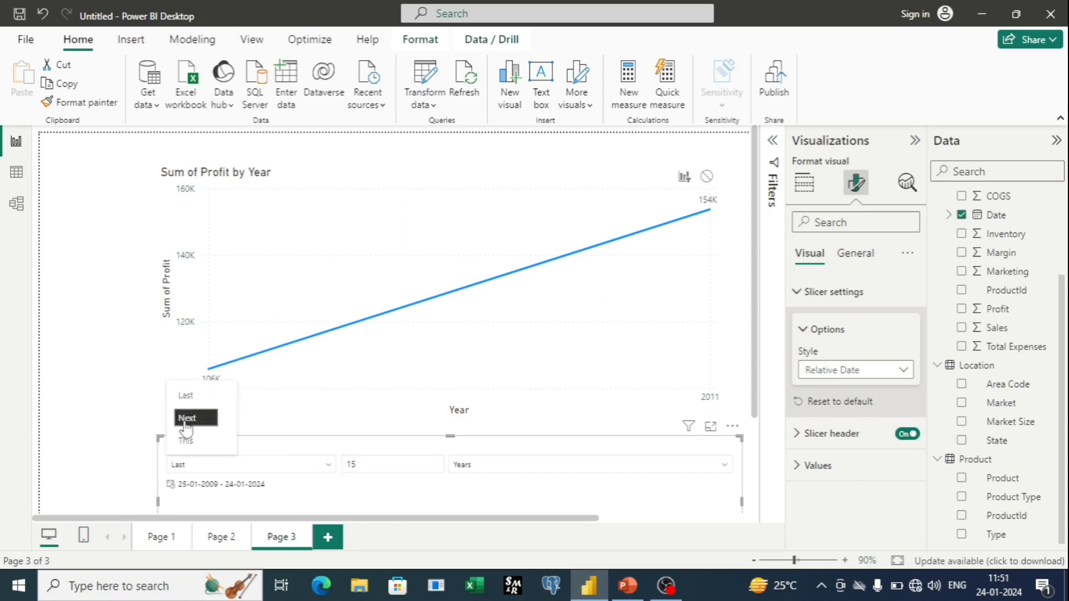
pyautogui.click(185, 422)
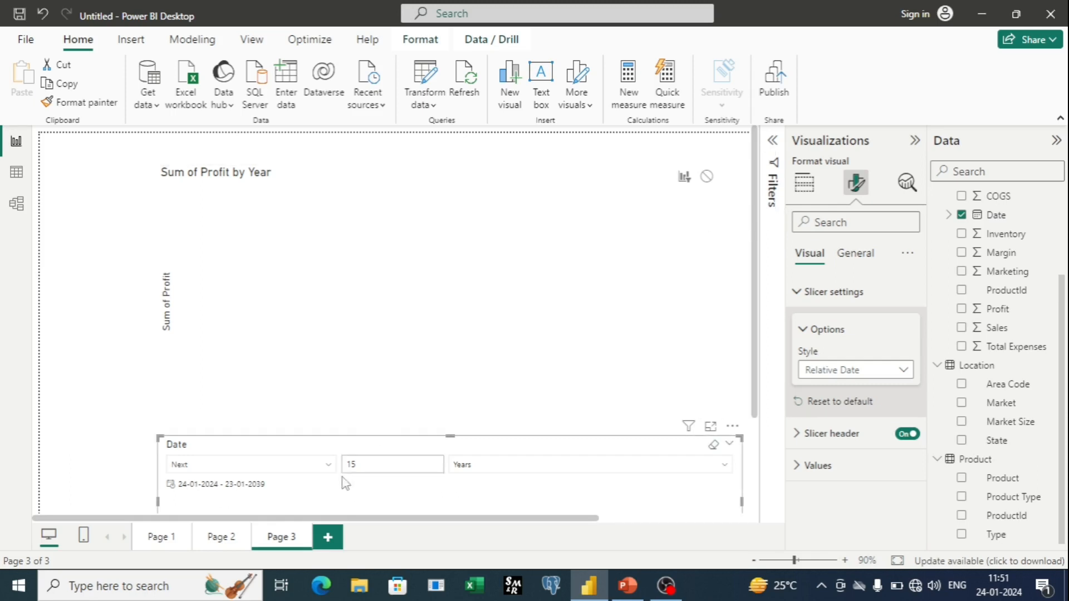
pyautogui.click(223, 465)
pyautogui.click(198, 441)
# - Change the date slicer to the Between style and limit its range to 01-01-2010 through 26-12-2010
pyautogui.click(907, 380)
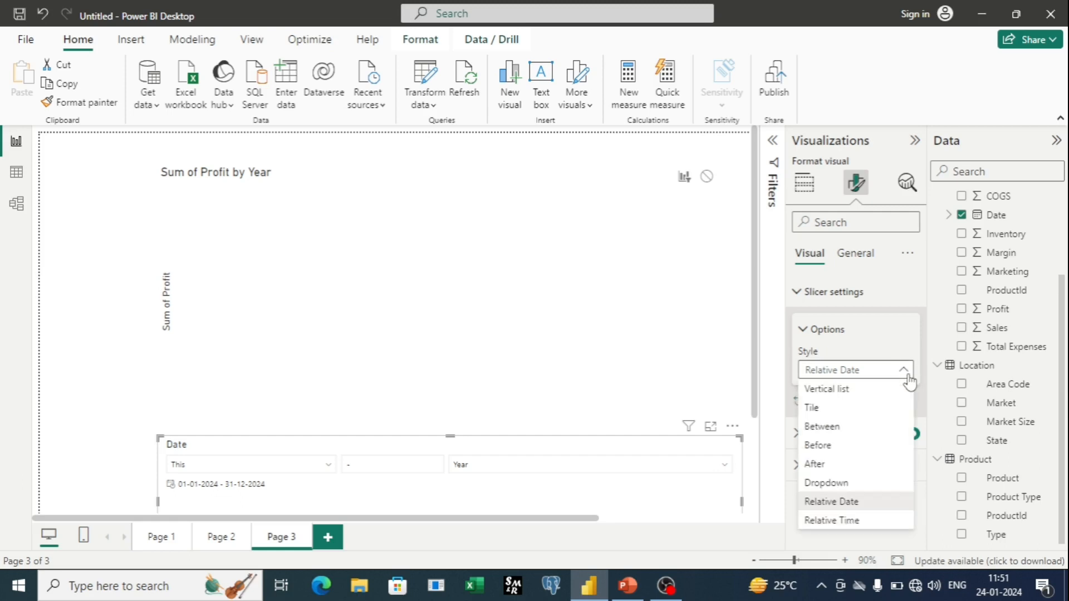
pyautogui.click(847, 427)
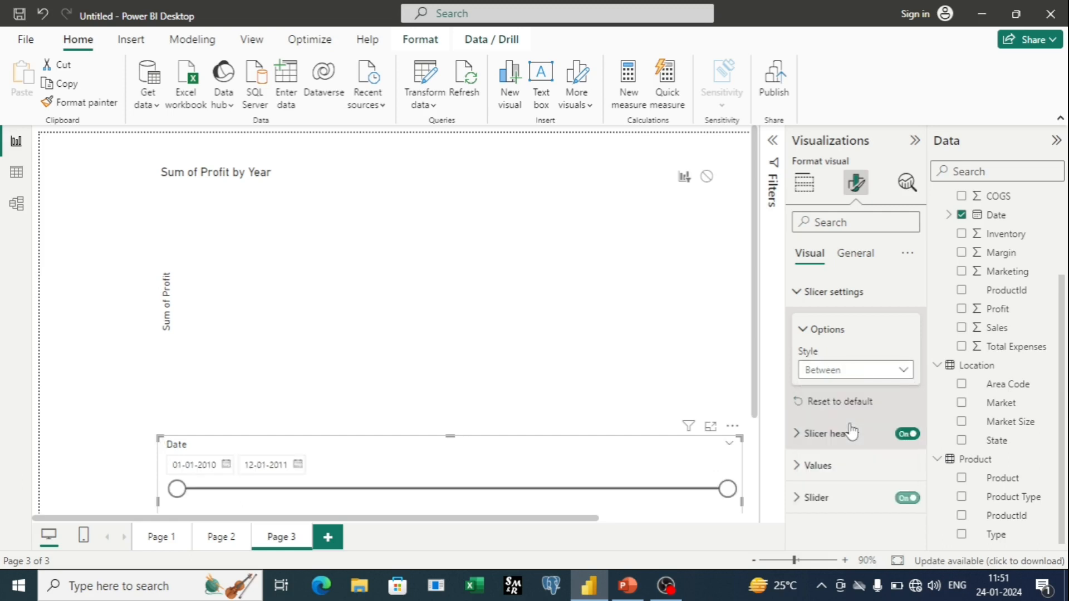
pyautogui.scroll(-3, 296, 373)
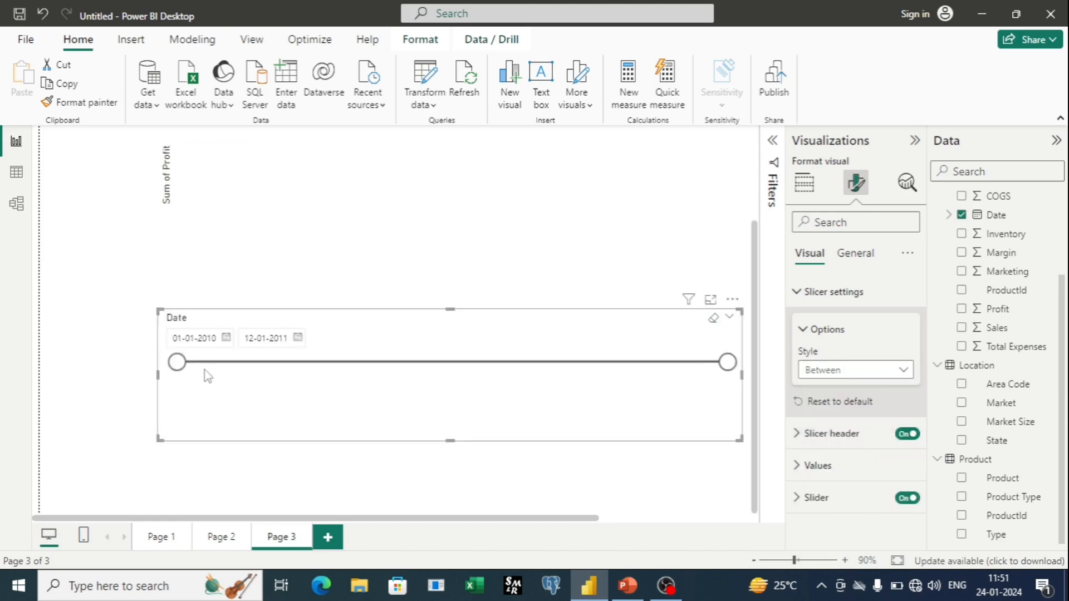
pyautogui.moveTo(177, 362); pyautogui.dragTo(271, 362)
pyautogui.moveTo(731, 367); pyautogui.dragTo(702, 363)
pyautogui.moveTo(276, 363); pyautogui.dragTo(177, 363)
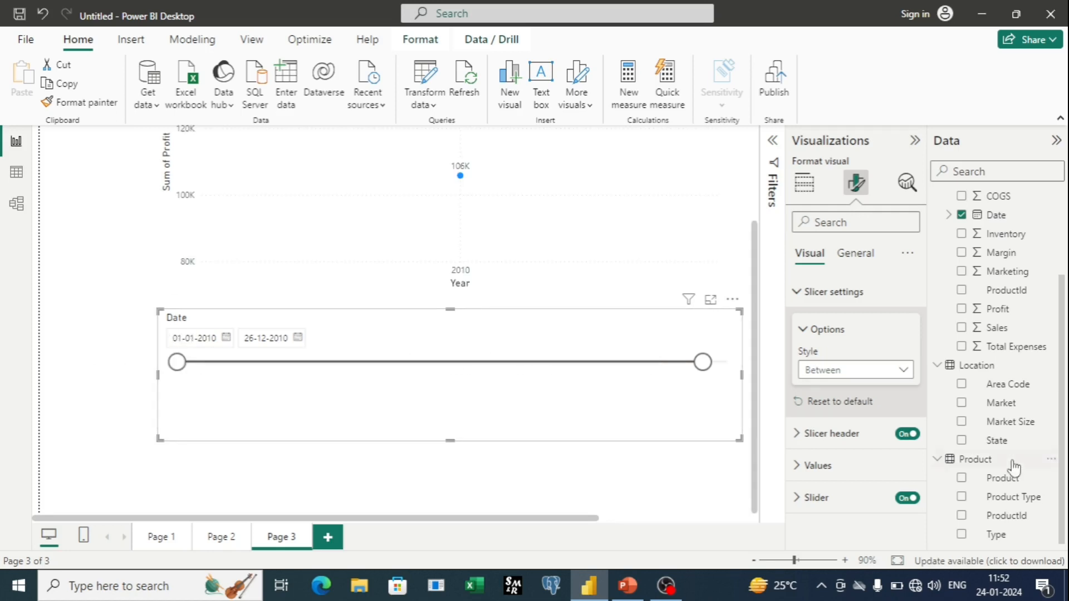
# - Examine the date slicer's header formatting options, including its text and border settings
pyautogui.click(800, 443)
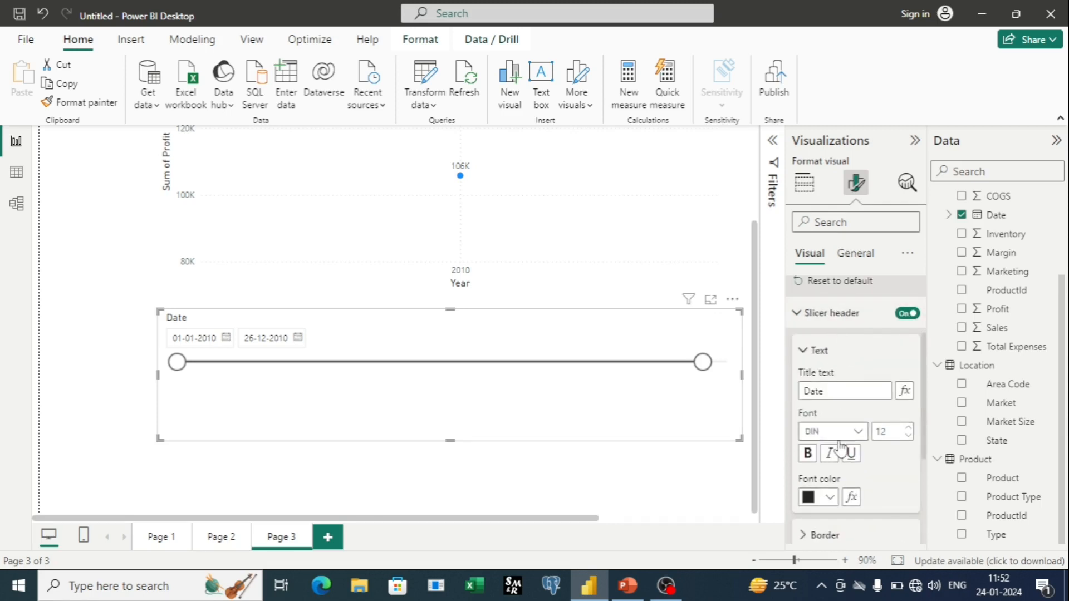
pyautogui.scroll(-3, 857, 468)
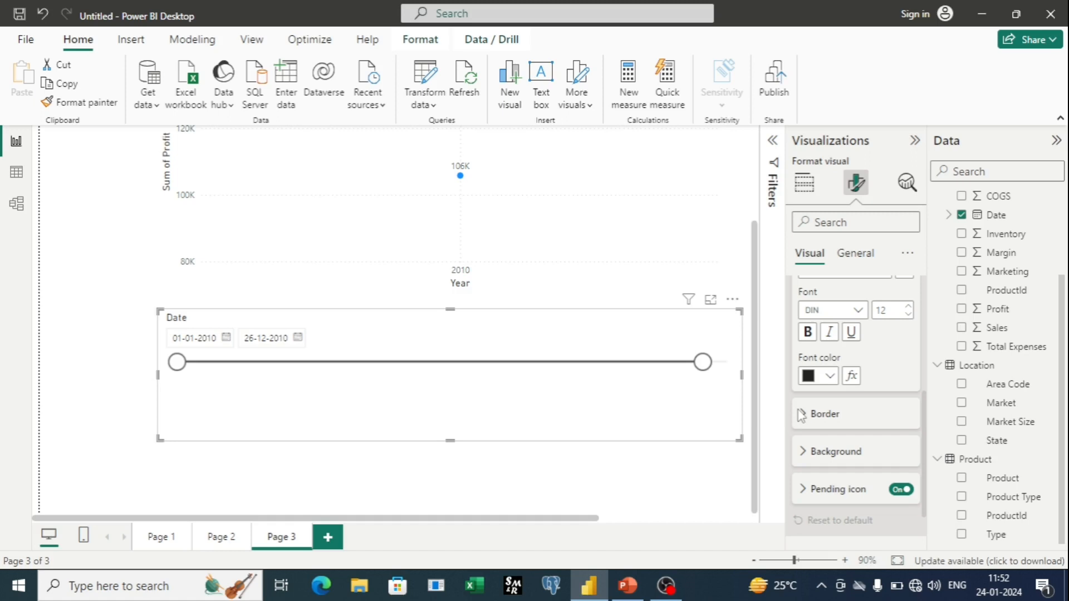
pyautogui.click(805, 428)
pyautogui.scroll(-1, 805, 428)
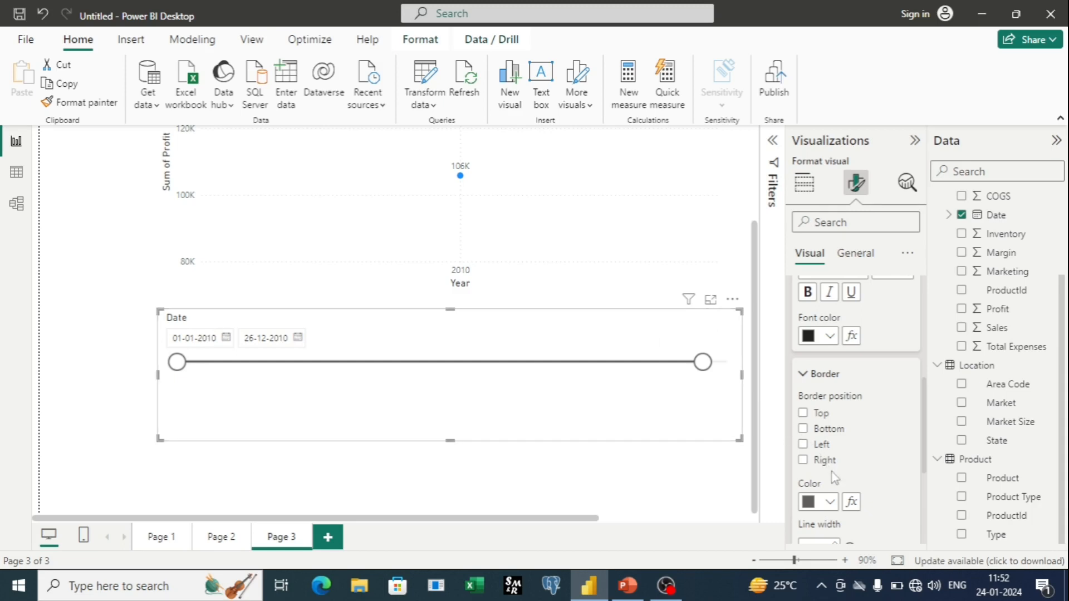
pyautogui.scroll(-2, 832, 471)
pyautogui.scroll(-3, 849, 454)
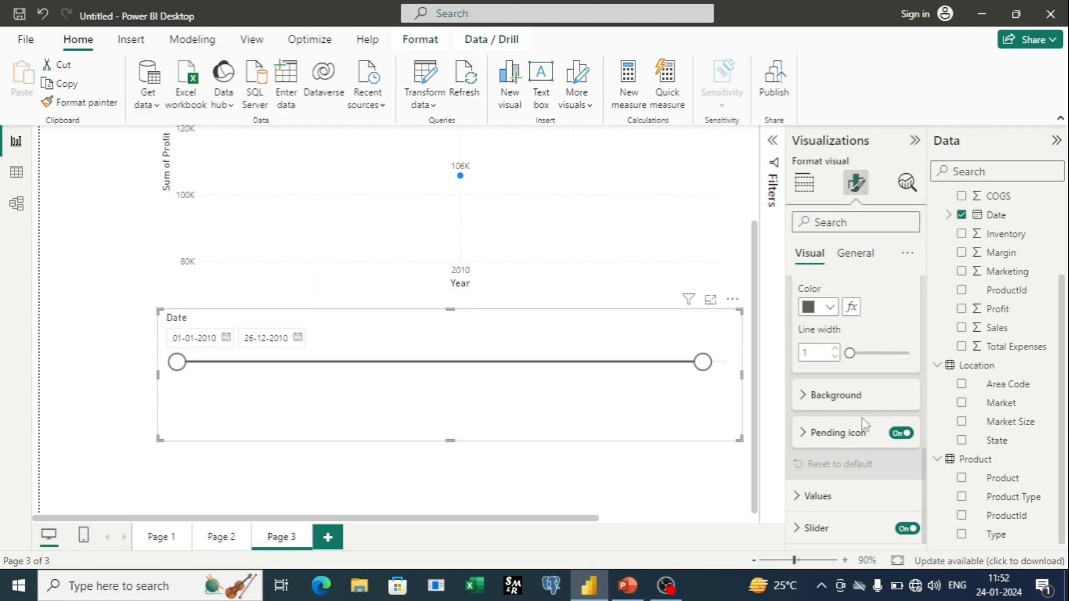
pyautogui.scroll(5, 865, 428)
pyautogui.hotkey('alt', 'Tab')
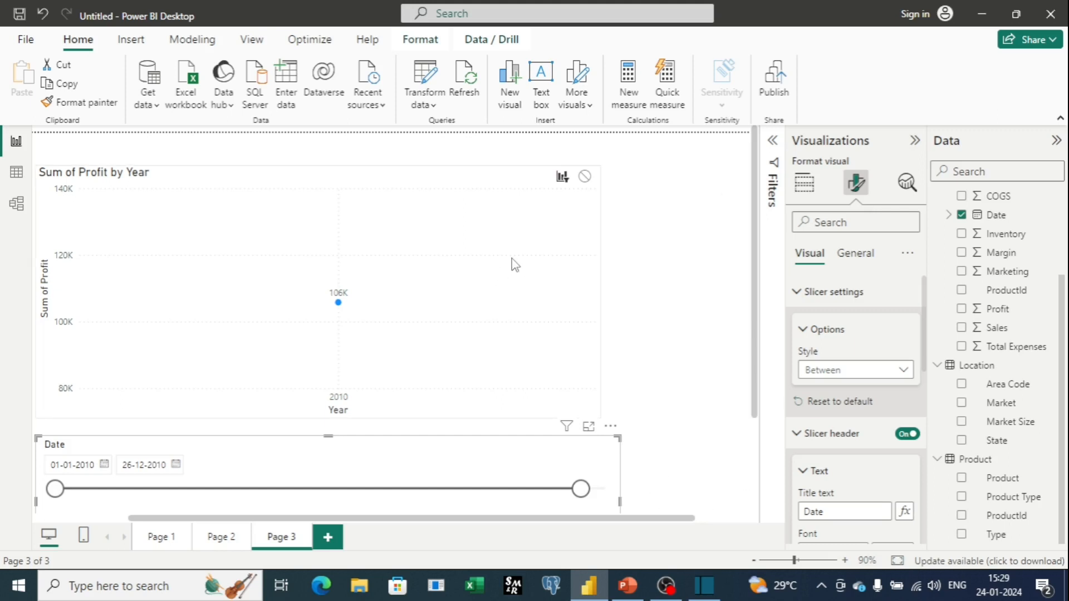
# - Highlight Darjeeling in the Page 1 sales bar chart to cross-filter the pie chart, and review the visuals on Pages 2 and 3
pyautogui.moveTo(513, 265)
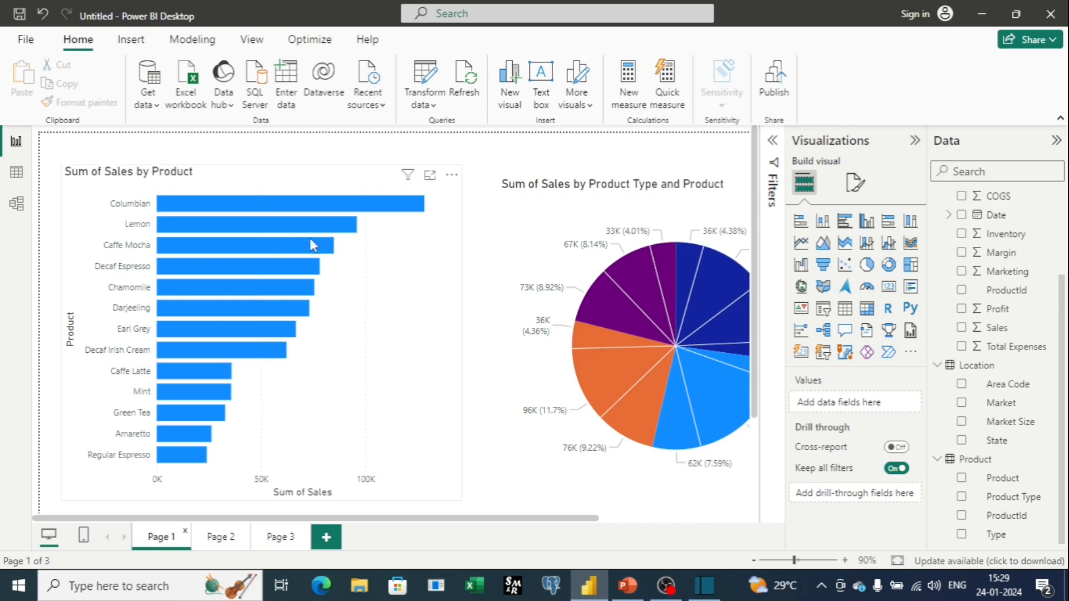
pyautogui.click(248, 308)
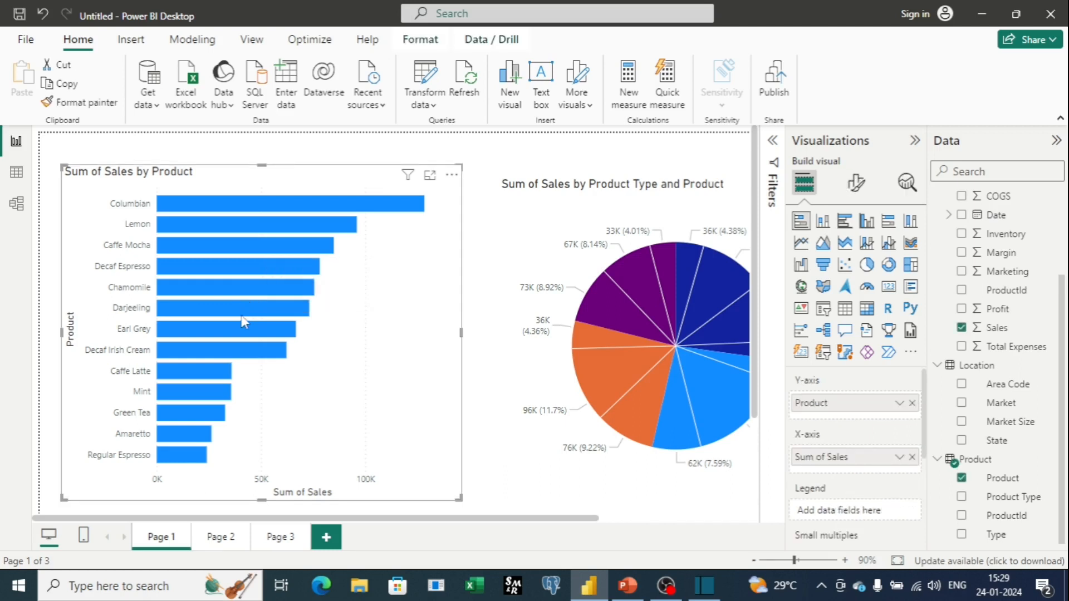
pyautogui.click(248, 309)
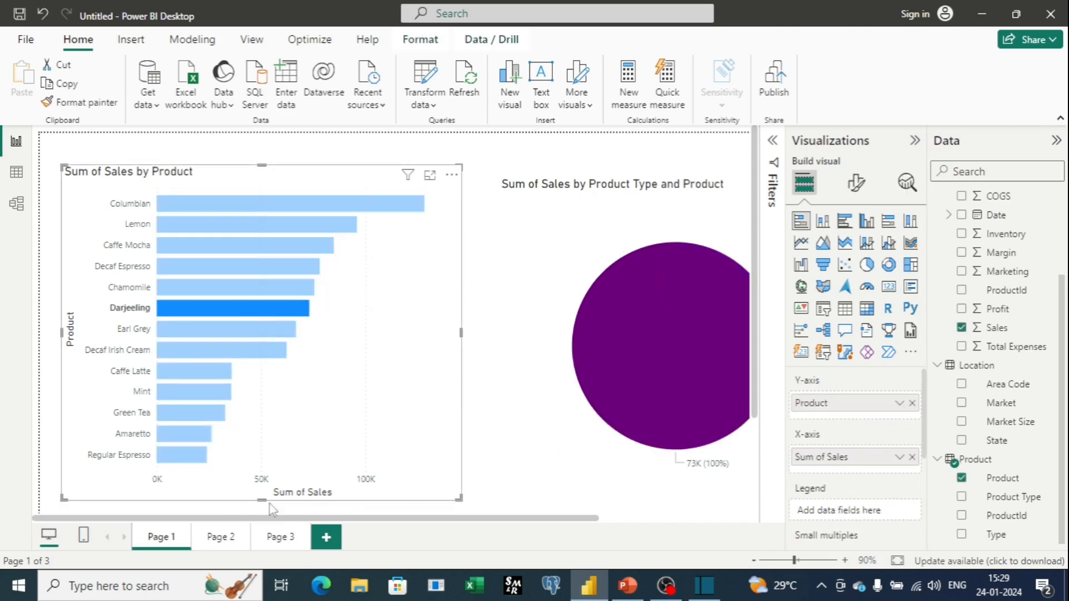
pyautogui.click(232, 543)
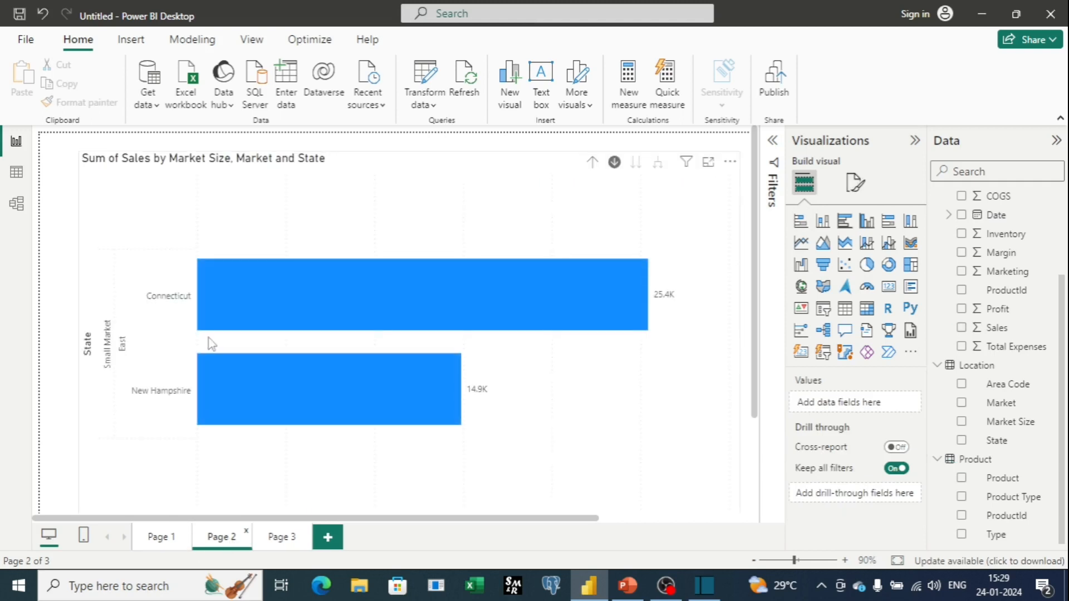
pyautogui.click(572, 419)
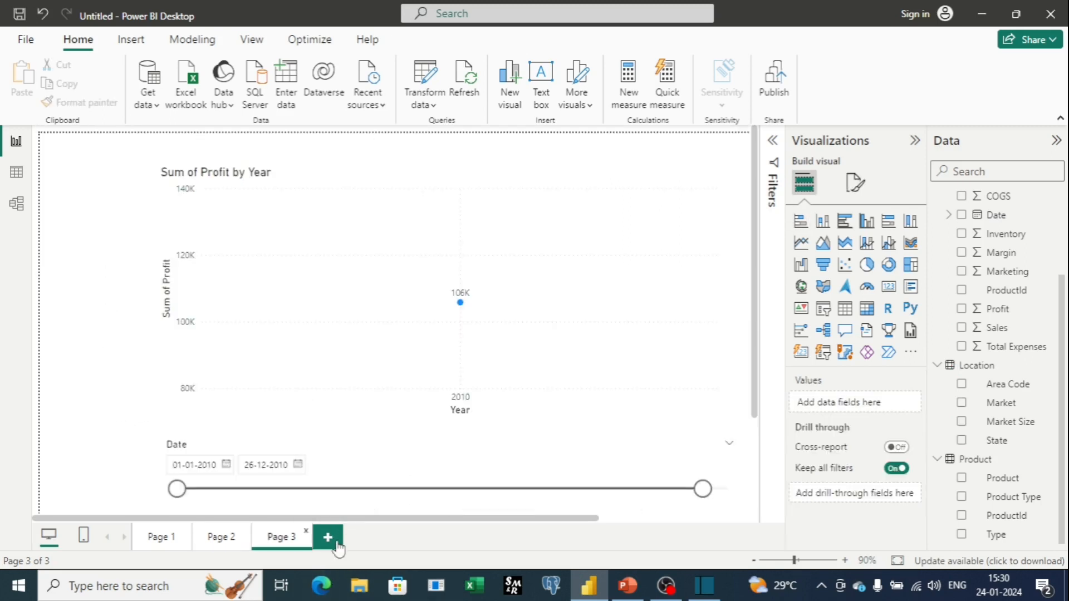
# - Add a fourth report page with a stacked bar chart of Profit by Product, and move and slightly enlarge the chart
pyautogui.click(328, 538)
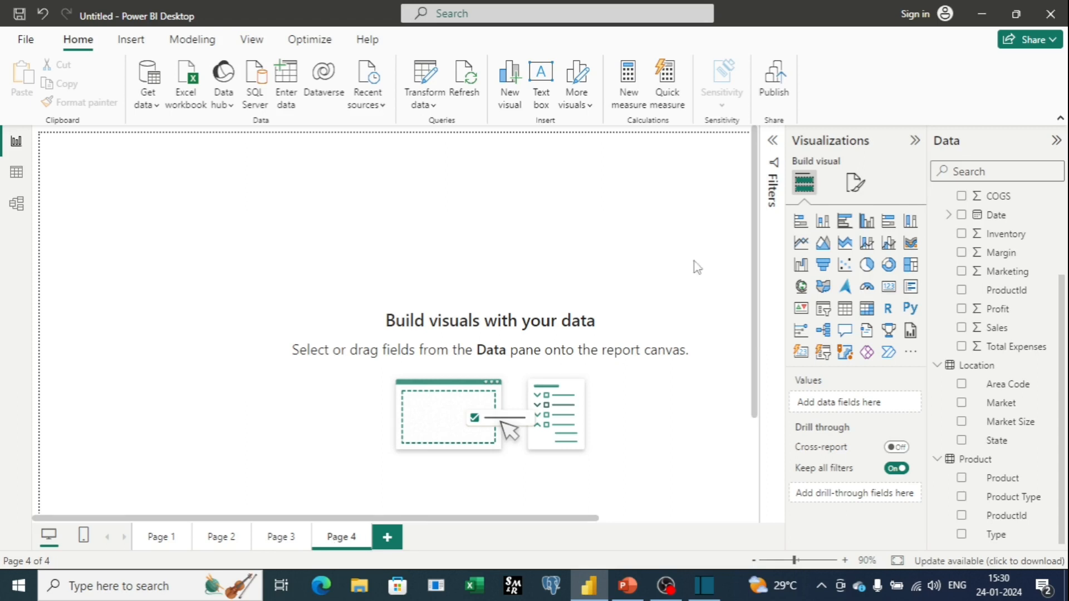
pyautogui.click(801, 221)
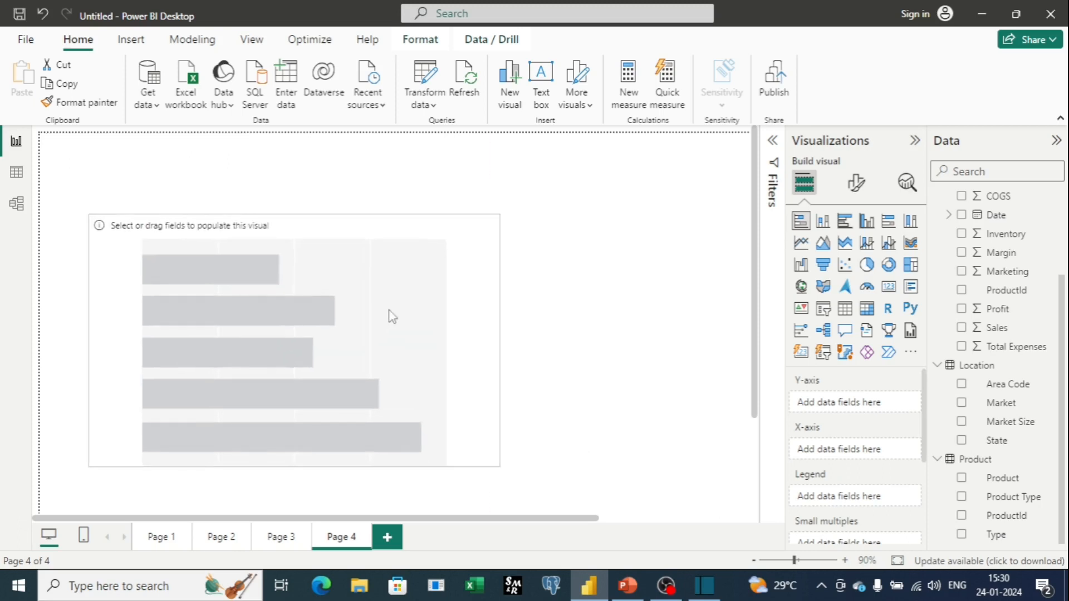
pyautogui.moveTo(392, 316); pyautogui.dragTo(382, 304)
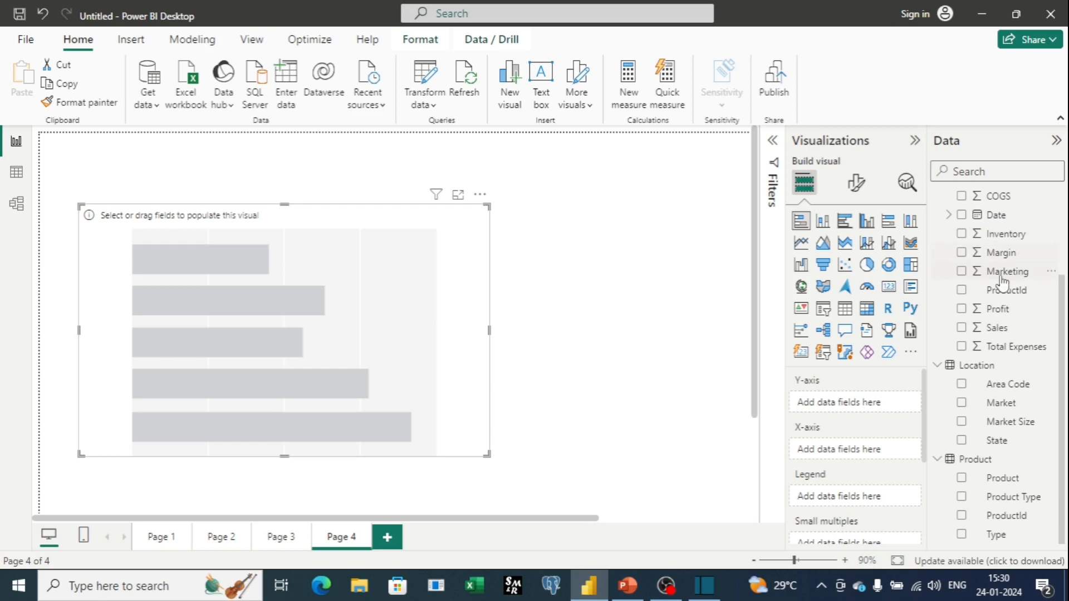
pyautogui.moveTo(1005, 477); pyautogui.dragTo(878, 400)
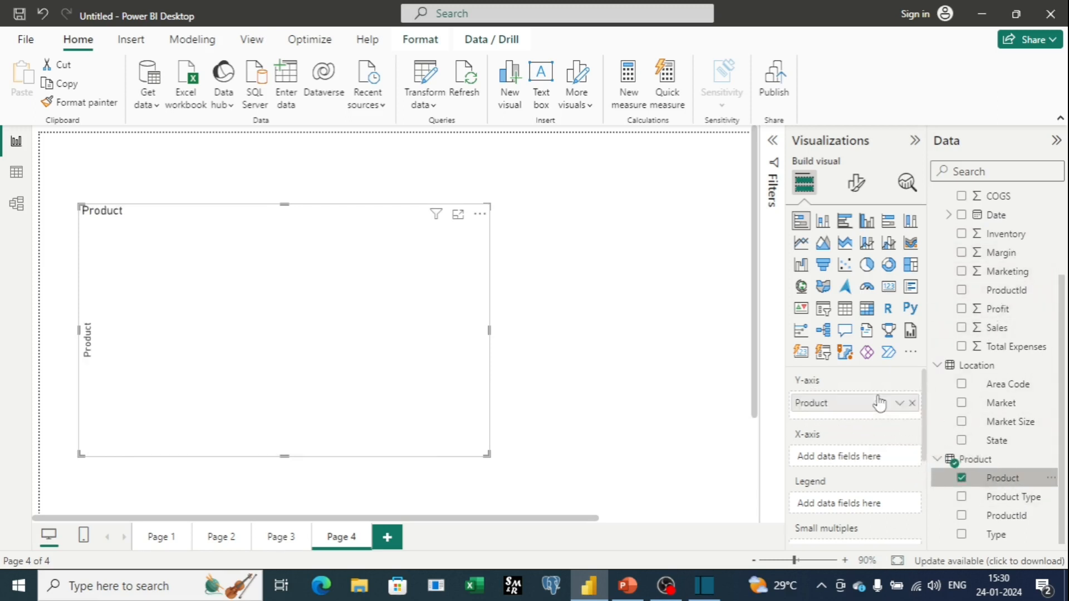
pyautogui.moveTo(999, 309); pyautogui.dragTo(860, 462)
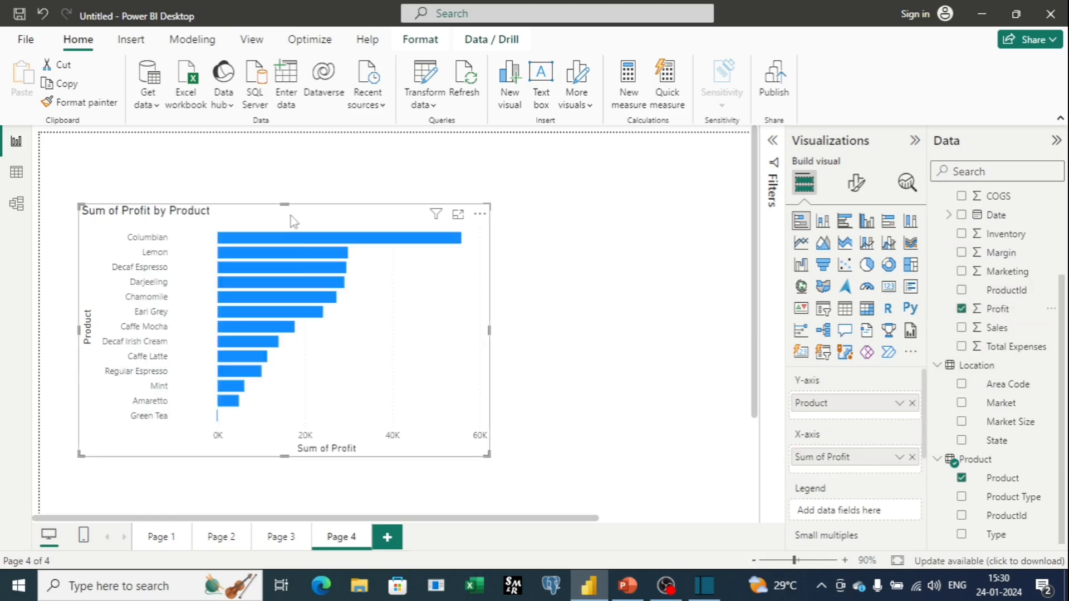
pyautogui.moveTo(290, 217); pyautogui.dragTo(315, 183)
pyautogui.moveTo(515, 421); pyautogui.dragTo(520, 428)
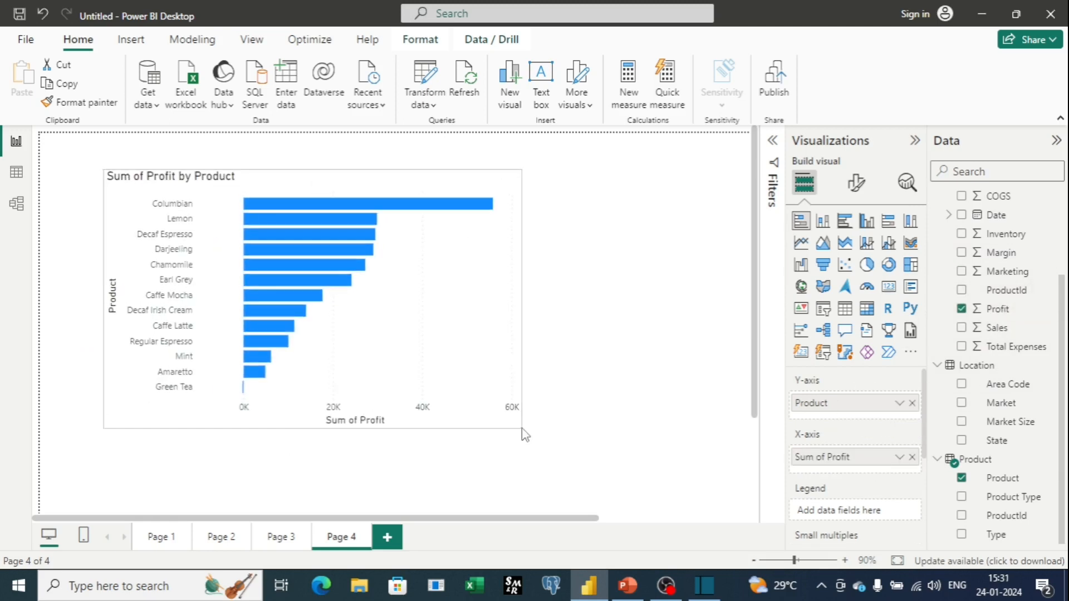
# - Add a fifth report page, build a stacked bar chart of Profit by Product on it, and resize the chart from its upper-left corner
pyautogui.click(387, 537)
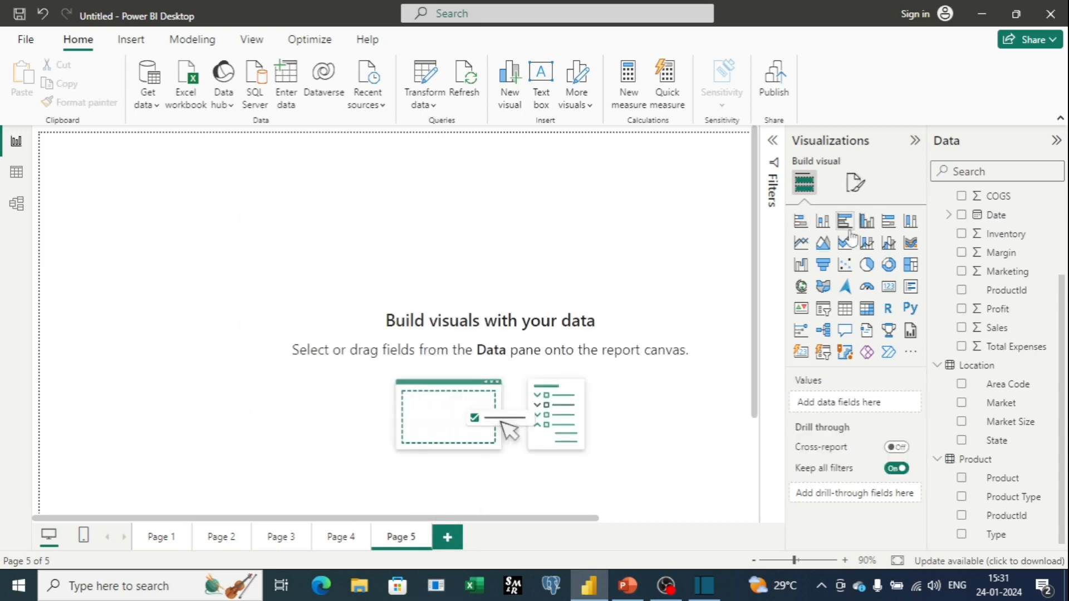
pyautogui.click(800, 221)
pyautogui.moveTo(234, 323); pyautogui.dragTo(430, 412)
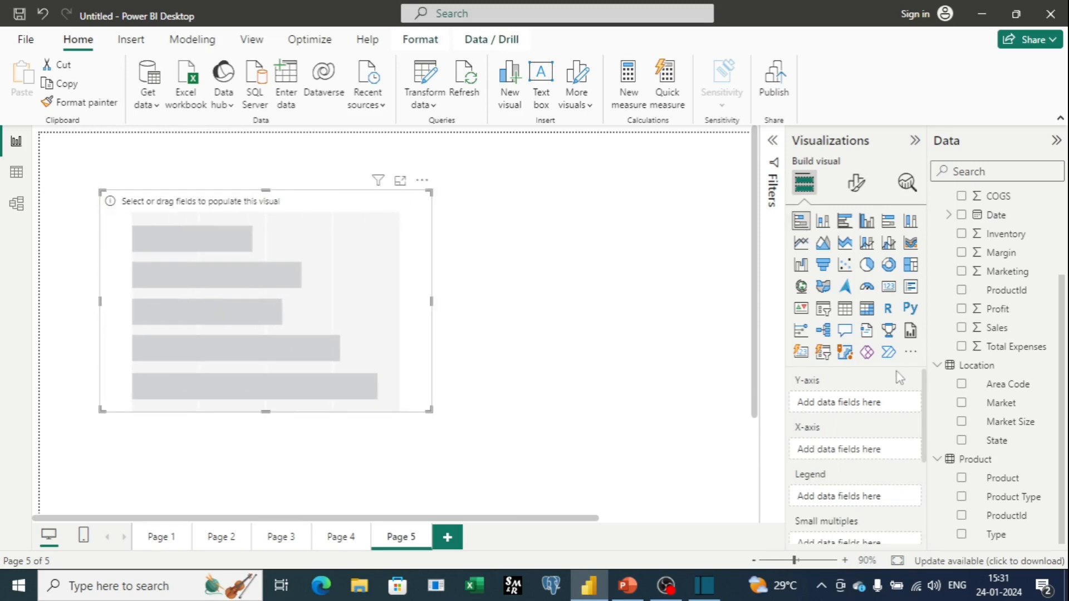
pyautogui.click(267, 181)
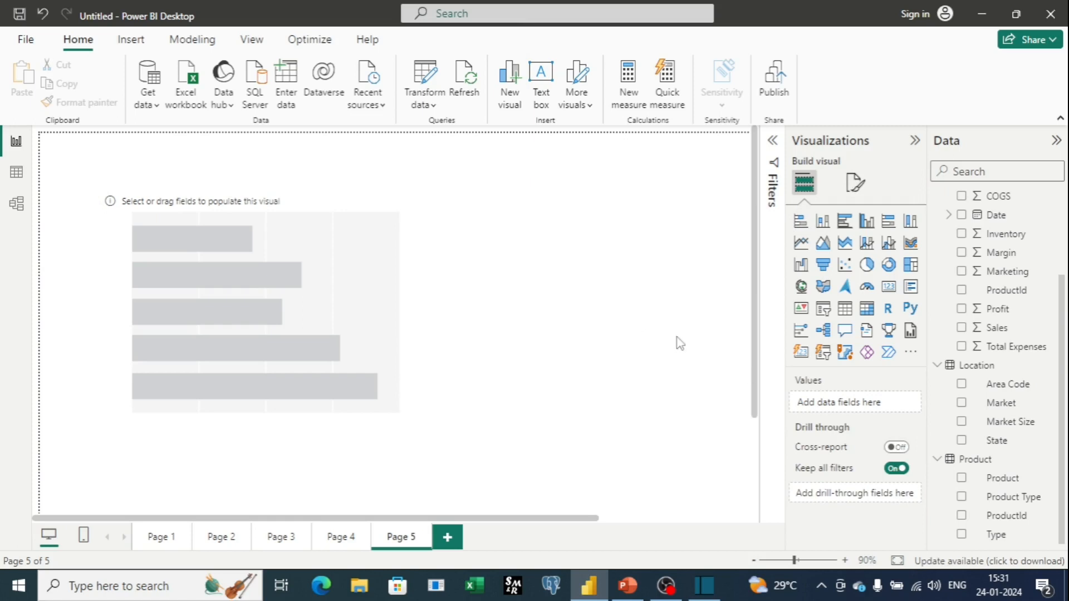
pyautogui.click(1002, 481)
pyautogui.moveTo(1005, 485); pyautogui.dragTo(870, 410)
pyautogui.moveTo(993, 310); pyautogui.dragTo(860, 466)
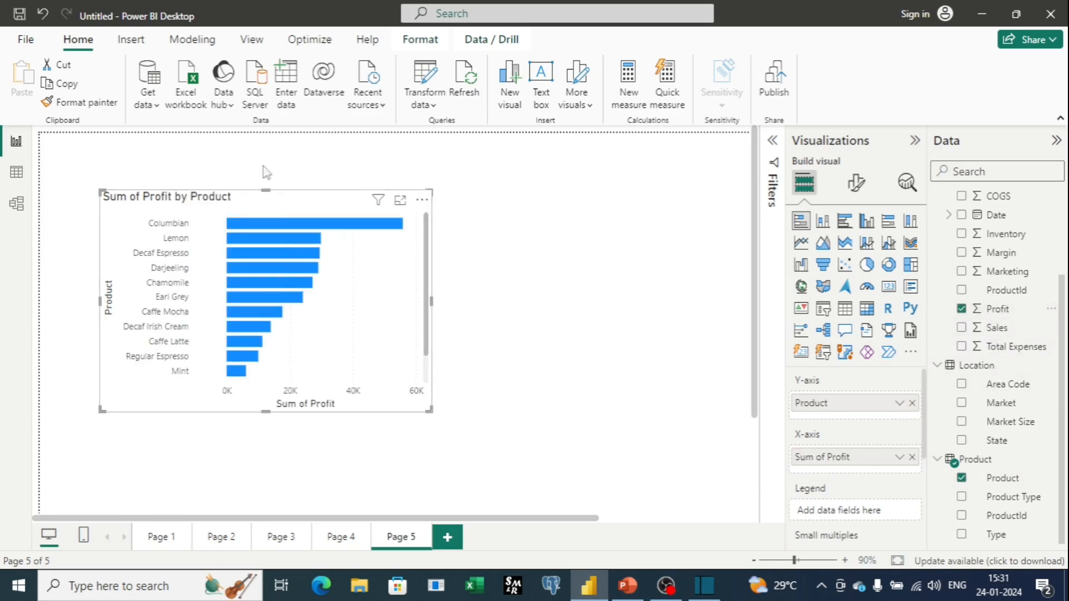
pyautogui.moveTo(101, 190); pyautogui.dragTo(79, 144)
# - Replace Product with Product Type on the Y-axis of the Page 4 bar chart and select its Coffee bar
pyautogui.click(329, 539)
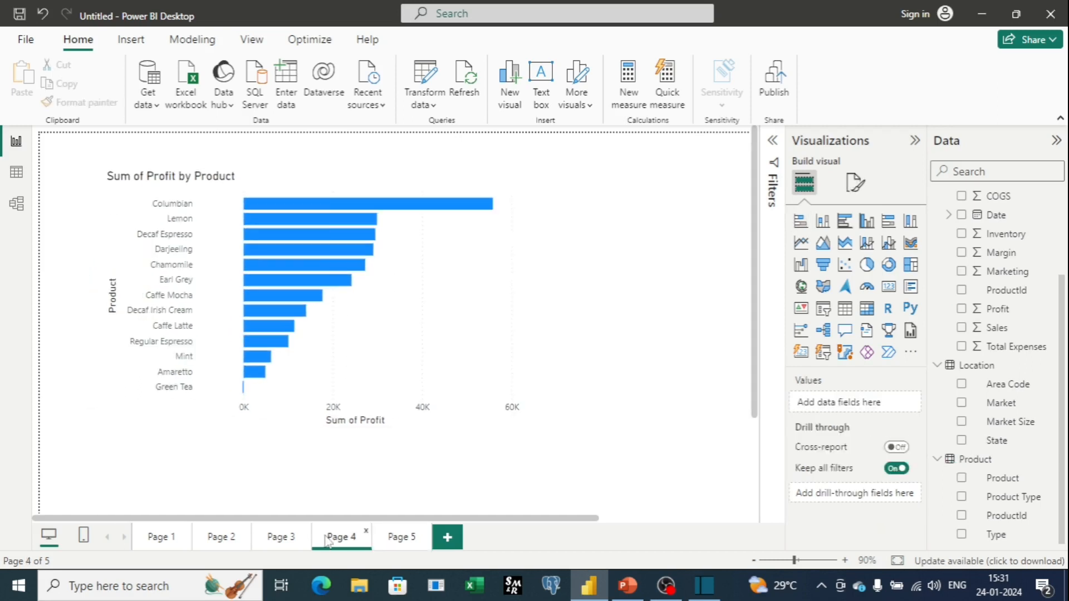
pyautogui.click(399, 543)
pyautogui.click(357, 546)
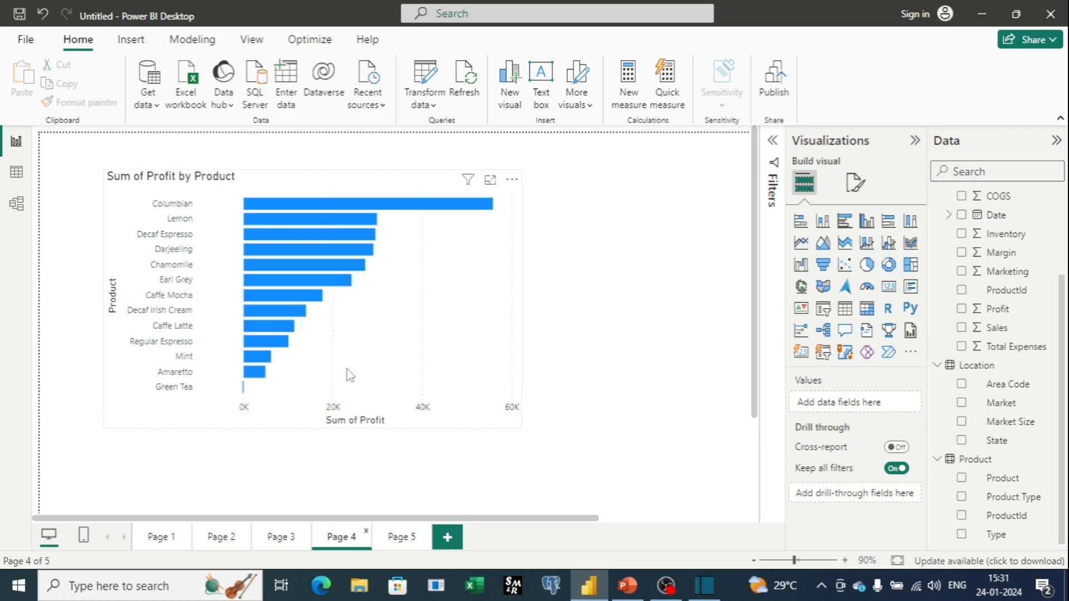
pyautogui.click(504, 342)
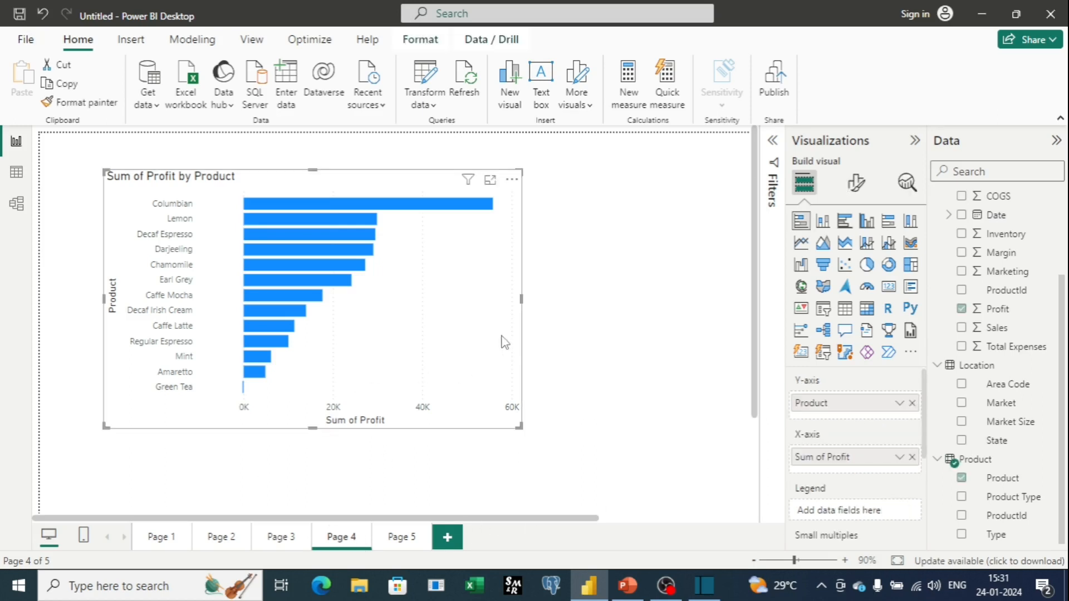
pyautogui.click(911, 403)
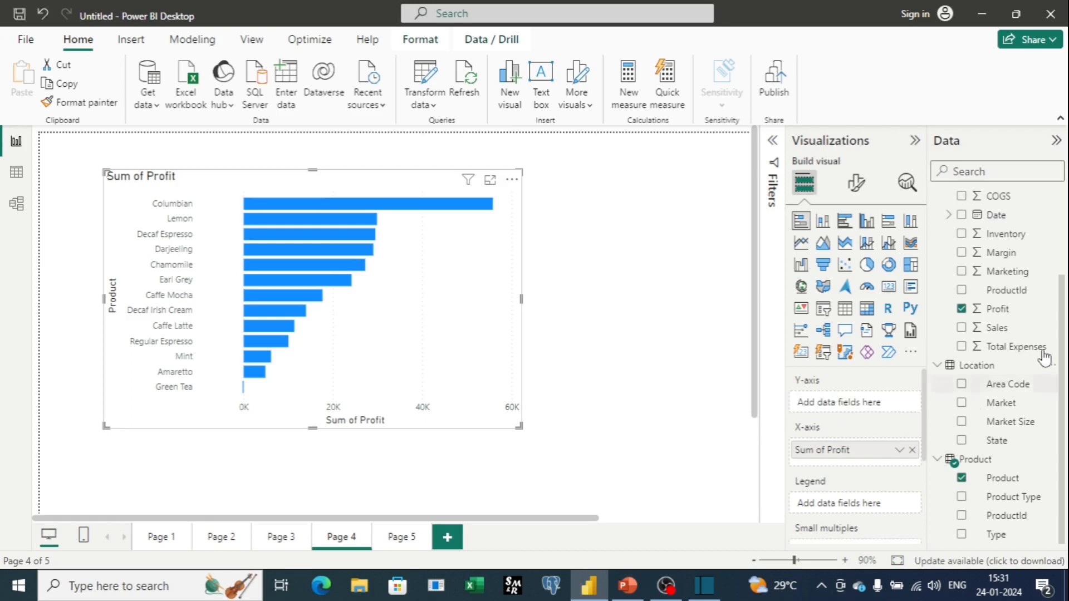
pyautogui.moveTo(1013, 497); pyautogui.dragTo(857, 403)
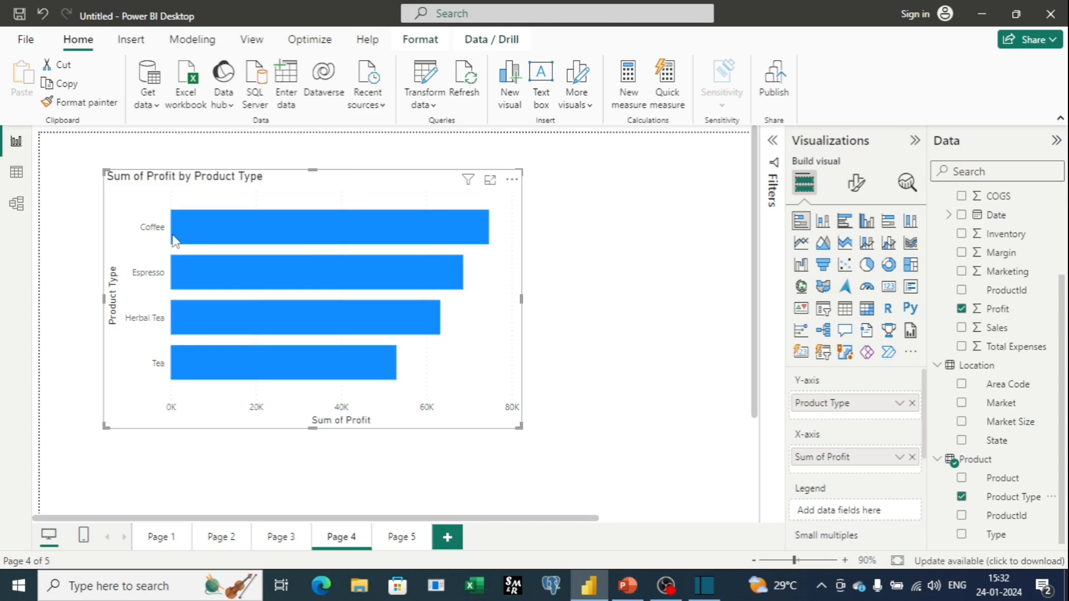
pyautogui.click(204, 241)
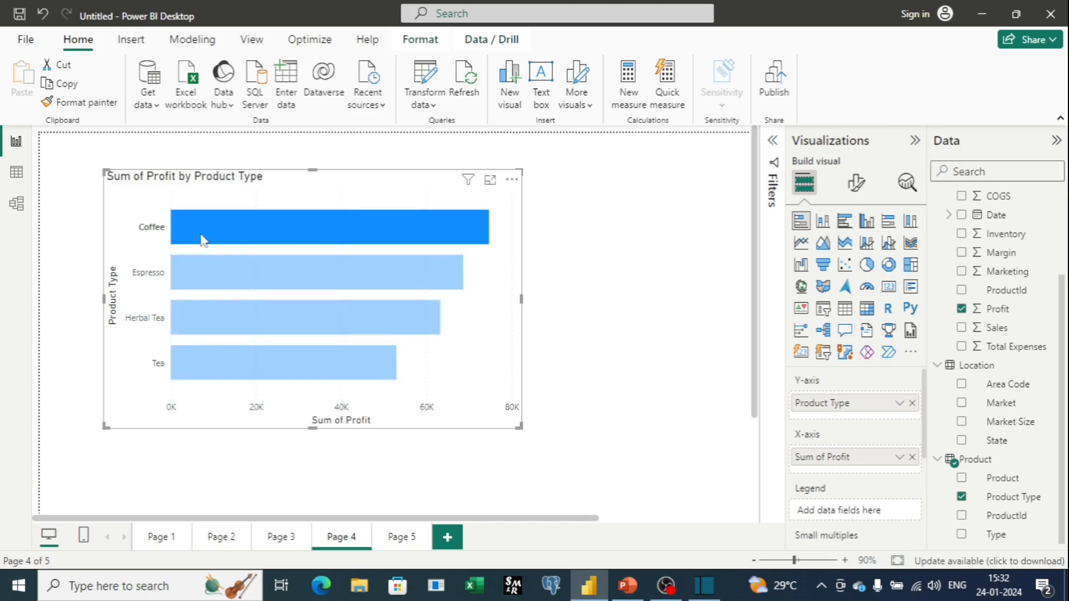
# - Compare the profit by product type chart on Page 4 with the profit by product chart on Page 5, highlighting the Tea bar
pyautogui.click(204, 241)
pyautogui.click(401, 538)
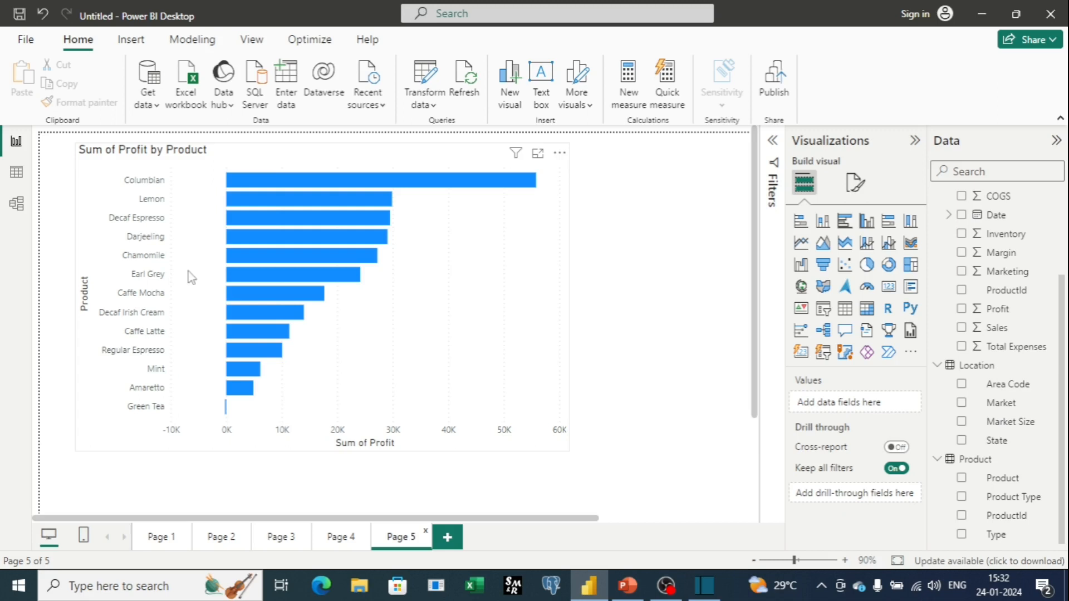
pyautogui.click(337, 540)
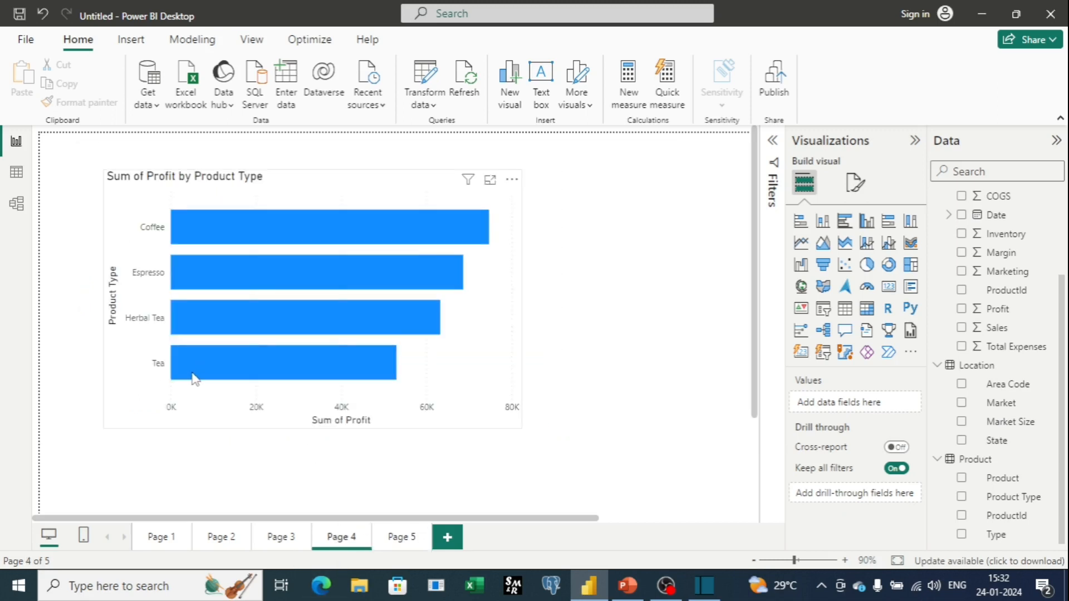
pyautogui.click(194, 379)
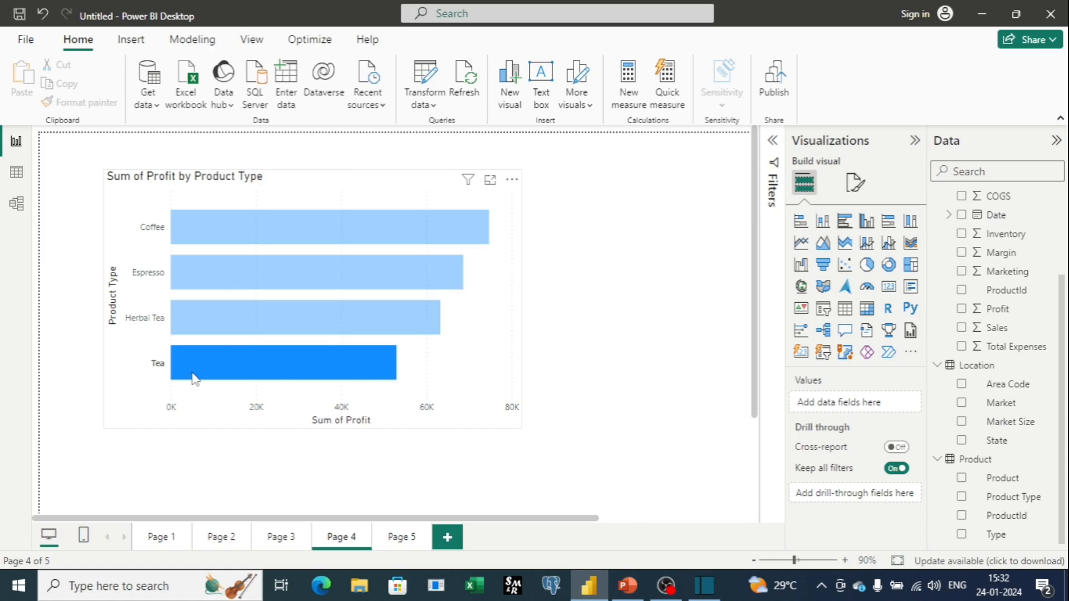
pyautogui.click(392, 538)
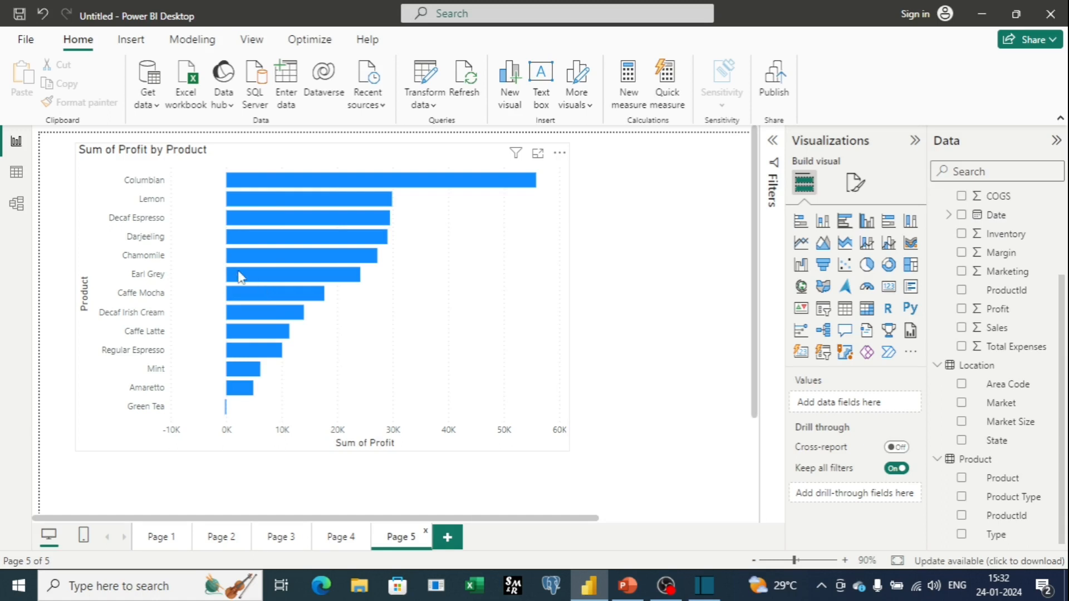
pyautogui.click(341, 537)
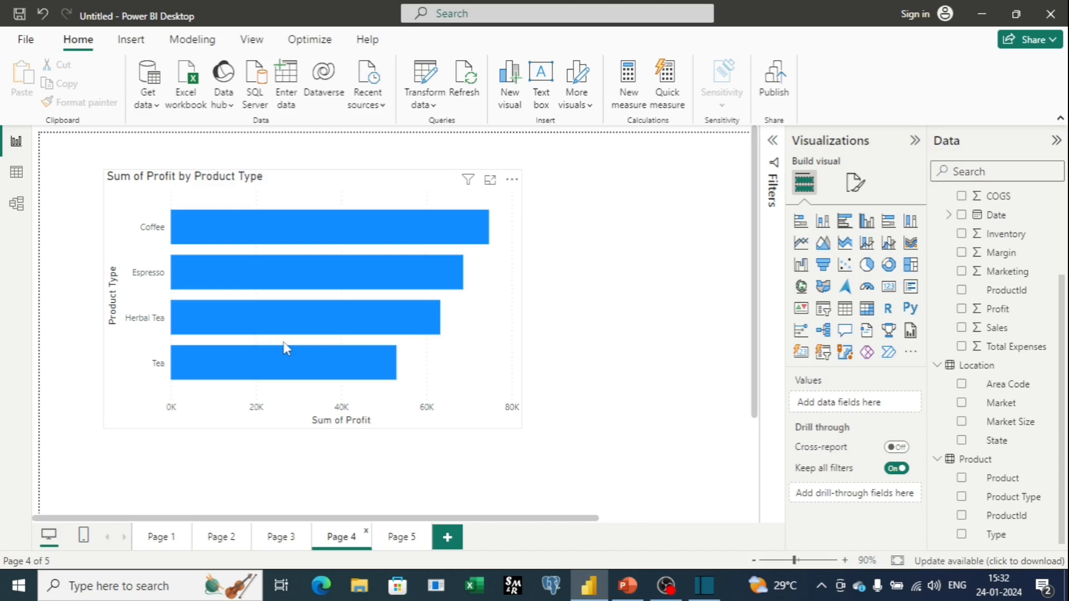
pyautogui.click(408, 537)
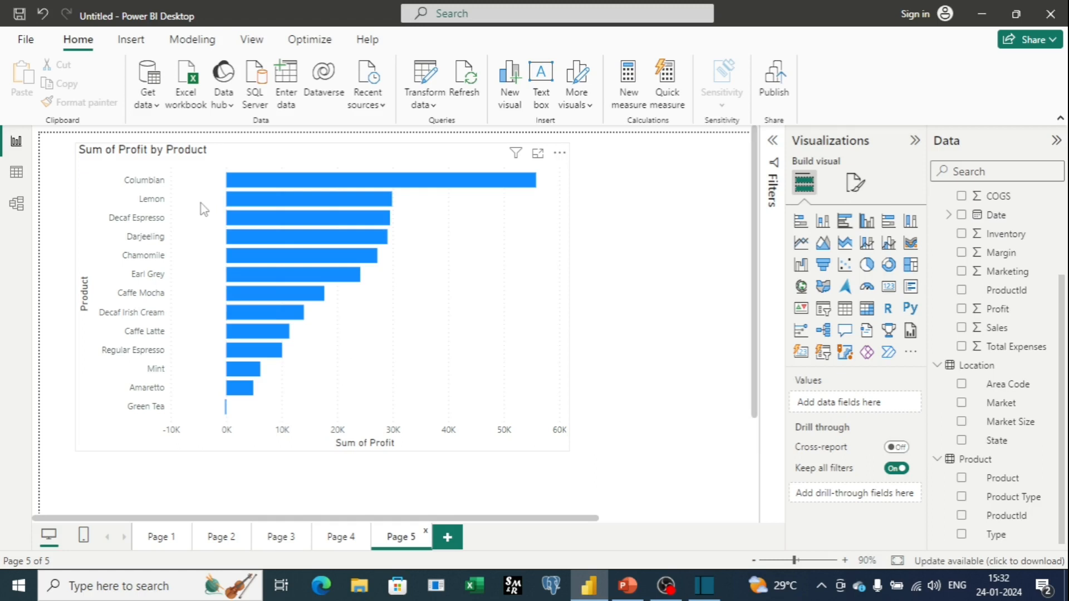
pyautogui.click(330, 541)
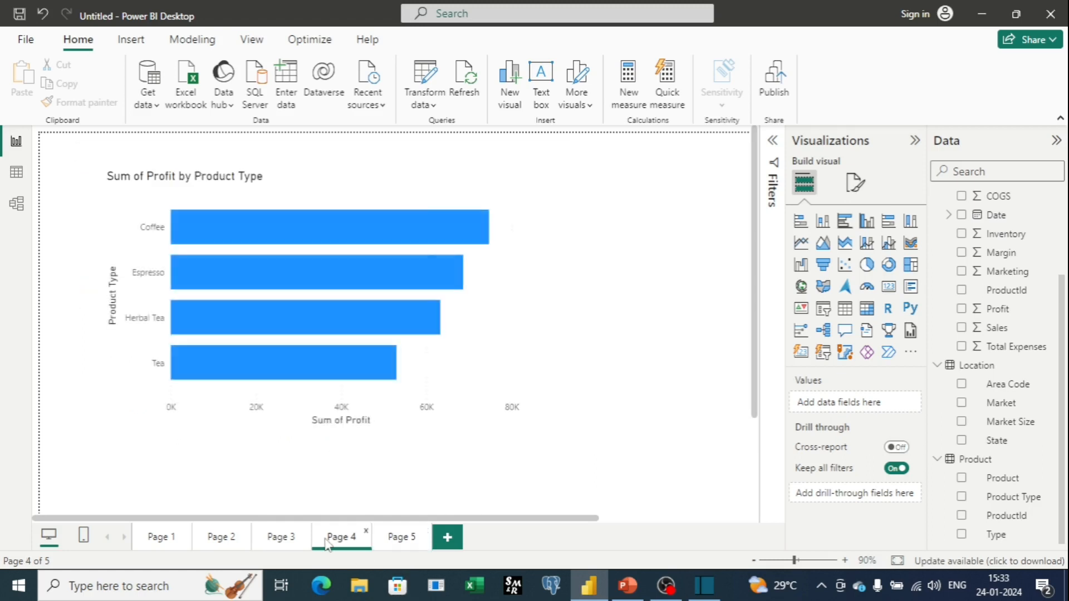
pyautogui.click(408, 538)
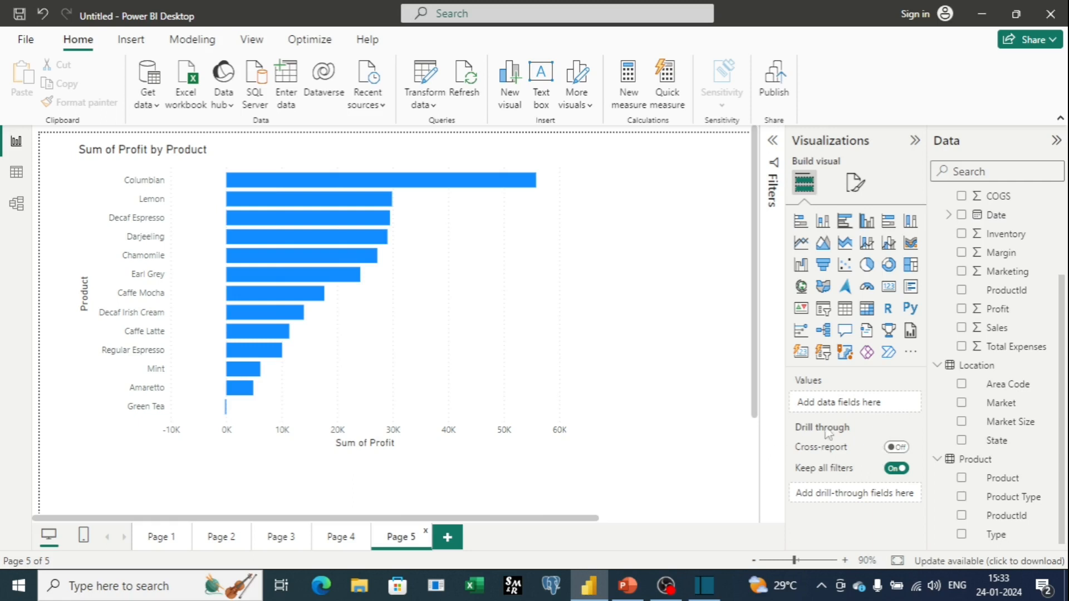
pyautogui.moveTo(840, 434)
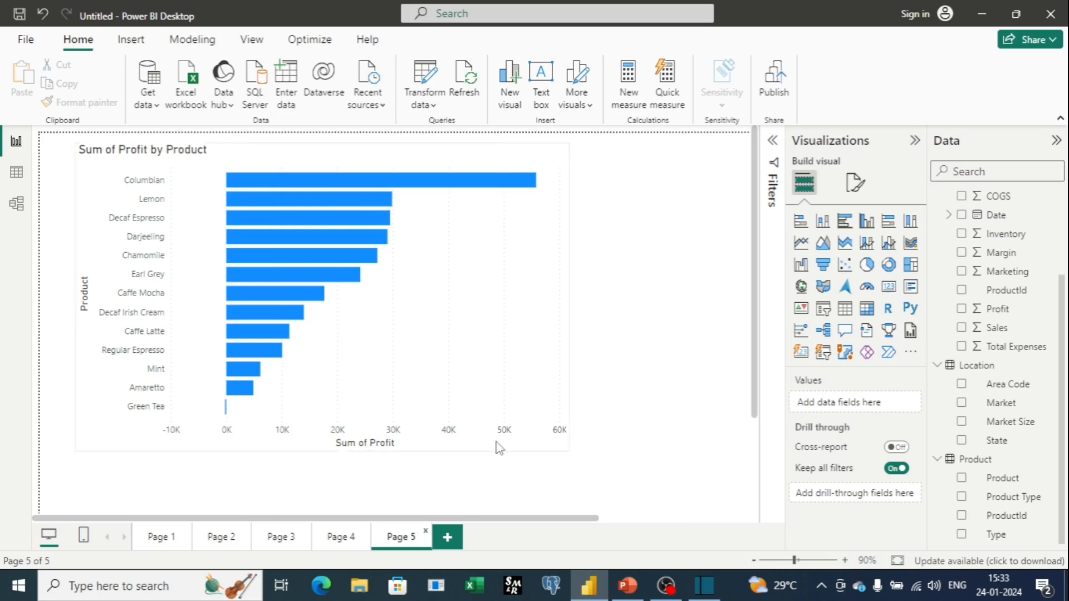
# - Highlight the Coffee and Espresso bars on Page 4, clear the highlight, and inspect the bars' tooltips against the Page 5 chart
pyautogui.click(344, 539)
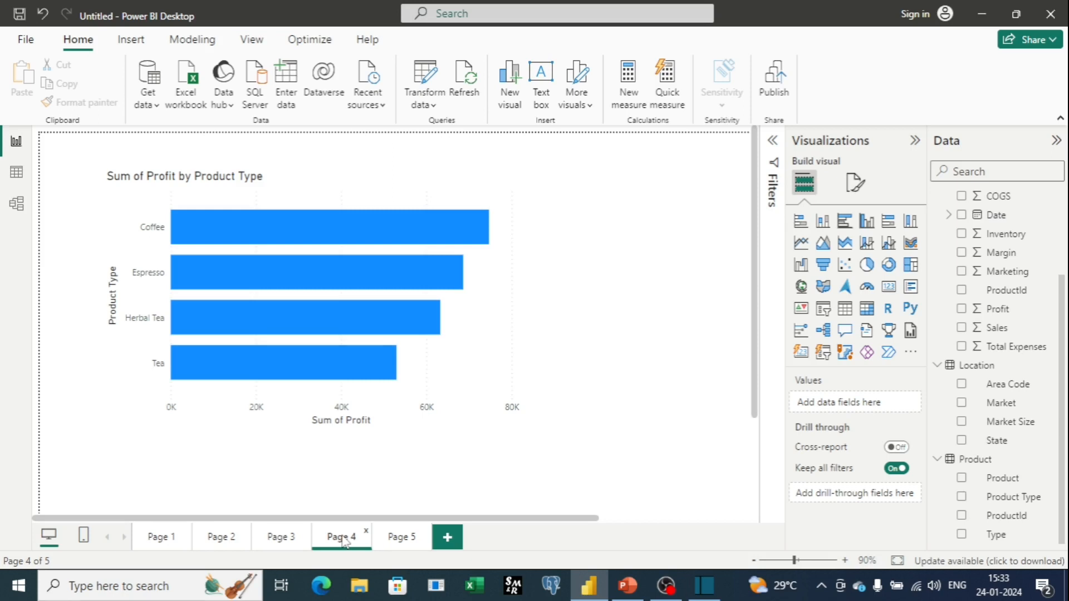
pyautogui.click(266, 219)
pyautogui.click(267, 267)
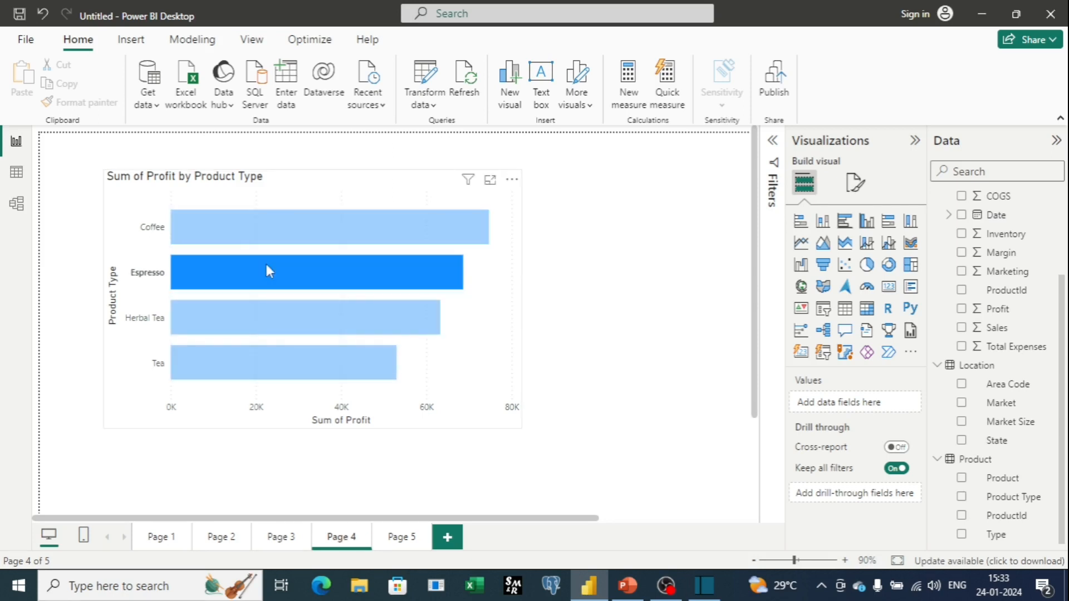
pyautogui.click(454, 385)
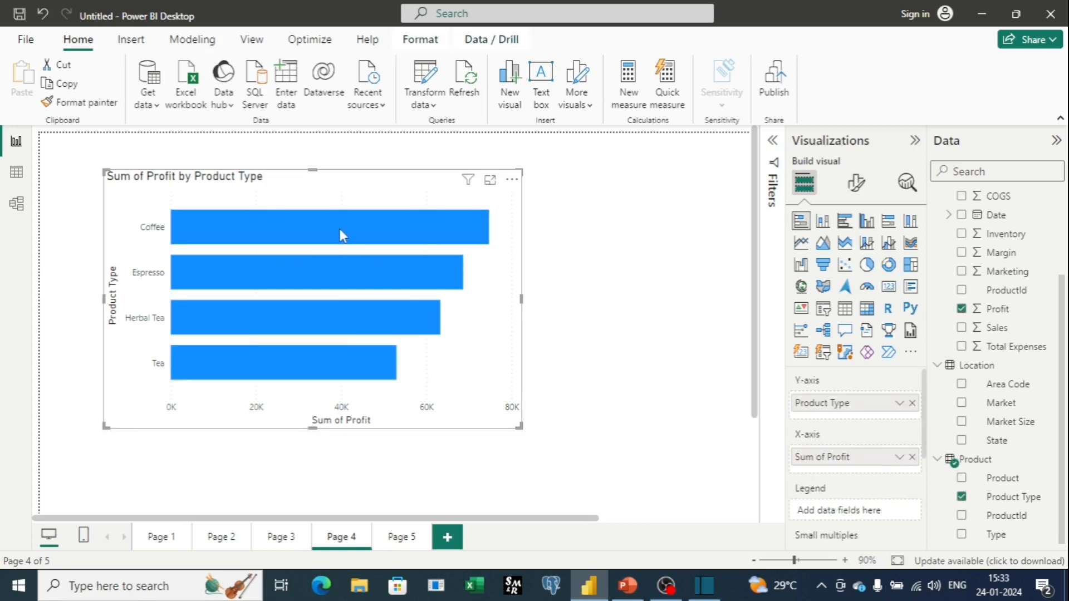
pyautogui.moveTo(339, 229)
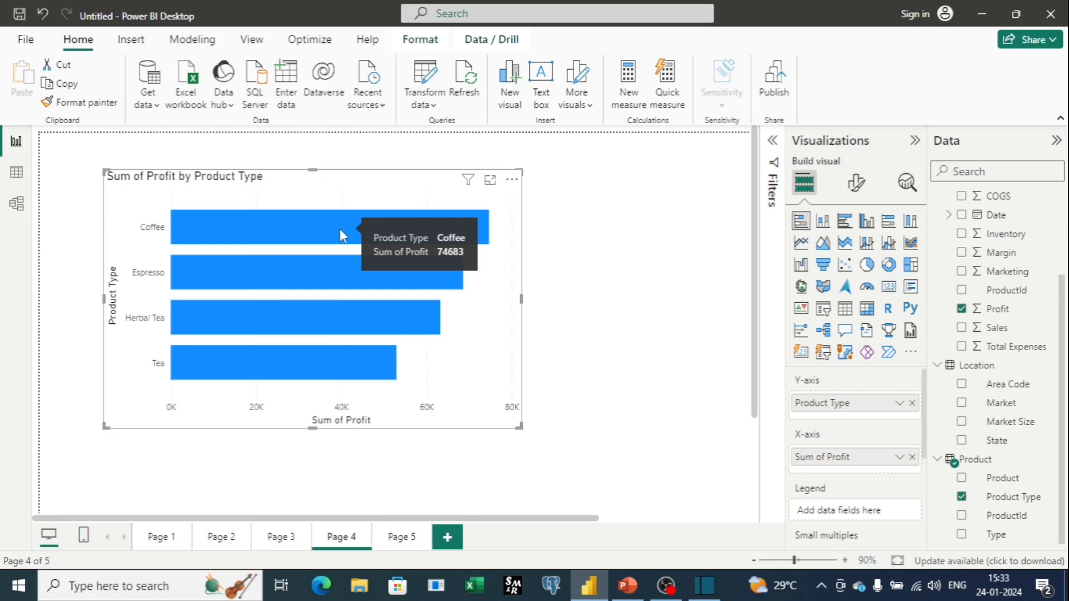
pyautogui.moveTo(341, 272)
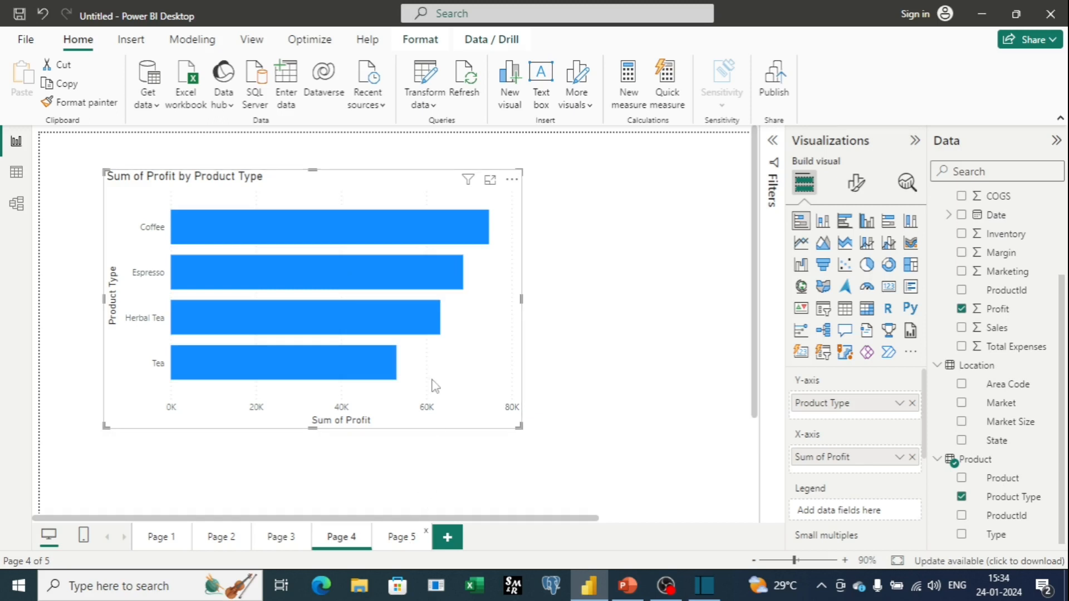
pyautogui.click(401, 537)
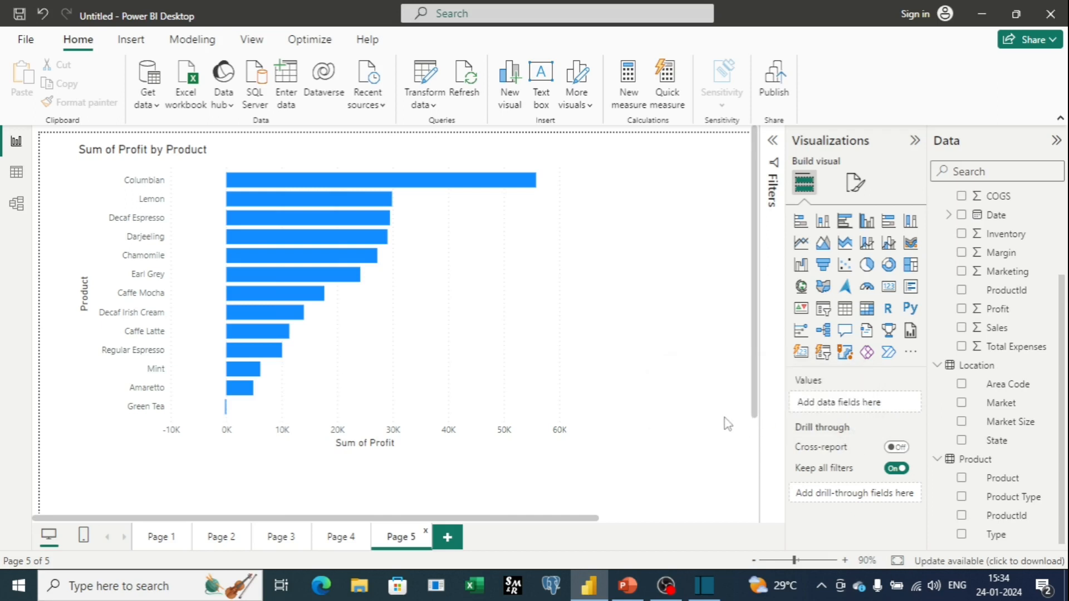
pyautogui.click(327, 540)
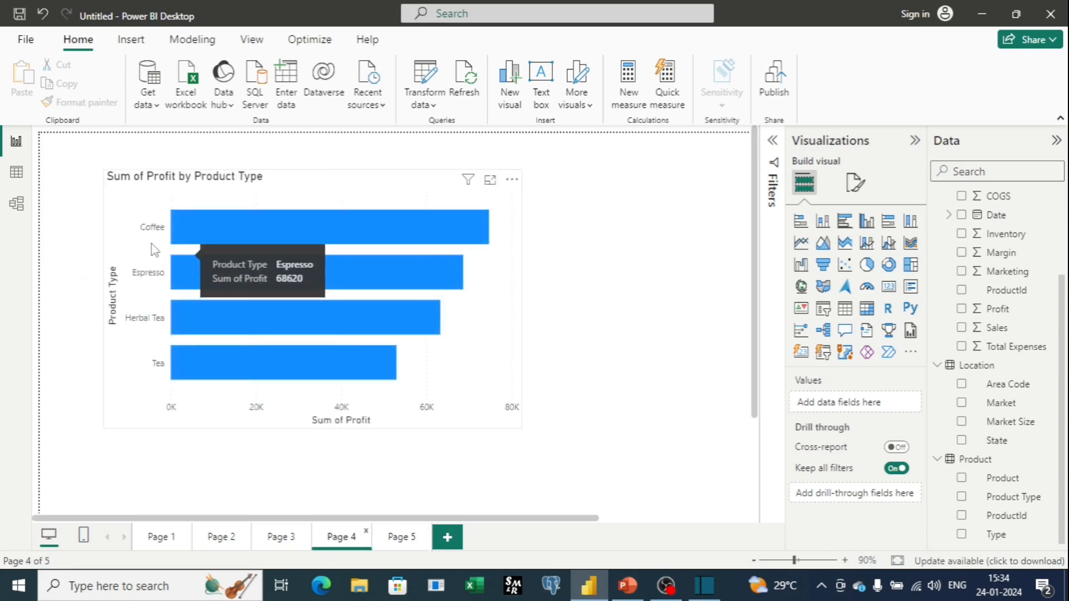
# - Add Product Type as a drill-through field on Page 5 and review its filter options
pyautogui.click(401, 539)
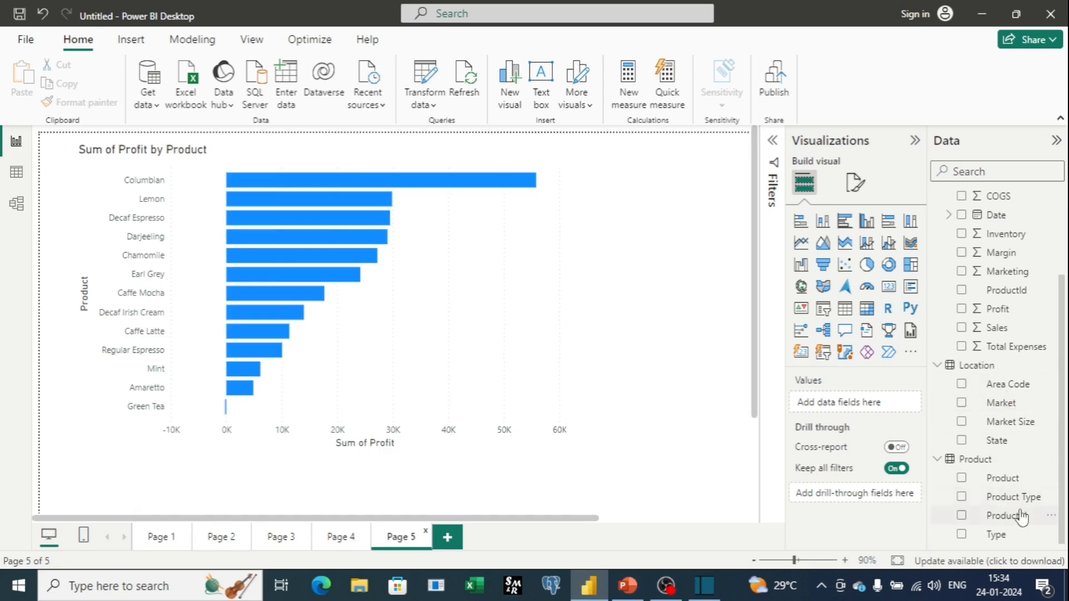
pyautogui.moveTo(1018, 504); pyautogui.dragTo(808, 500)
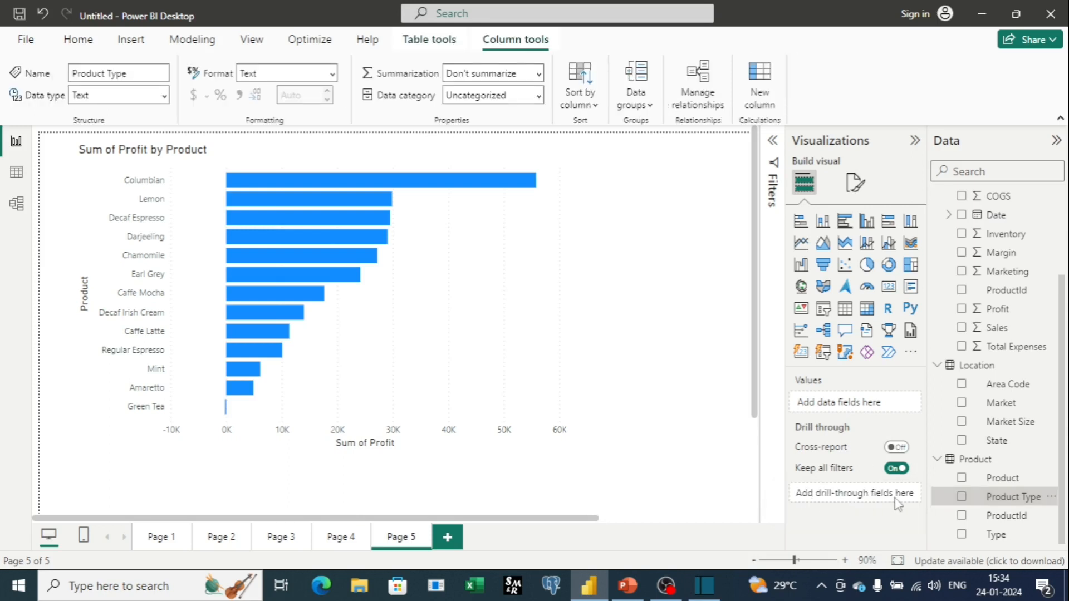
pyautogui.moveTo(966, 503); pyautogui.dragTo(859, 497)
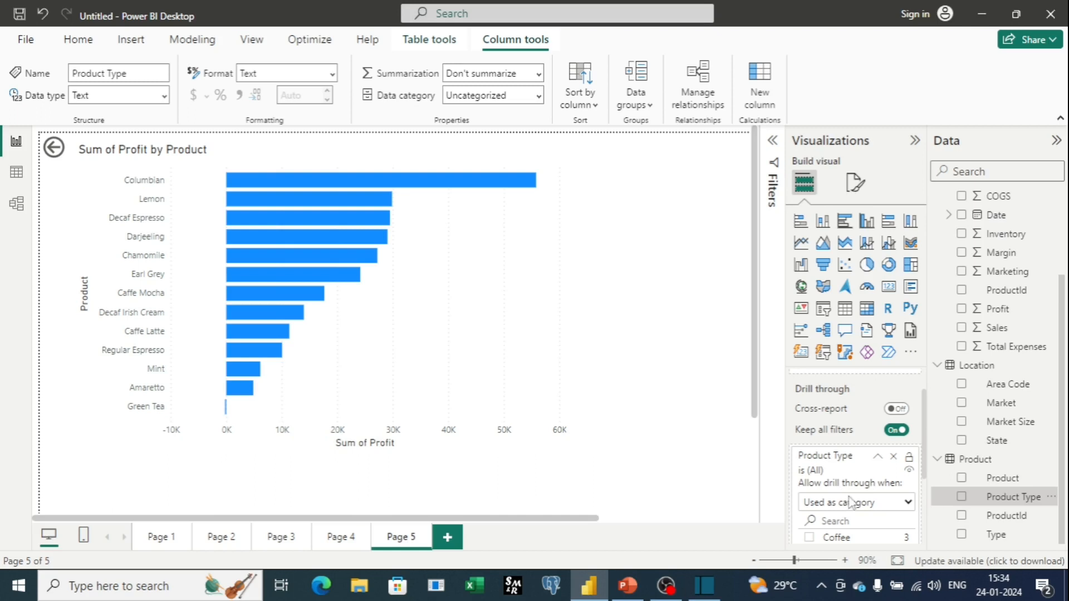
pyautogui.scroll(-1, 864, 486)
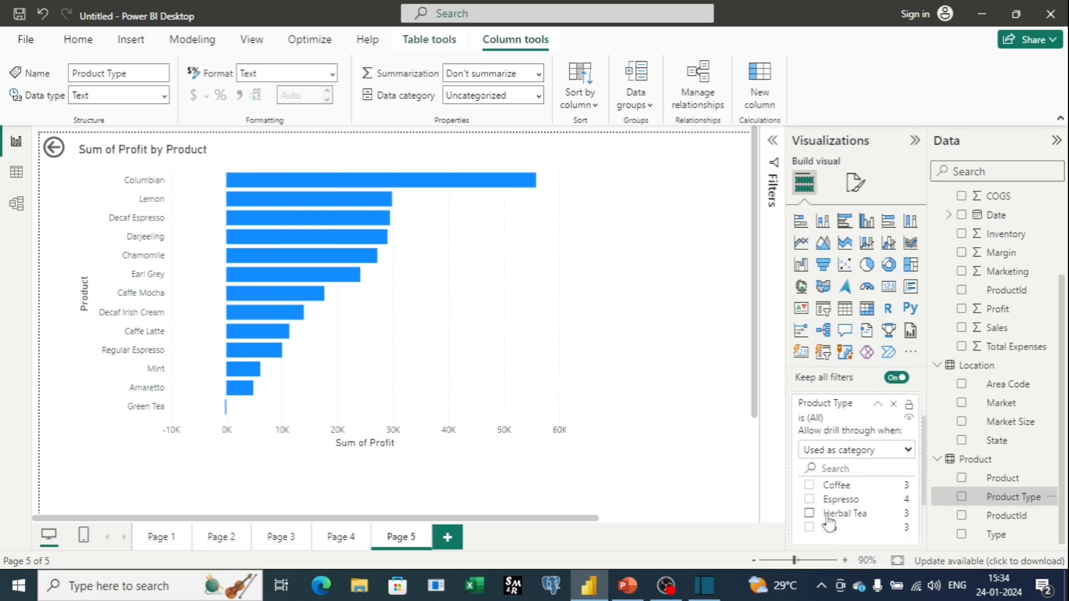
pyautogui.scroll(-3, 479, 320)
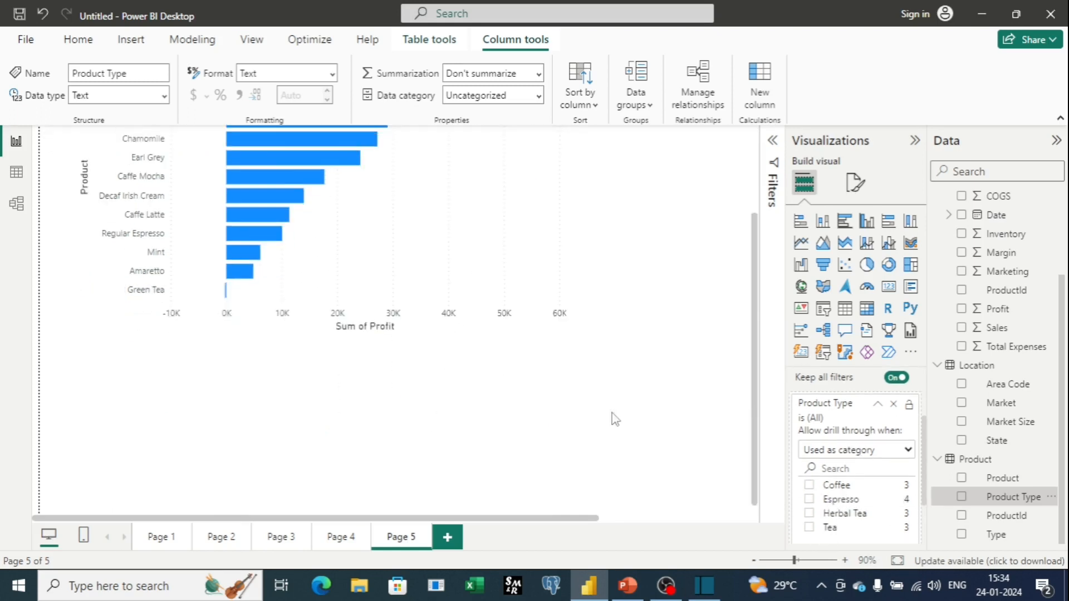
pyautogui.scroll(3, 515, 474)
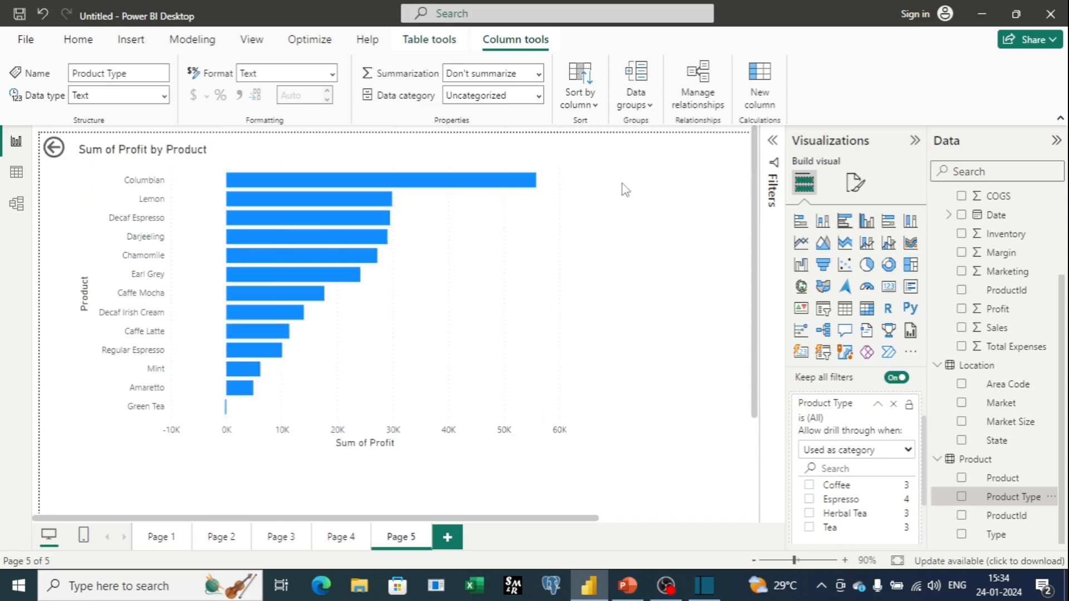
# - Examine the bar tooltips on Pages 4 and 2 for a drill-through hint, and review the Product Type drill-through settings on Page 5
pyautogui.click(338, 545)
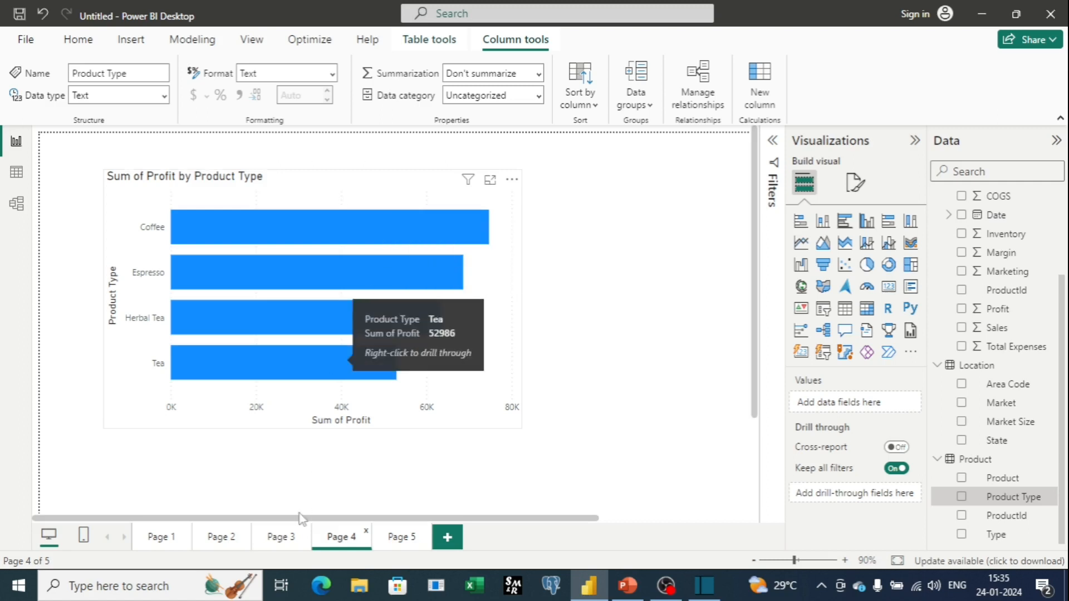
pyautogui.click(221, 537)
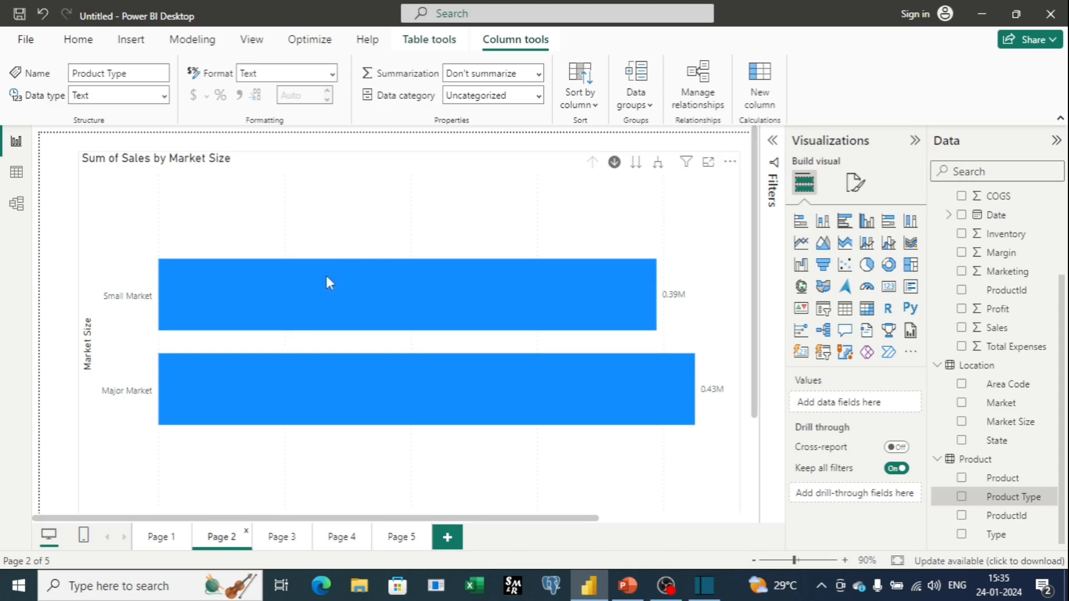
pyautogui.moveTo(327, 277)
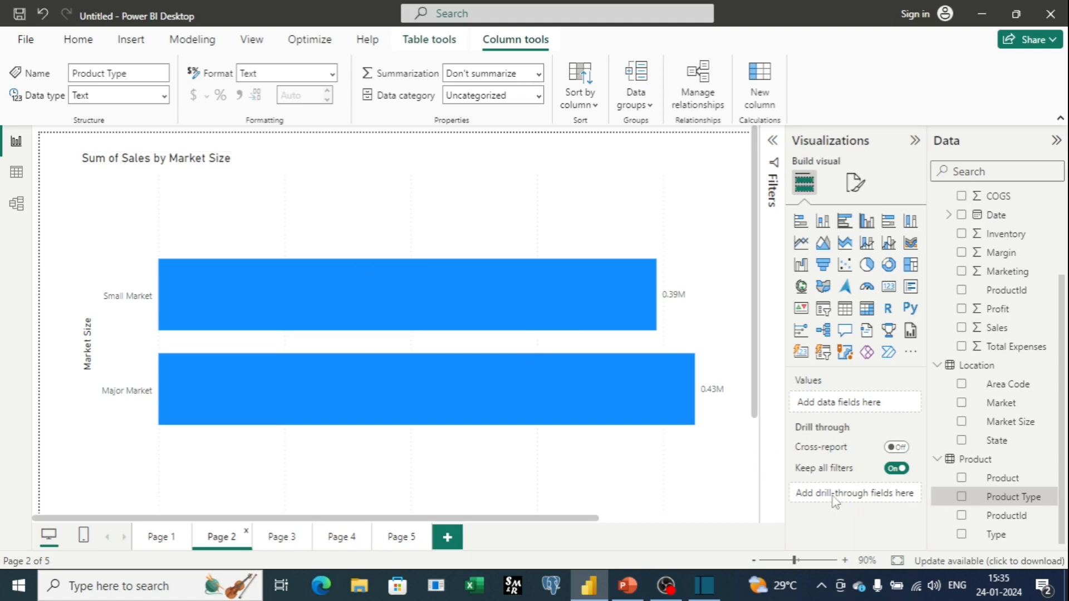
pyautogui.click(341, 535)
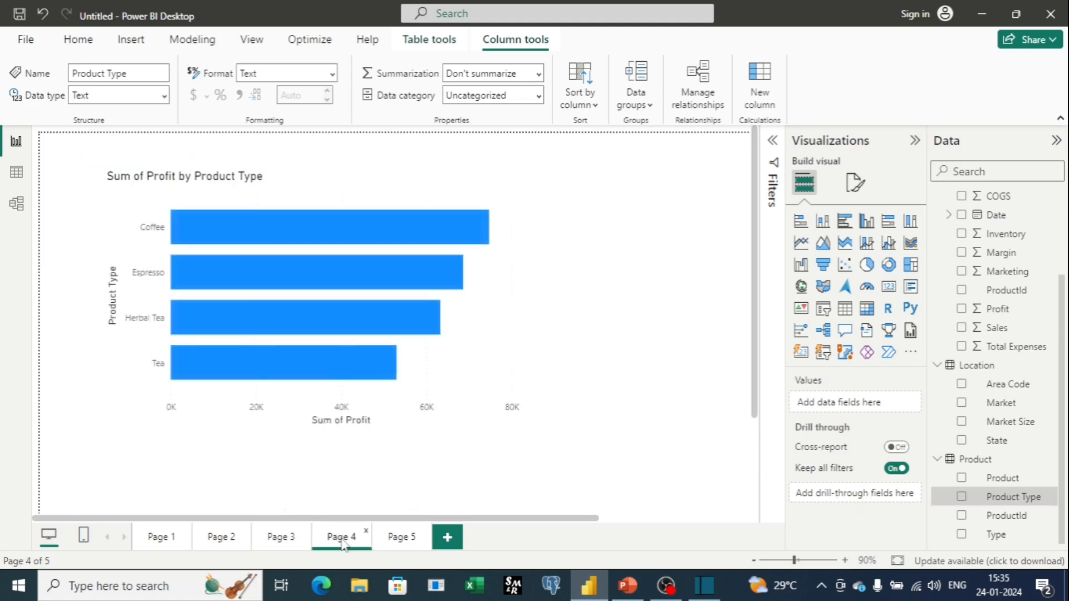
pyautogui.moveTo(337, 362)
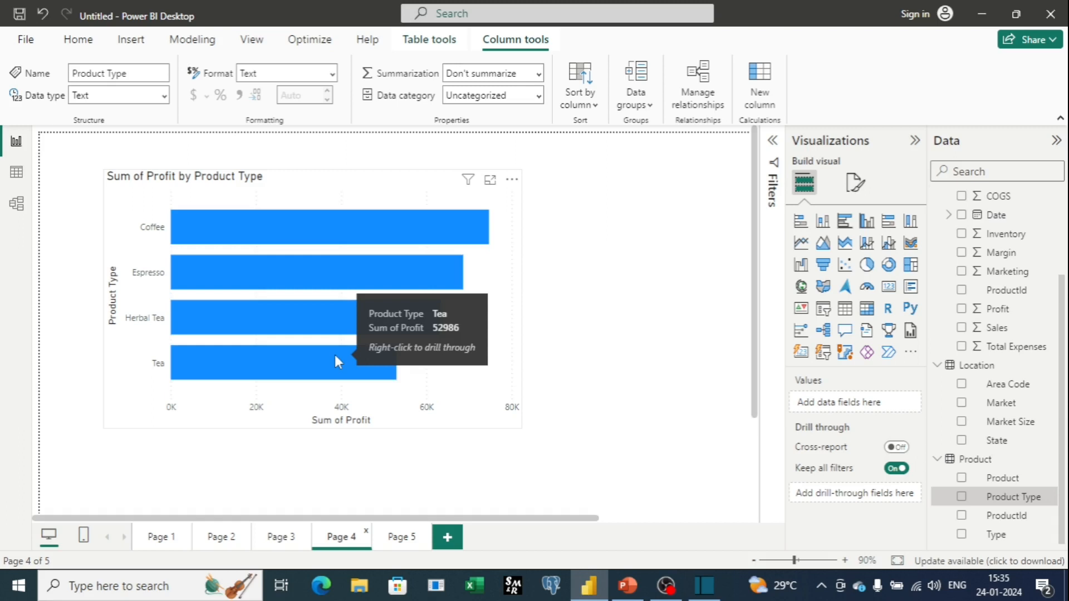
pyautogui.moveTo(349, 239)
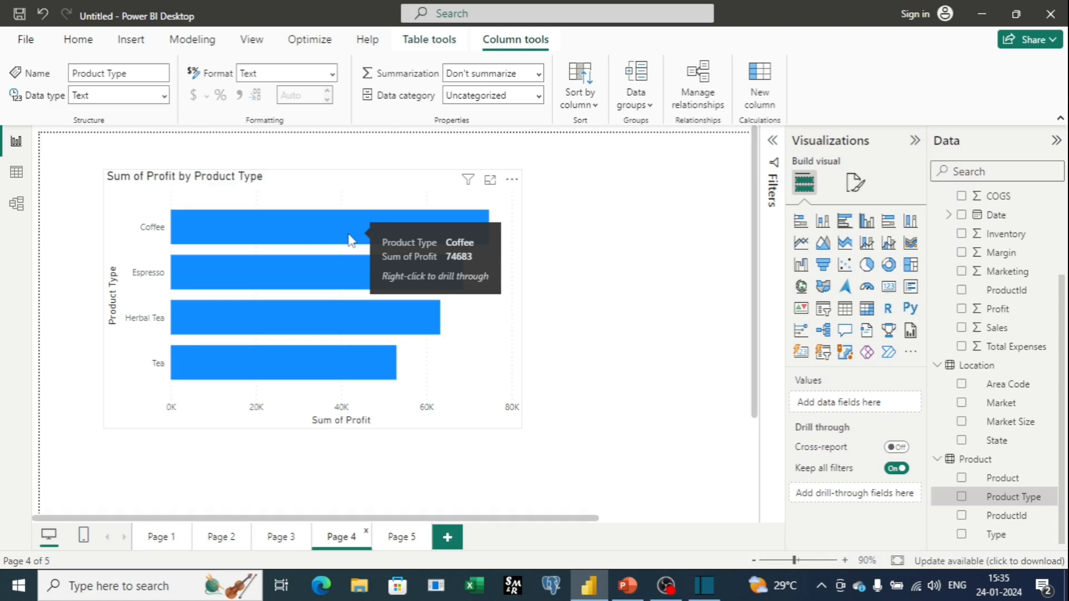
pyautogui.click(403, 549)
pyautogui.scroll(-1, 890, 446)
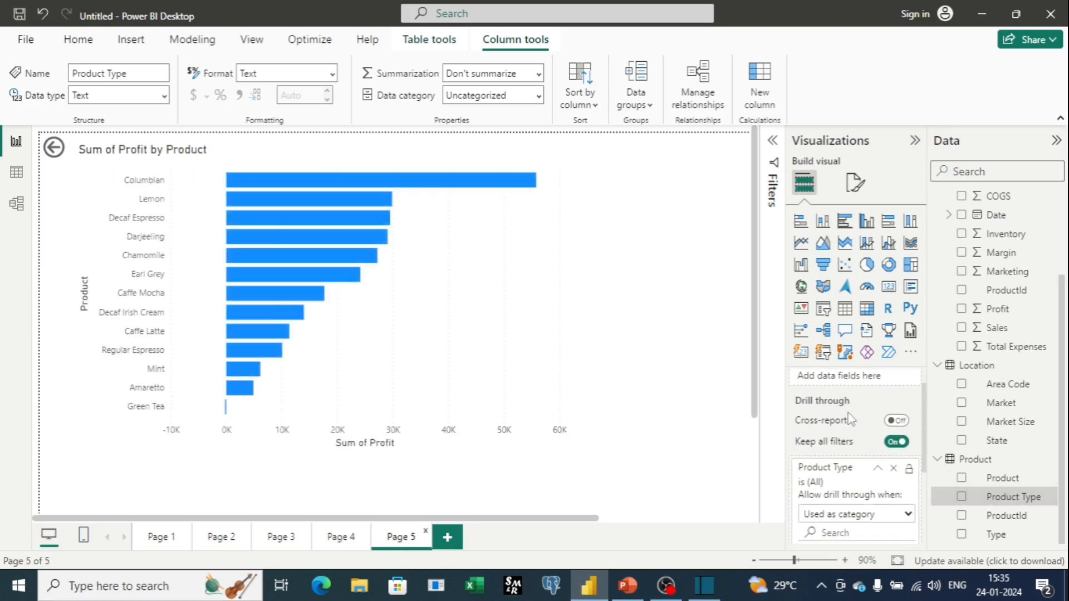
pyautogui.scroll(-2, 847, 504)
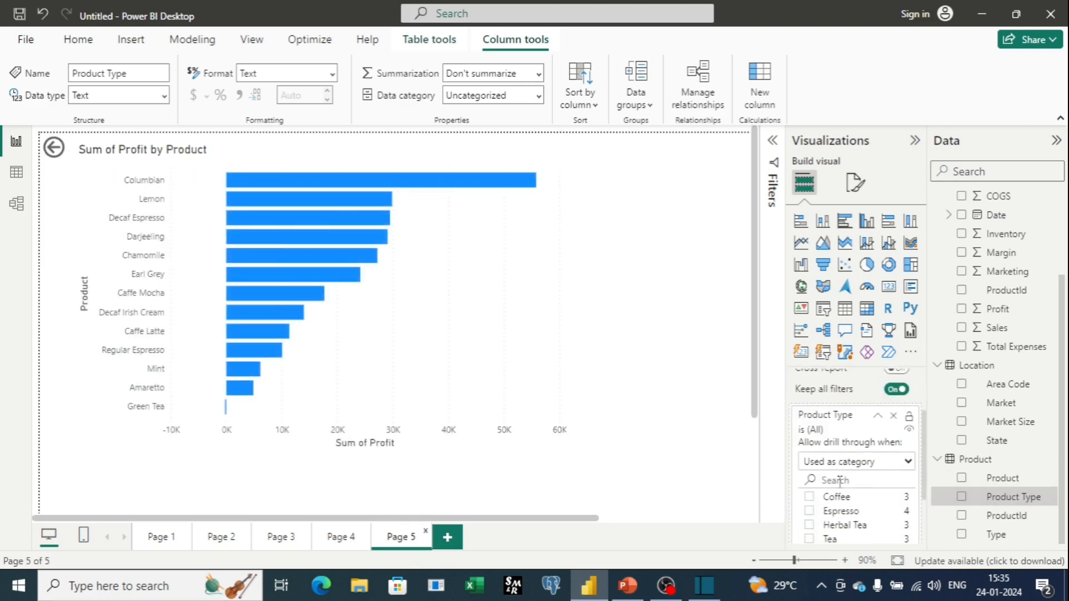
# - Drill through from the Coffee bar in the Page 4 chart to Page 5
pyautogui.click(337, 543)
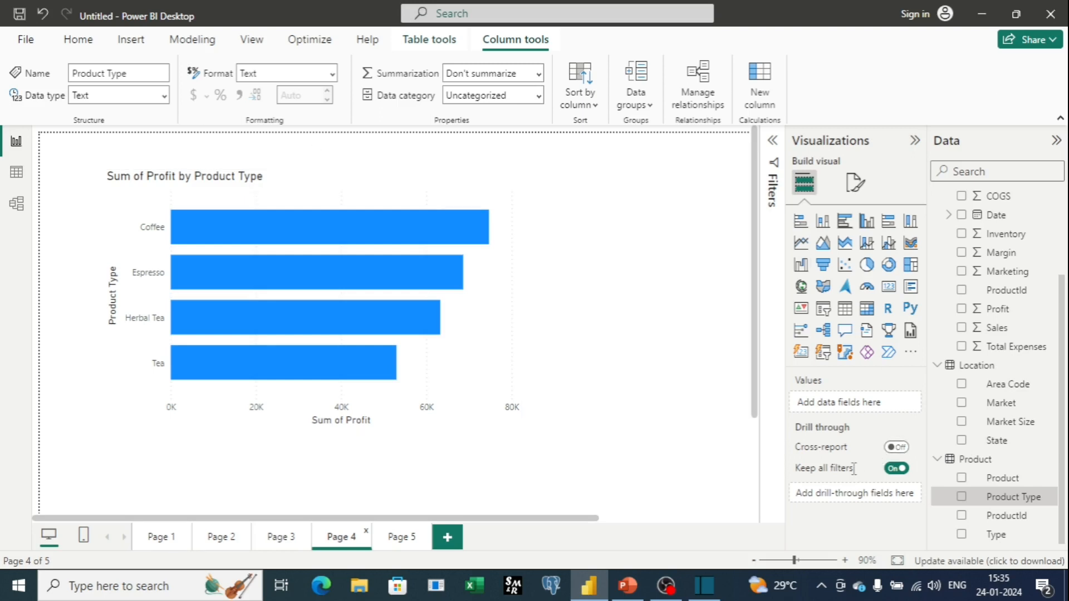
pyautogui.moveTo(854, 468)
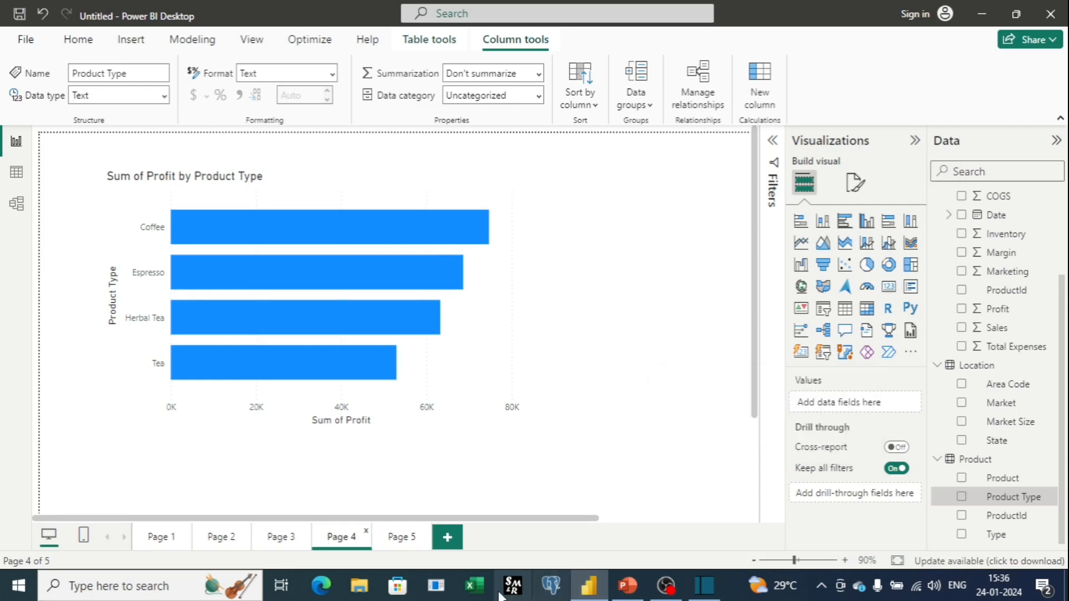
pyautogui.rightClick(339, 222)
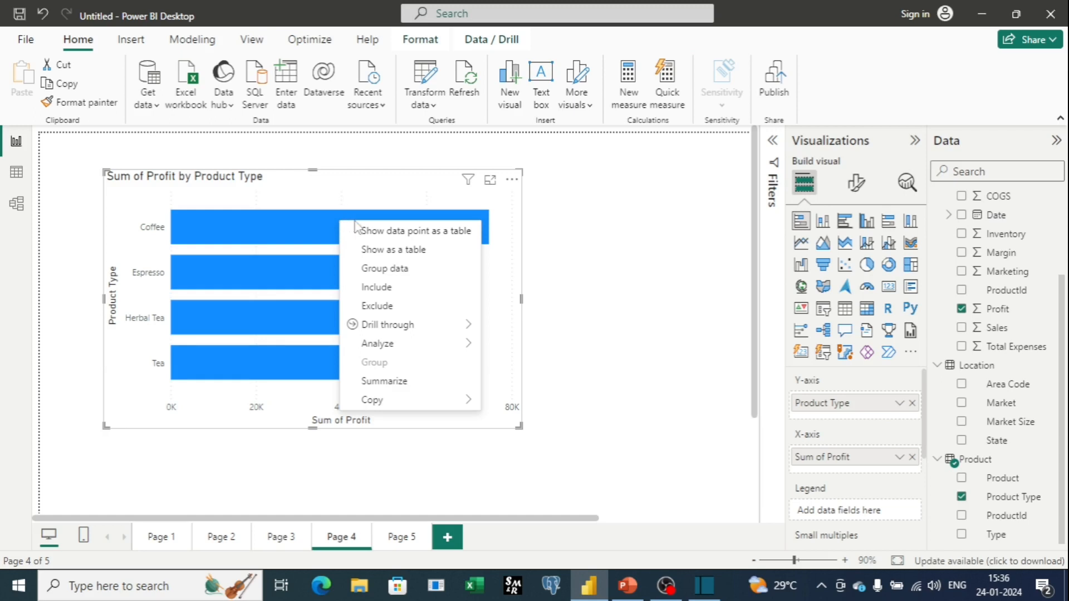
pyautogui.moveTo(409, 328)
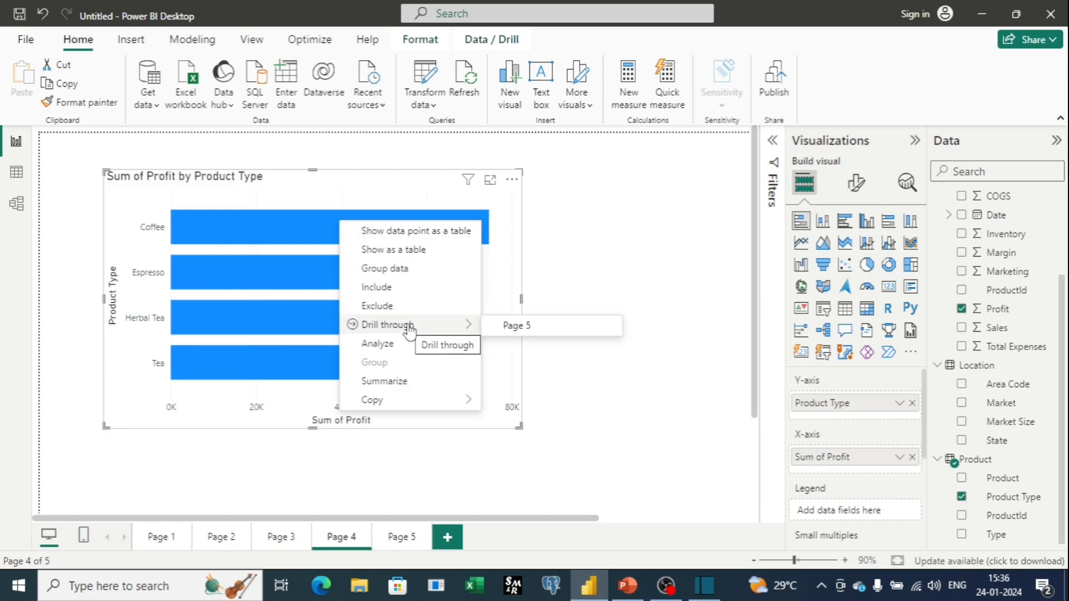
pyautogui.click(502, 328)
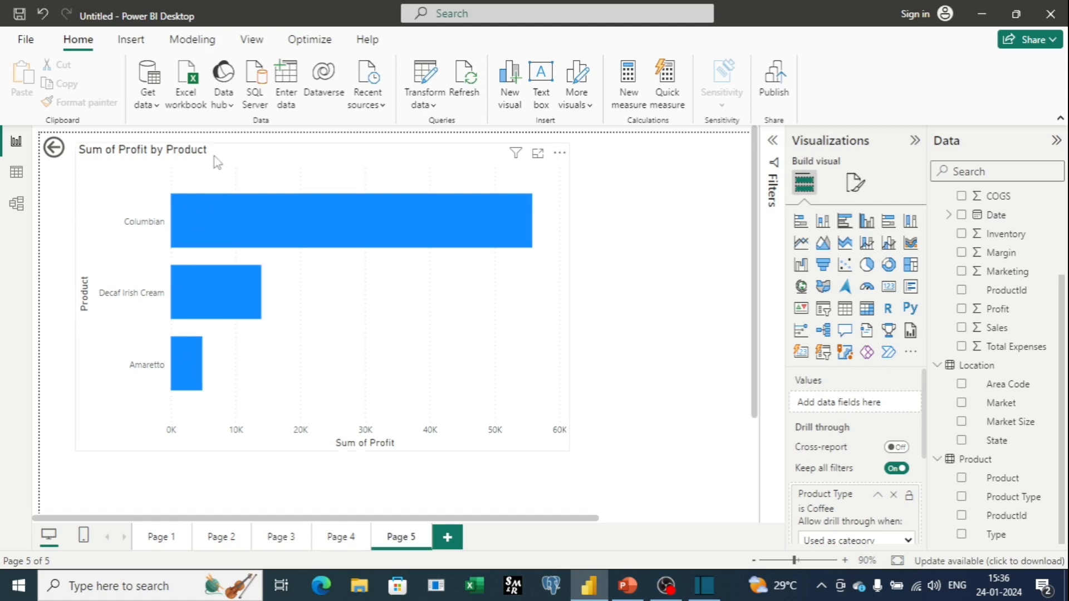
# - Drill through from the Espresso bar in the Page 4 chart to Page 5 and examine its product profits
pyautogui.moveTo(224, 321)
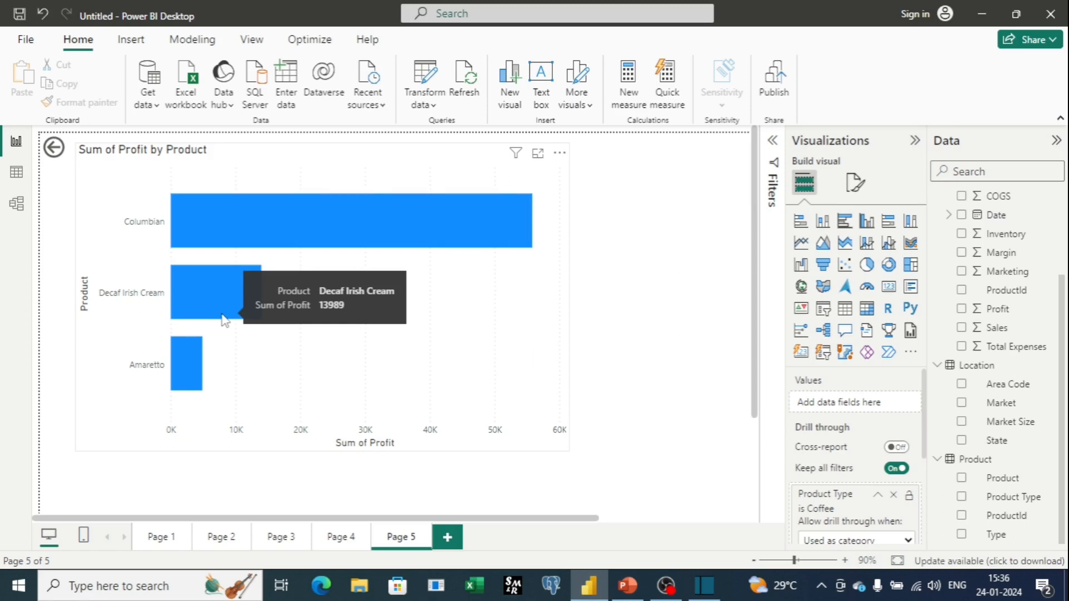
pyautogui.click(336, 538)
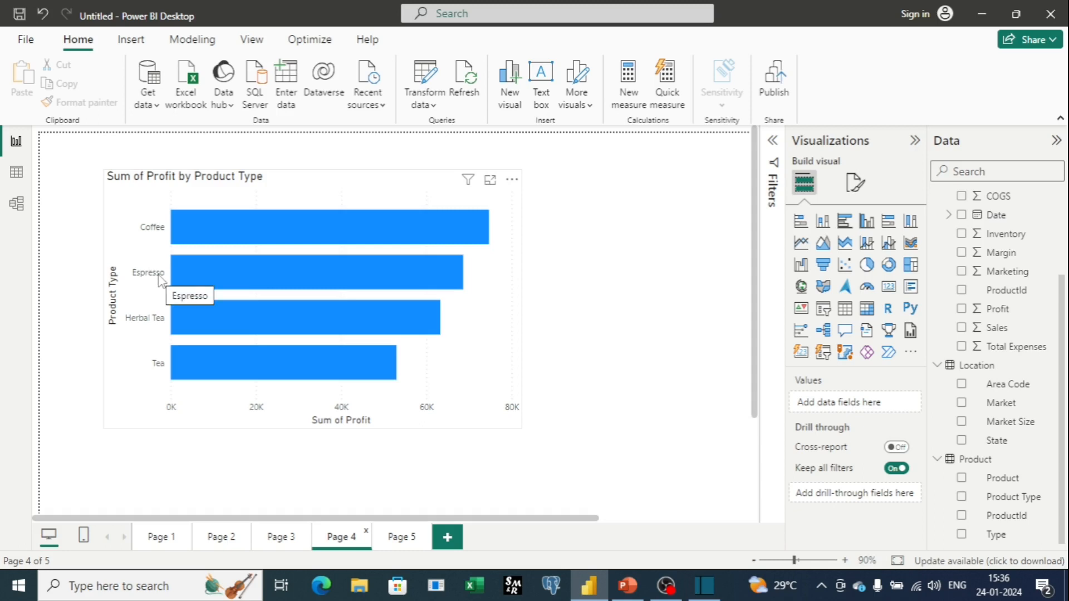
pyautogui.rightClick(222, 273)
pyautogui.moveTo(295, 383)
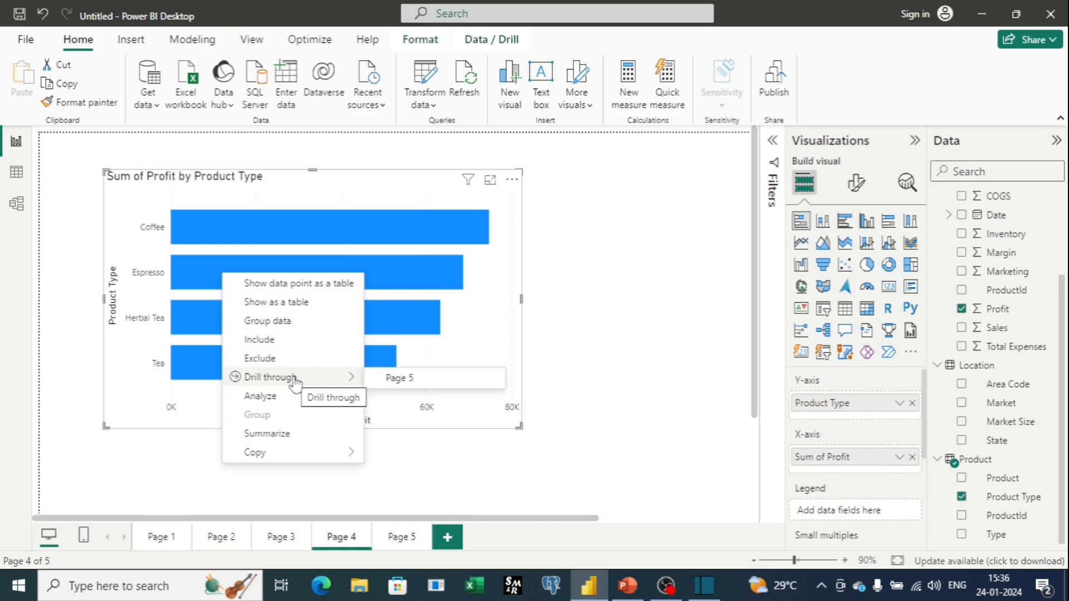
pyautogui.click(397, 384)
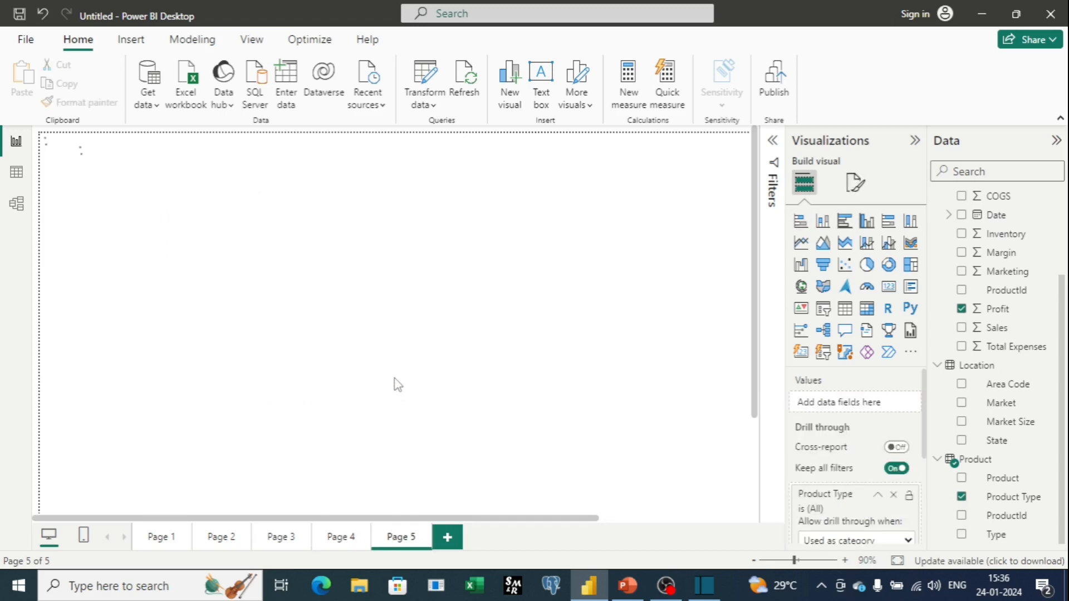
pyautogui.moveTo(316, 256)
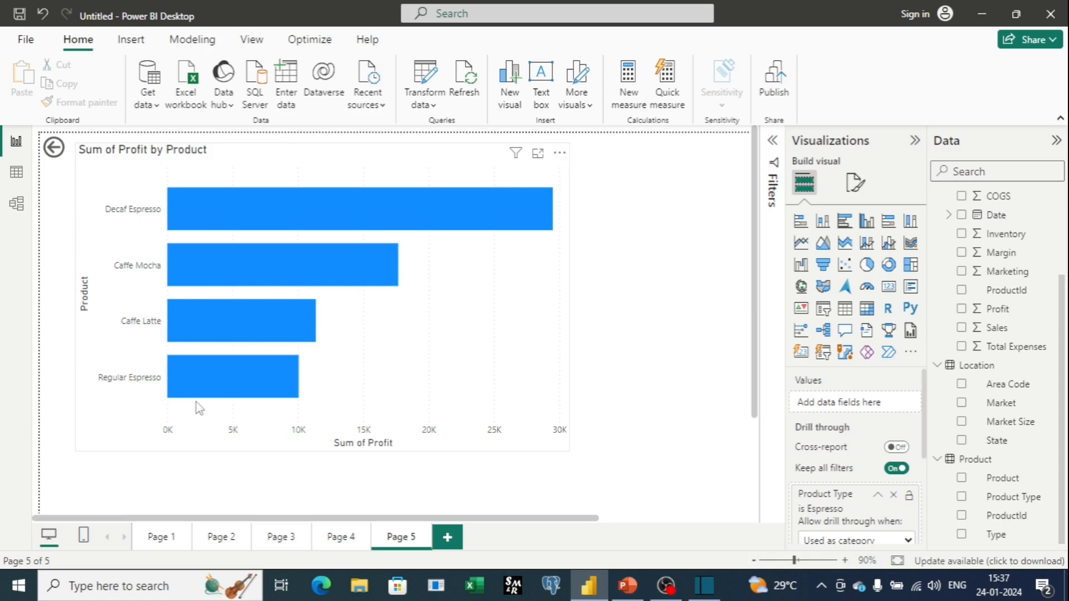
# - Switch between Pages 4 and 5, and go from Page 5 to the previous page with the report's own back navigation
pyautogui.click(344, 538)
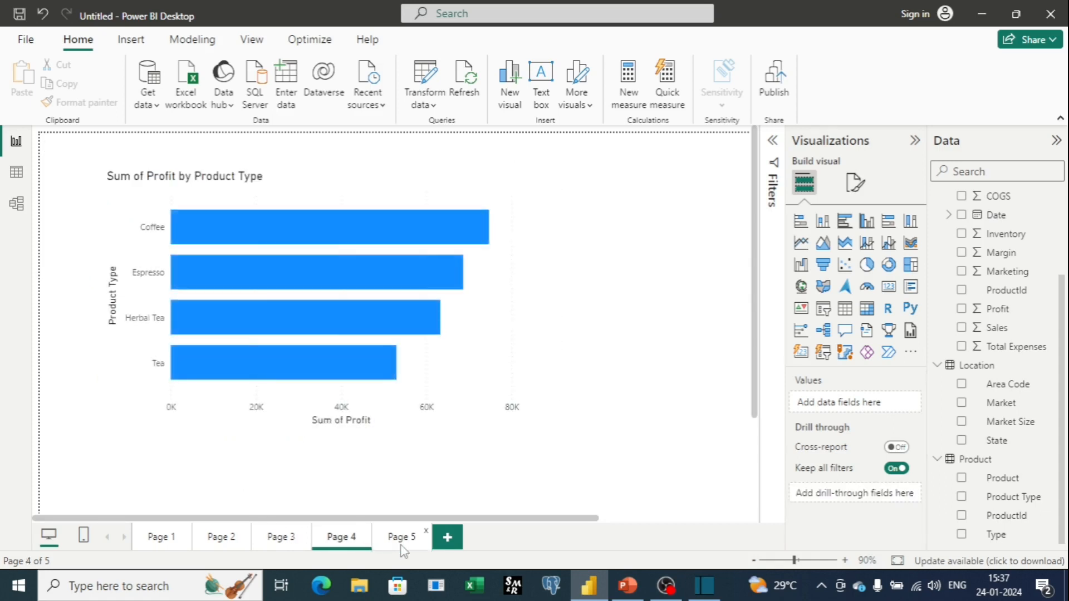
pyautogui.click(402, 538)
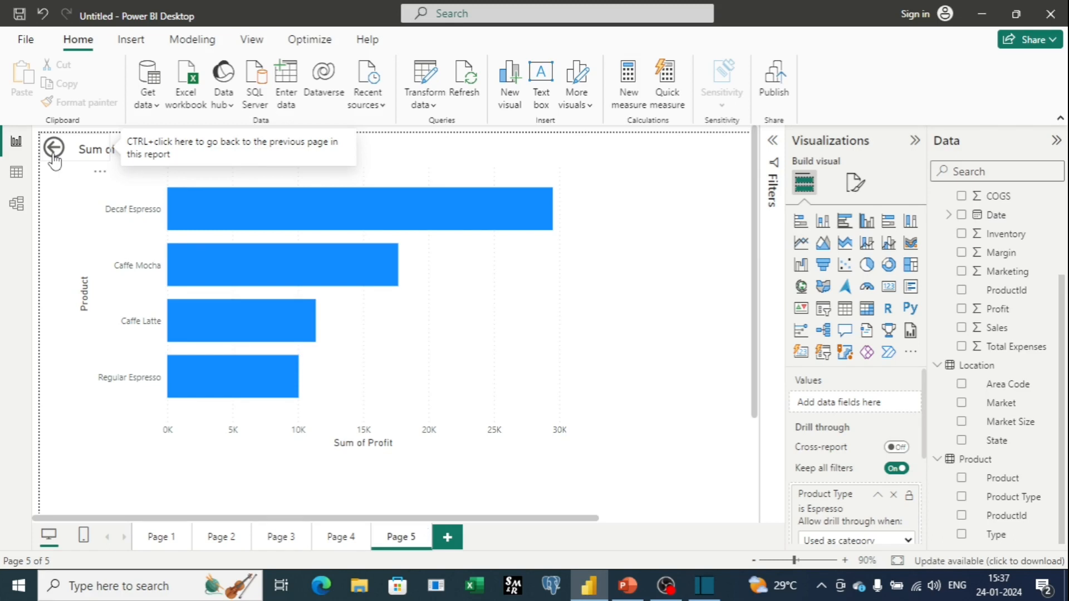
pyautogui.click(54, 162)
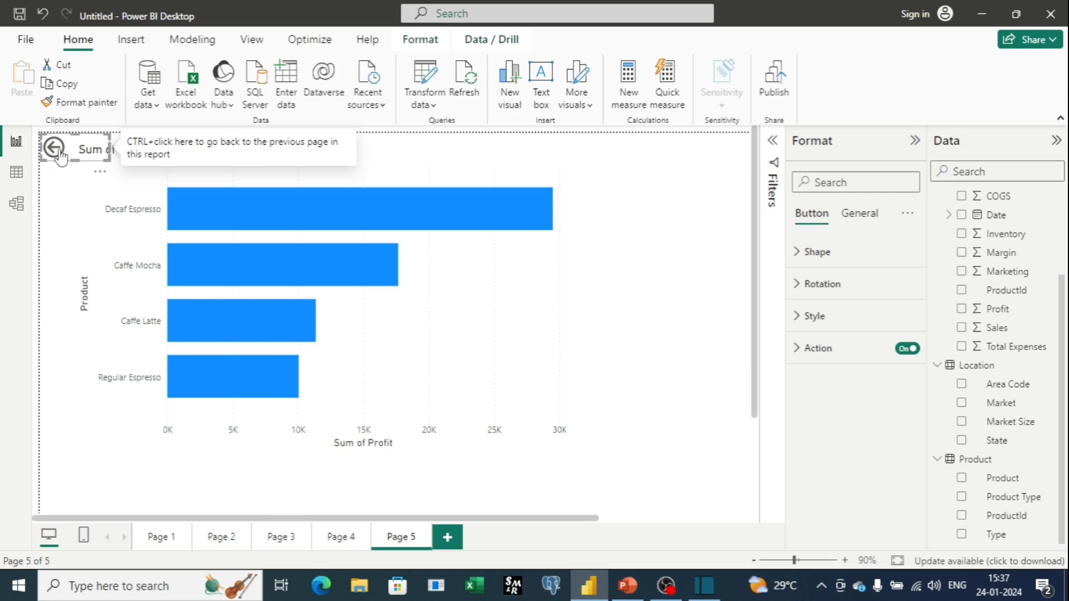
pyautogui.keyDown('ctrl'); pyautogui.click(63, 153); pyautogui.keyUp('ctrl')
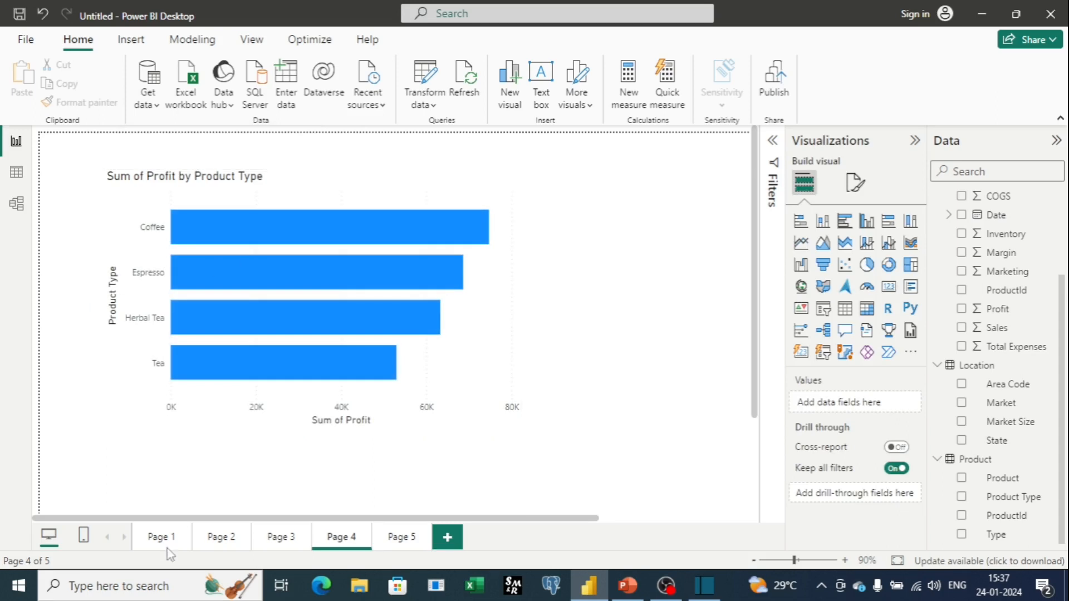
# - Drill through from the Herbal Tea bar on Page 4 to Page 5, and go back to Page 4
pyautogui.rightClick(278, 315)
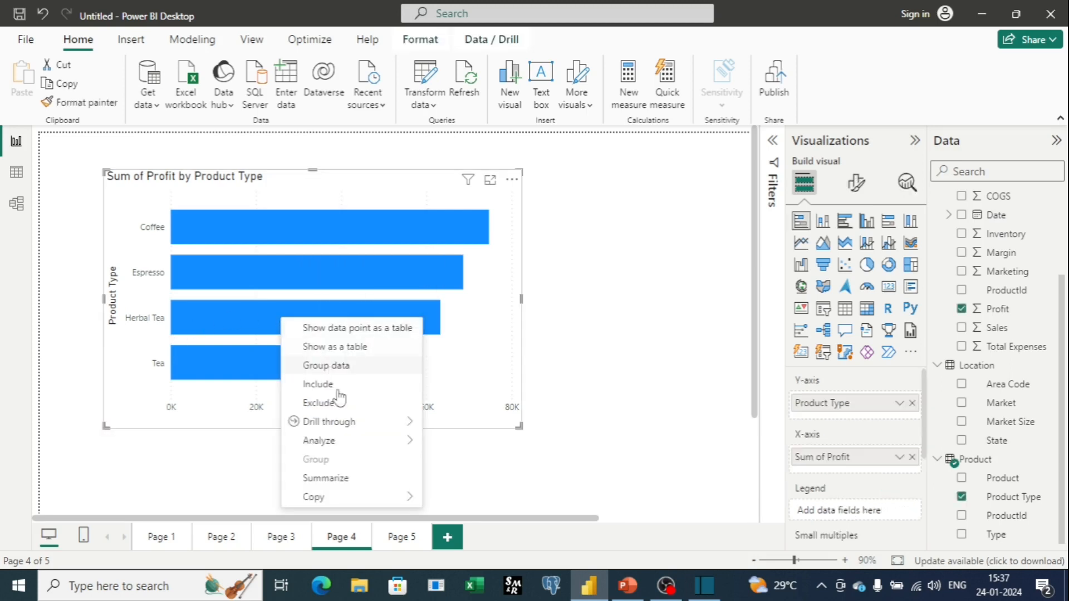
pyautogui.moveTo(343, 426)
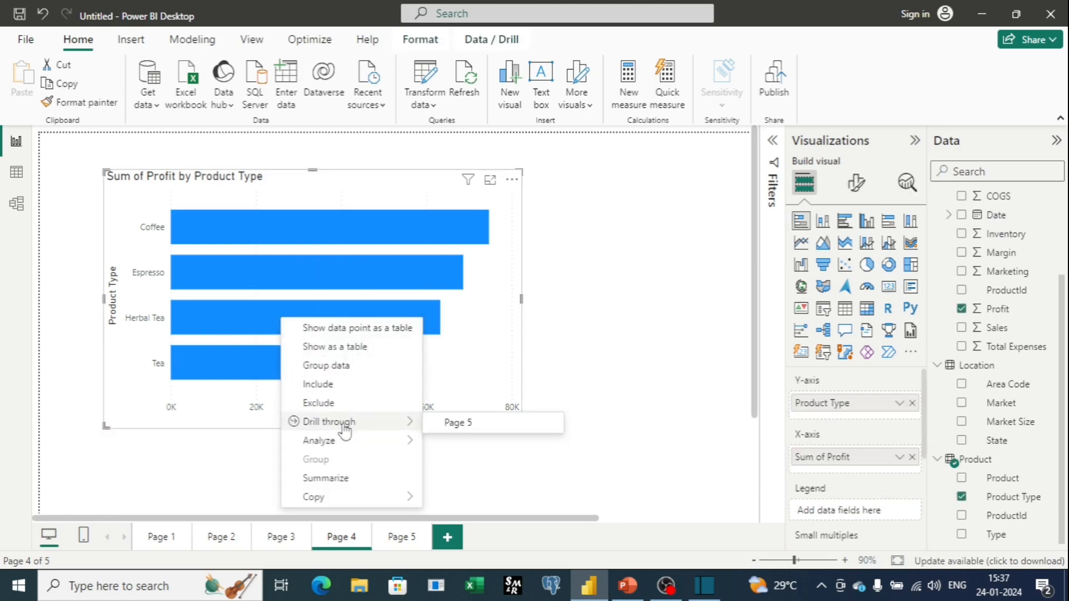
pyautogui.click(459, 423)
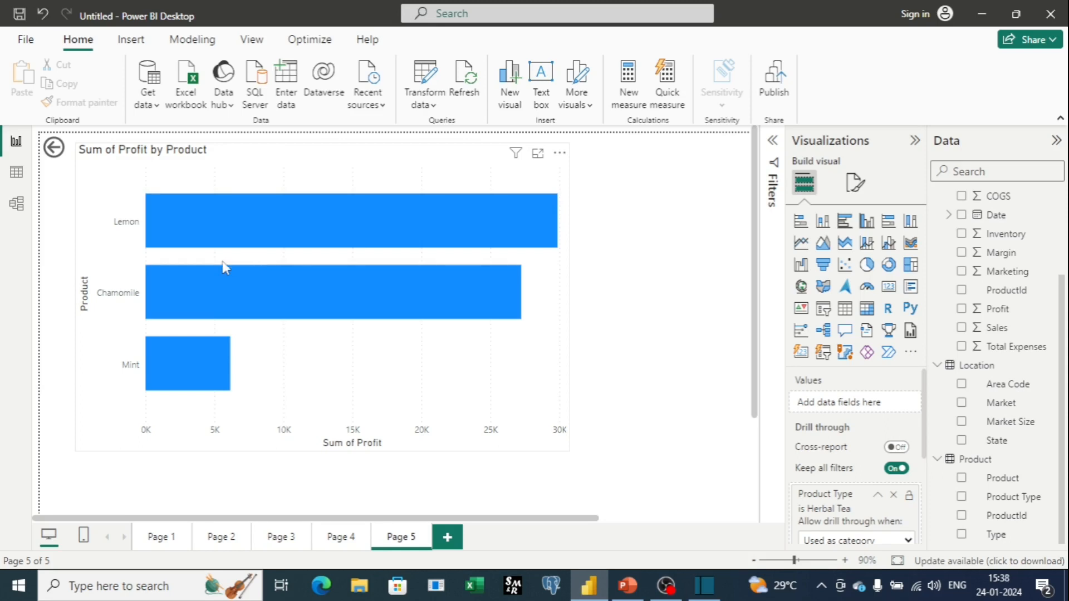
pyautogui.keyDown('ctrl'); pyautogui.click(54, 148); pyautogui.keyUp('ctrl')
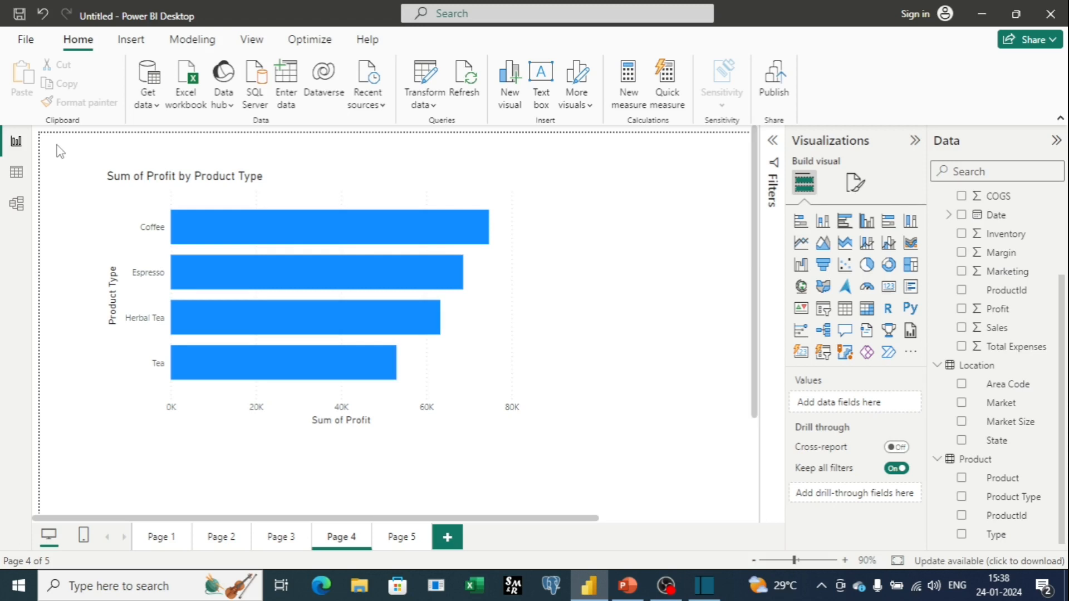
# - Add a new report page with an empty line chart, move the chart away from the page corner and enlarge it
pyautogui.click(447, 537)
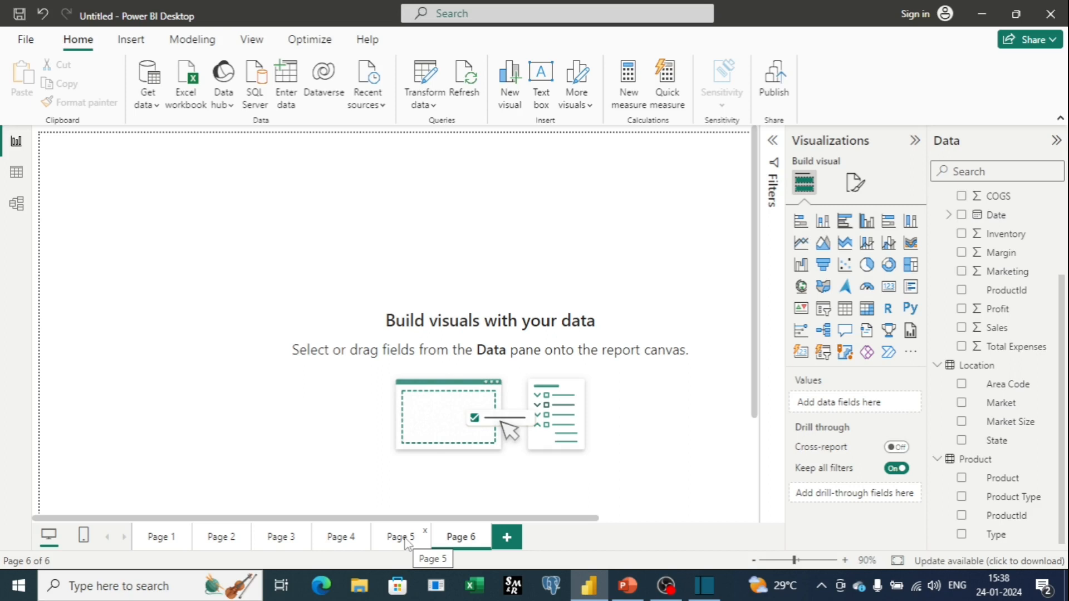
pyautogui.click(800, 244)
pyautogui.moveTo(72, 167); pyautogui.dragTo(167, 189)
pyautogui.click(432, 293)
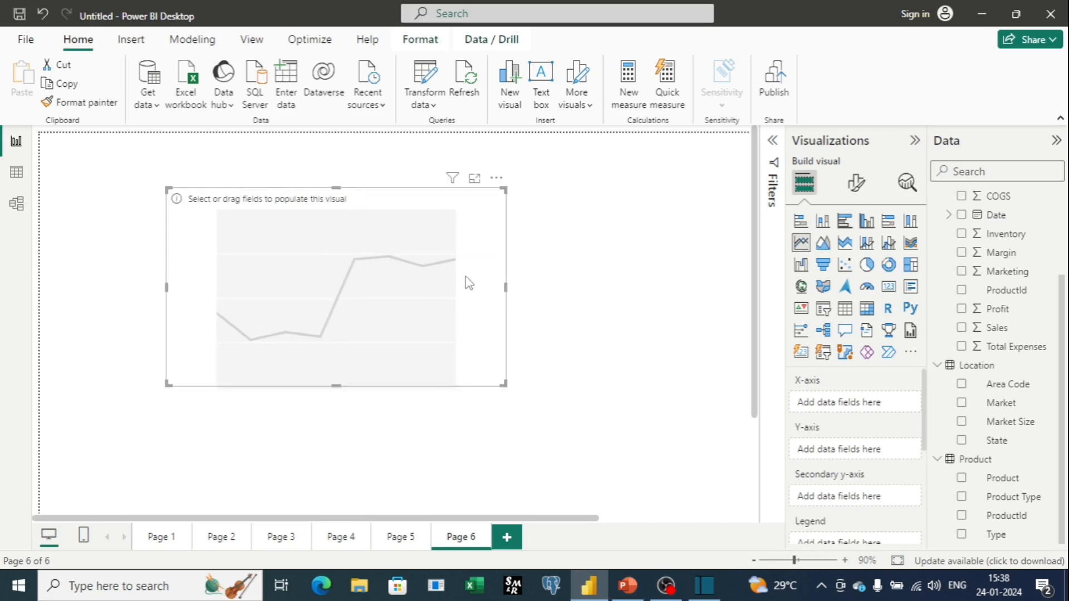
pyautogui.moveTo(504, 384); pyautogui.dragTo(600, 412)
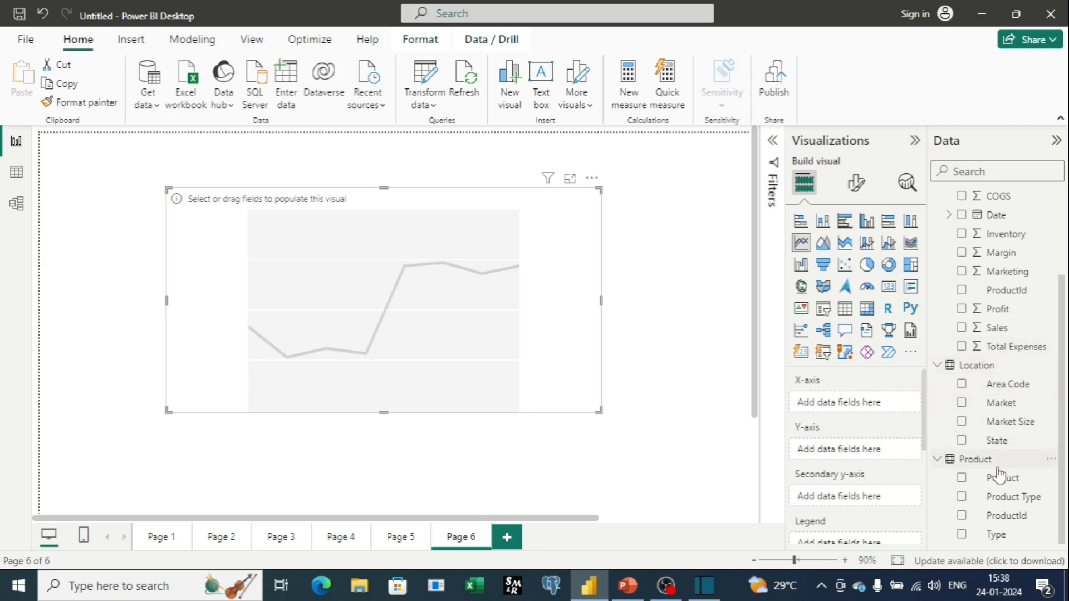
# - Plot Profit on the Y-axis and Marketing on the secondary Y-axis by Product in the Page 6 line chart
pyautogui.moveTo(999, 479); pyautogui.dragTo(828, 396)
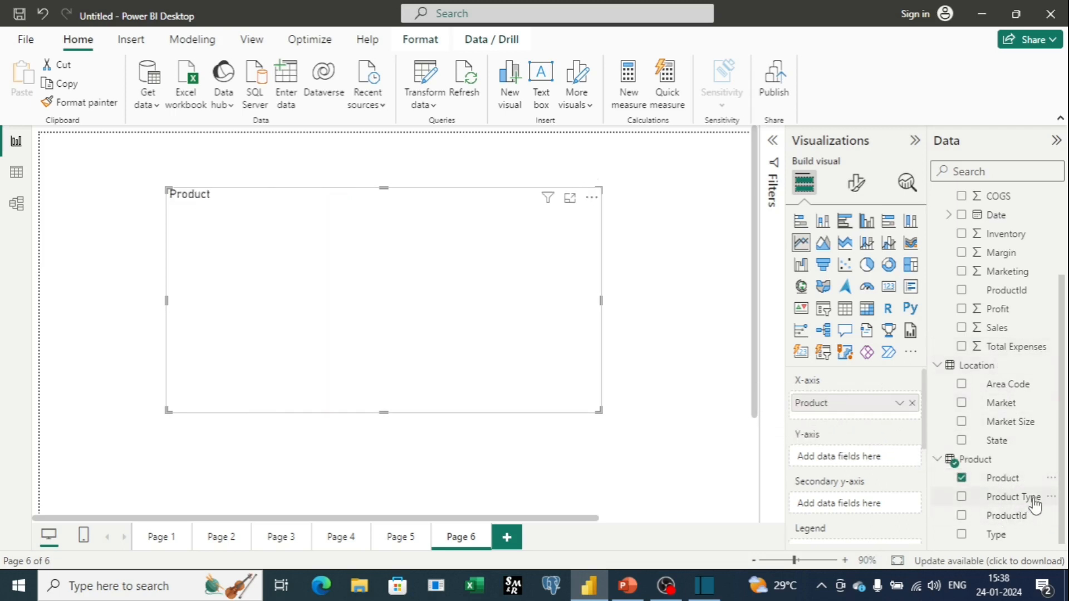
pyautogui.moveTo(1013, 310); pyautogui.dragTo(850, 460)
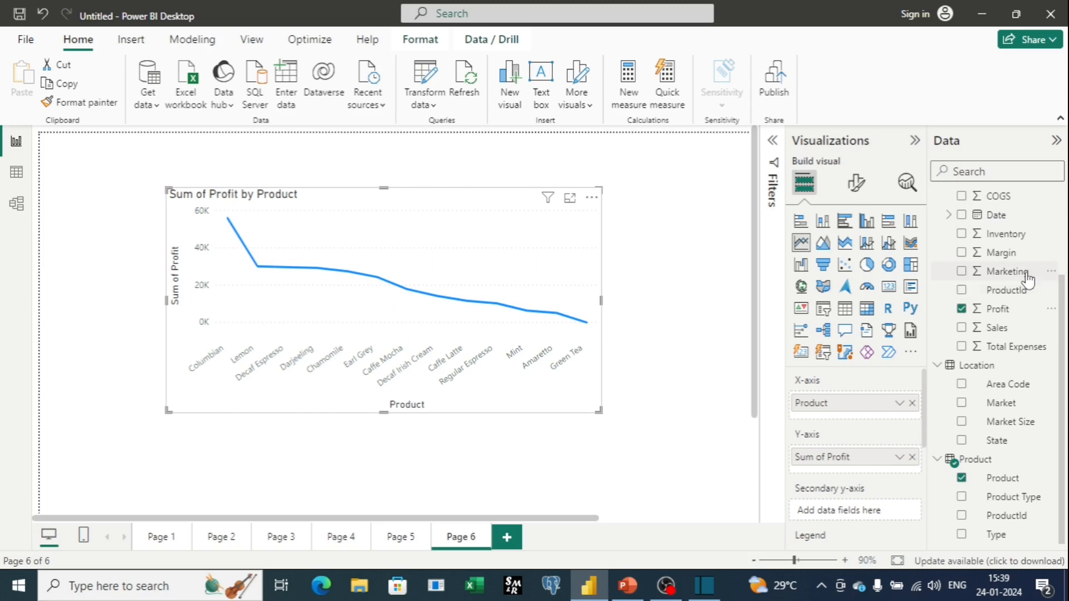
pyautogui.moveTo(1027, 276); pyautogui.dragTo(884, 516)
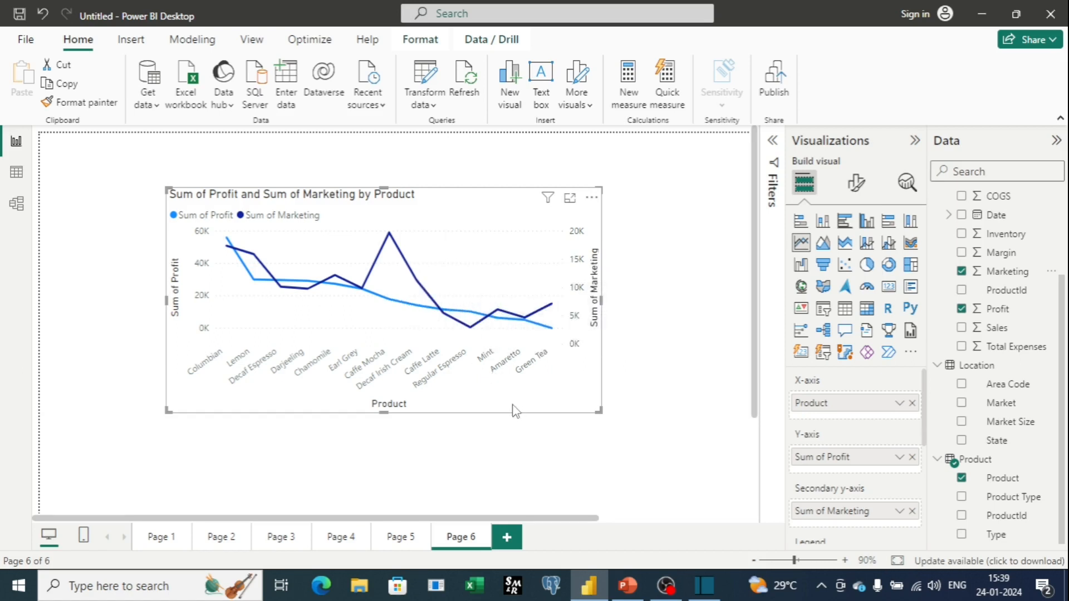
# - Compare the Page 4 chart with Page 6, add Product Type as Page 6's drill-through field, and review its filter options
pyautogui.click(352, 541)
pyautogui.click(469, 547)
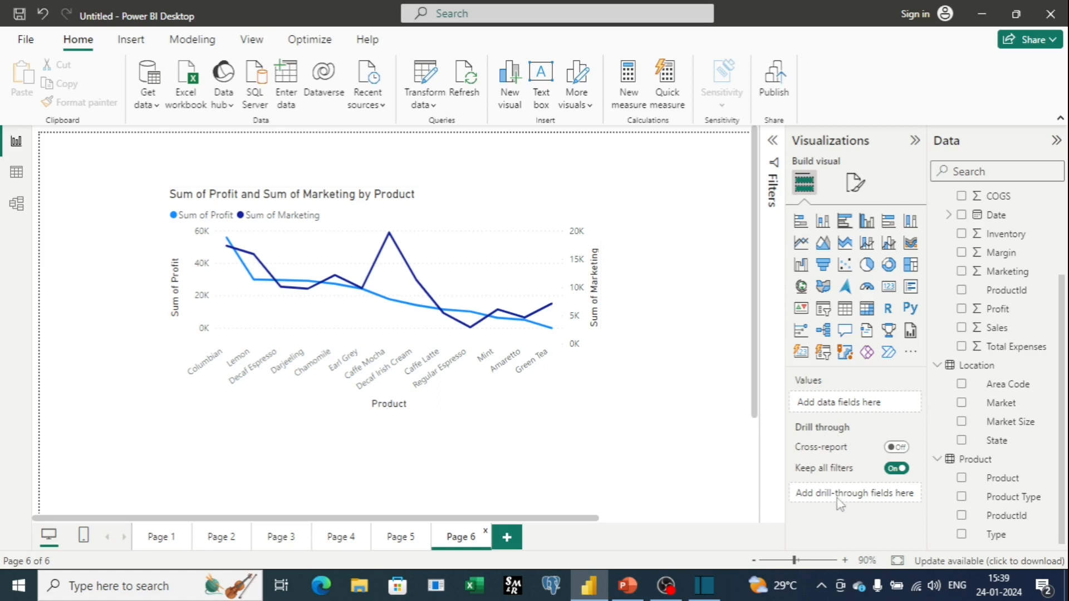
pyautogui.click(340, 539)
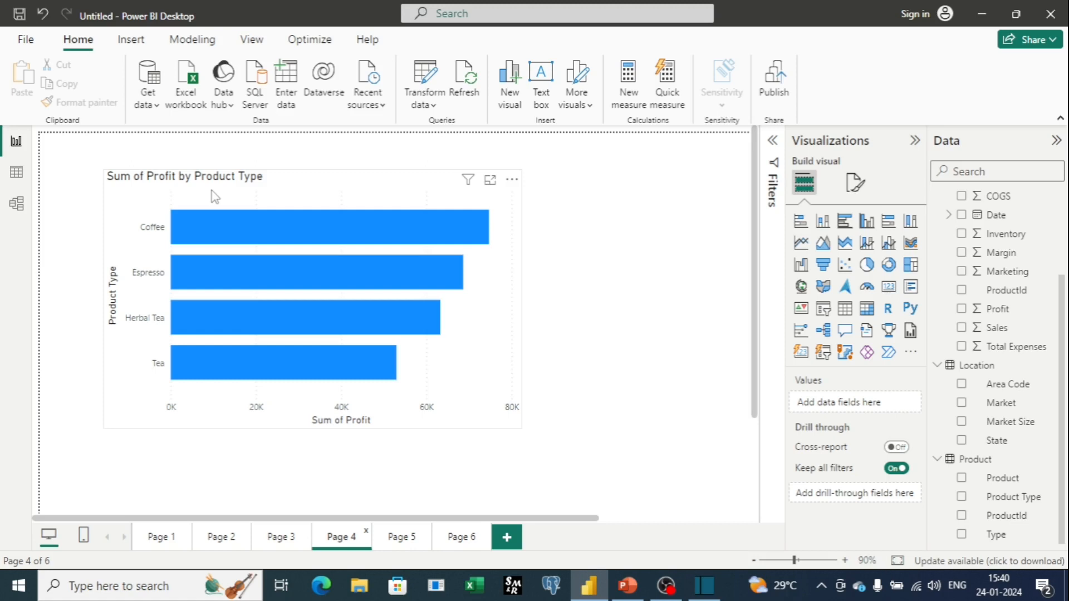
pyautogui.click(458, 537)
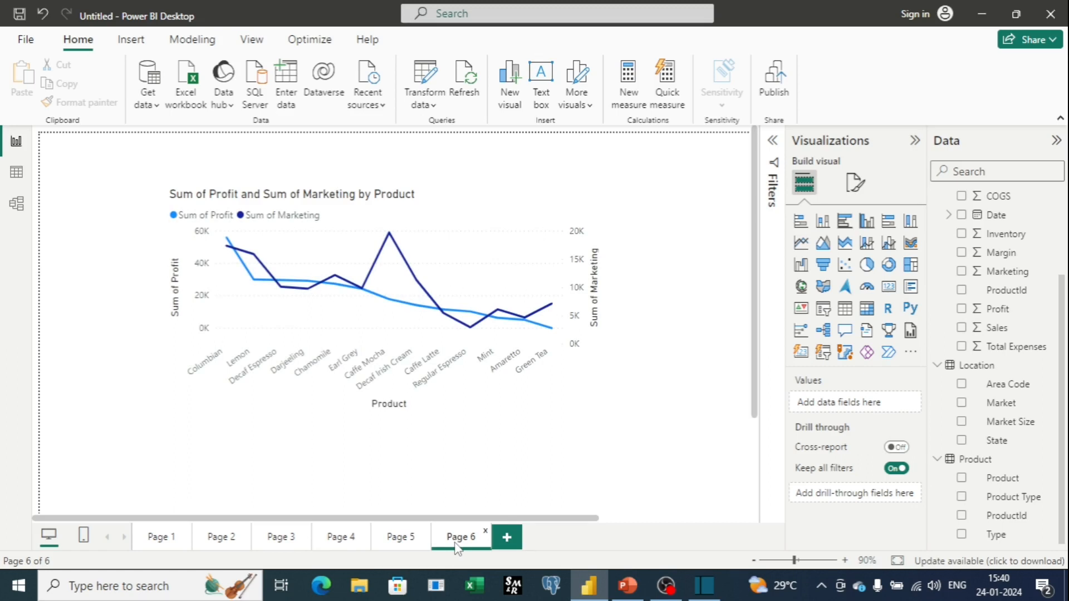
pyautogui.moveTo(1018, 501); pyautogui.dragTo(865, 502)
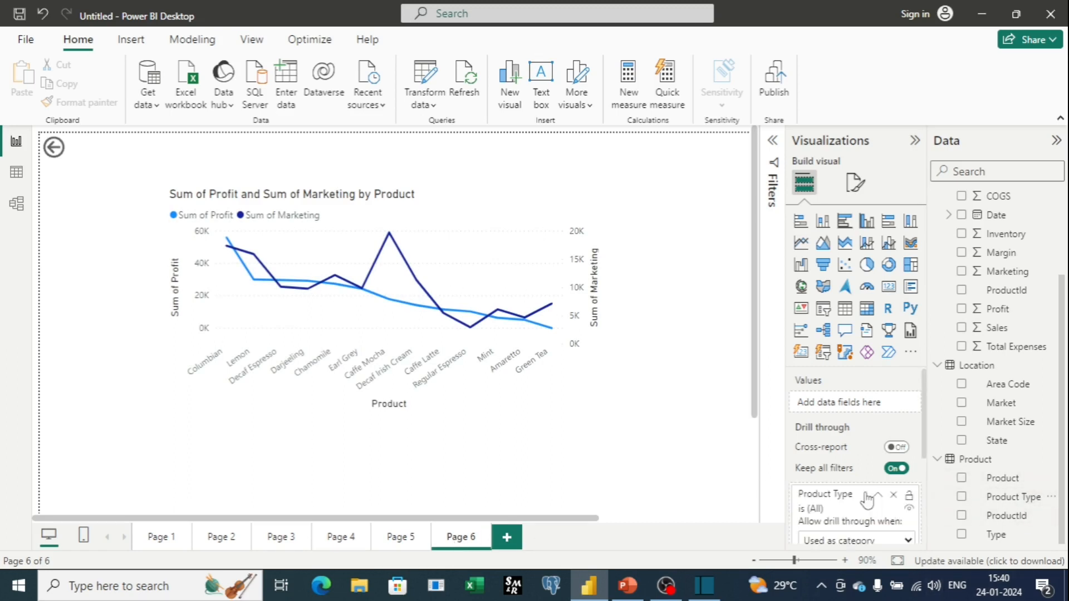
pyautogui.scroll(-3, 894, 499)
pyautogui.scroll(-1, 895, 499)
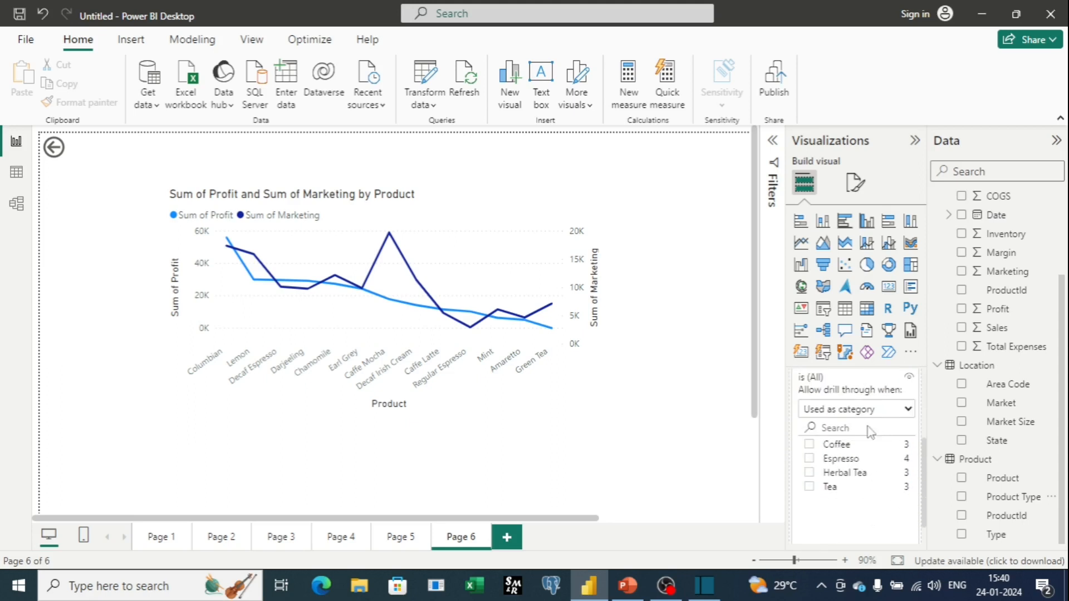
# - Drill through from the Tea bar in the Page 4 chart to Page 6, and go back to Page 4
pyautogui.click(352, 538)
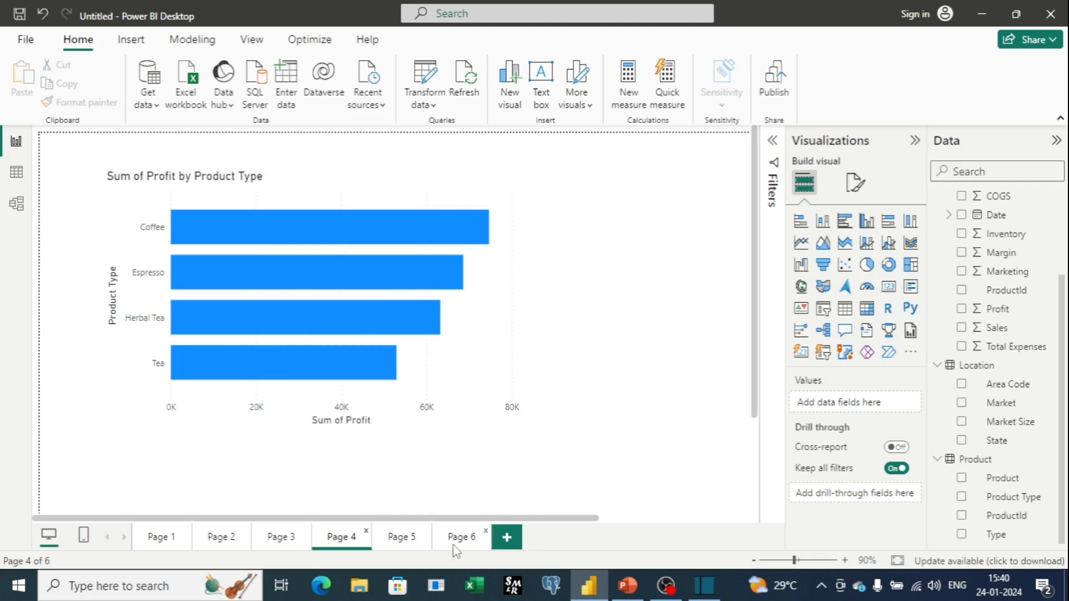
pyautogui.rightClick(239, 362)
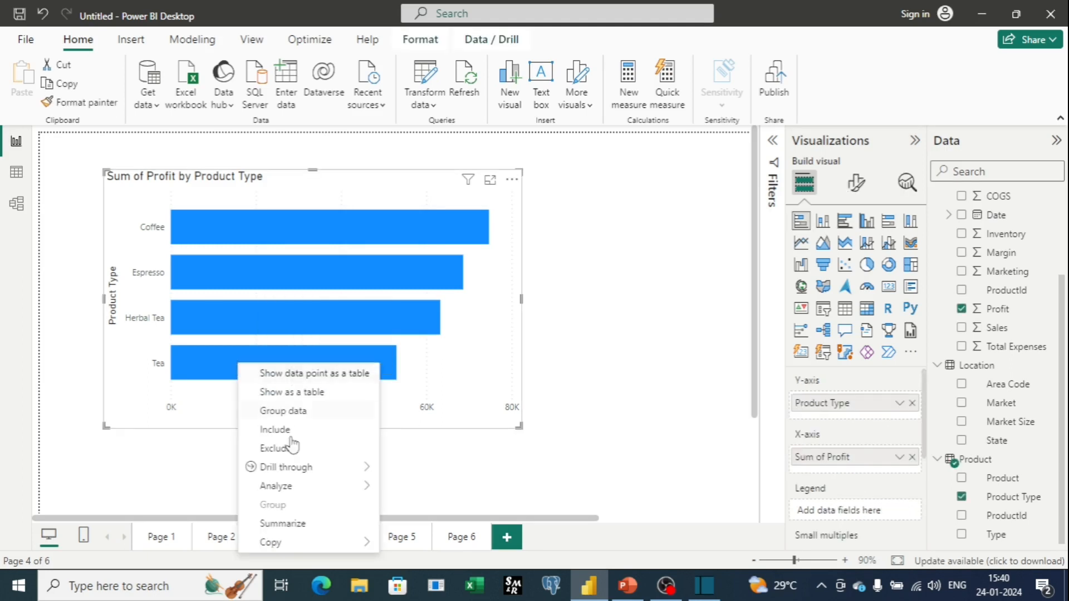
pyautogui.moveTo(299, 471)
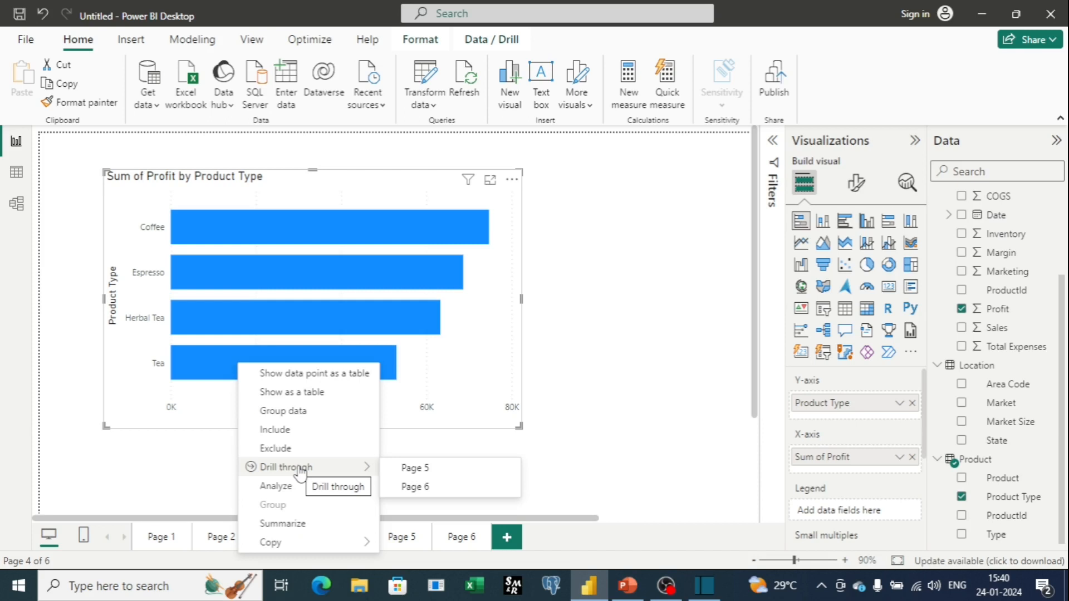
pyautogui.click(426, 488)
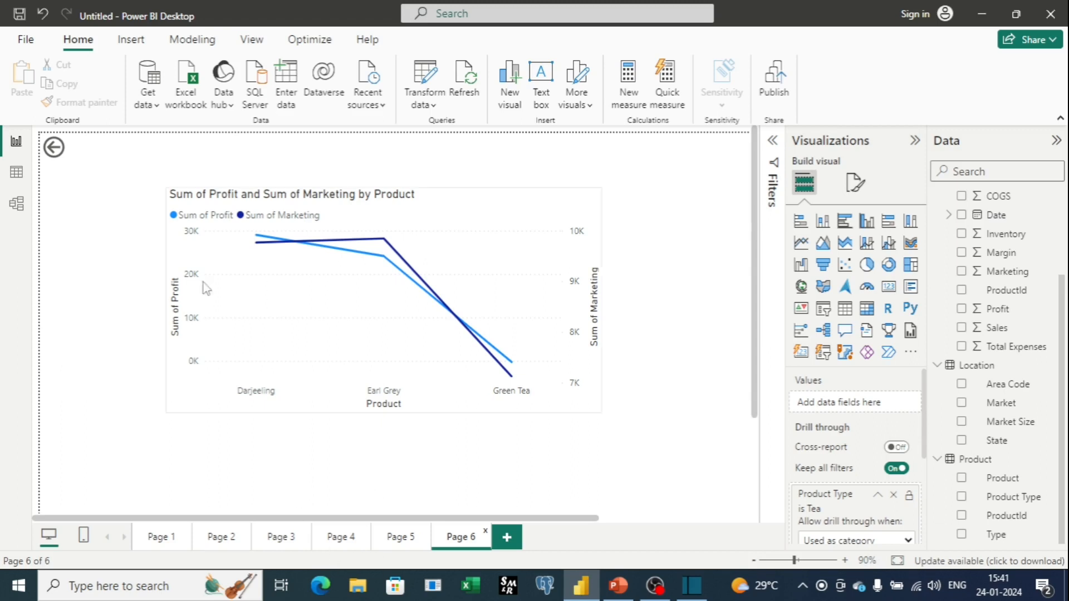
pyautogui.keyDown('ctrl'); pyautogui.click(54, 151); pyautogui.keyUp('ctrl')
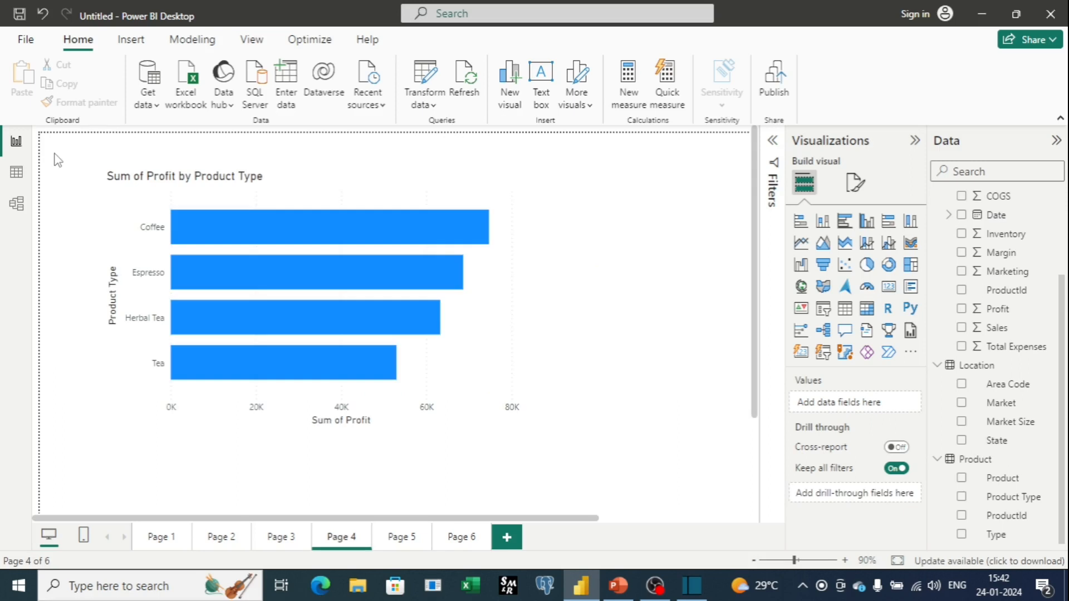
# - Drill through from the Espresso bar on Page 4 to Page 6 and inspect the Caffe Latte point's tooltip
pyautogui.moveTo(266, 305)
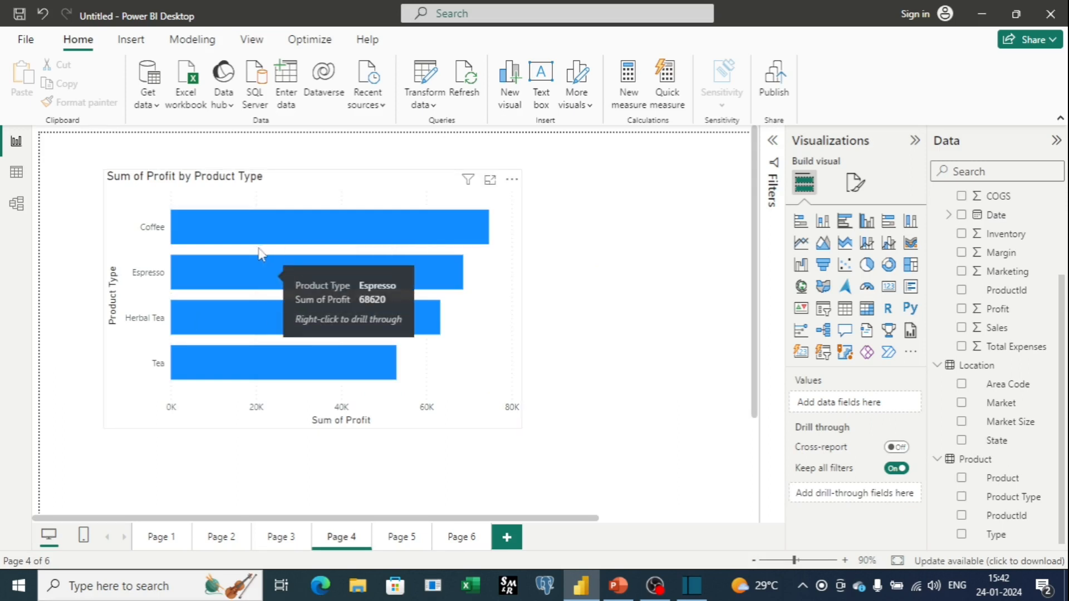
pyautogui.moveTo(254, 268)
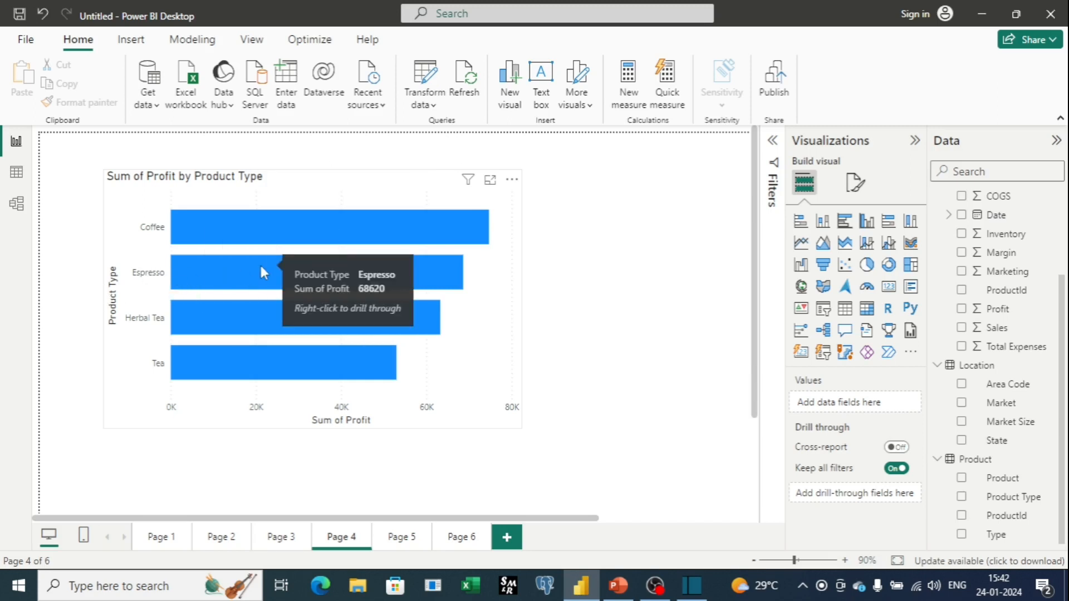
pyautogui.rightClick(261, 268)
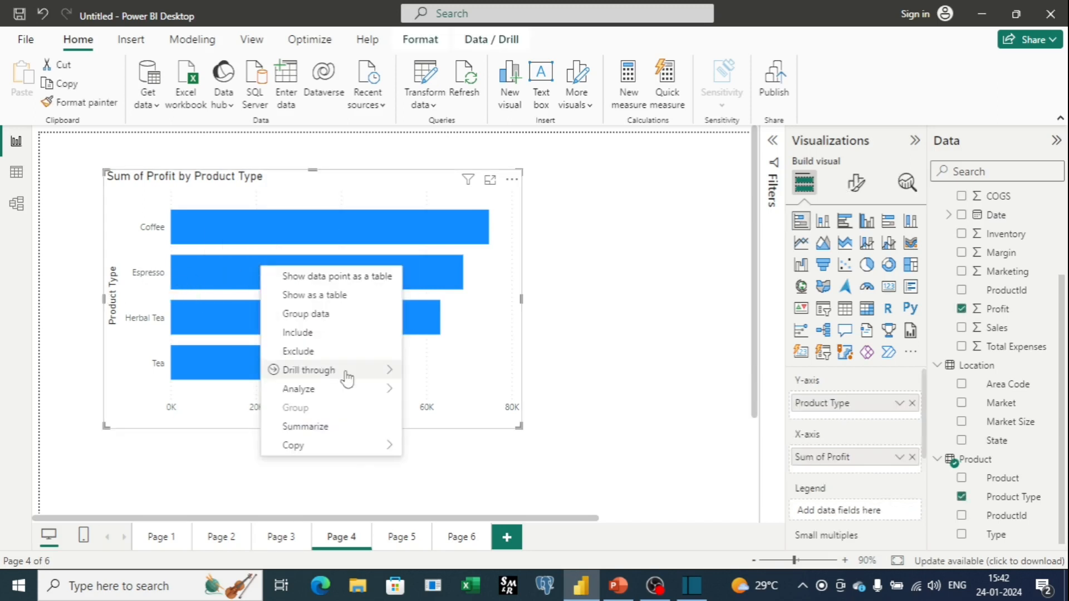
pyautogui.moveTo(345, 377)
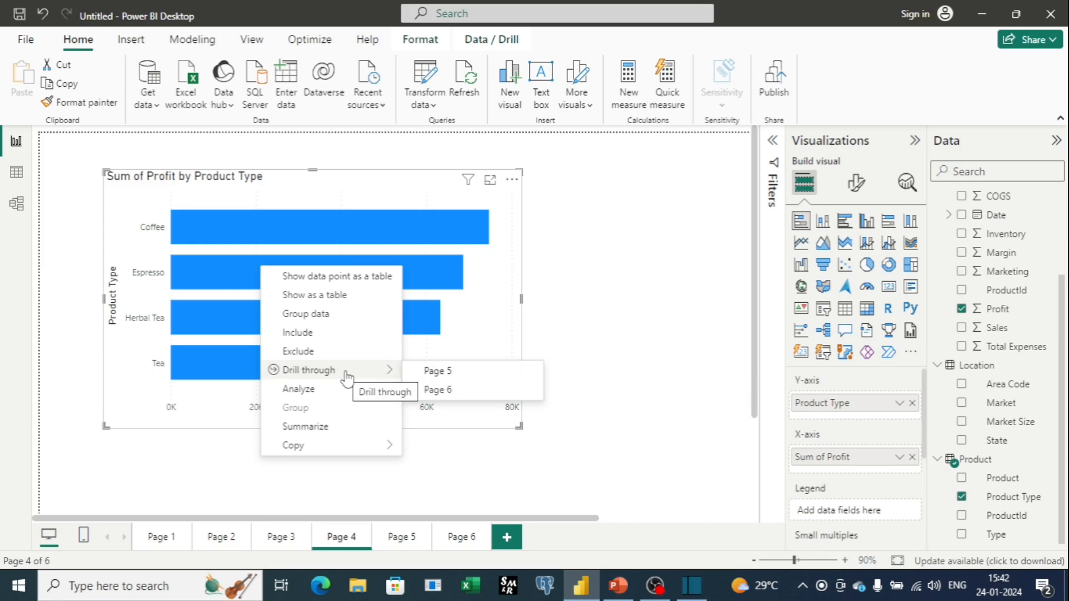
pyautogui.click(433, 390)
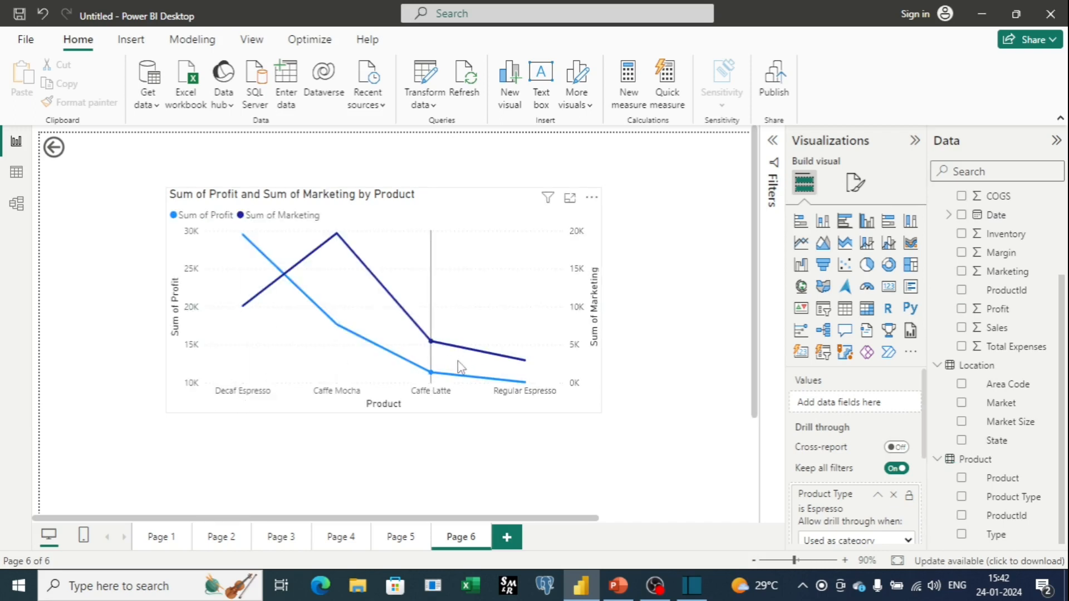
pyautogui.moveTo(460, 367)
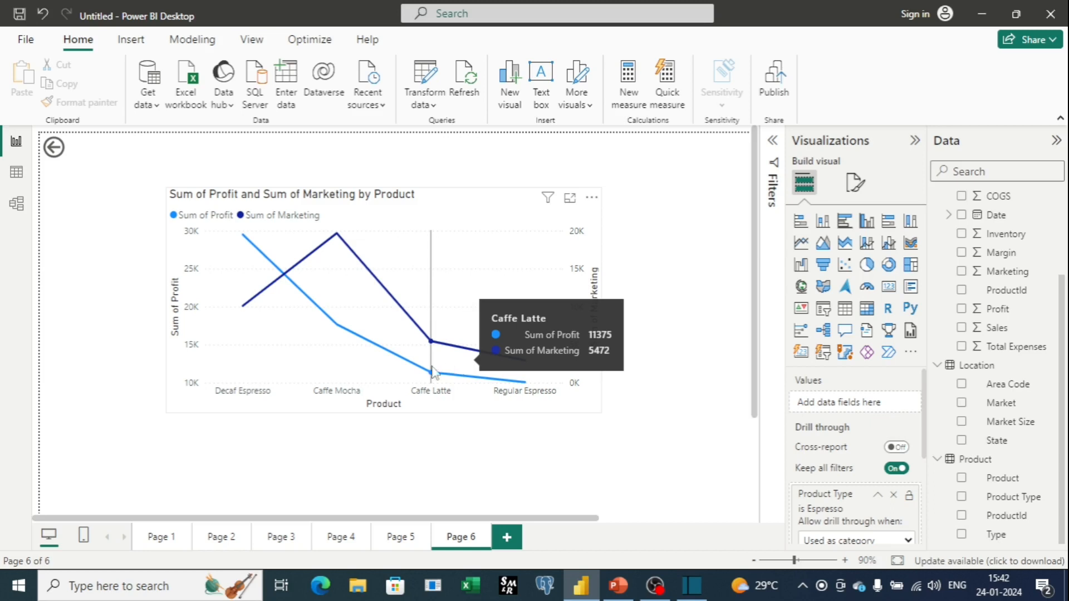
# - Go back from Page 6 to the Page 4 product type chart and compare it with the drill-through charts on Pages 5 and 6
pyautogui.click(54, 148)
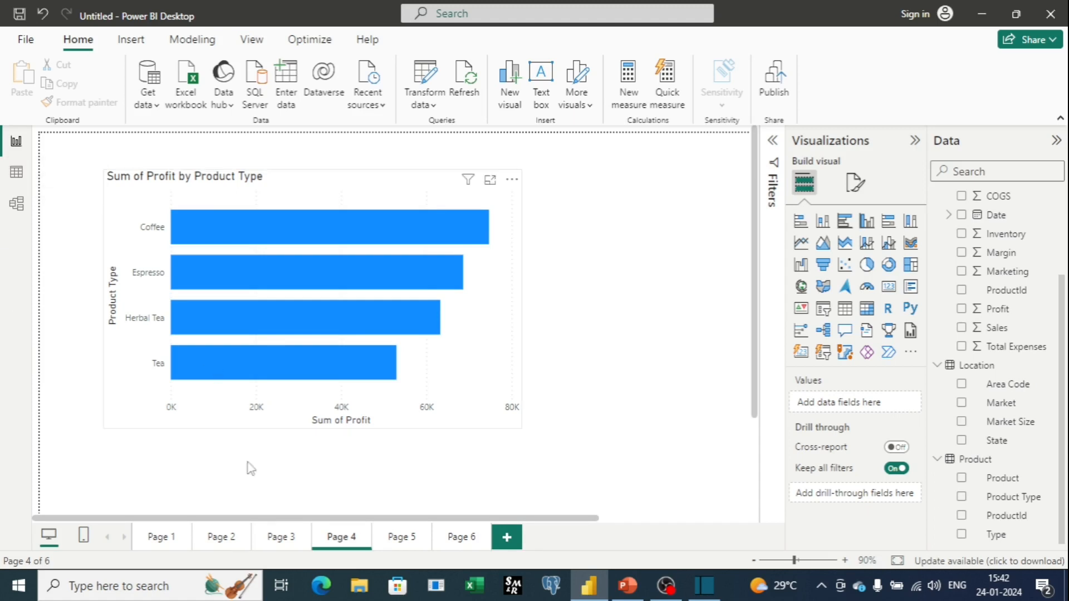
pyautogui.click(423, 543)
pyautogui.click(454, 543)
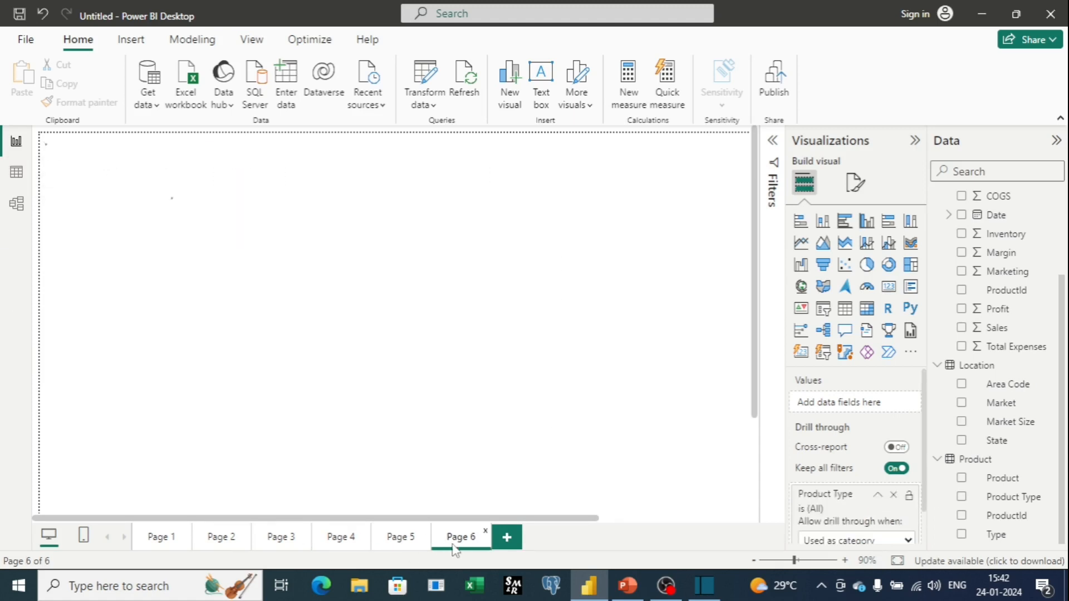
pyautogui.click(346, 545)
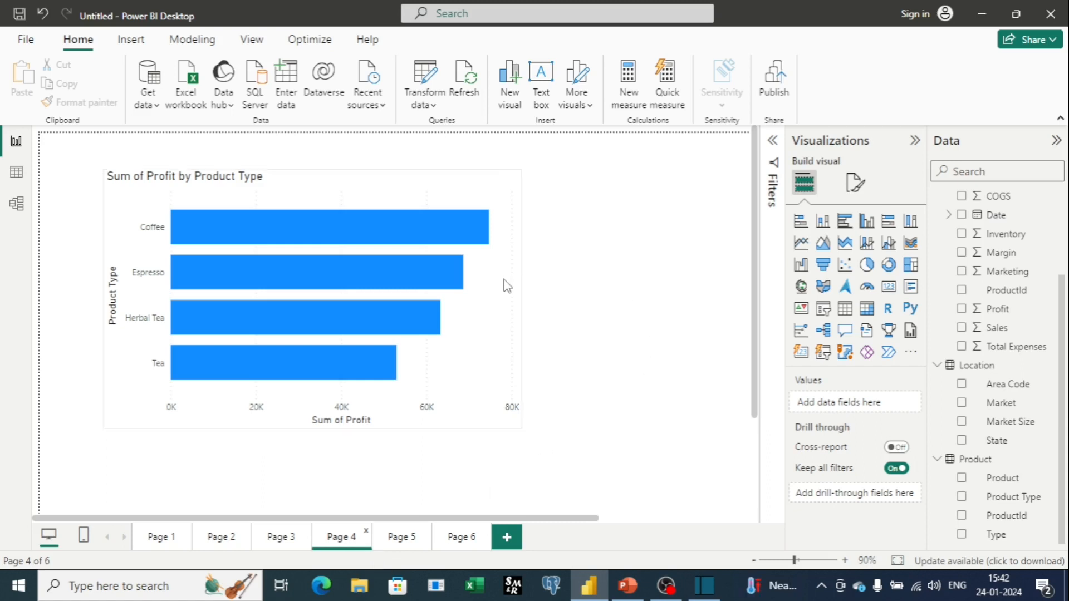
pyautogui.click(407, 544)
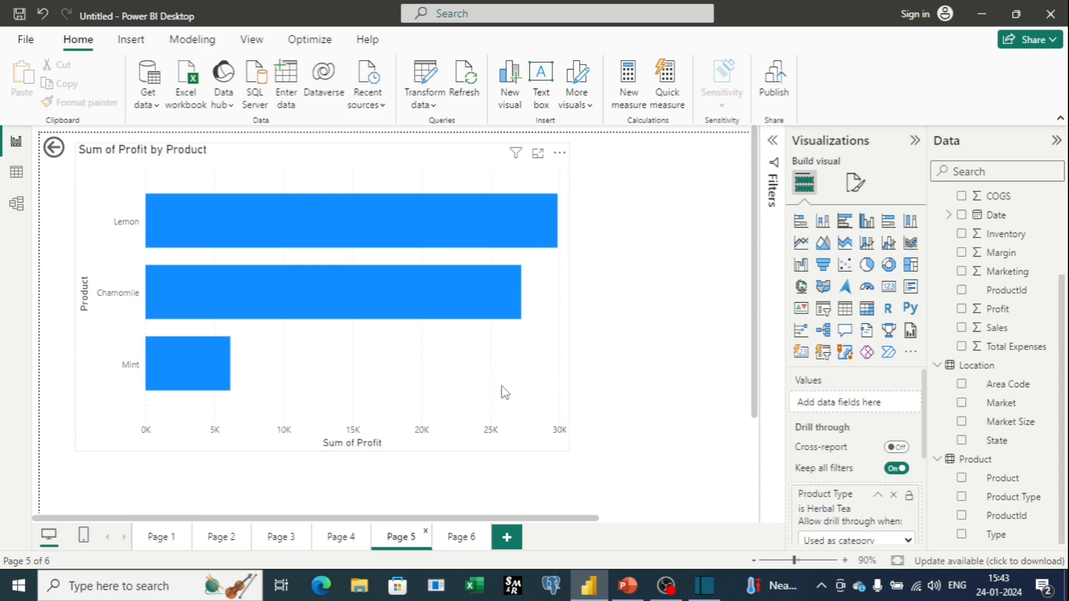
pyautogui.click(550, 385)
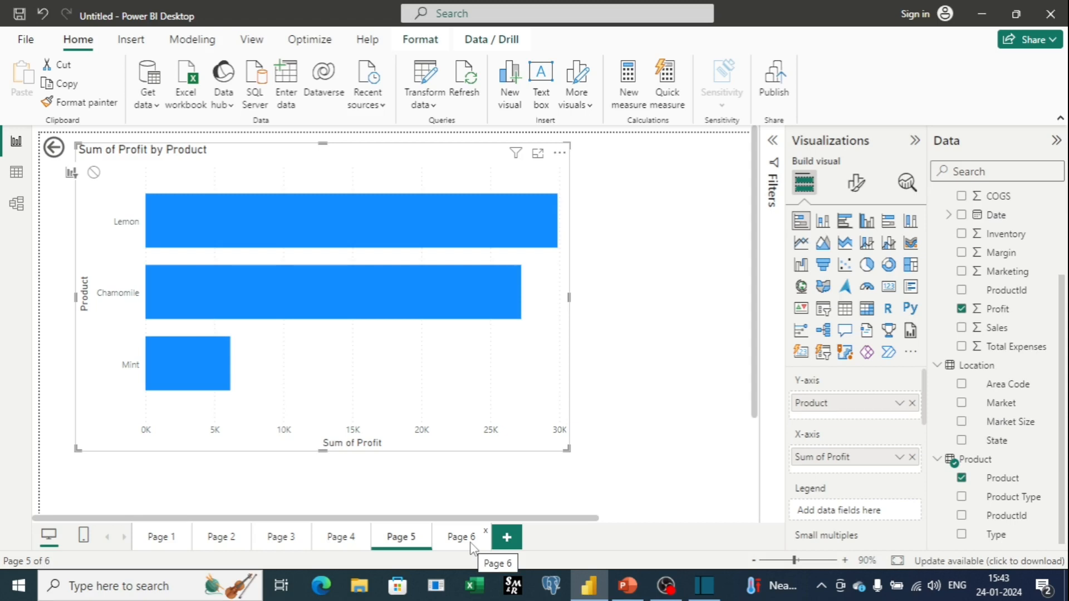
pyautogui.scroll(-3, 437, 234)
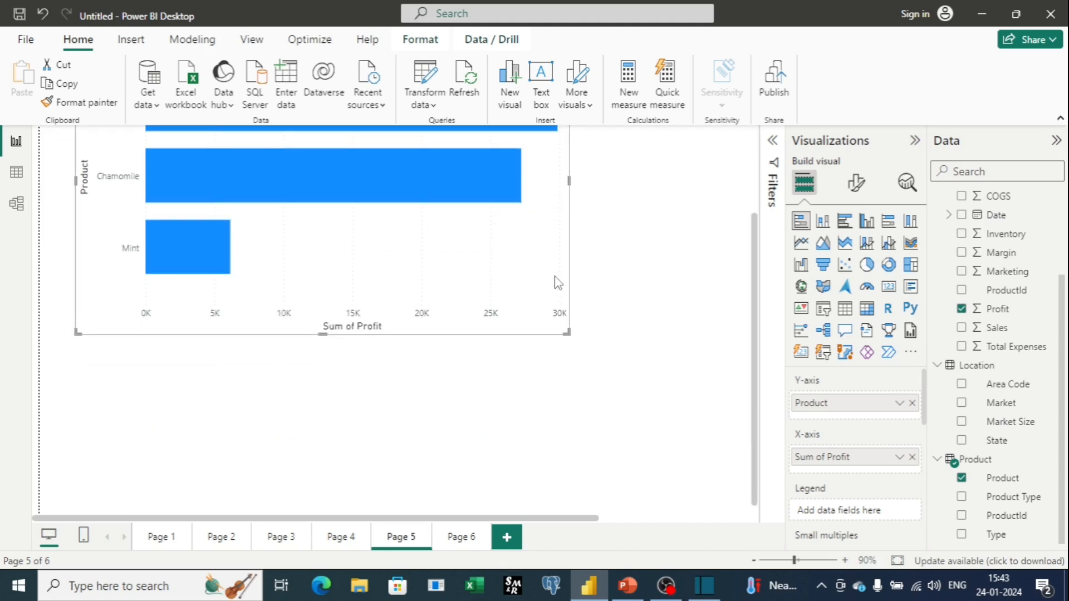
# - Clear the Espresso selection from the Product Type drill-through filter of the Page 6 line chart
pyautogui.click(462, 545)
pyautogui.click(585, 410)
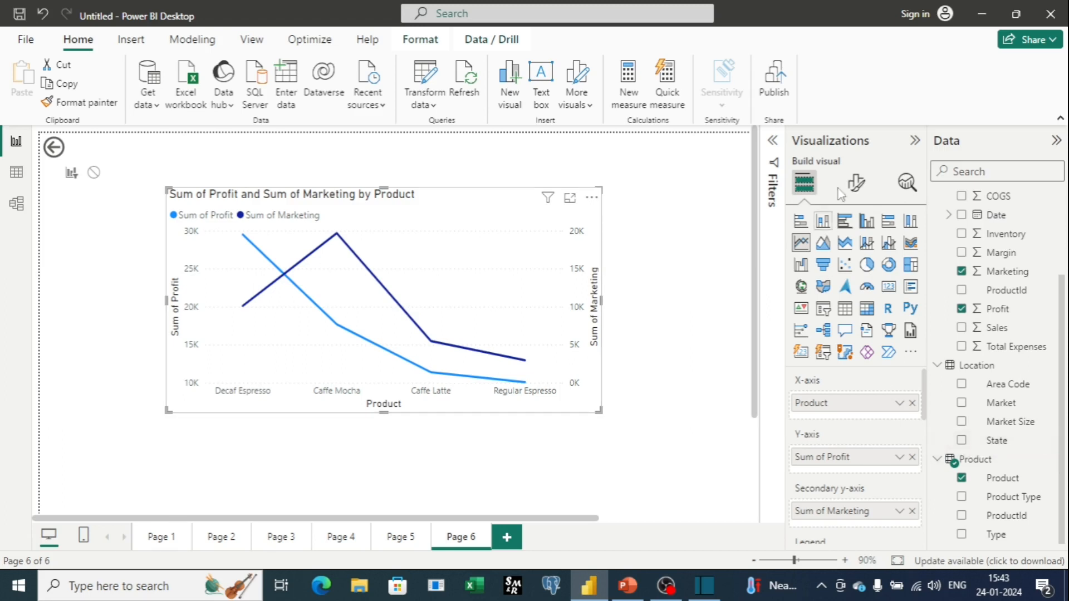
pyautogui.scroll(-5, 833, 405)
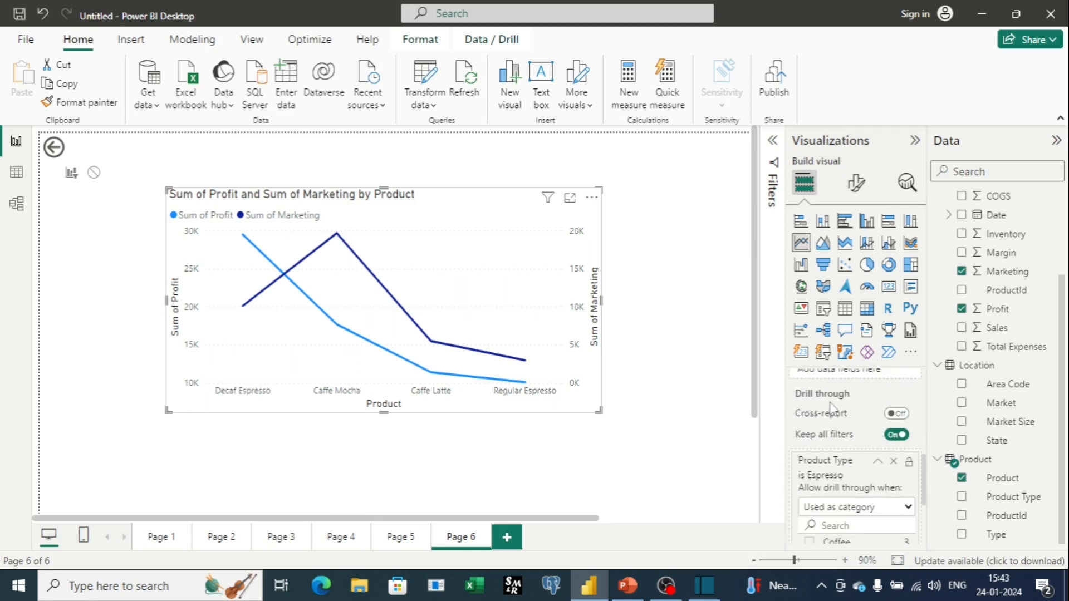
pyautogui.scroll(-2, 831, 410)
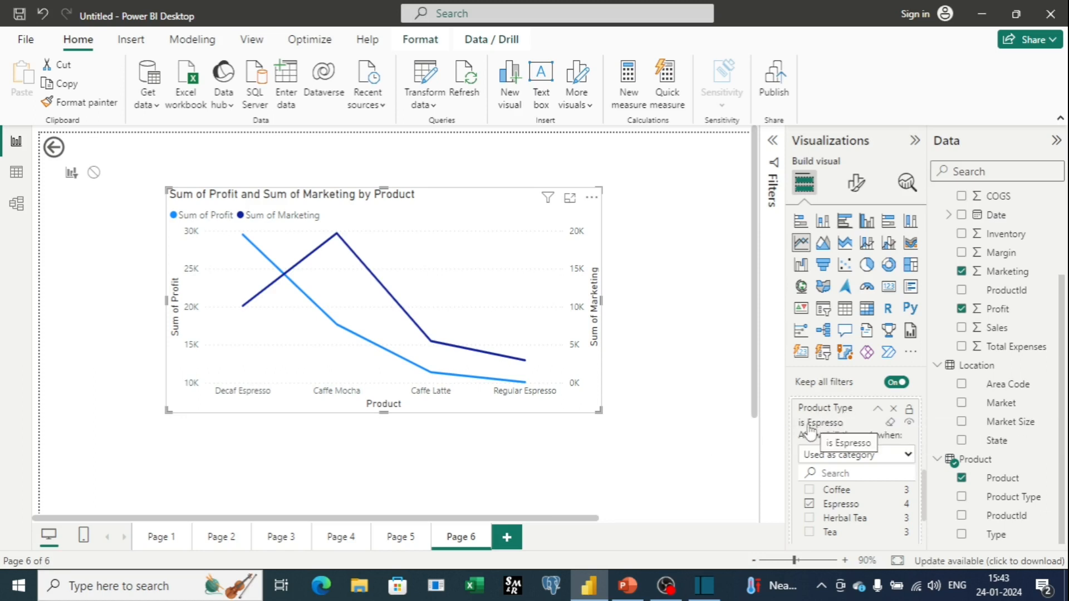
pyautogui.click(891, 423)
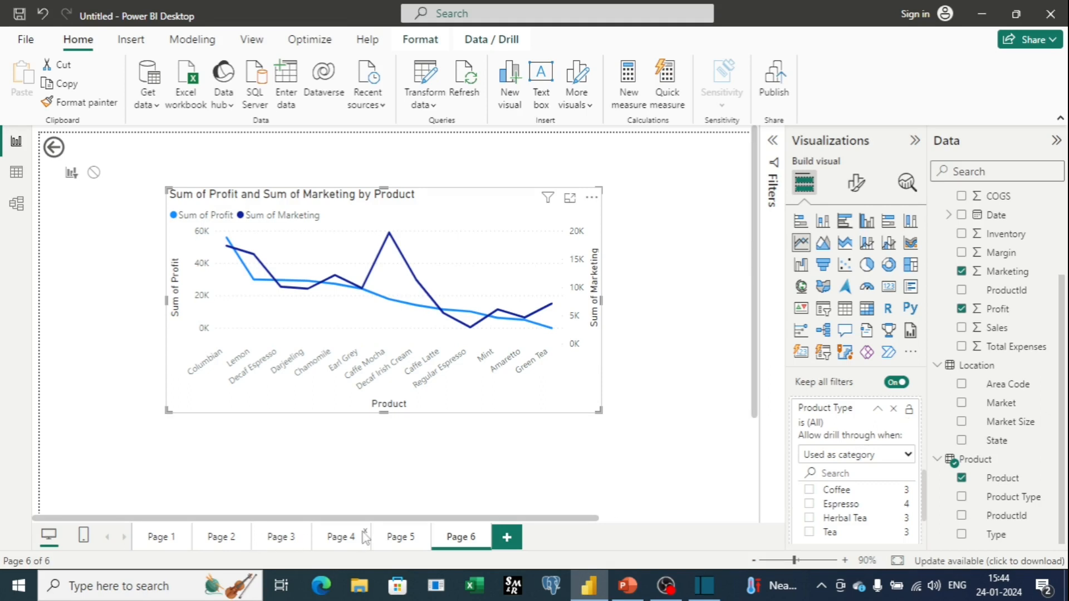
# - Examine Page 5's drill-through settings, including the Product Type filter values and the Cross-report and Keep all filters options
pyautogui.click(423, 536)
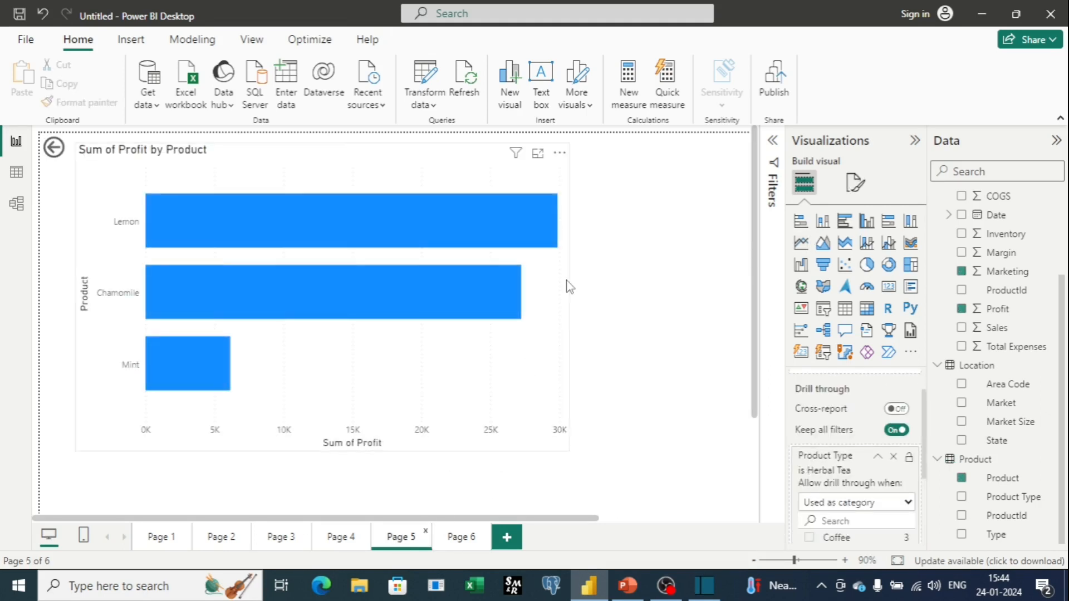
pyautogui.scroll(-3, 574, 307)
pyautogui.scroll(-2, 845, 449)
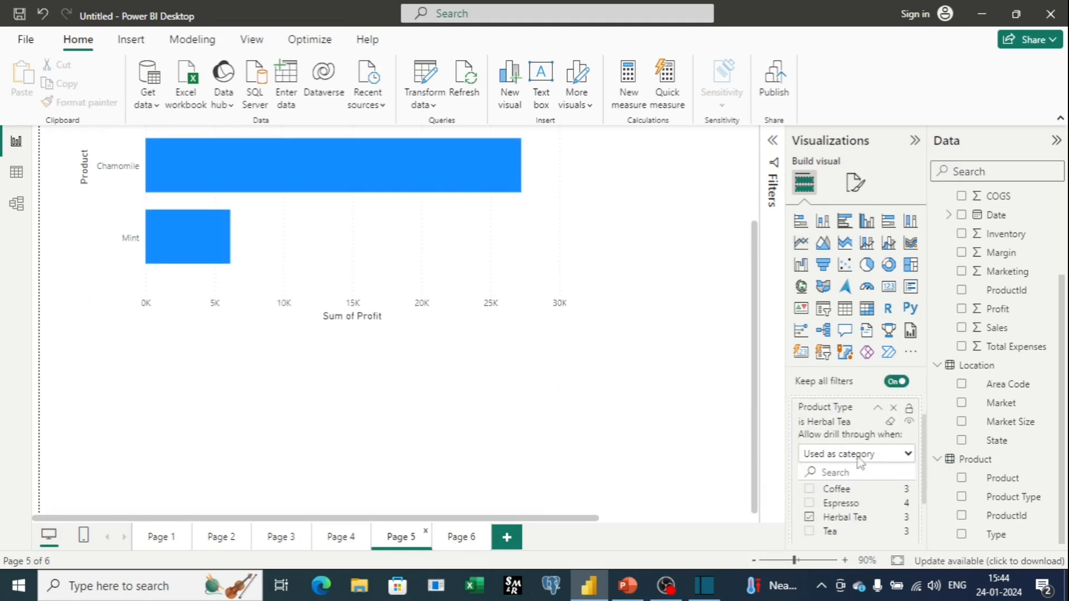
pyautogui.scroll(3, 492, 324)
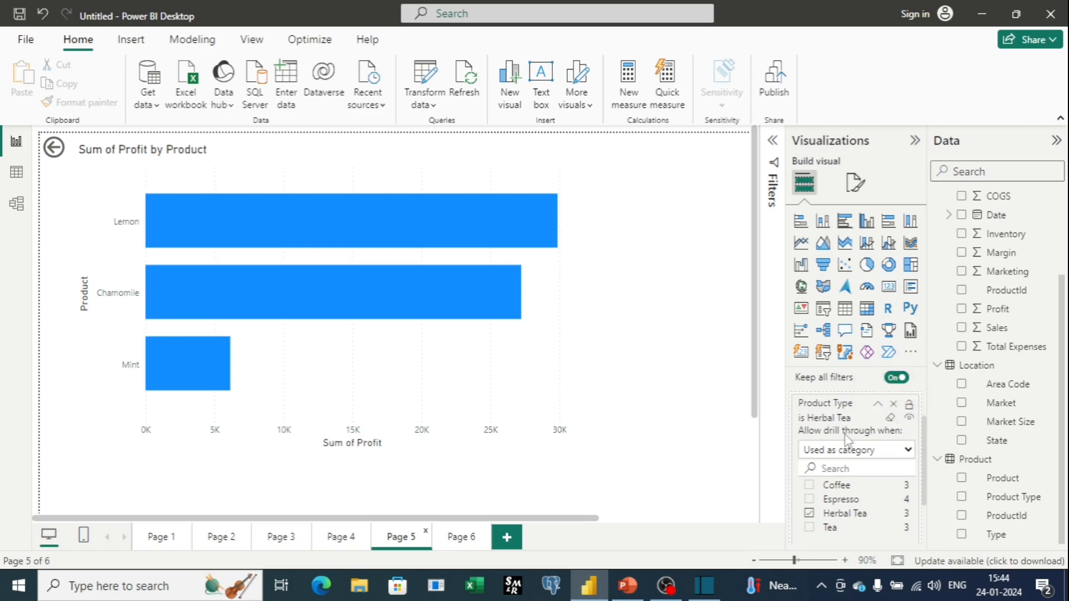
pyautogui.scroll(2, 846, 440)
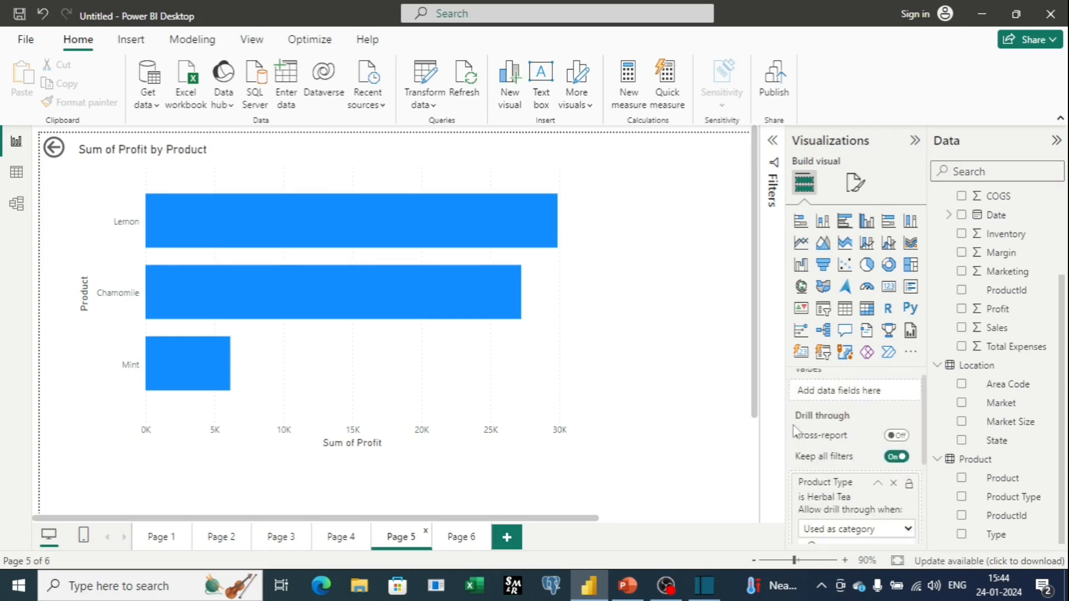
pyautogui.scroll(-2, 455, 225)
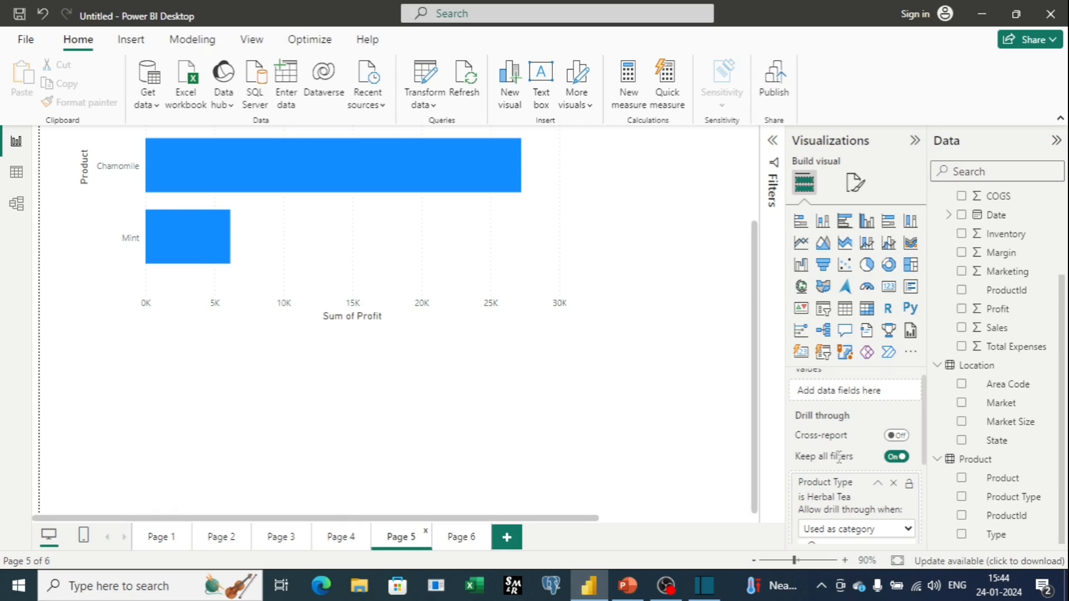
pyautogui.moveTo(839, 458)
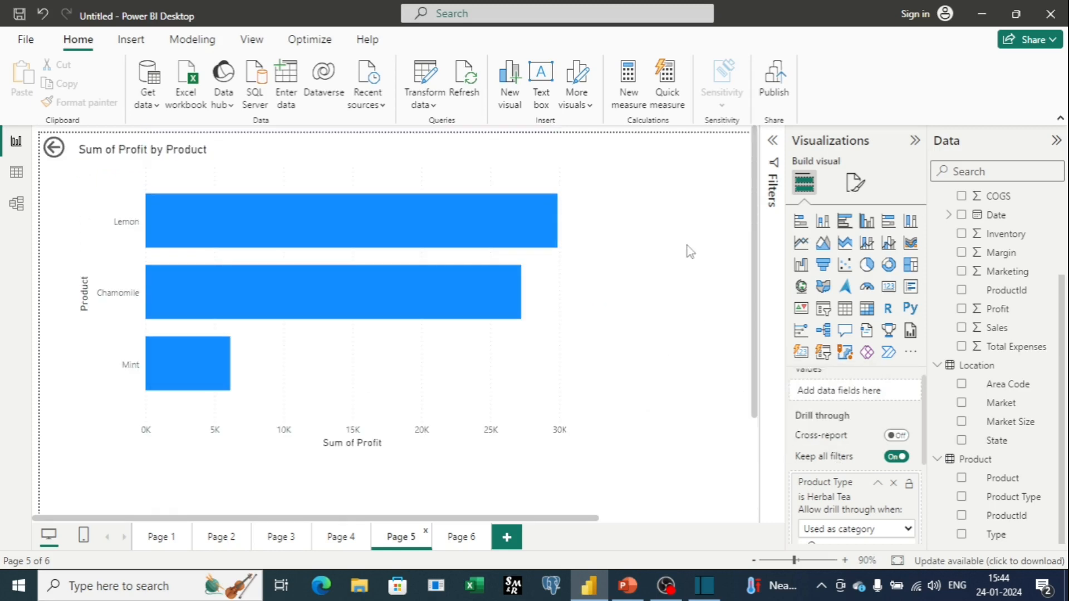